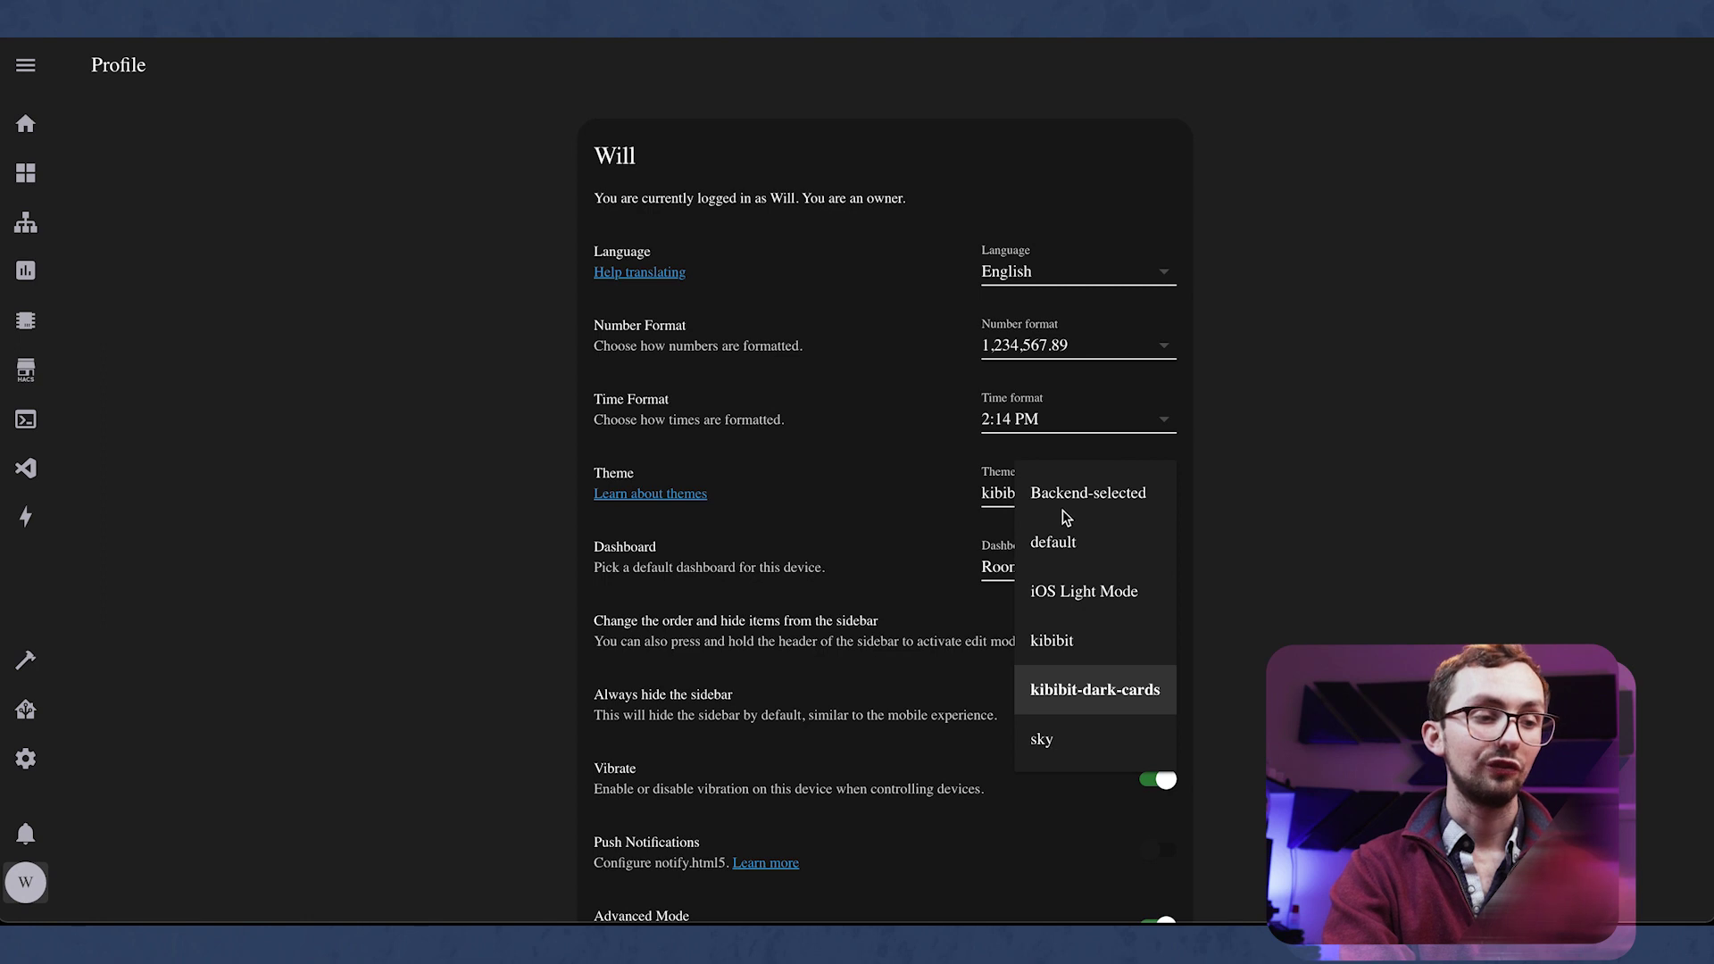
Step: Set the profile's theme to Backend-selected
{"action": "left_click", "coordinate": [1041, 544]}
{"action": "left_click", "coordinate": [1035, 494]}
{"action": "left_click", "coordinate": [1094, 492]}
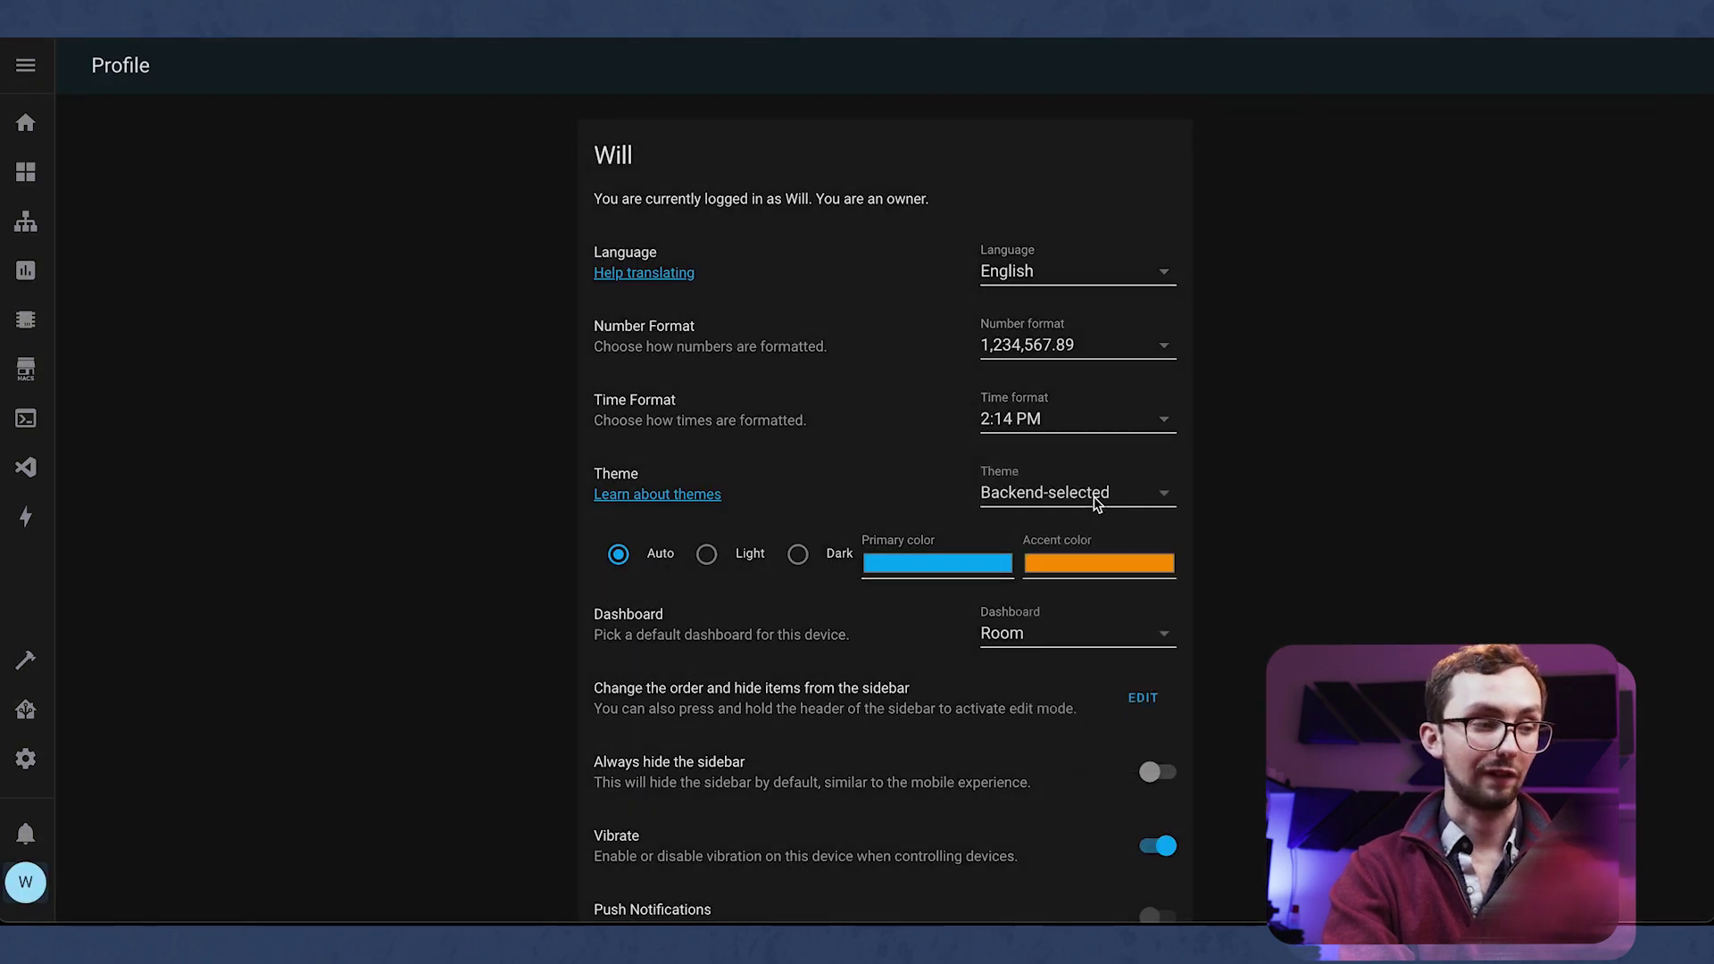
Step: Show the Home view of the Room dashboard
{"action": "left_click", "coordinate": [23, 122]}
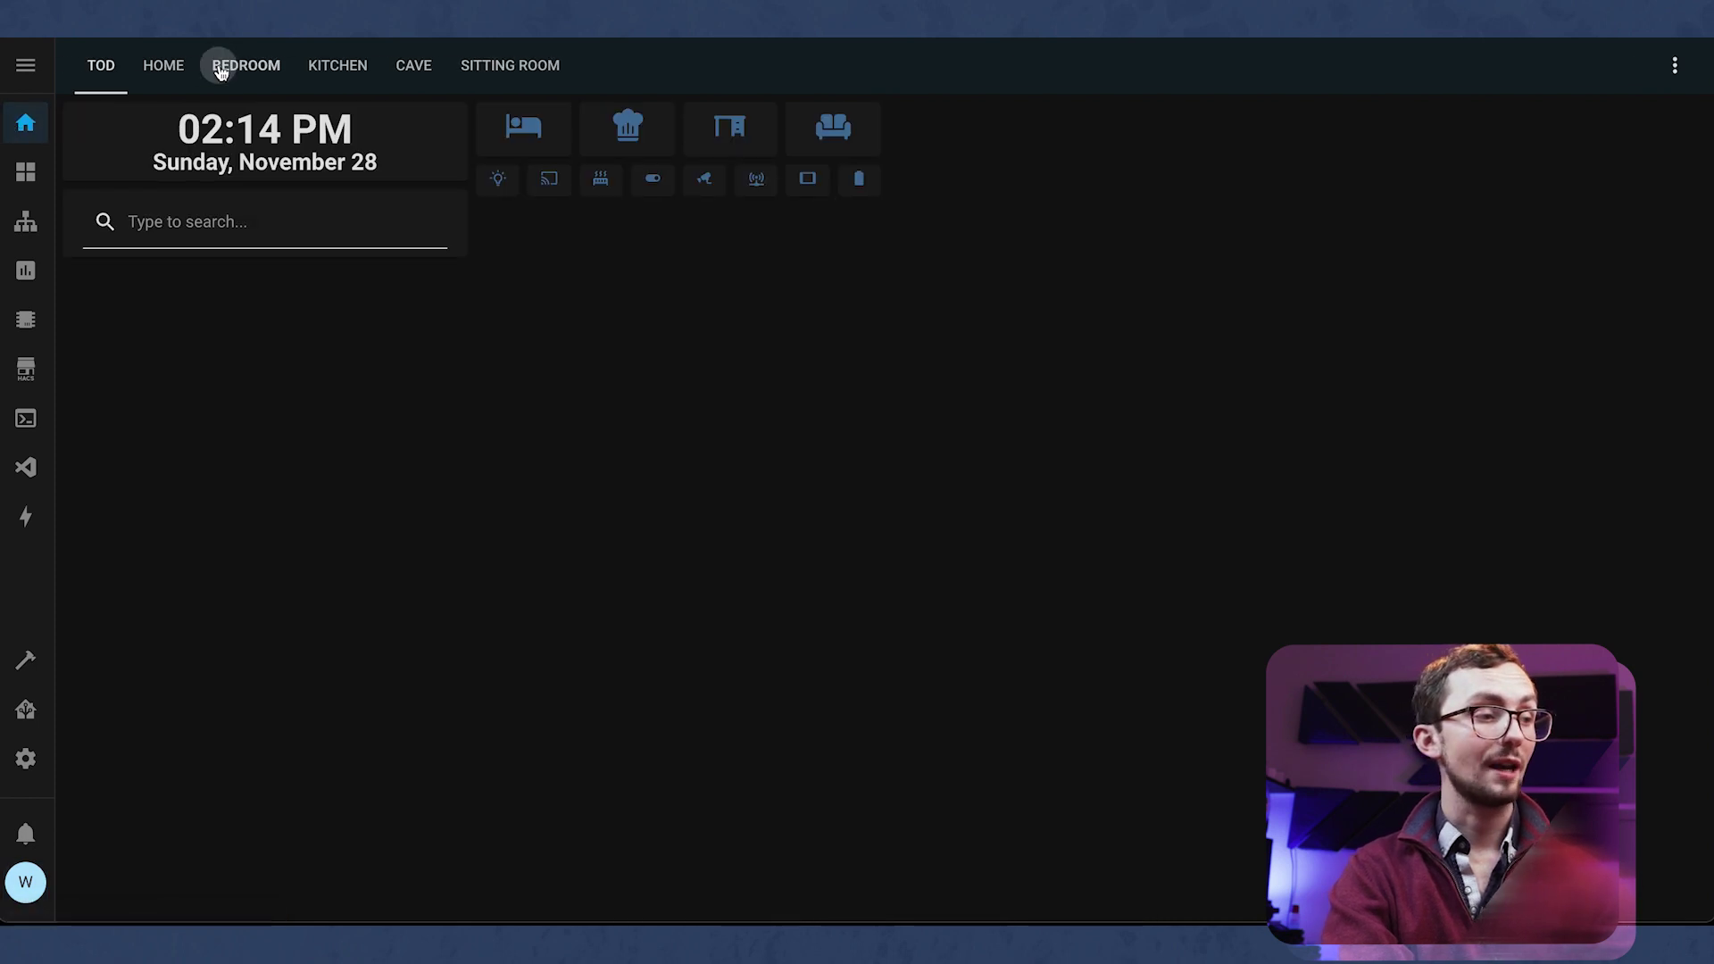
{"action": "left_click", "coordinate": [220, 69]}
{"action": "left_click", "coordinate": [170, 75]}
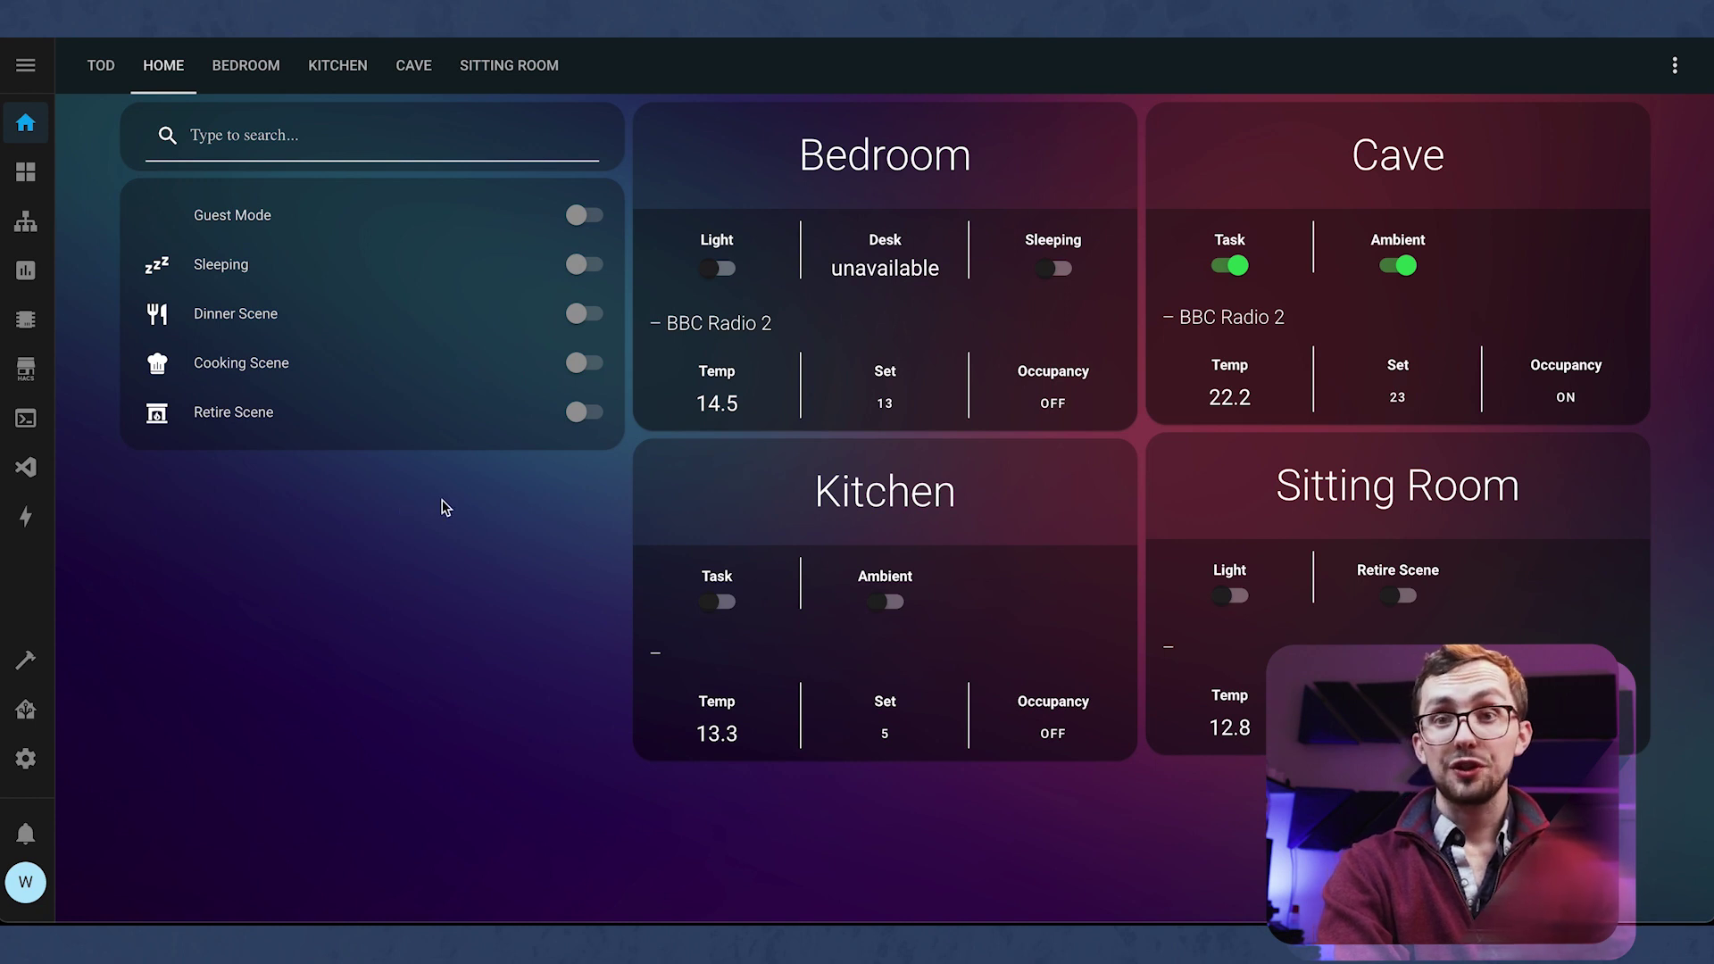
Step: Apply the iOS Light Mode theme to the scene toggles' entities card in the Home view, save it, and leave dashboard editing
{"action": "left_click", "coordinate": [1675, 65]}
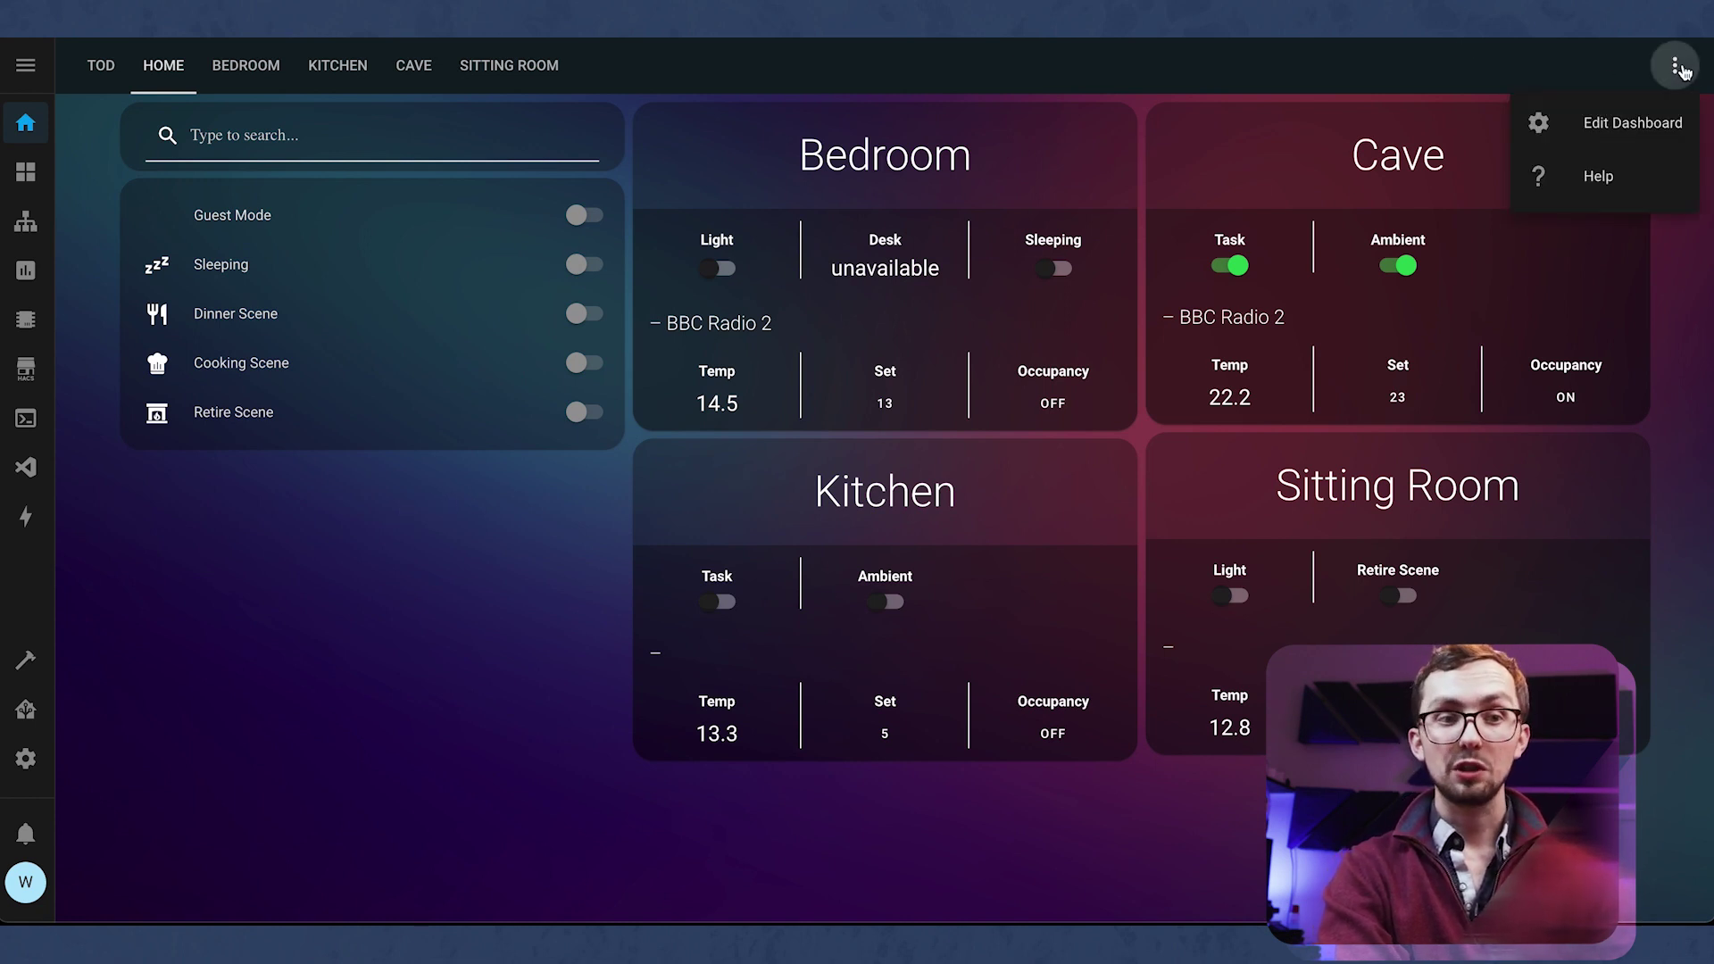
{"action": "left_click", "coordinate": [1622, 129]}
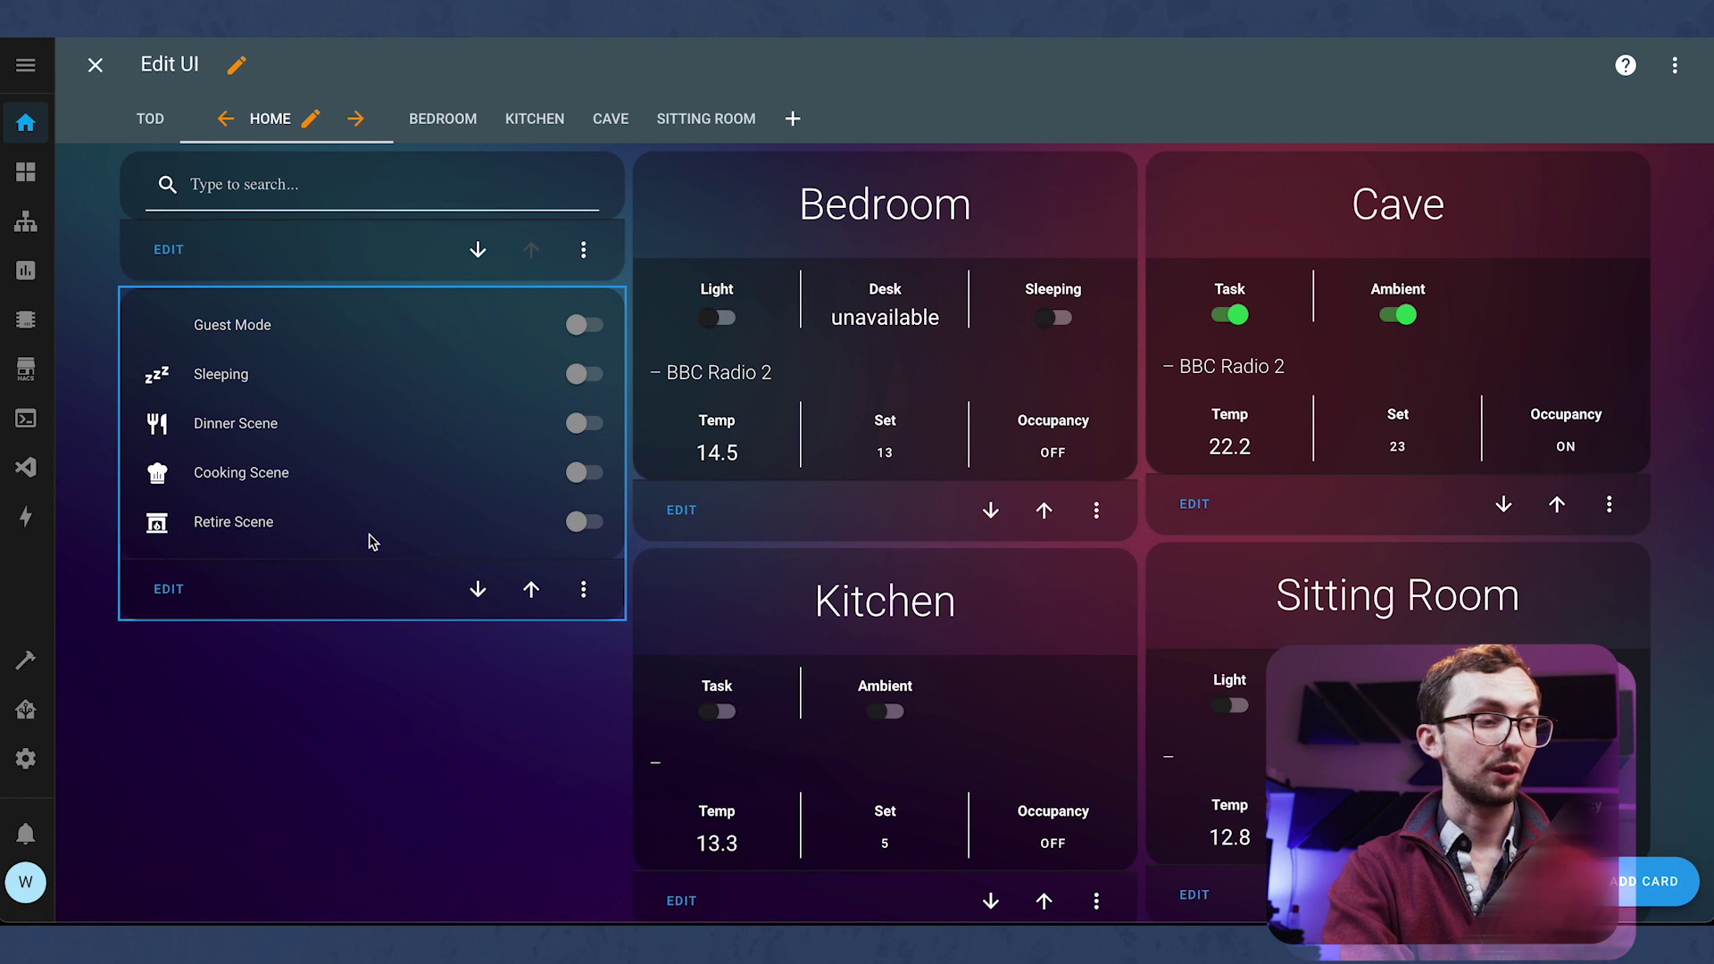
{"action": "left_click", "coordinate": [149, 593]}
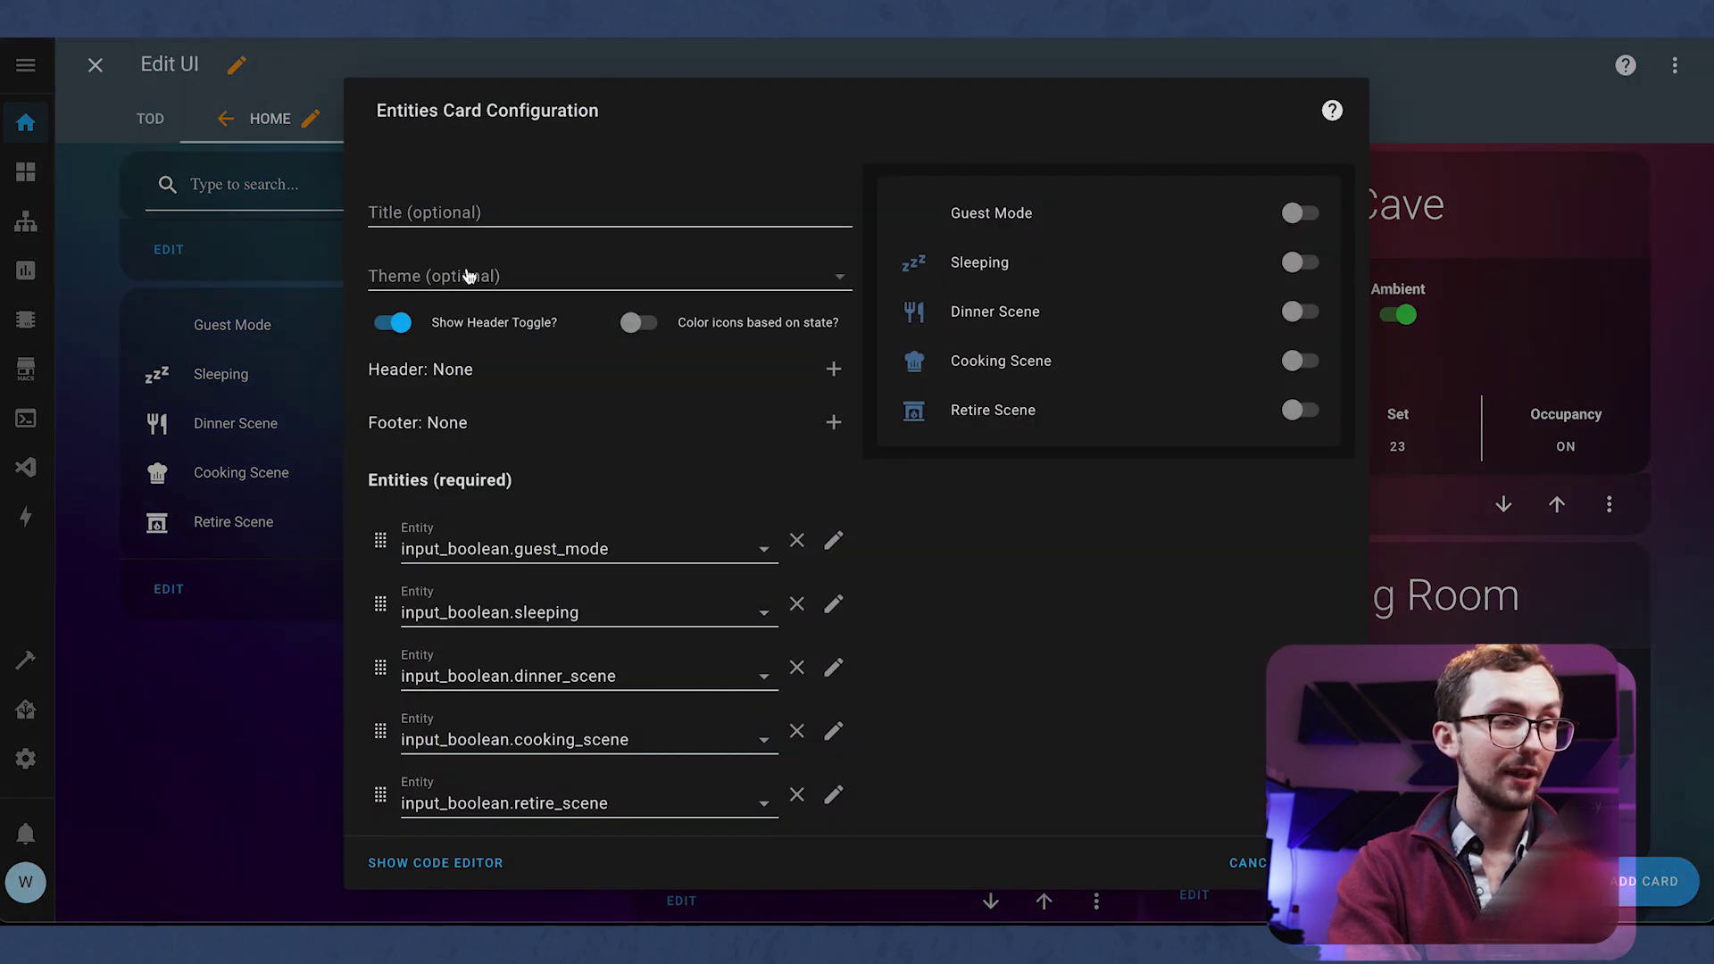
{"action": "left_click", "coordinate": [467, 275]}
{"action": "left_click", "coordinate": [746, 330]}
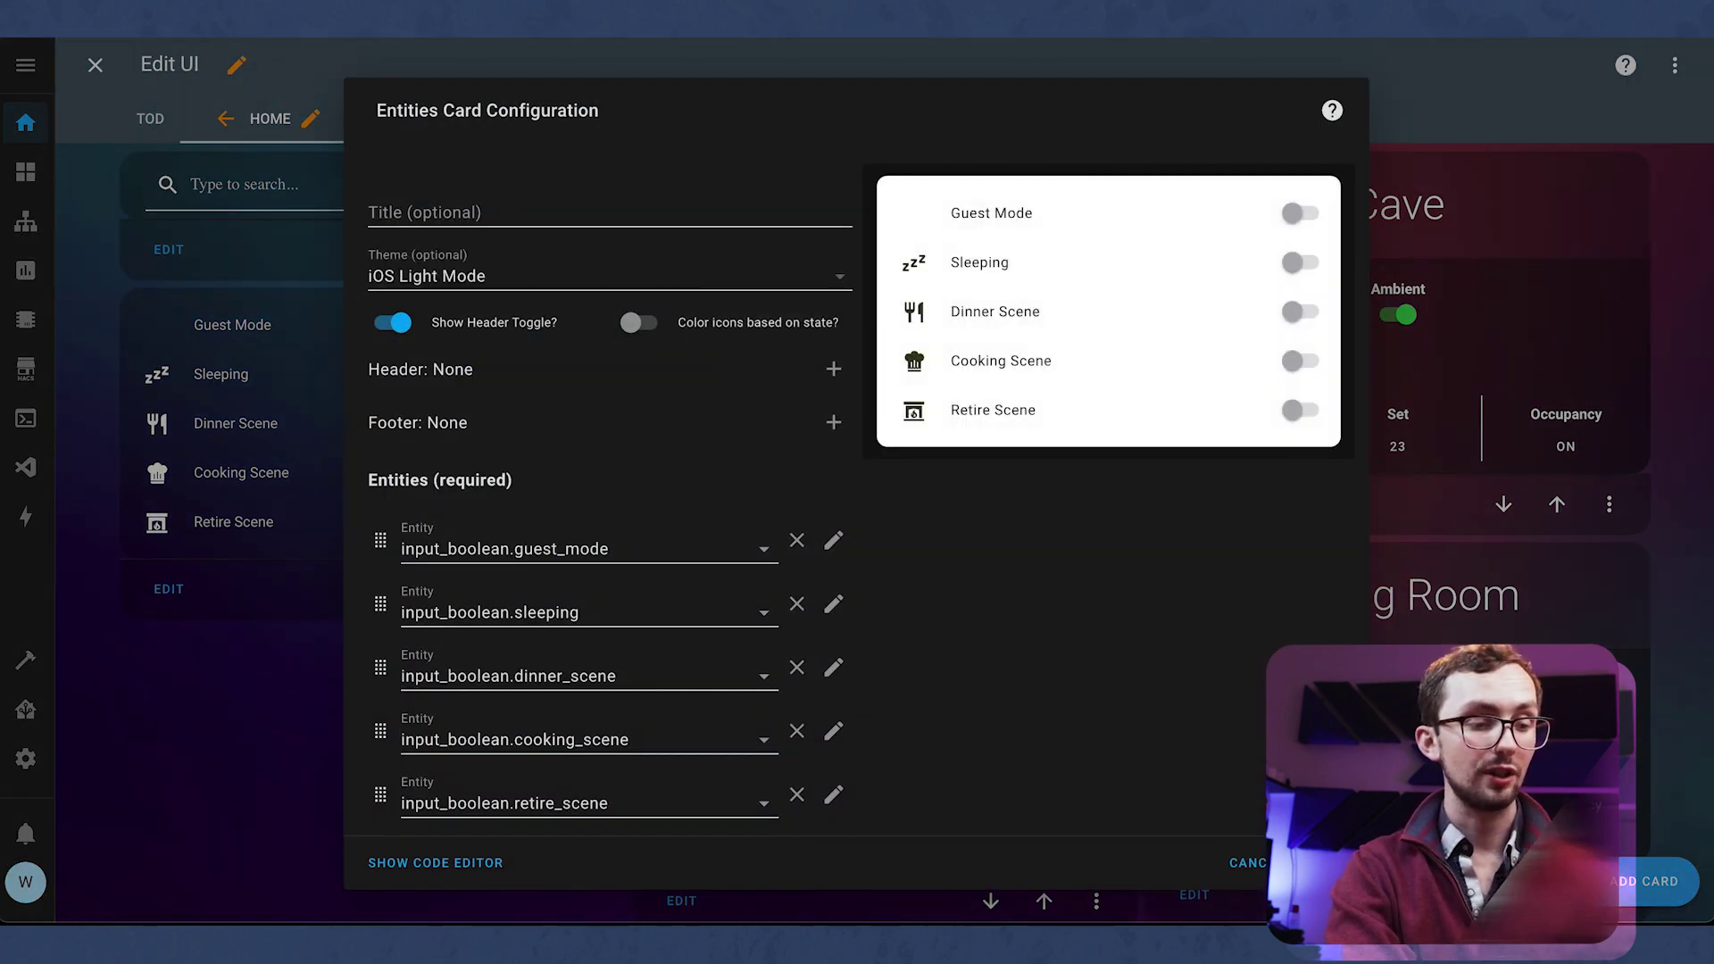
{"action": "left_click", "coordinate": [1320, 862]}
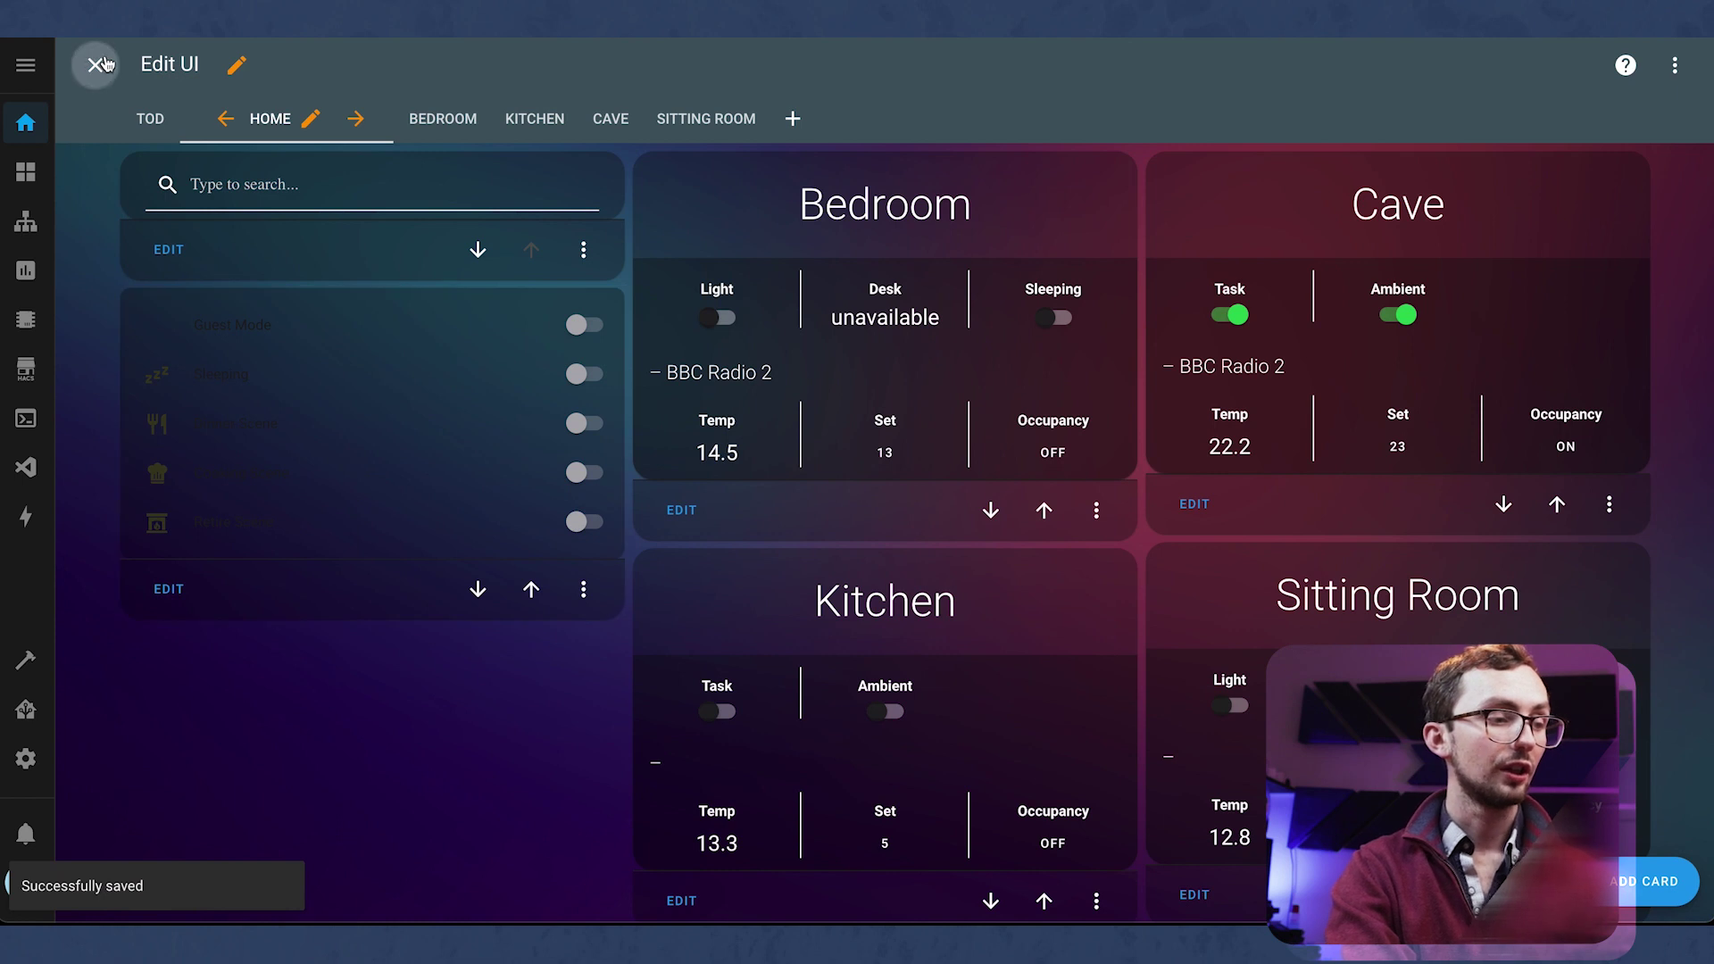
{"action": "left_click", "coordinate": [95, 65]}
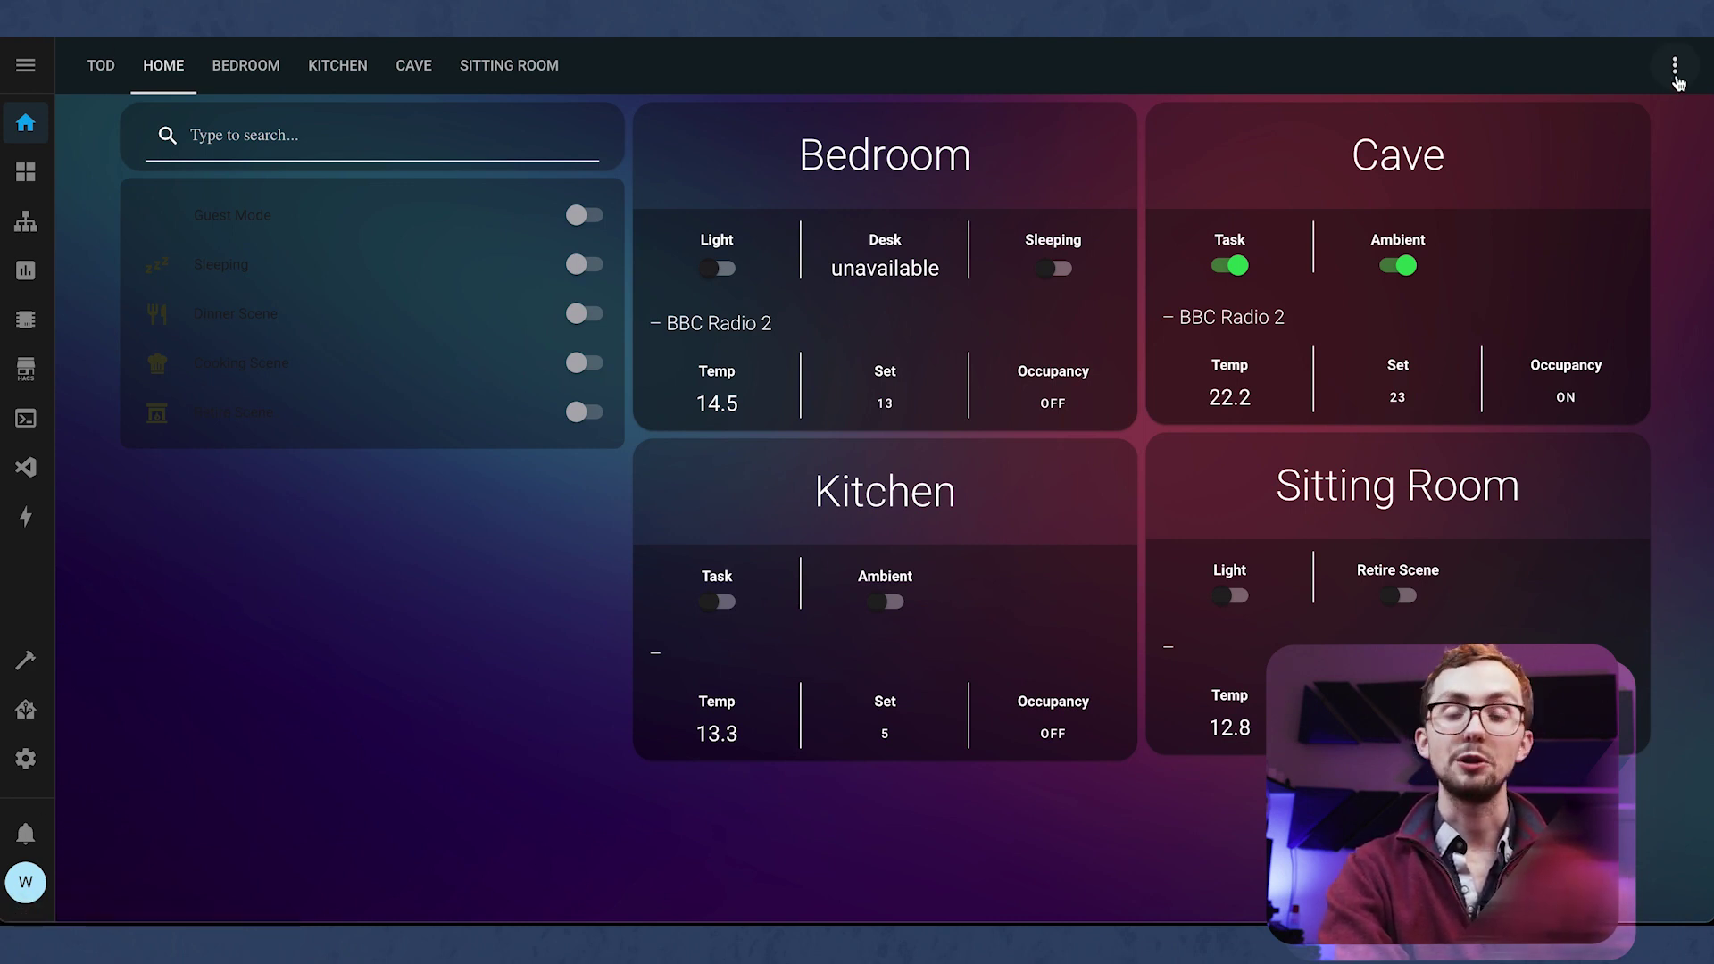
Step: Set the scene toggles' entities card back to No theme, save it, and leave dashboard editing
{"action": "left_click", "coordinate": [1675, 67]}
{"action": "left_click", "coordinate": [1589, 128]}
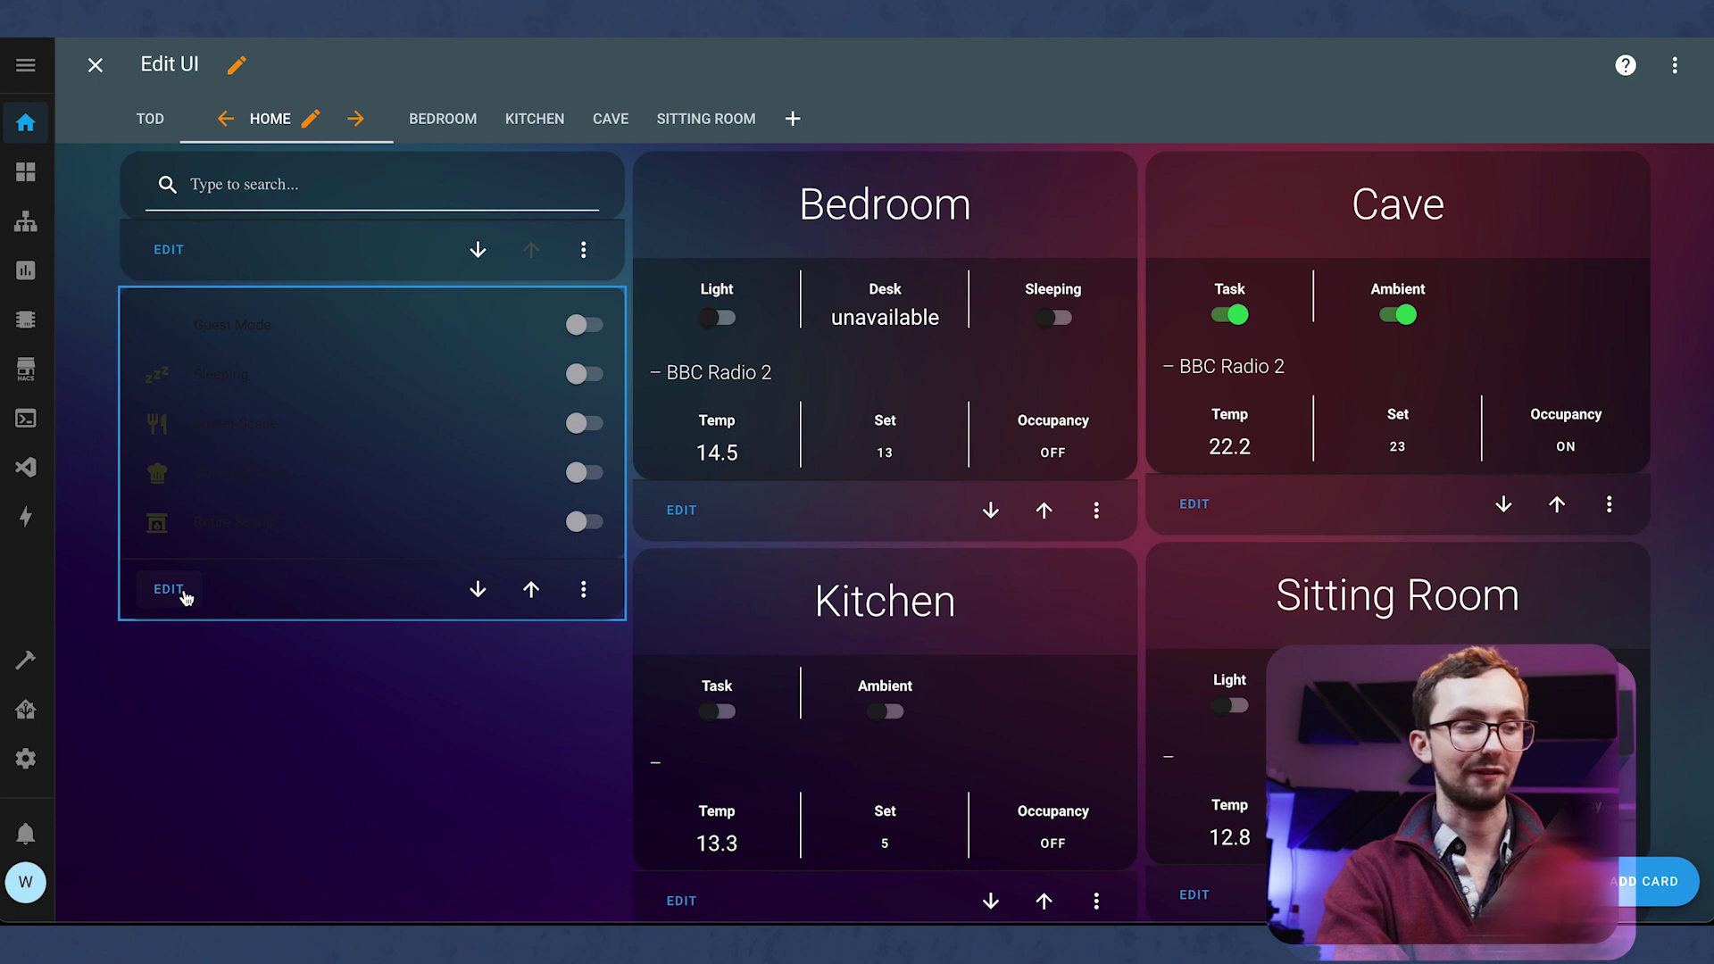
{"action": "left_click", "coordinate": [169, 589]}
{"action": "left_click", "coordinate": [478, 278]}
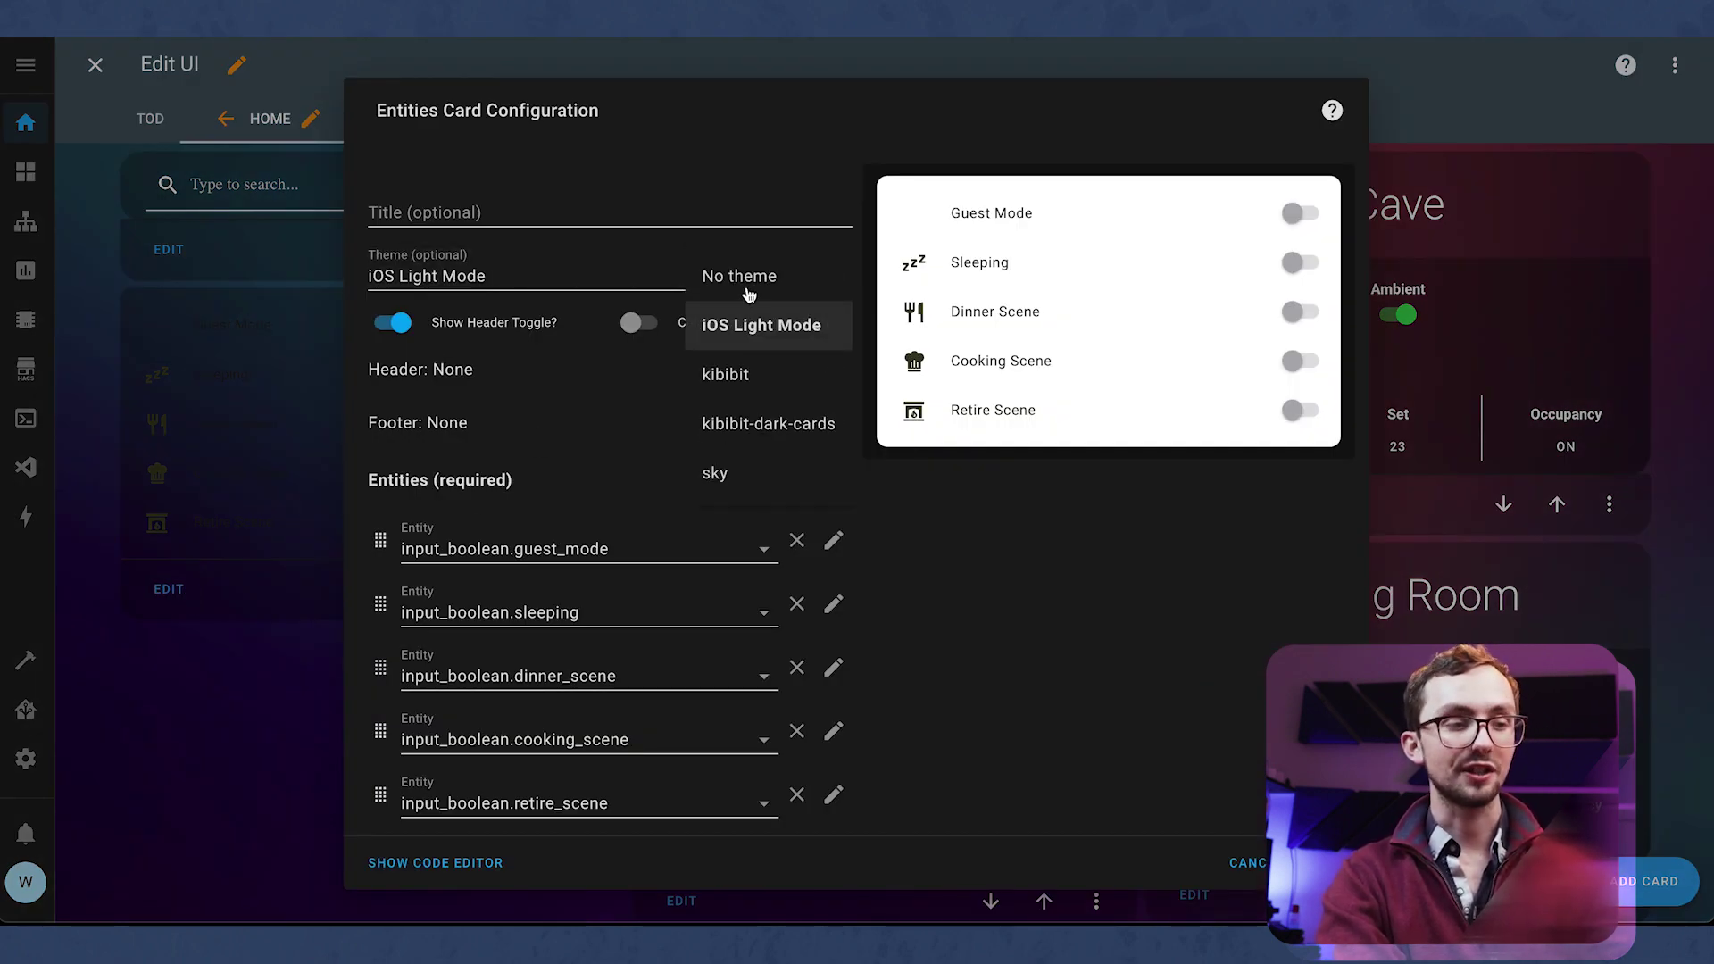
{"action": "left_click", "coordinate": [749, 294]}
{"action": "left_click", "coordinate": [1317, 863]}
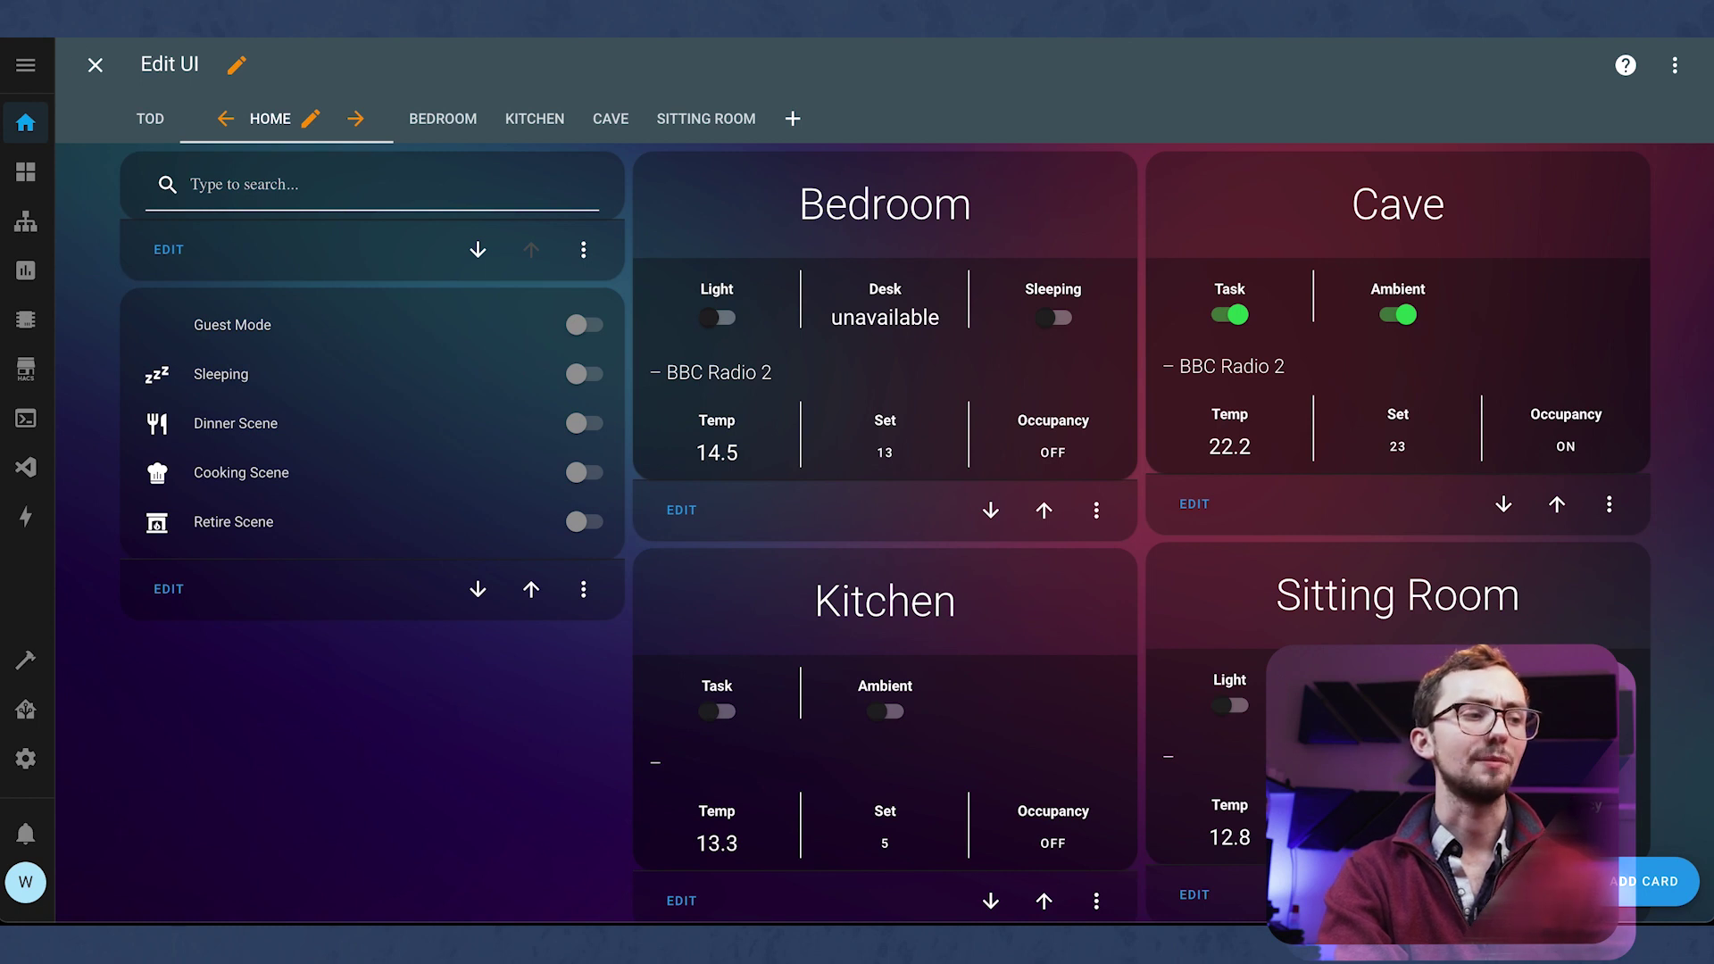
{"action": "left_click", "coordinate": [95, 65]}
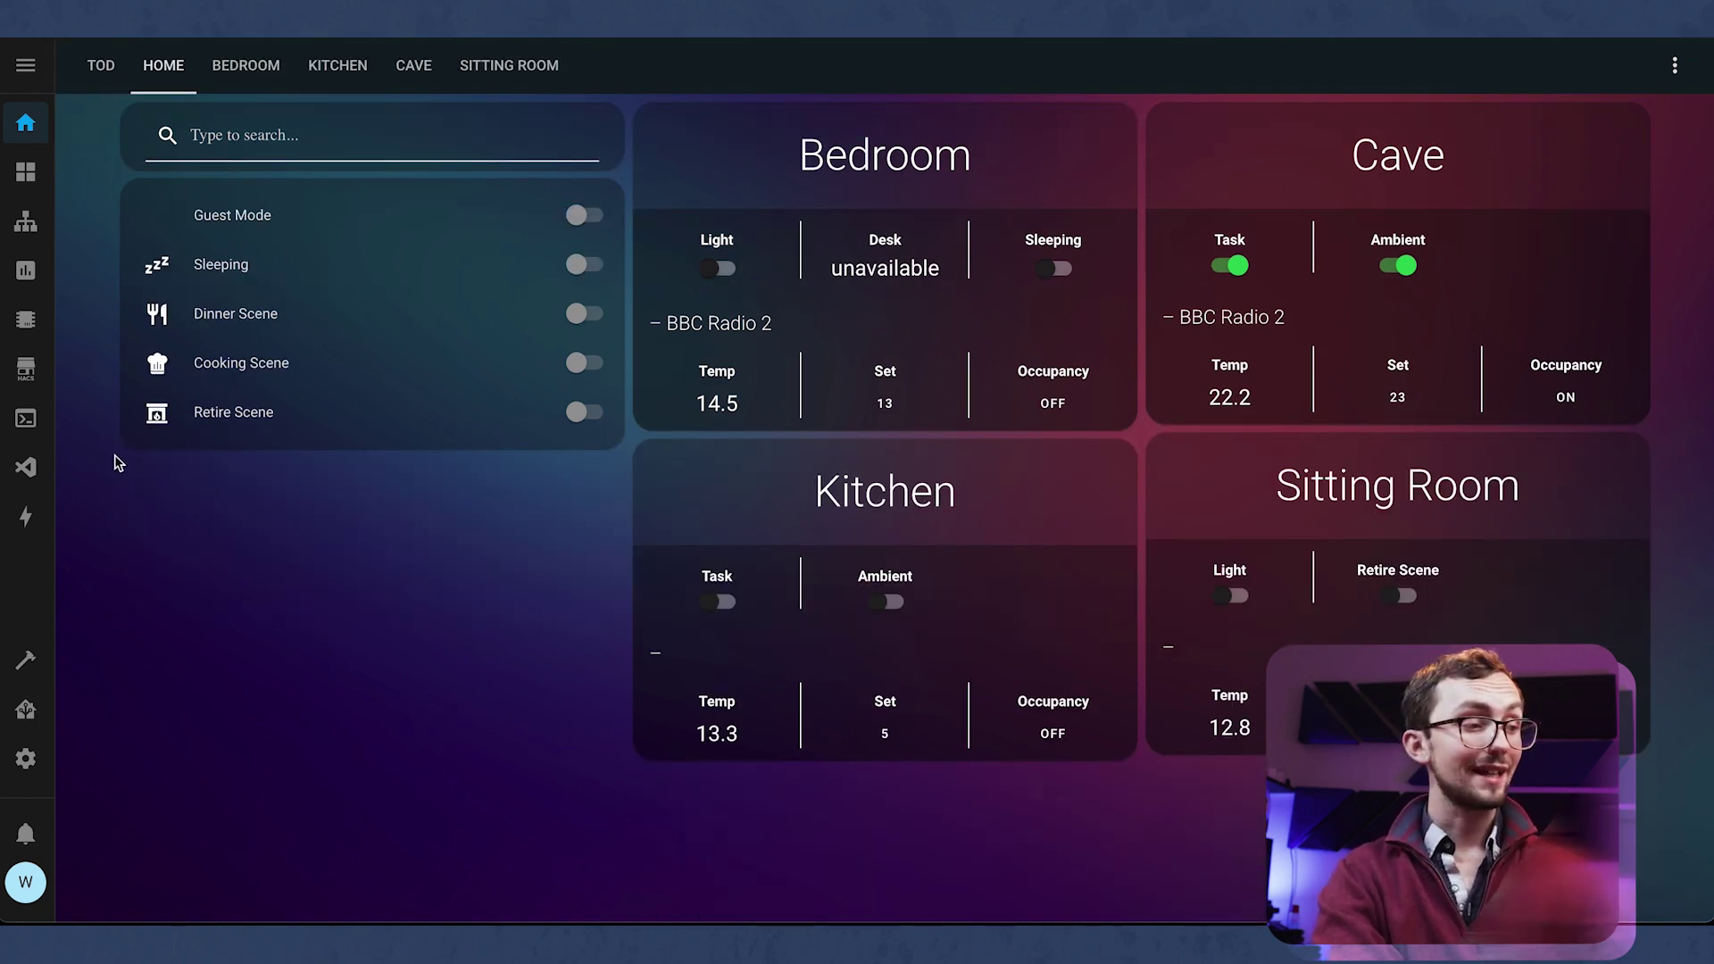
Step: In the HACS frontend section, limit the repositories available to add to themes and browse the list
{"action": "left_click", "coordinate": [36, 373]}
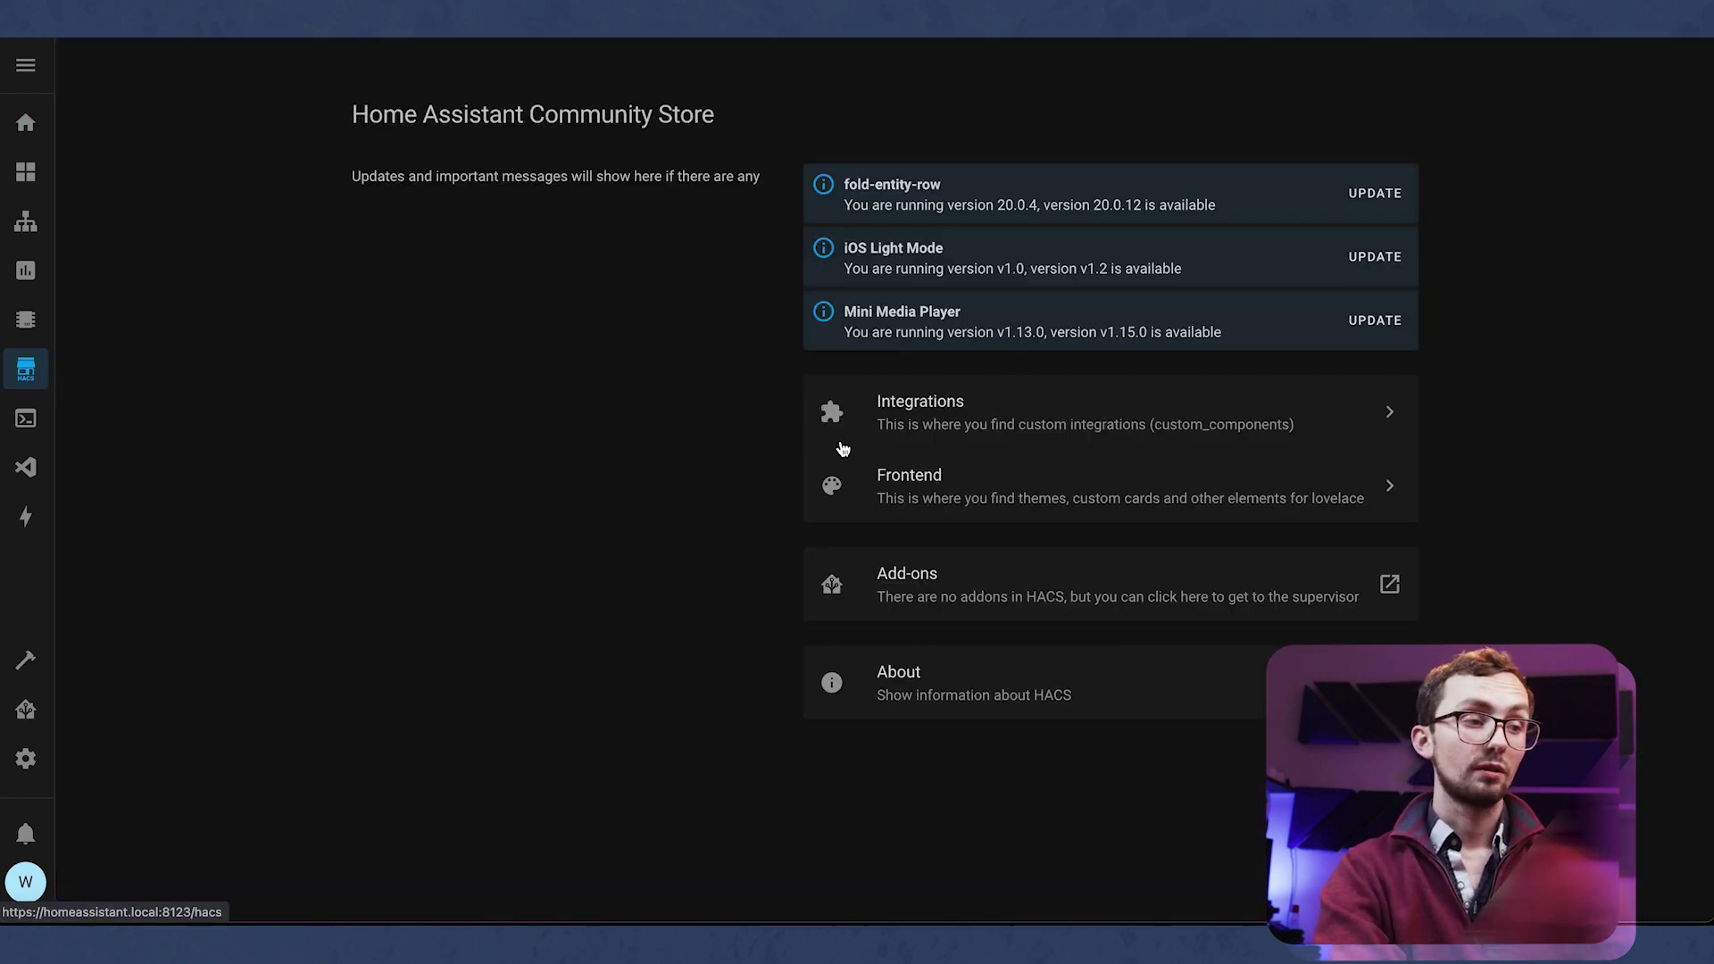
{"action": "left_click", "coordinate": [983, 469]}
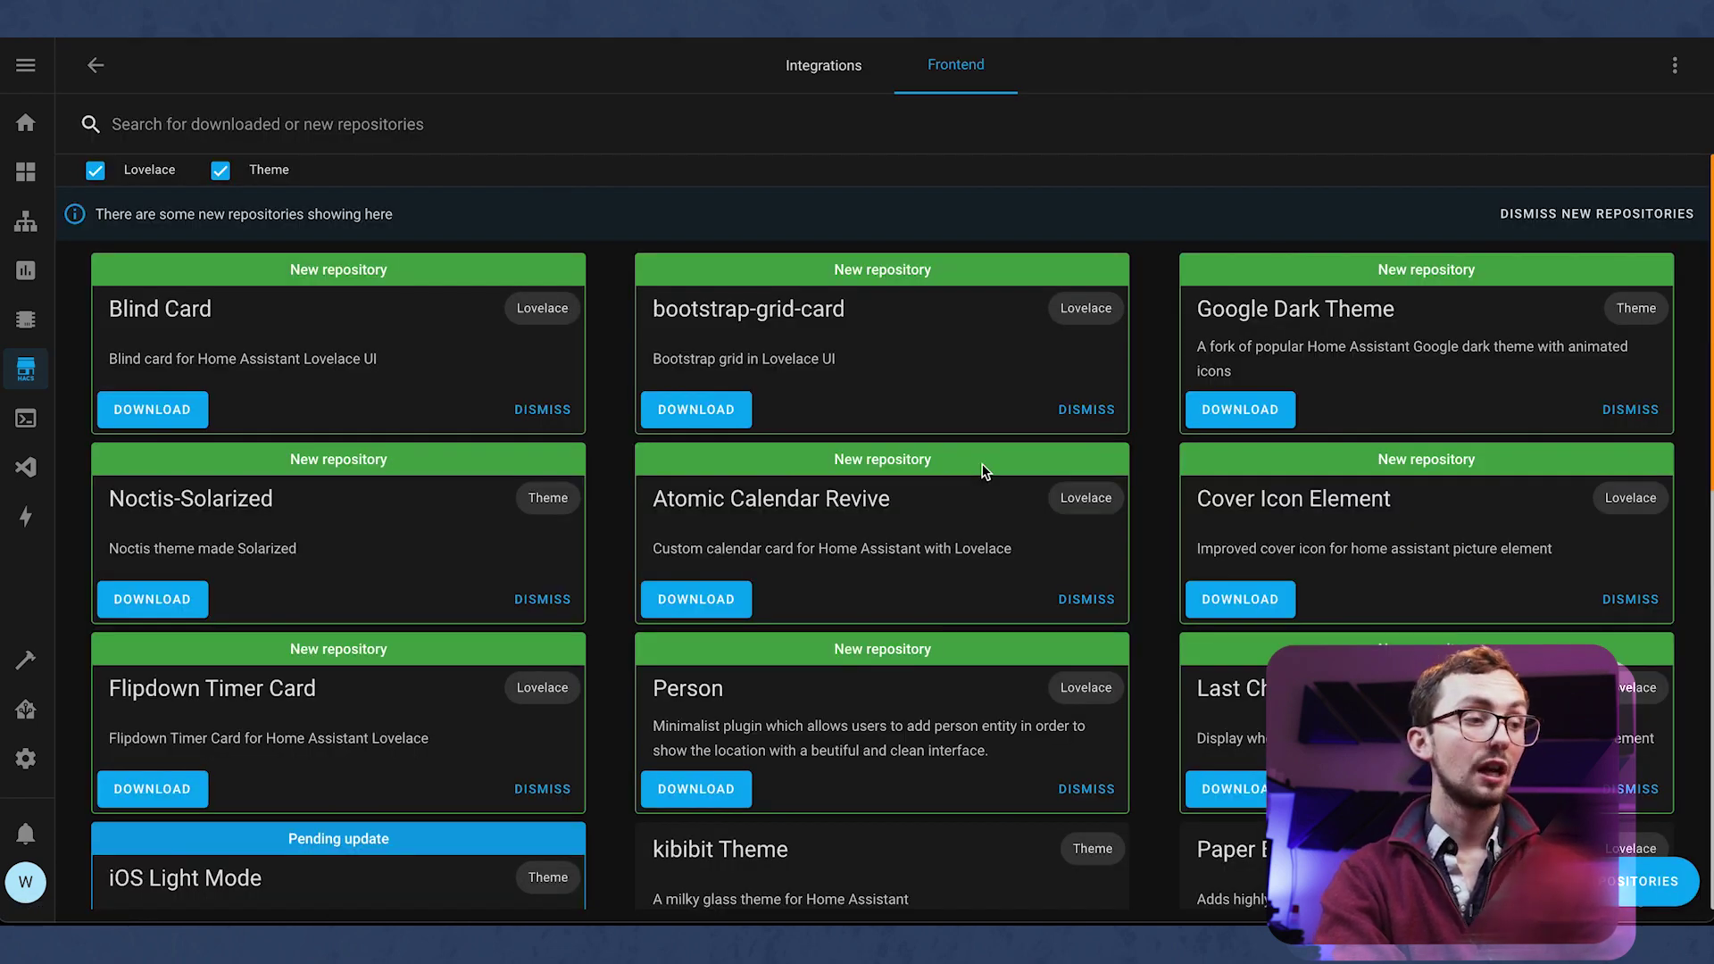
{"action": "left_click", "coordinate": [441, 227]}
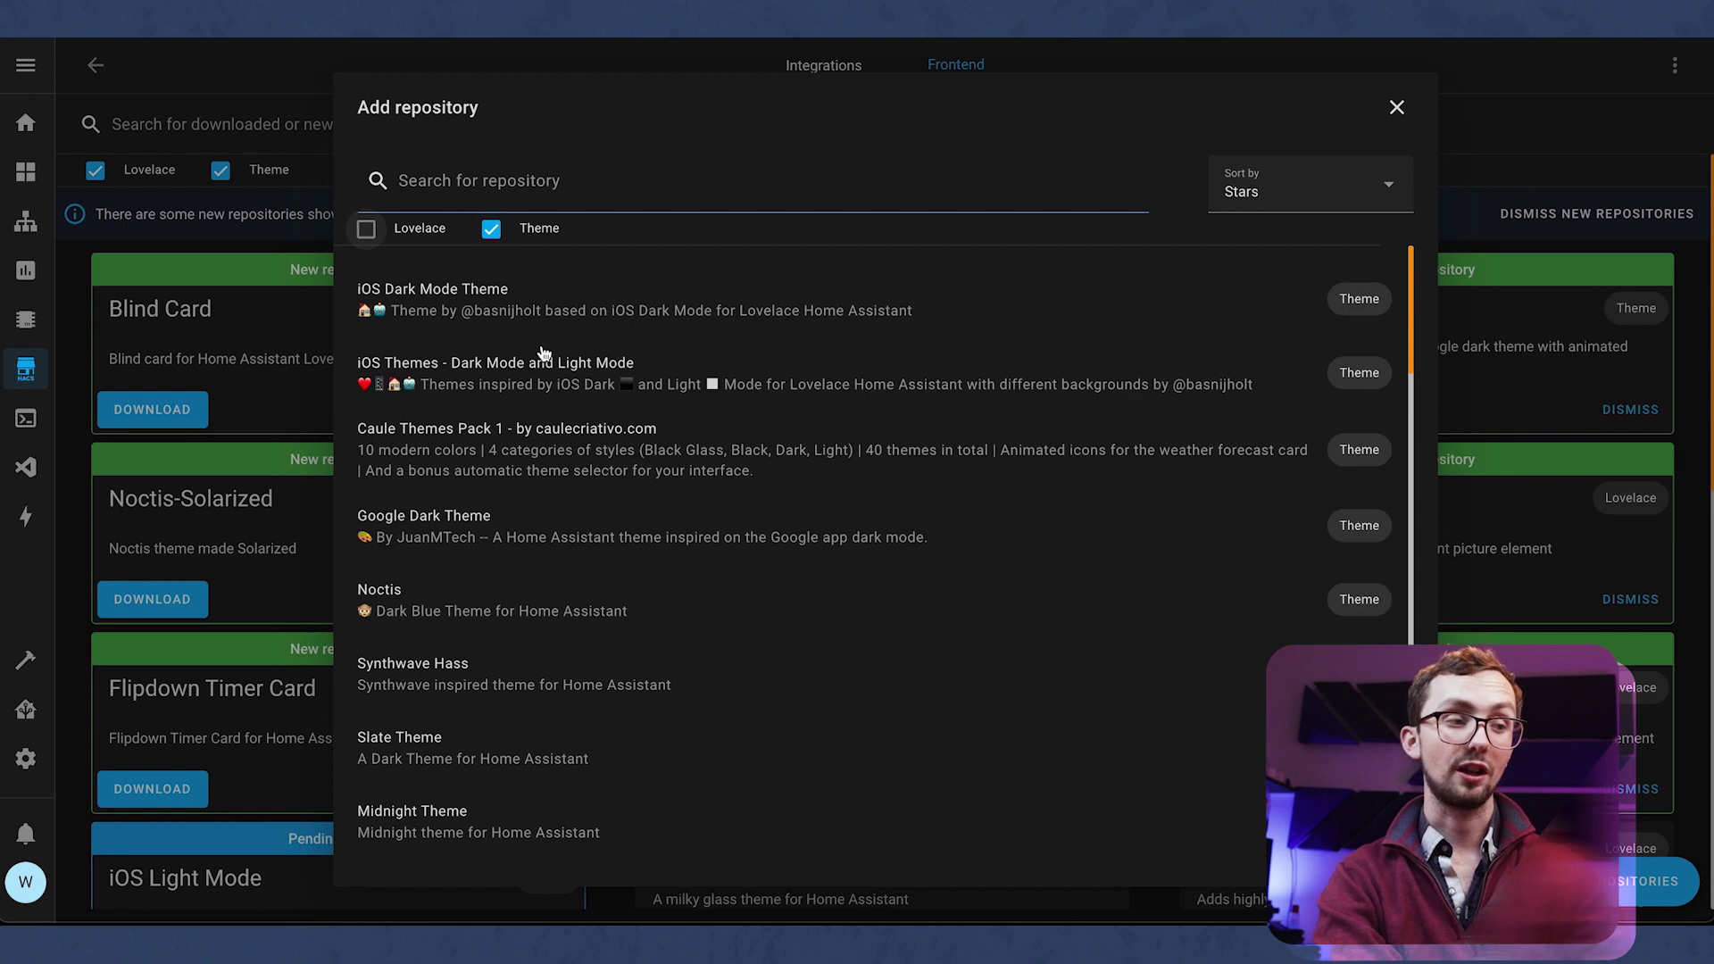
{"action": "scroll", "coordinate": [411, 592], "scroll_direction": "down", "scroll_amount": 4}
{"action": "scroll", "coordinate": [411, 592], "scroll_direction": "up", "scroll_amount": 1}
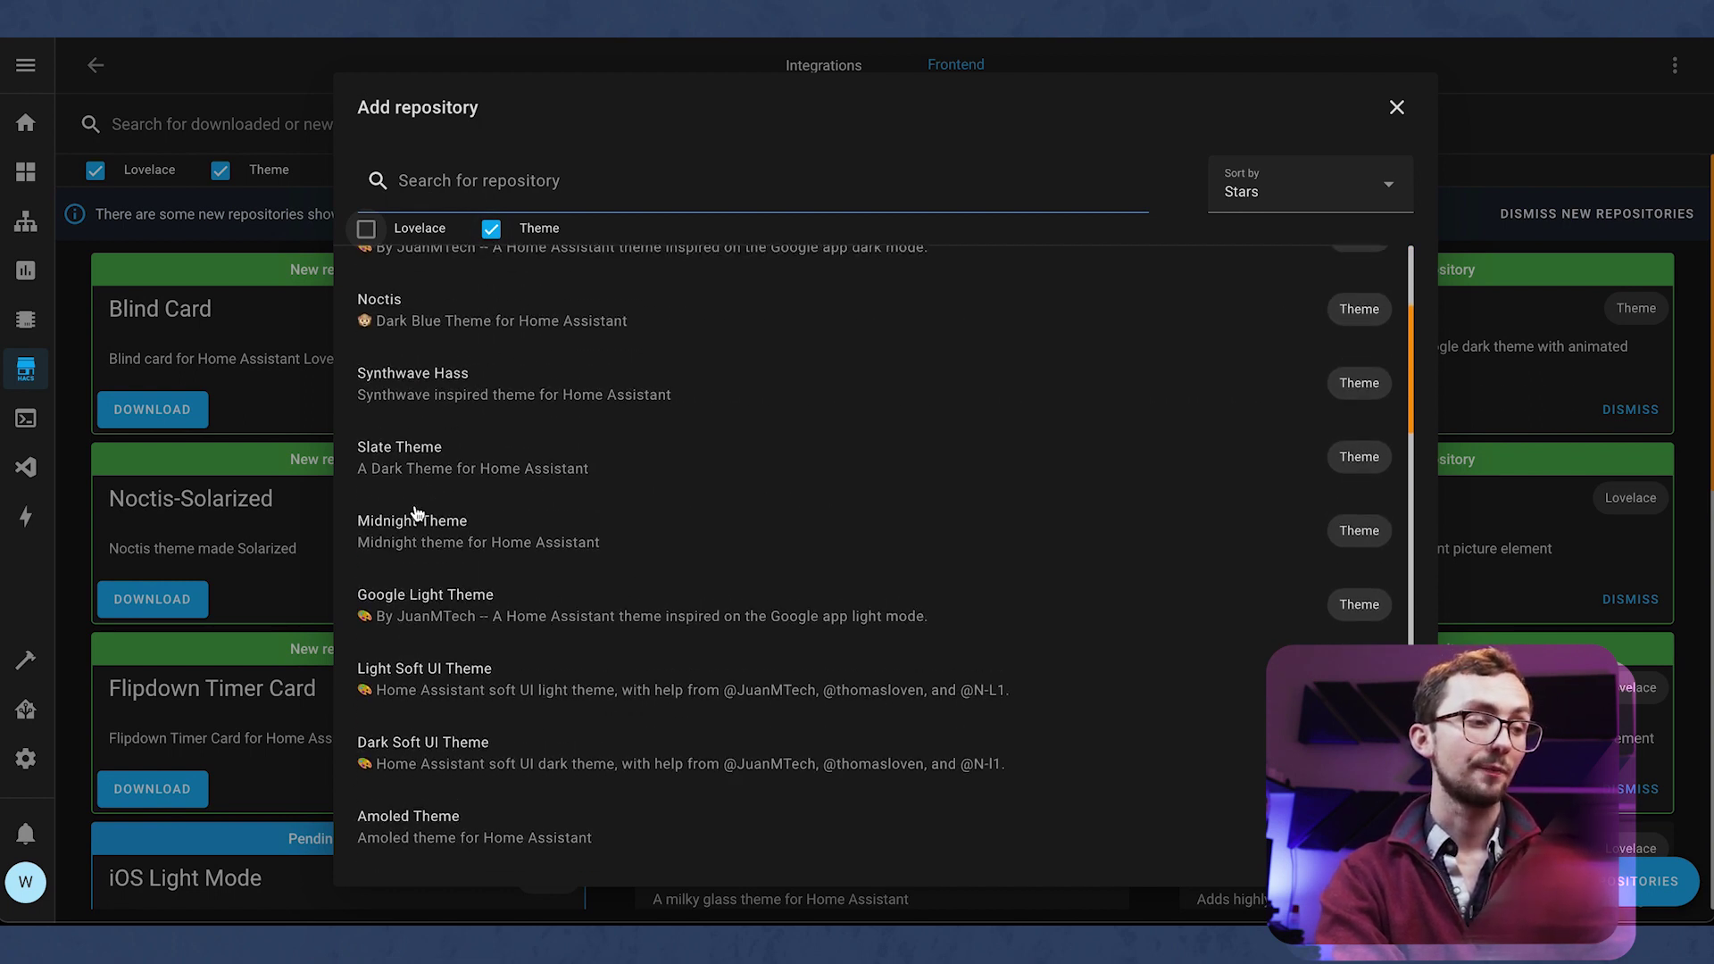
{"action": "scroll", "coordinate": [416, 514], "scroll_direction": "down", "scroll_amount": 6}
{"action": "left_click", "coordinate": [518, 374]}
{"action": "key", "text": "Escape"}
{"action": "scroll", "coordinate": [545, 491], "scroll_direction": "up", "scroll_amount": 8}
Step: Review the Noctis theme's description and preview, and download version 2.6 of it
{"action": "left_click", "coordinate": [566, 605]}
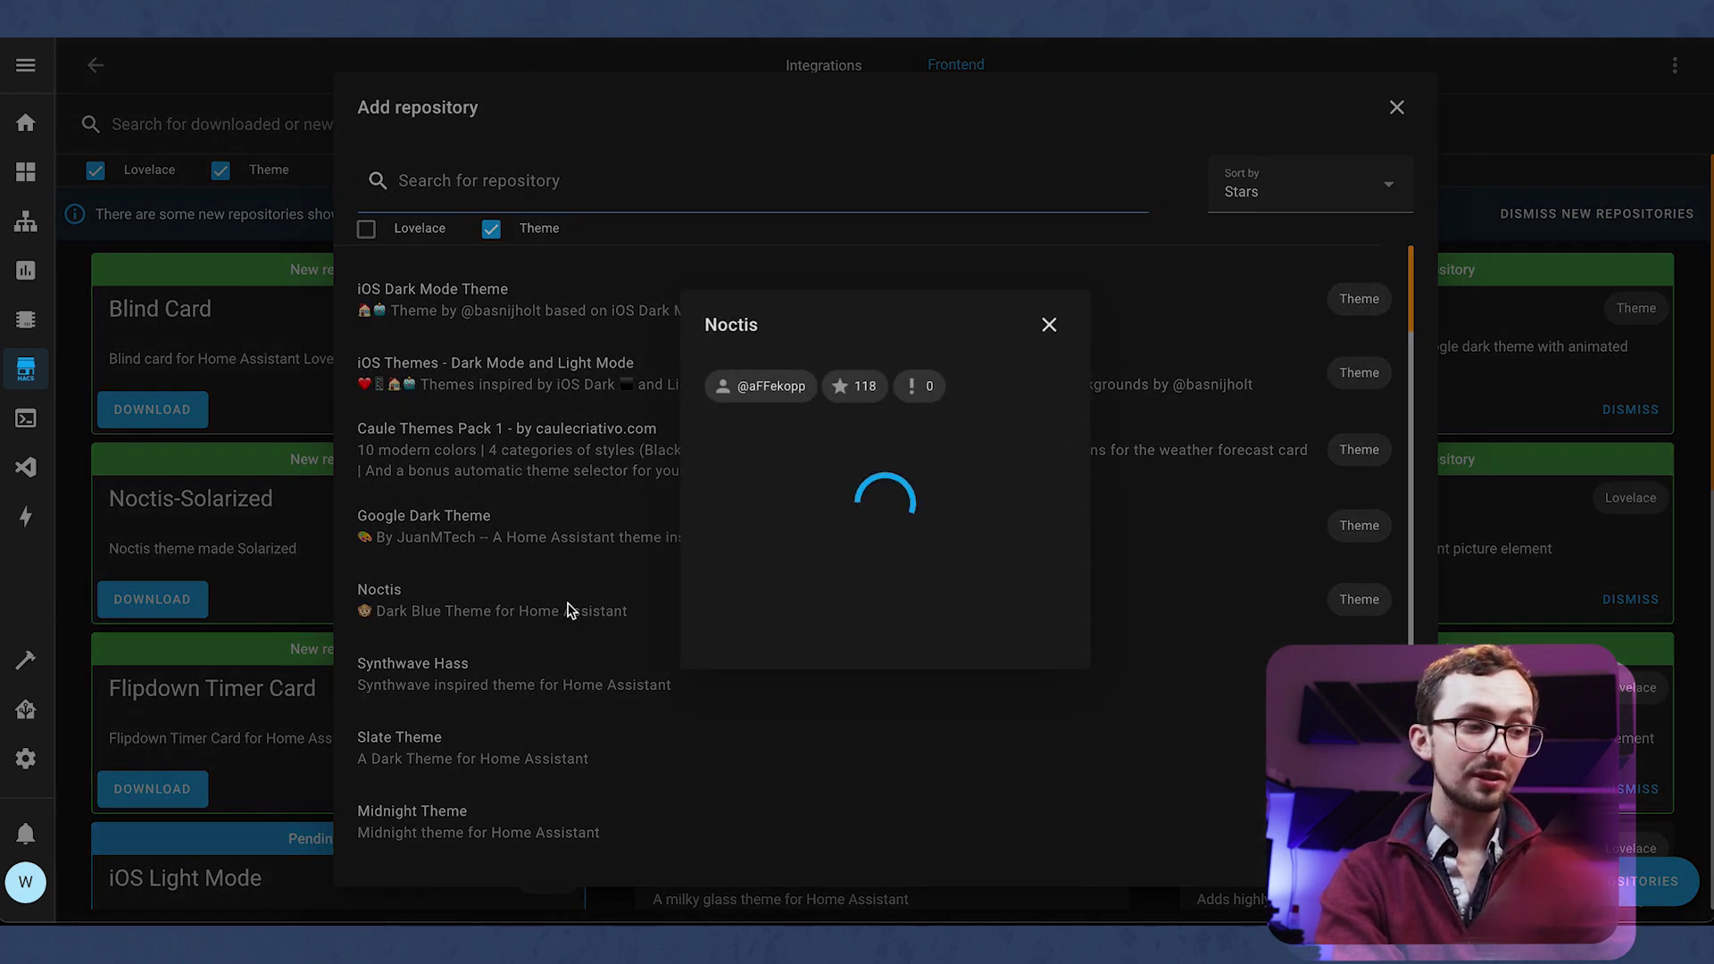
{"action": "scroll", "coordinate": [750, 641], "scroll_direction": "down", "scroll_amount": 5}
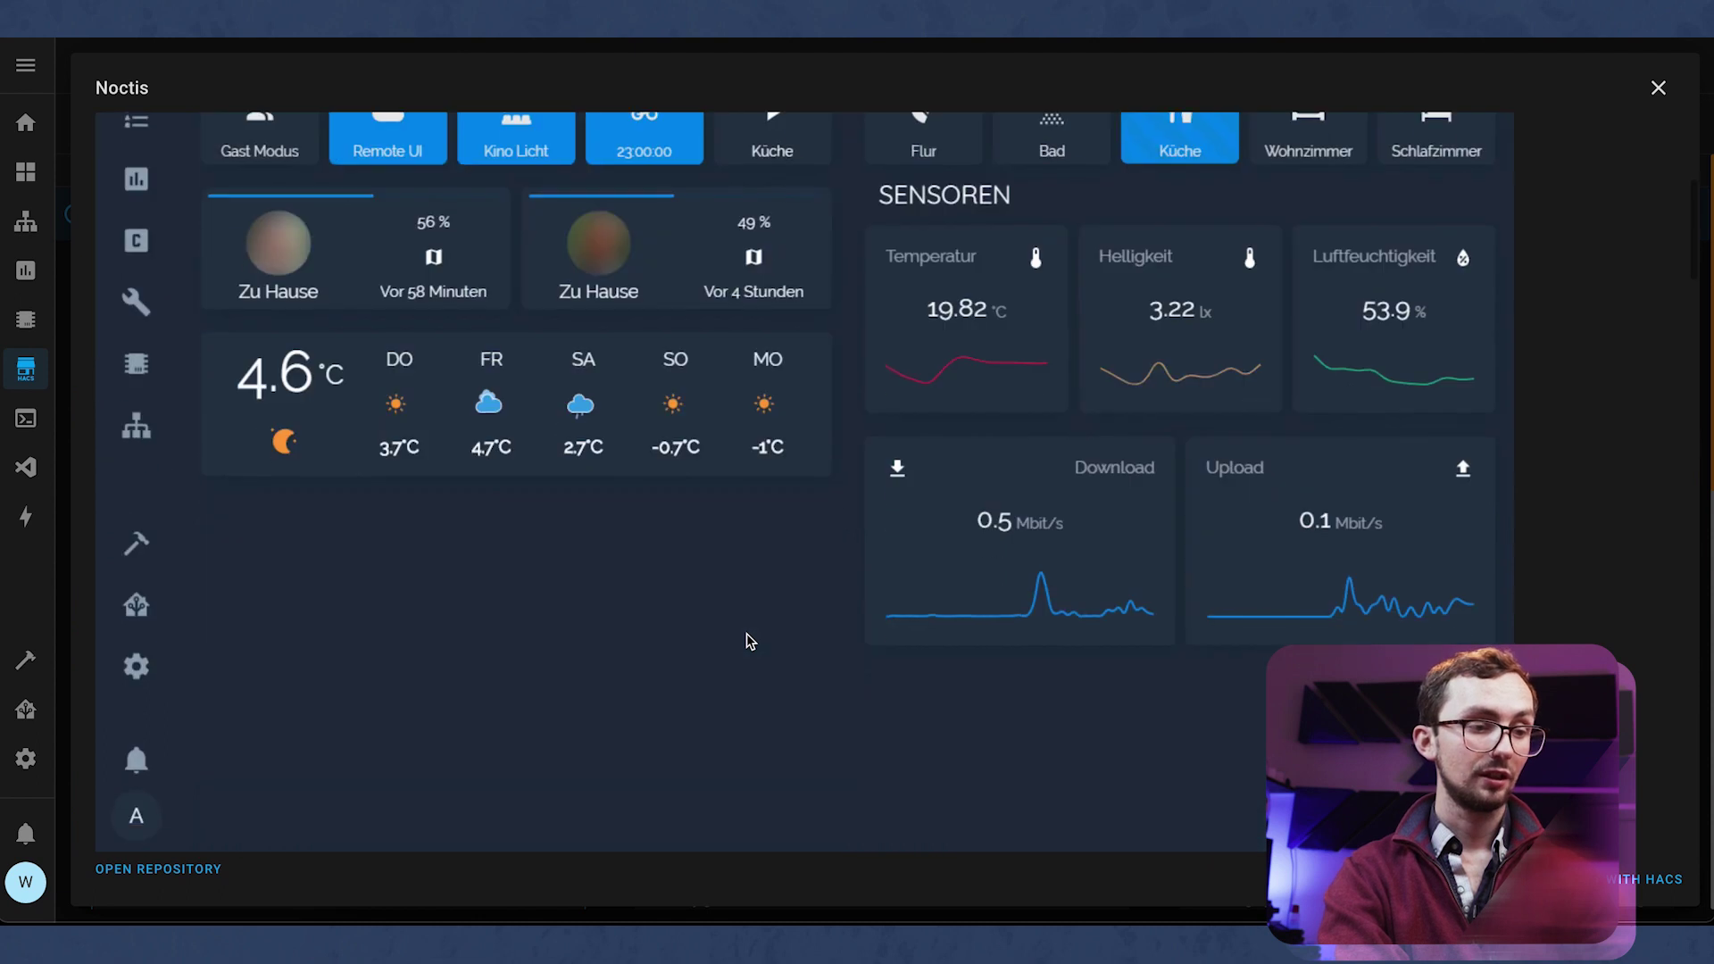
{"action": "scroll", "coordinate": [750, 641], "scroll_direction": "up", "scroll_amount": 5}
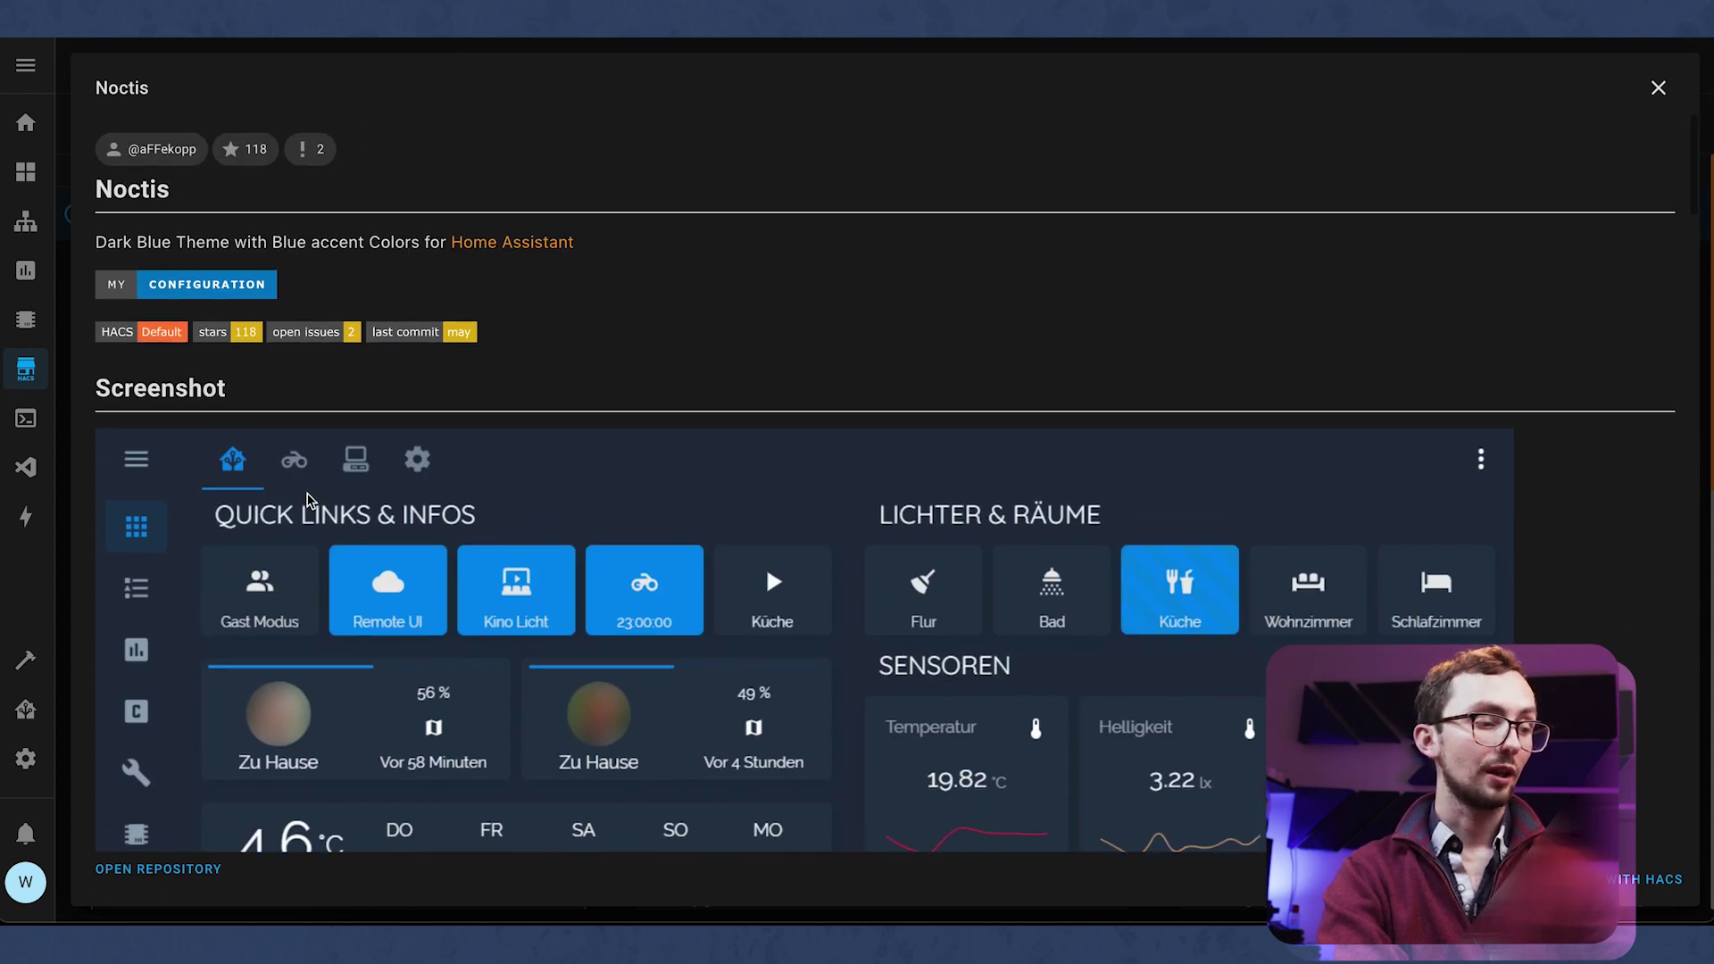
{"action": "scroll", "coordinate": [307, 500], "scroll_direction": "down", "scroll_amount": 1}
{"action": "left_click", "coordinate": [1518, 880]}
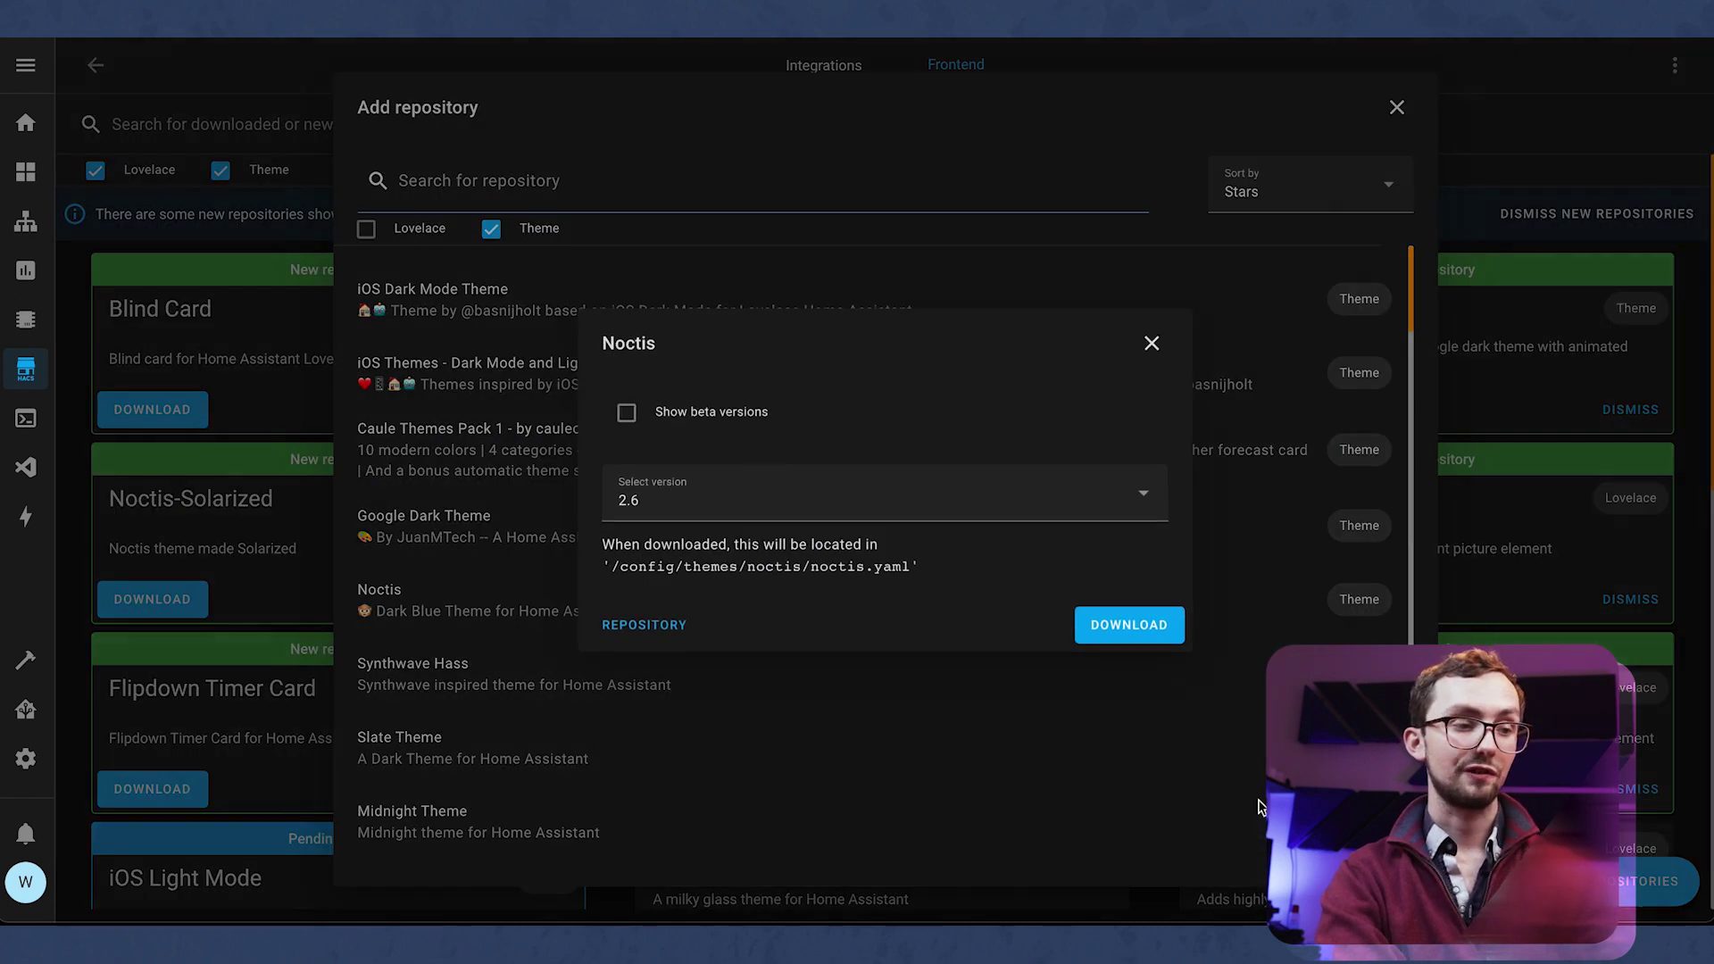
{"action": "left_click", "coordinate": [1095, 627]}
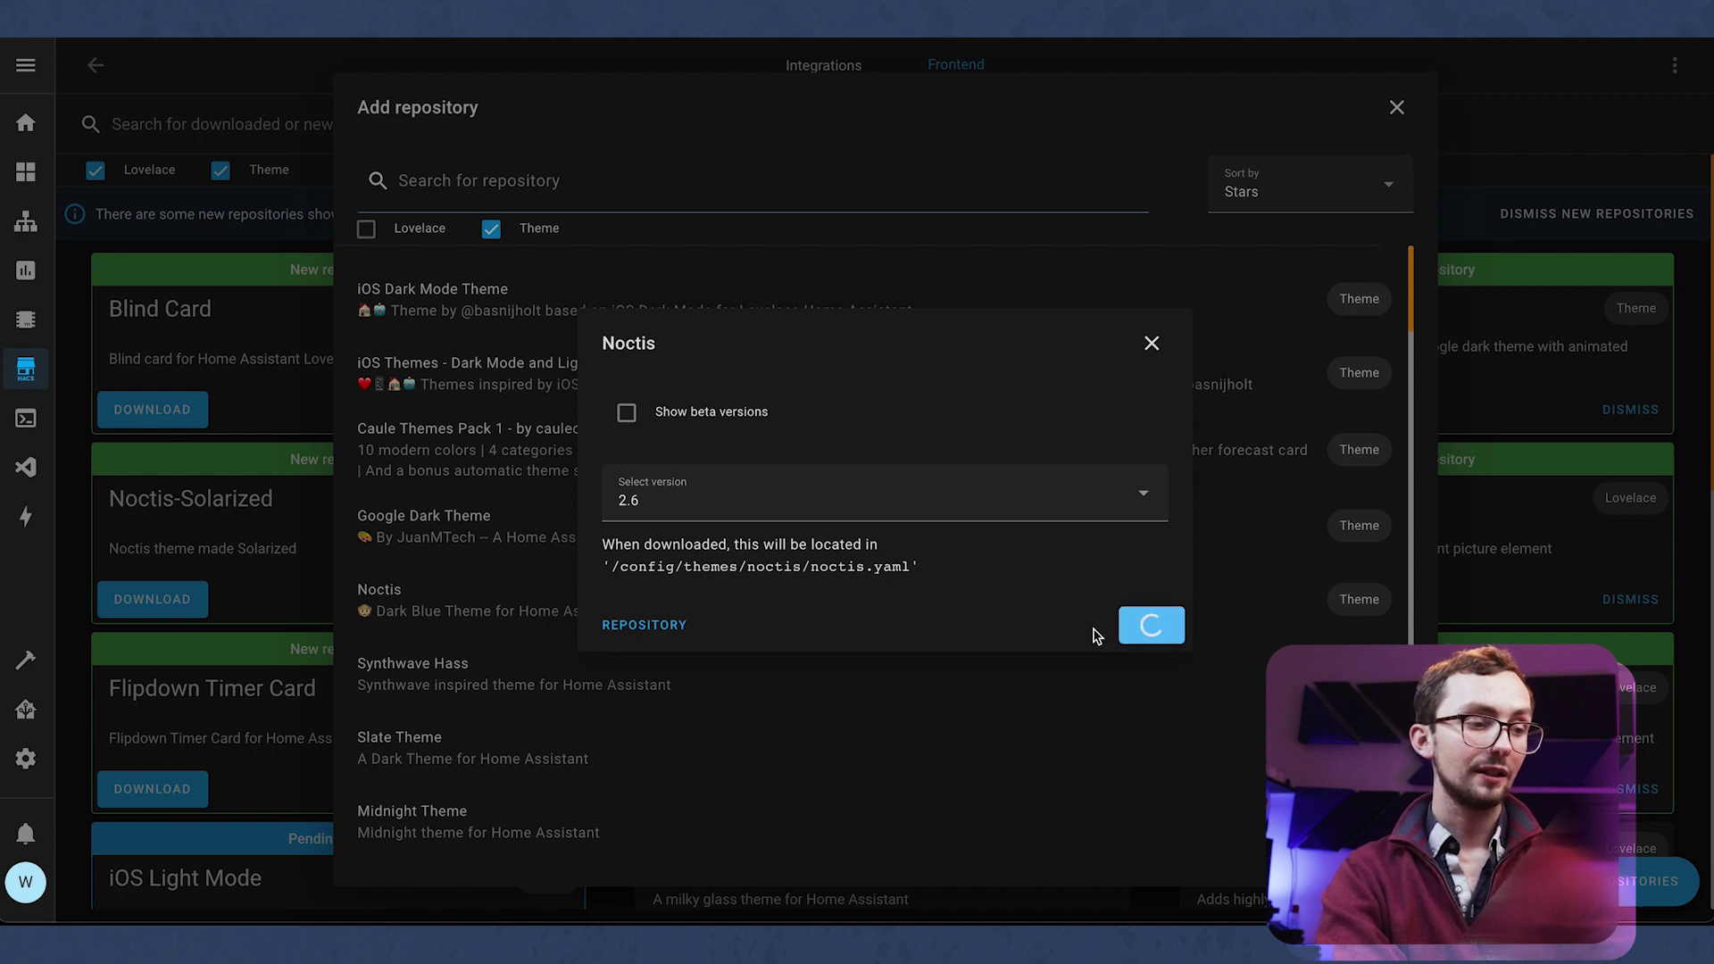
{"action": "scroll", "coordinate": [1097, 635], "scroll_direction": "down", "scroll_amount": 3}
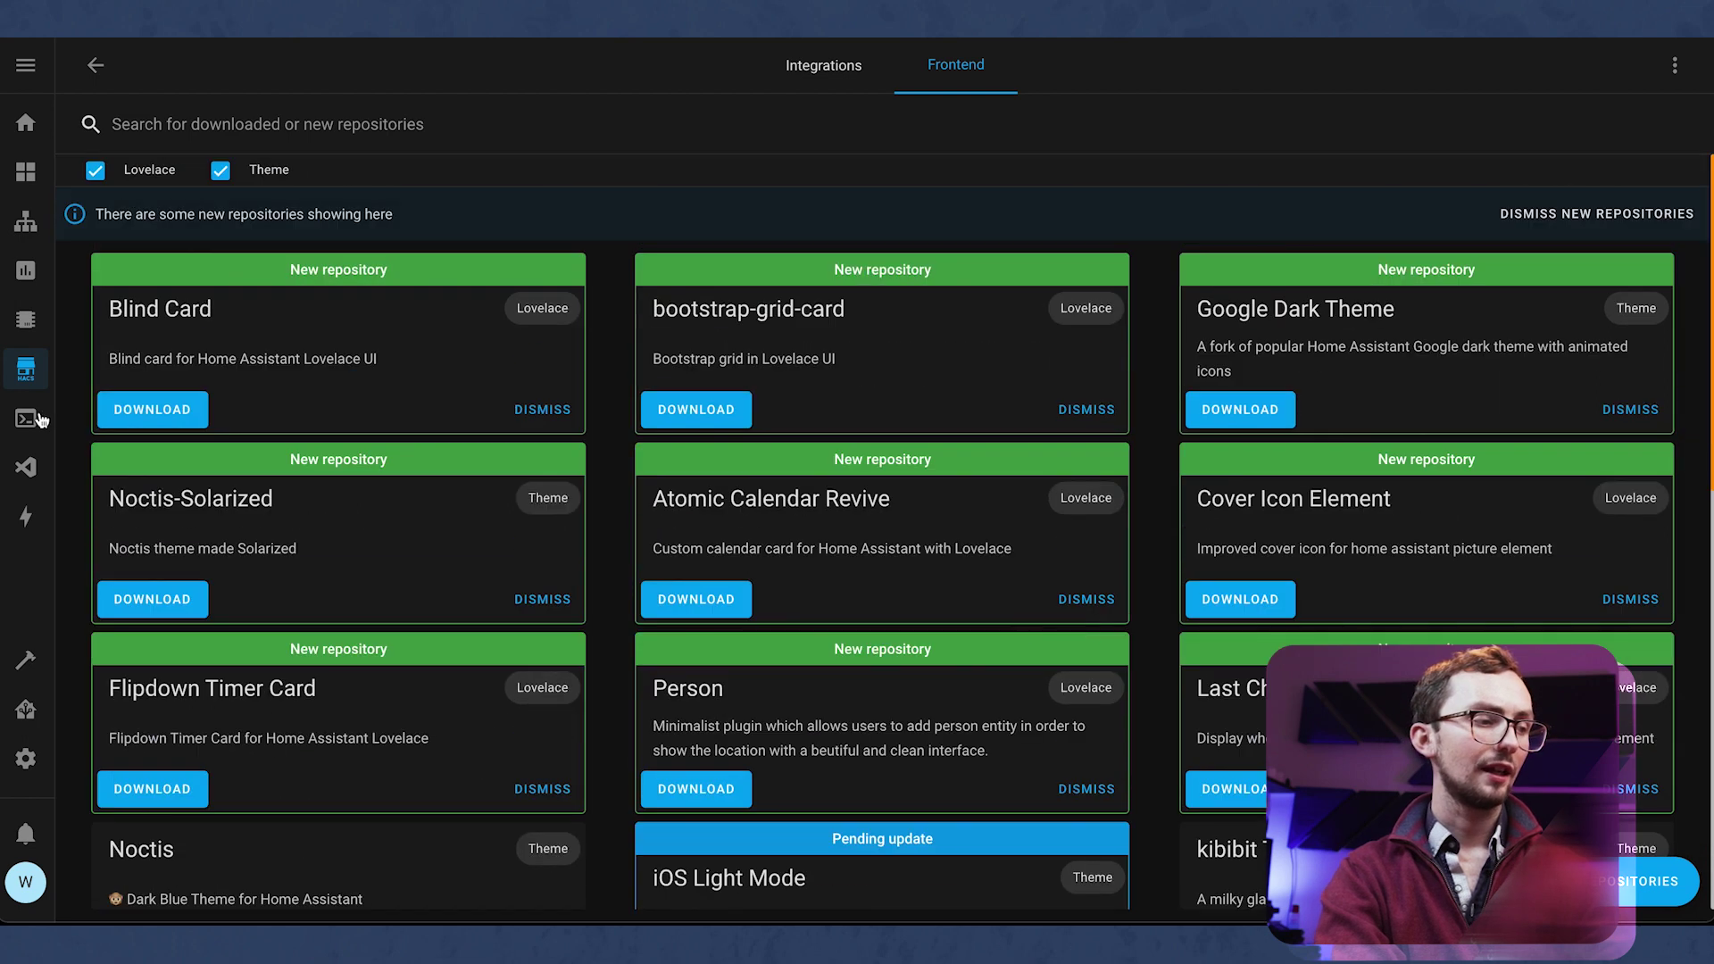
Step: In the code editor, check the frontend themes include in configuration.yaml and the noctis folder under themes
{"action": "left_click", "coordinate": [23, 465]}
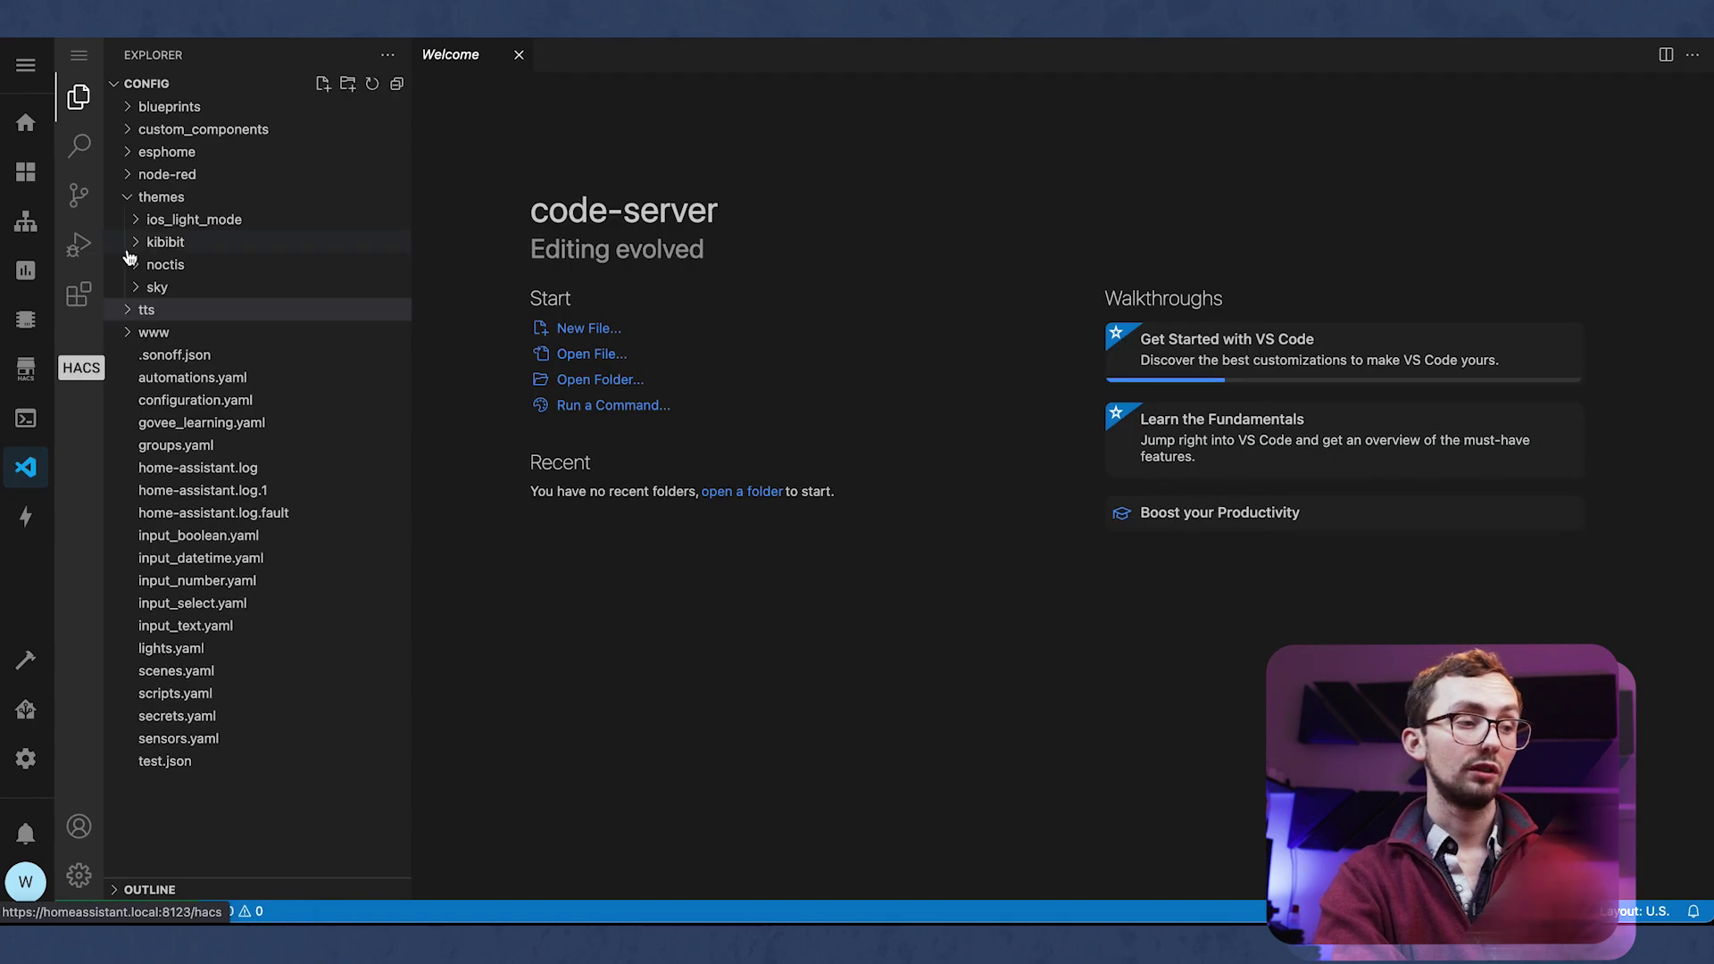
{"action": "left_click", "coordinate": [183, 402]}
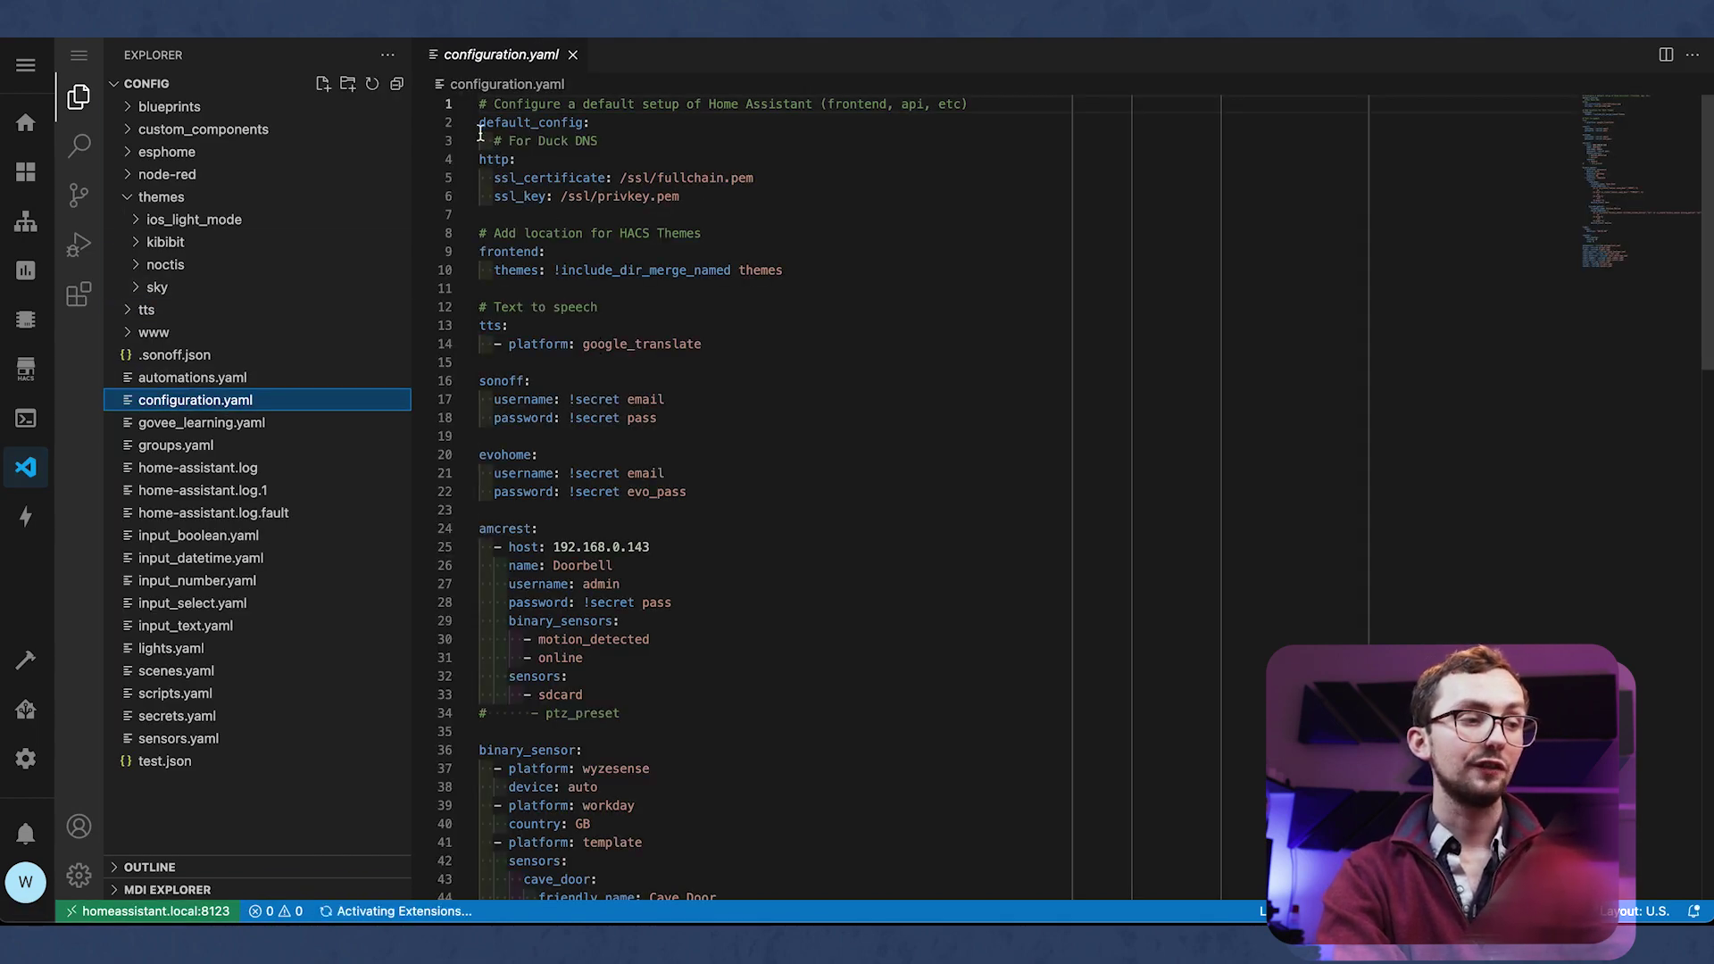
{"action": "left_click", "coordinate": [509, 123]}
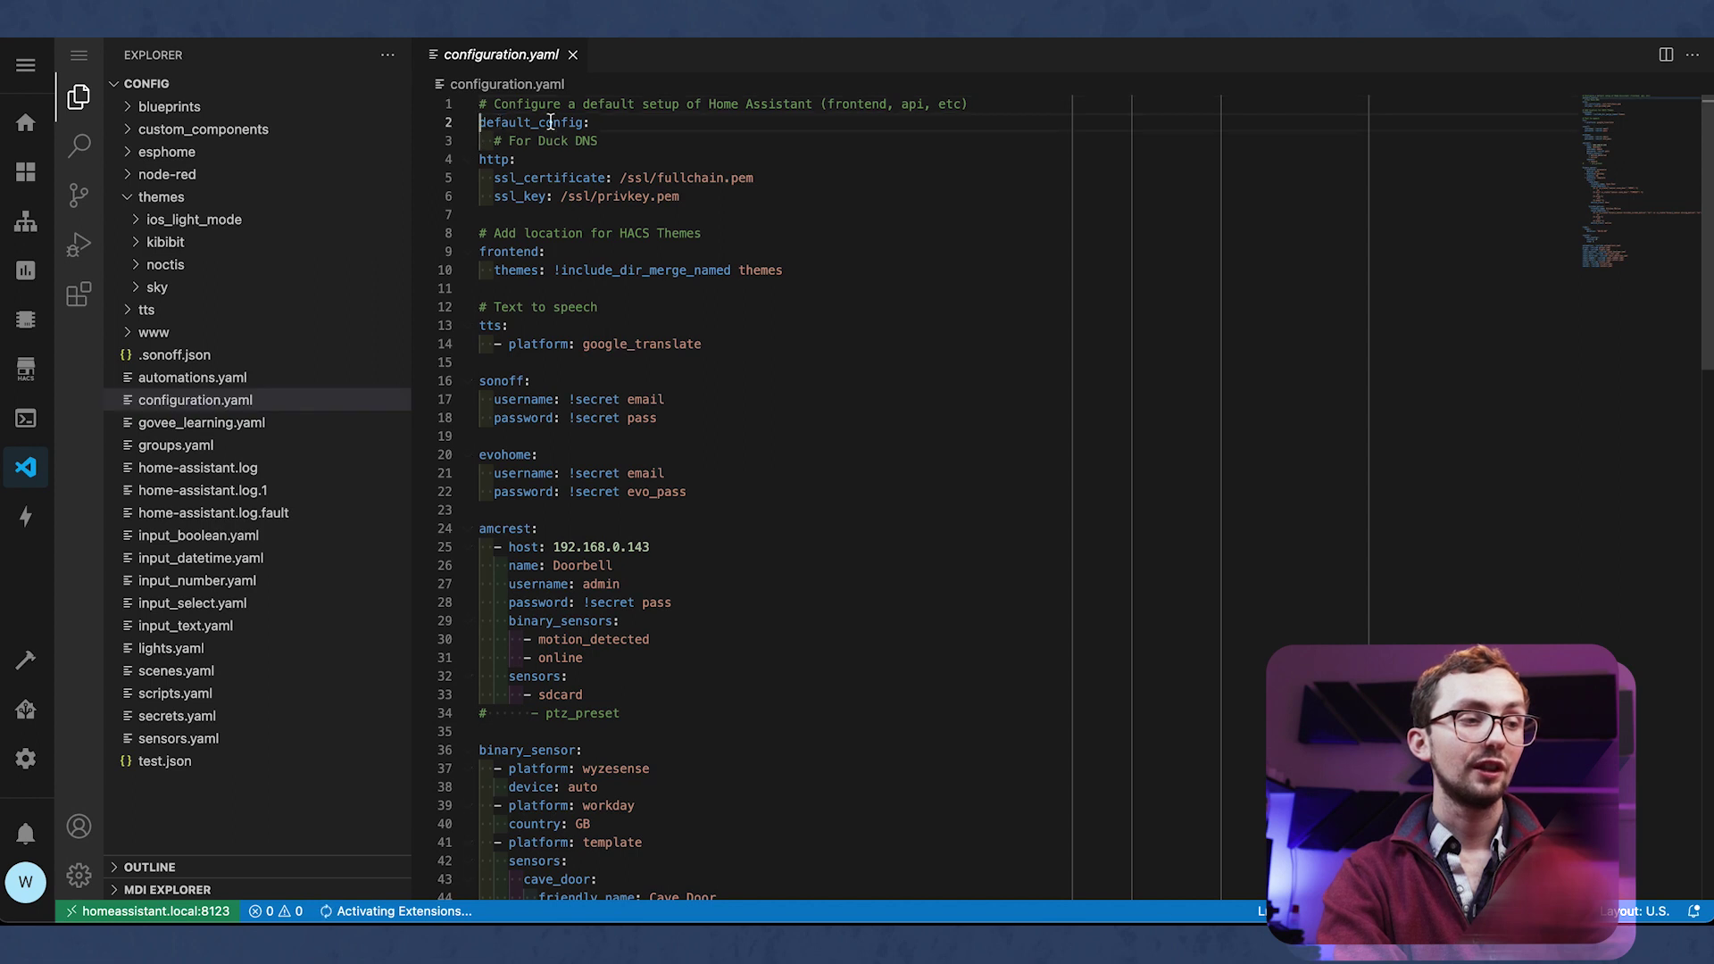
{"action": "left_click", "coordinate": [655, 120]}
{"action": "left_click_drag", "start_coordinate": [782, 275], "coordinate": [488, 253]}
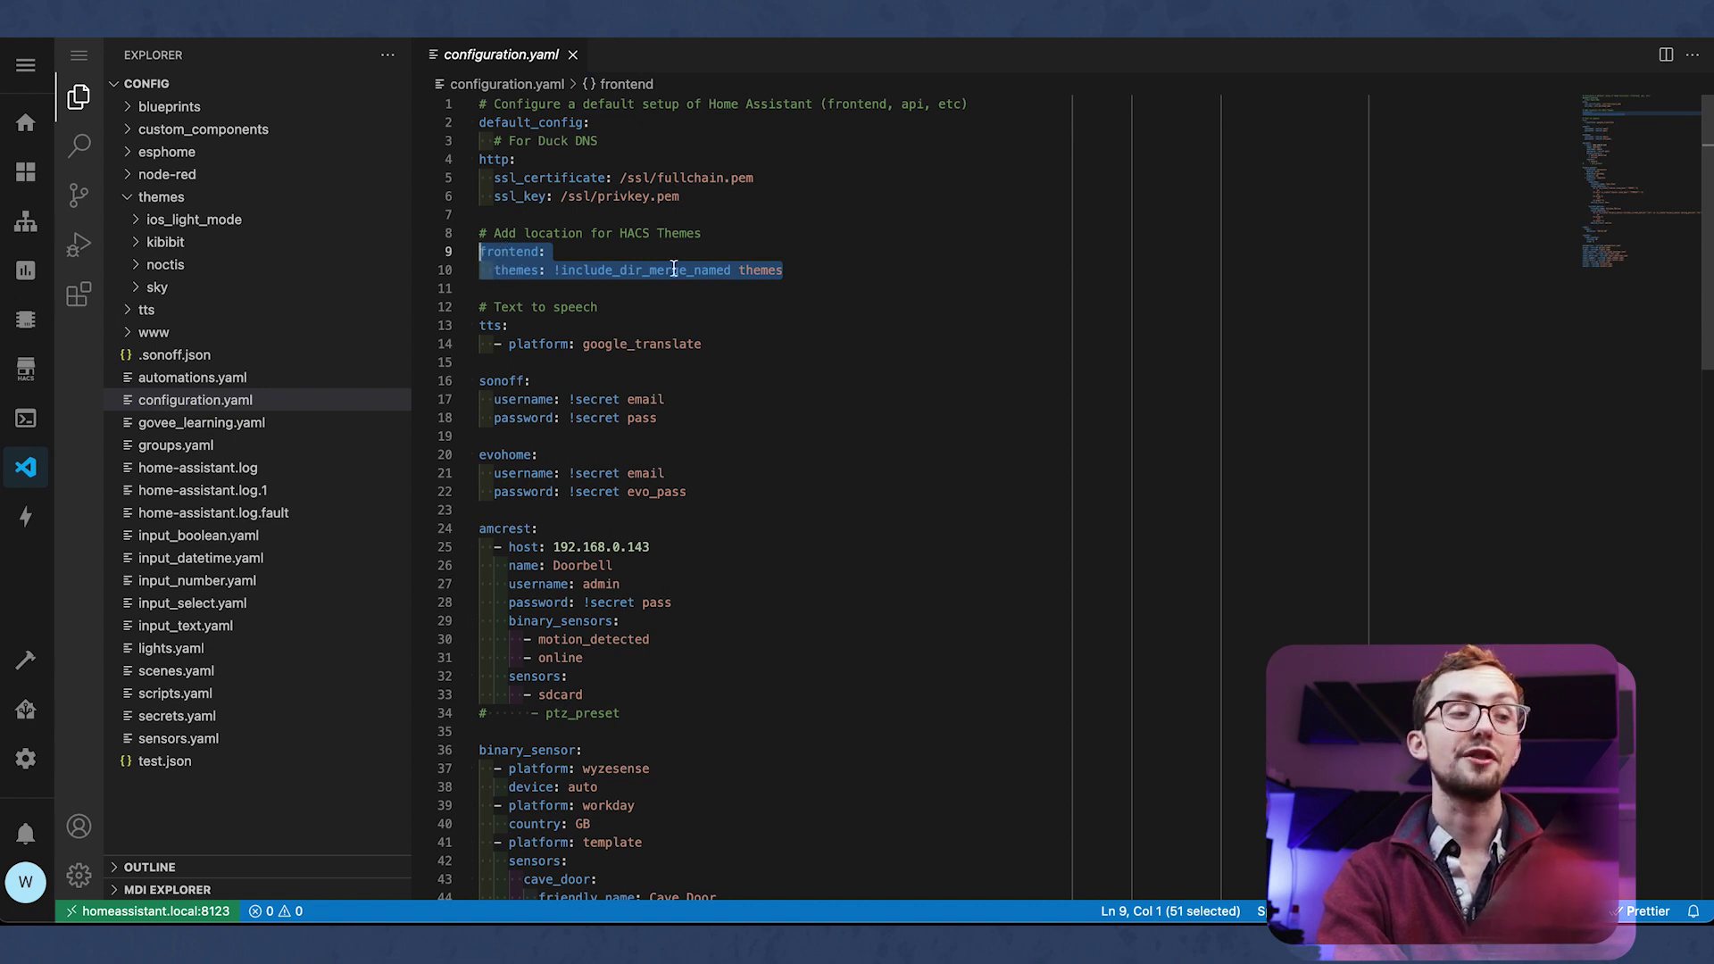
{"action": "left_click", "coordinate": [757, 270]}
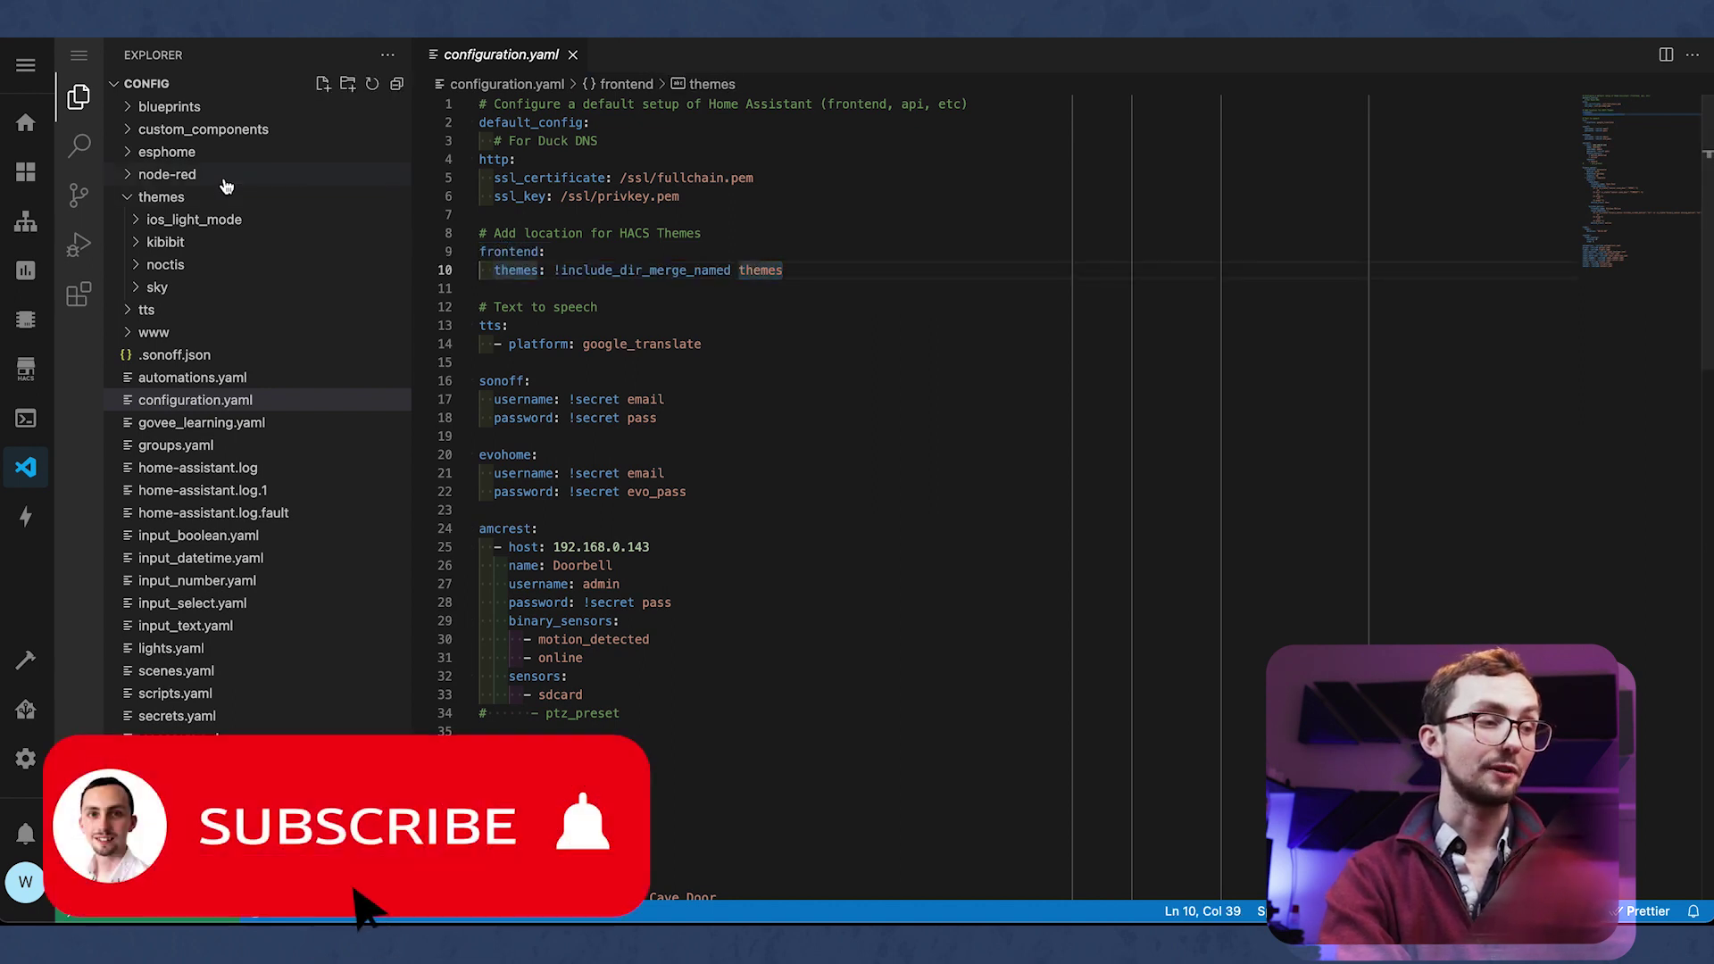
{"action": "left_click", "coordinate": [161, 268]}
{"action": "left_click", "coordinate": [162, 267]}
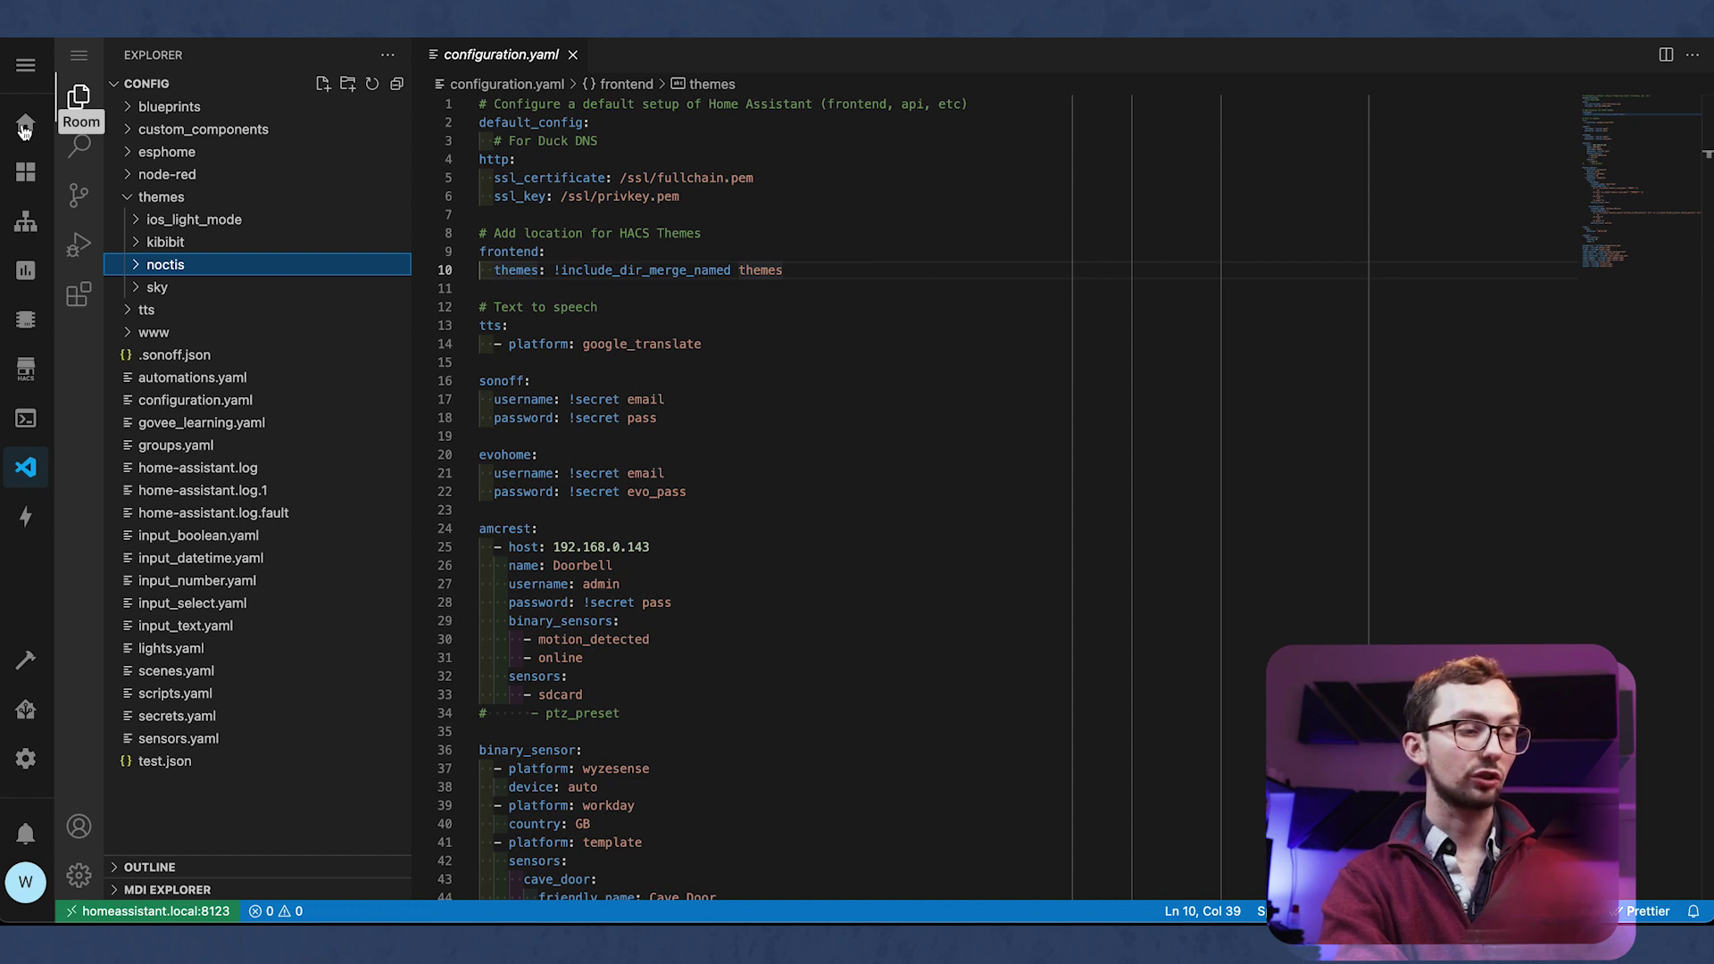
Step: Call the Home Assistant Frontend: Reload themes service from the developer tools
{"action": "left_click", "coordinate": [25, 659]}
{"action": "left_click", "coordinate": [228, 121]}
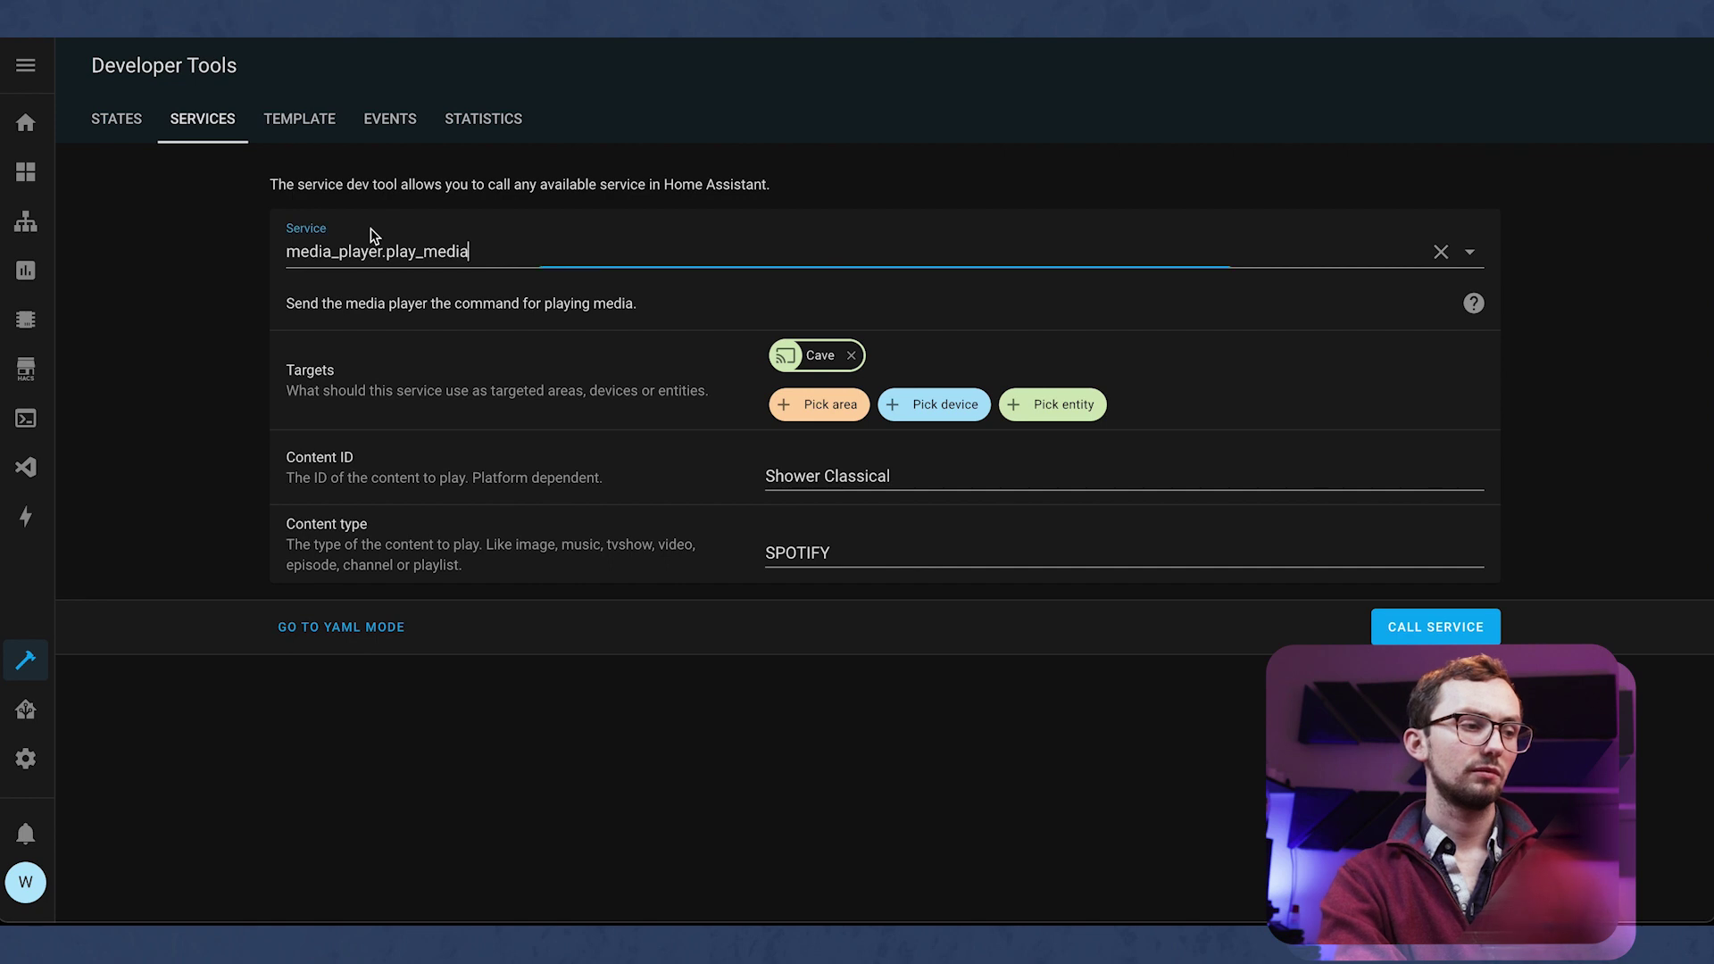
{"action": "triple_click", "coordinate": [378, 251]}
{"action": "type", "text": "front"}
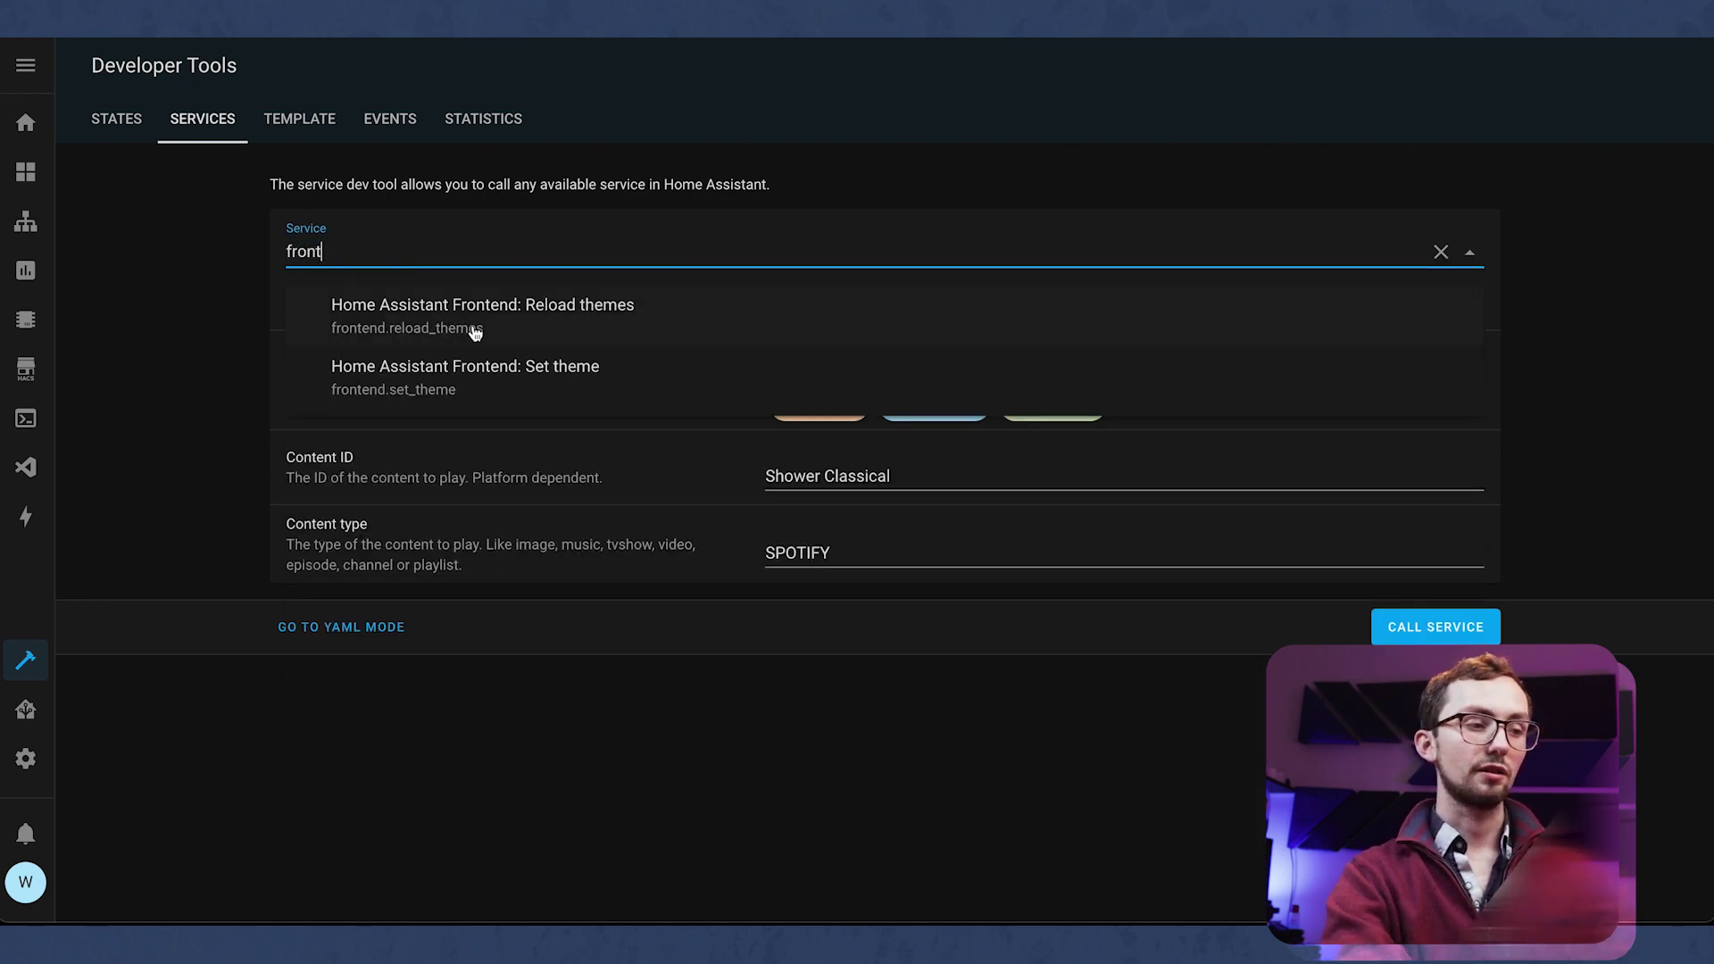
{"action": "left_click", "coordinate": [475, 332]}
{"action": "left_click", "coordinate": [1427, 375]}
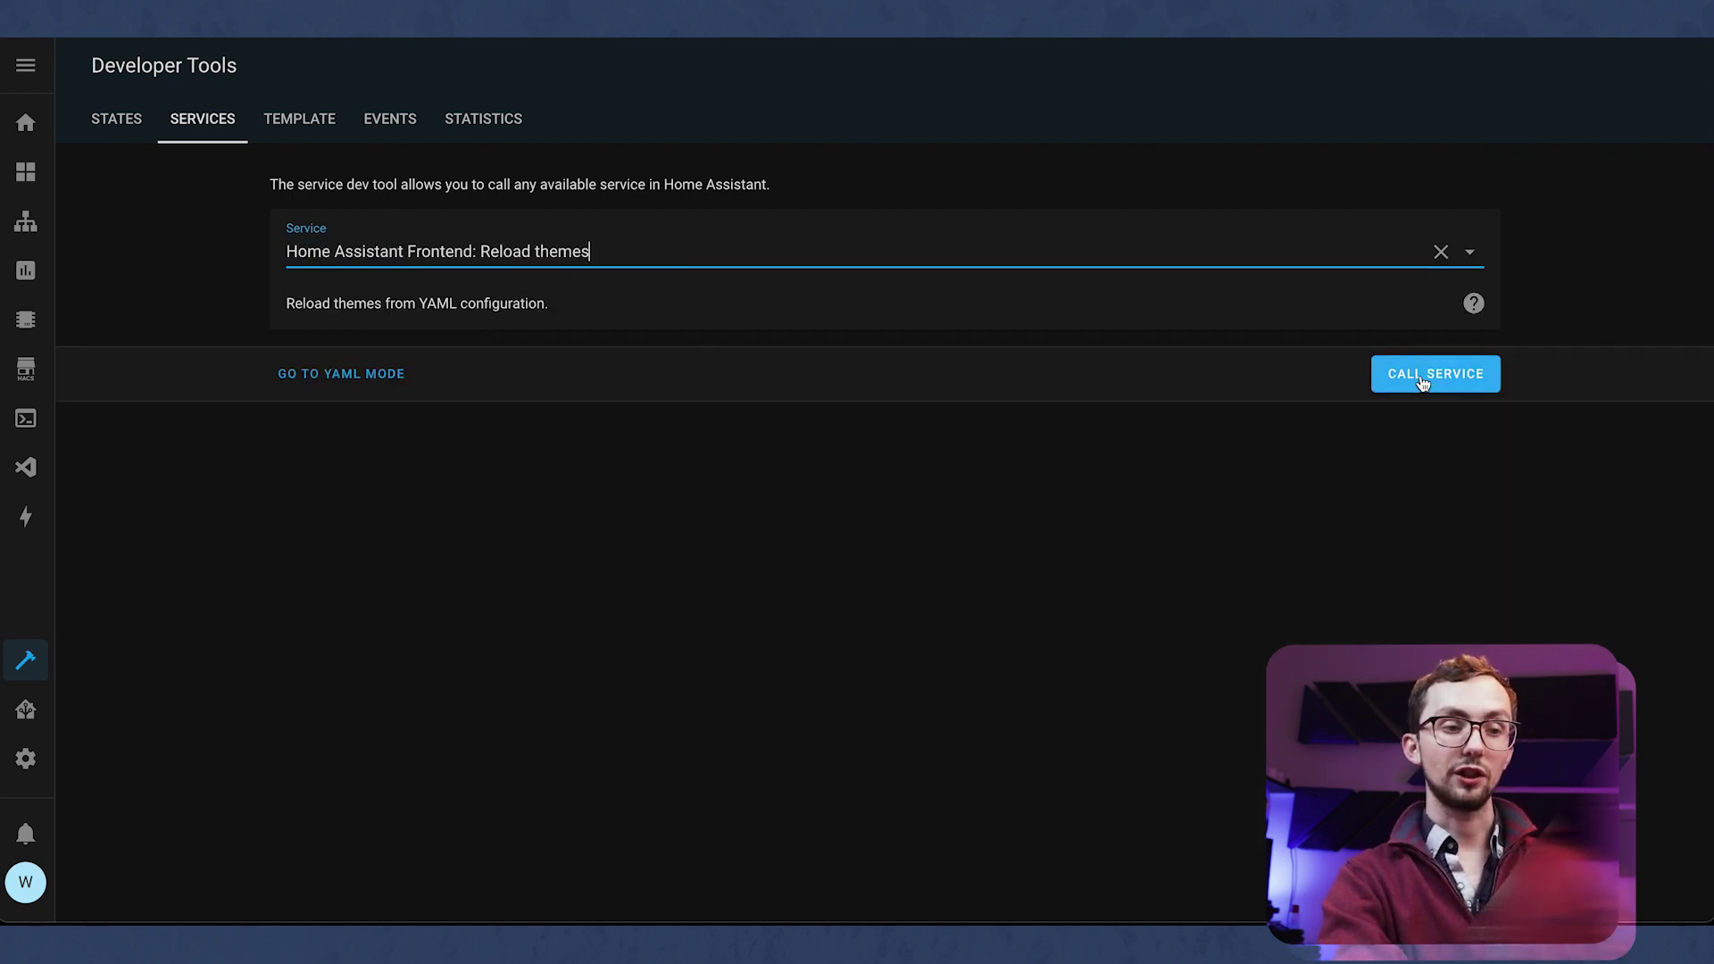
Step: Show the Test view of the device-type dashboard
{"action": "left_click", "coordinate": [26, 172]}
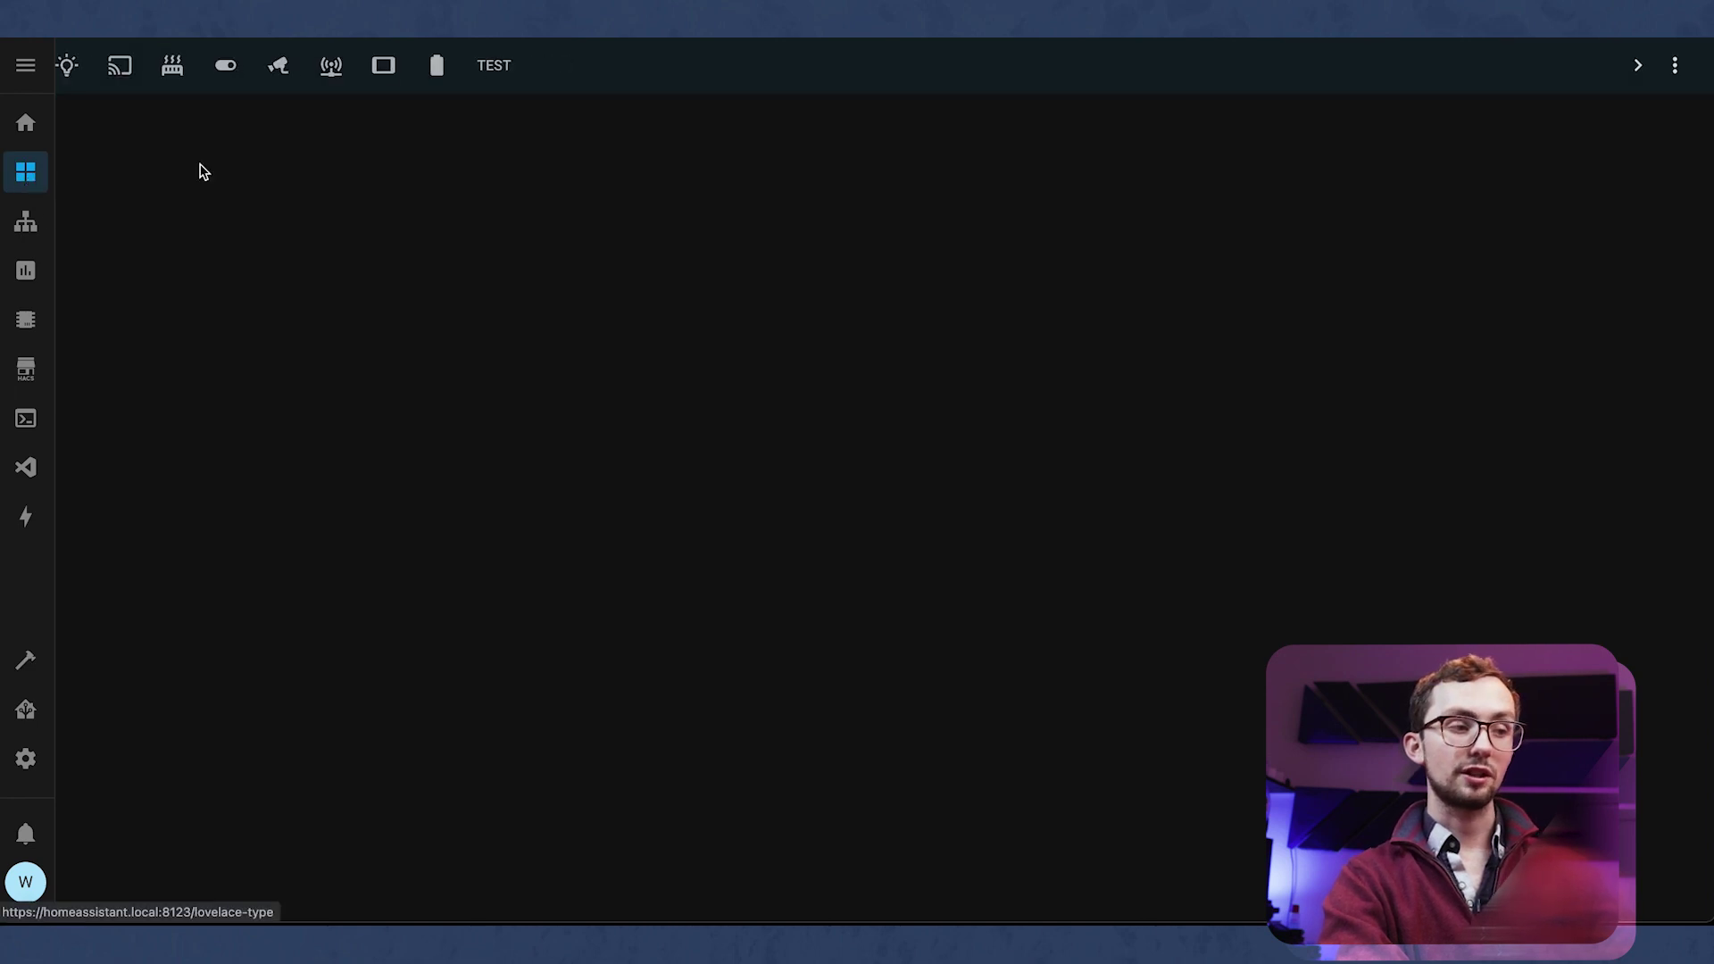
{"action": "left_click", "coordinate": [507, 87]}
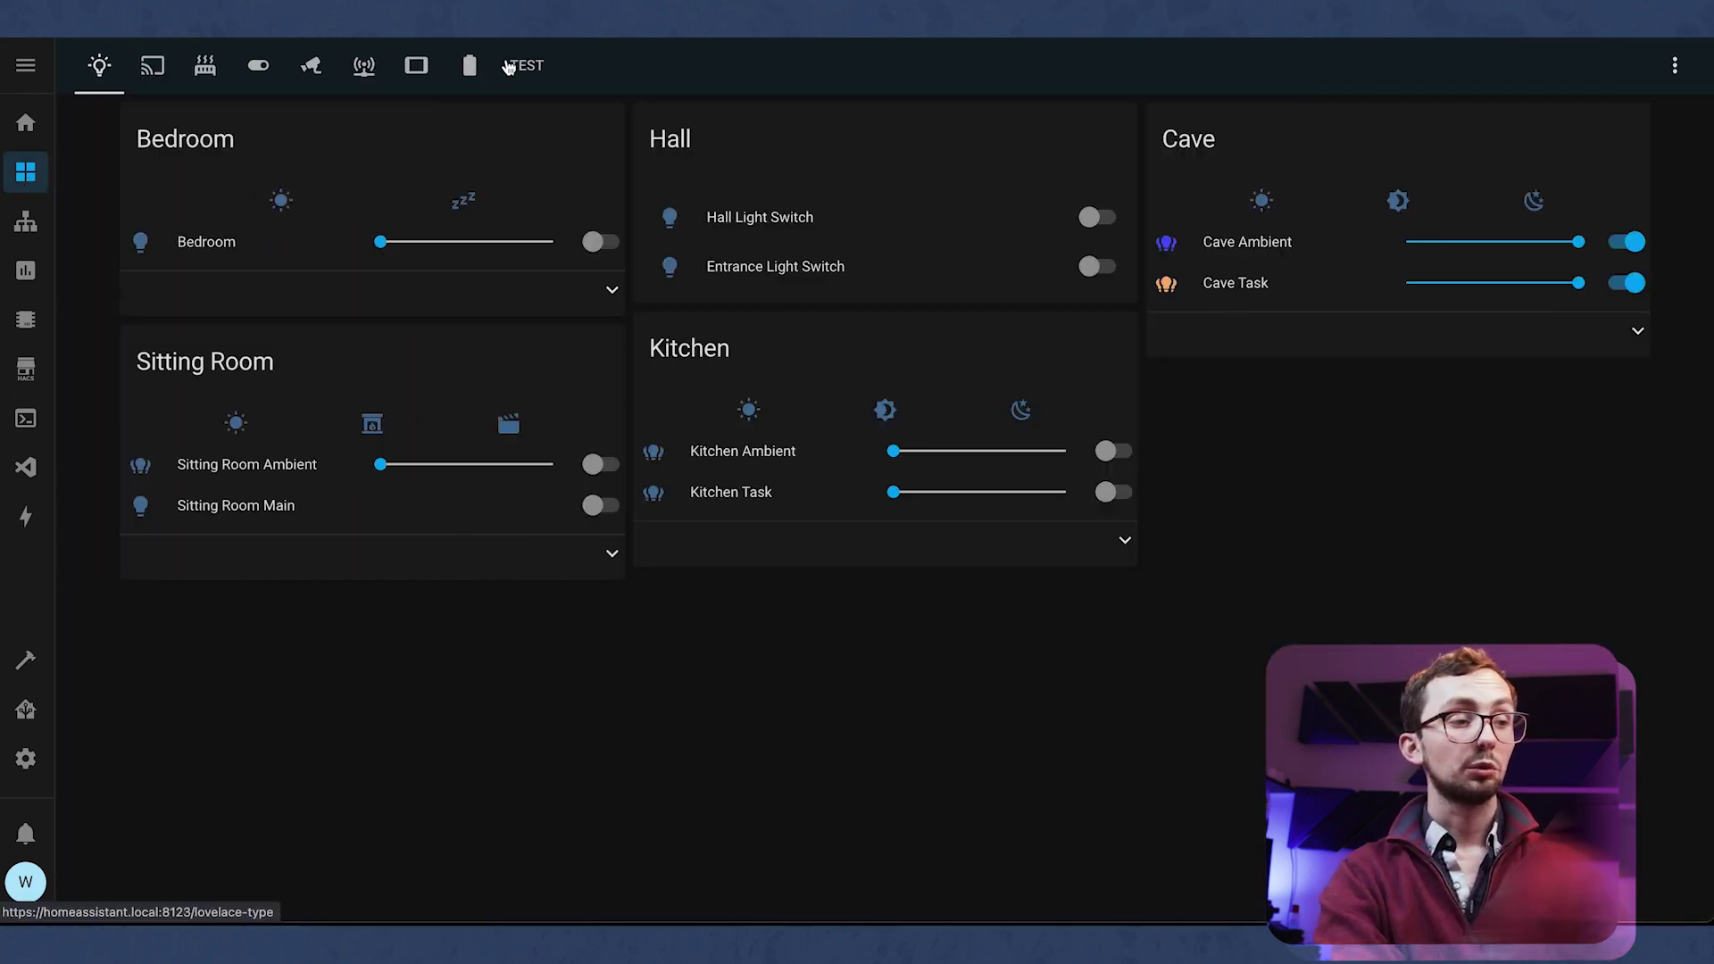
{"action": "left_click", "coordinate": [511, 73]}
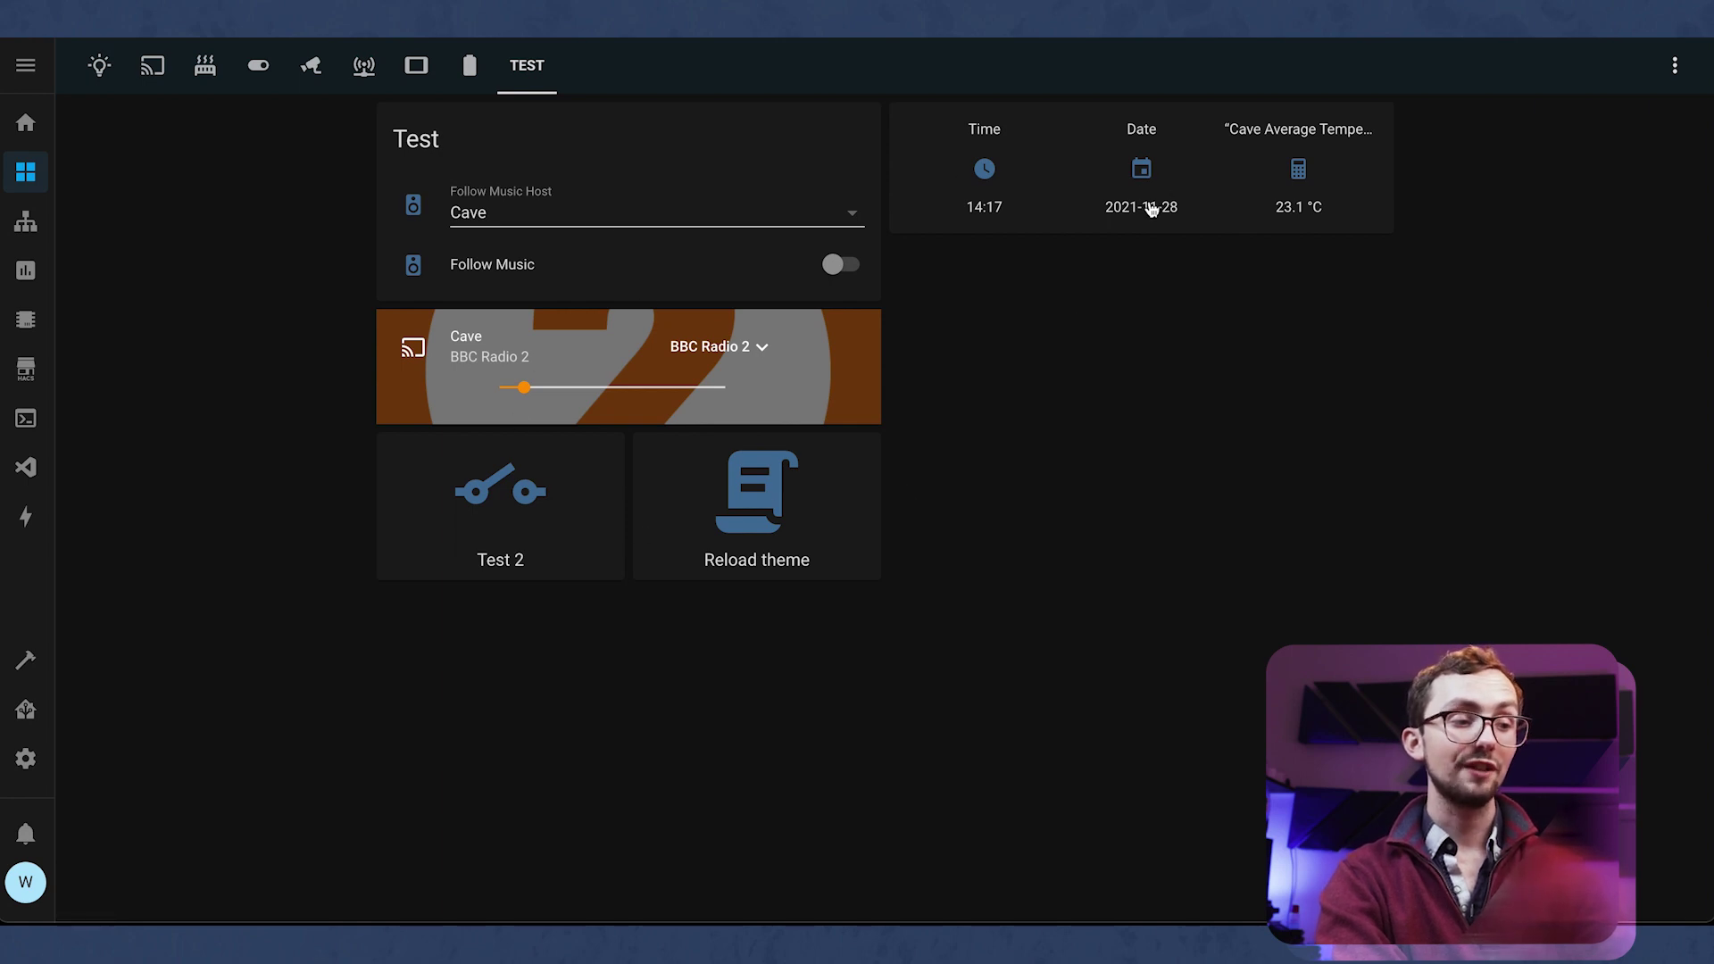
Step: Edit the dashboard's Test view to use the noctis theme, save the view configuration and leave editing mode
{"action": "left_click", "coordinate": [1670, 70]}
{"action": "left_click", "coordinate": [1610, 121]}
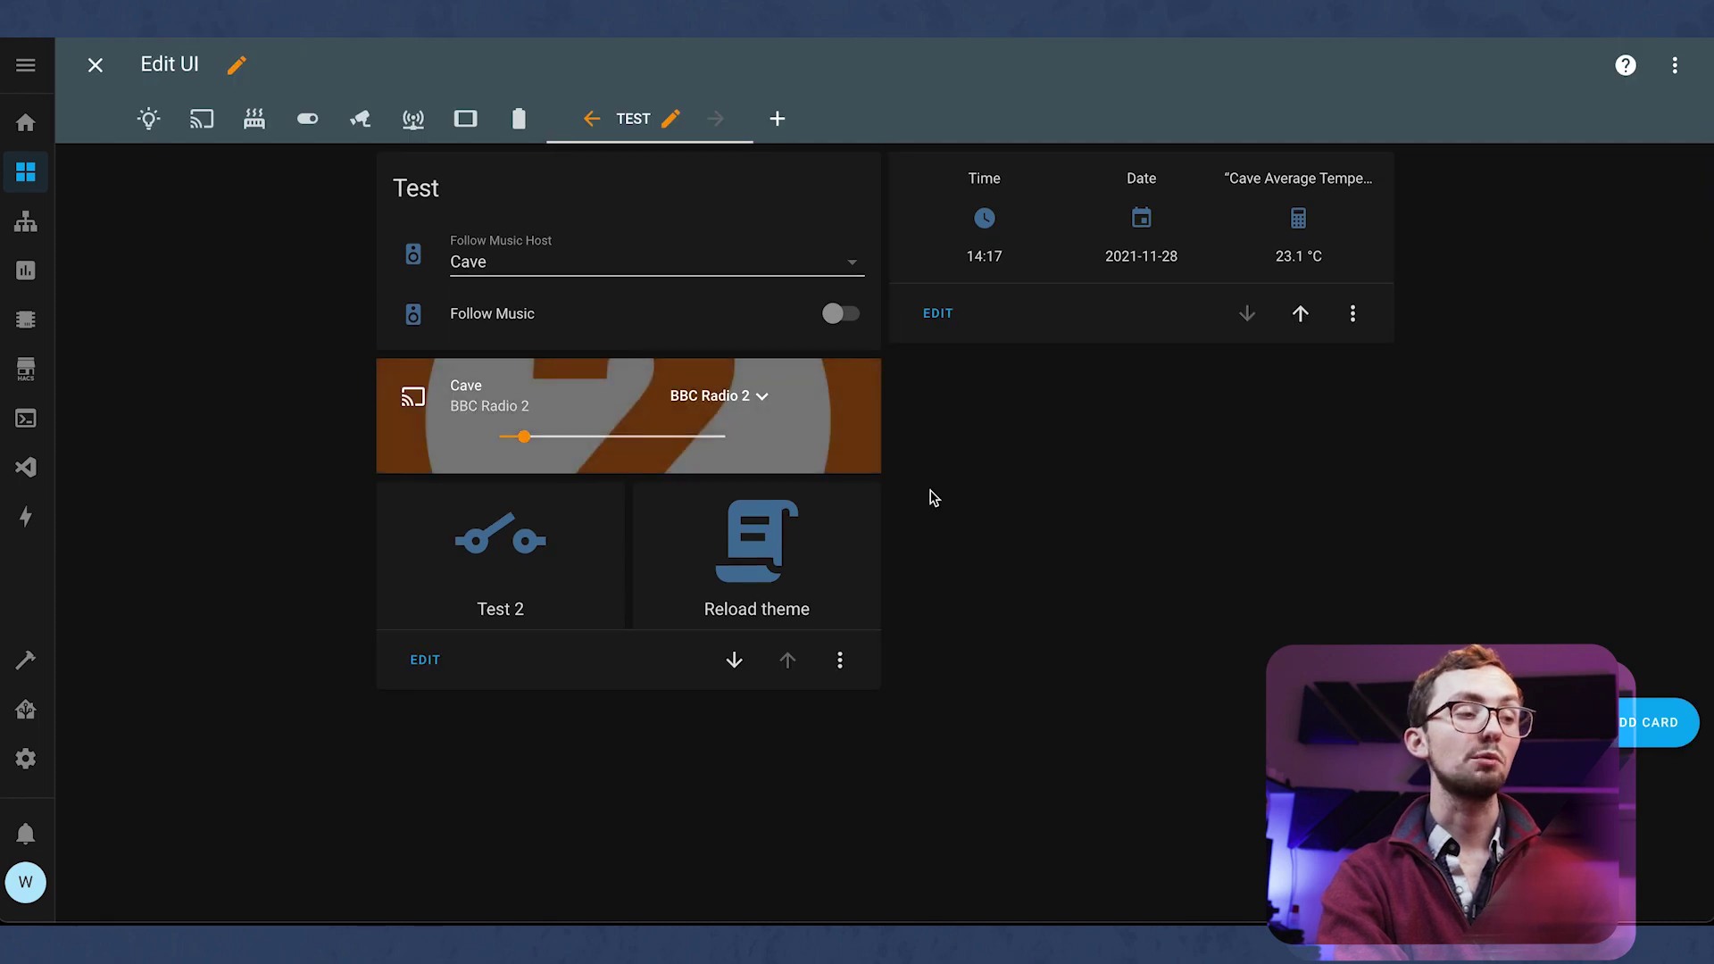
{"action": "left_click", "coordinate": [670, 118]}
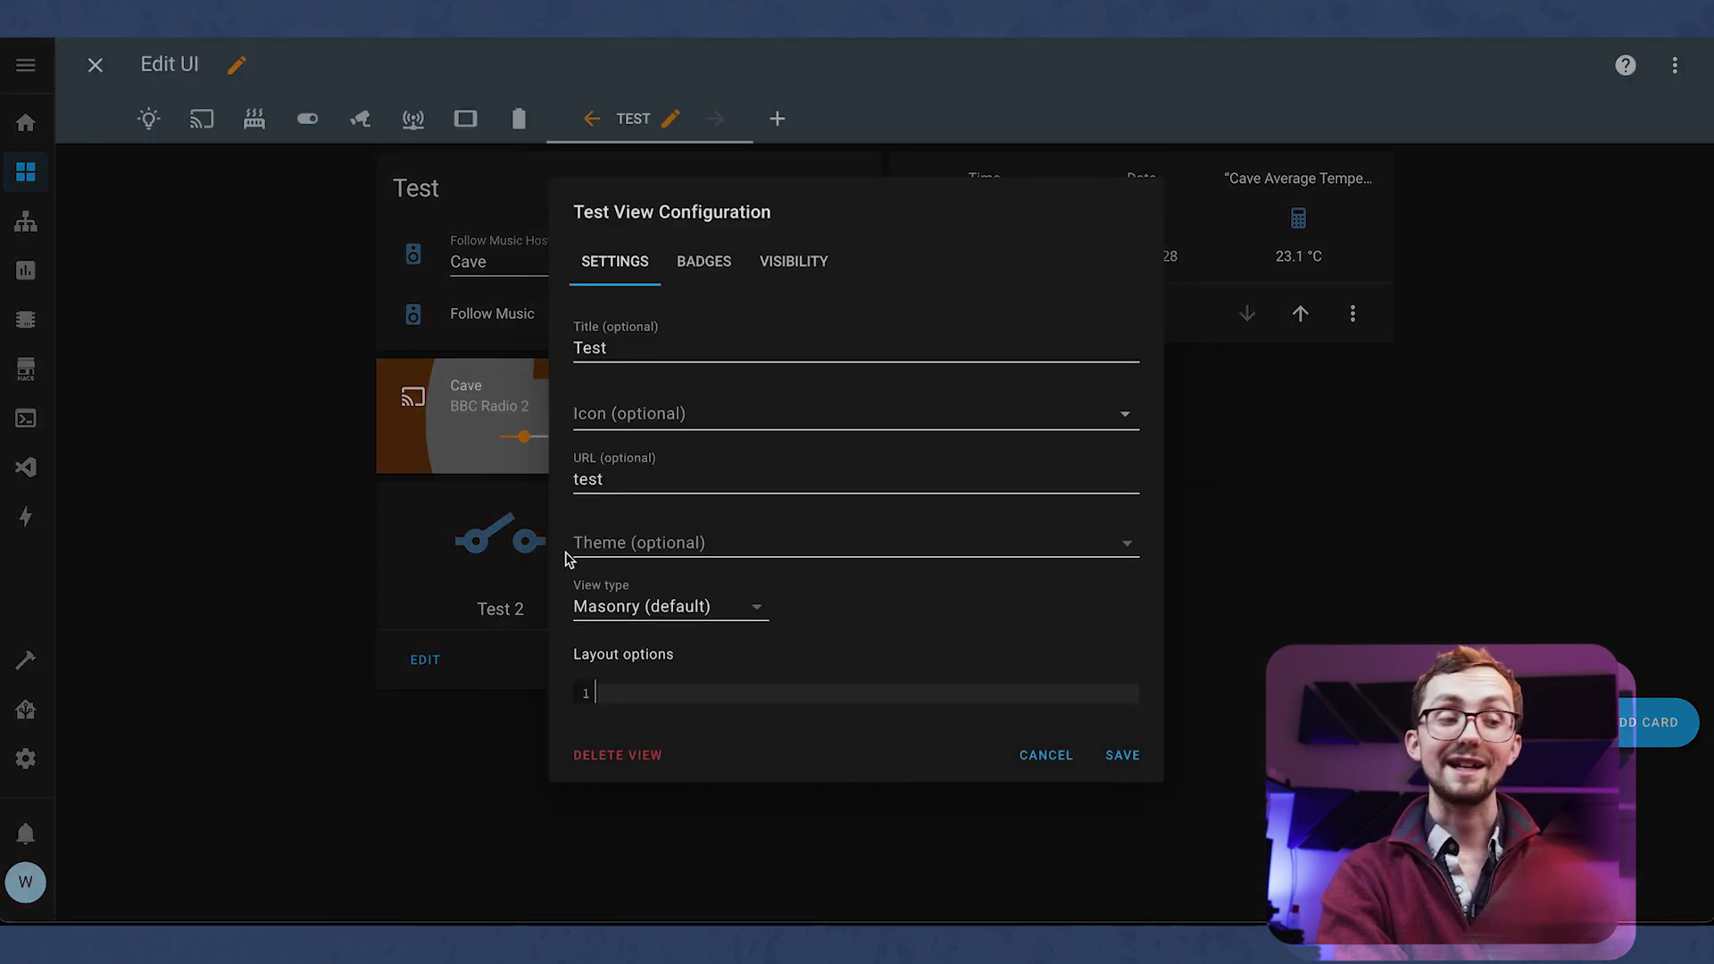
{"action": "left_click", "coordinate": [625, 548]}
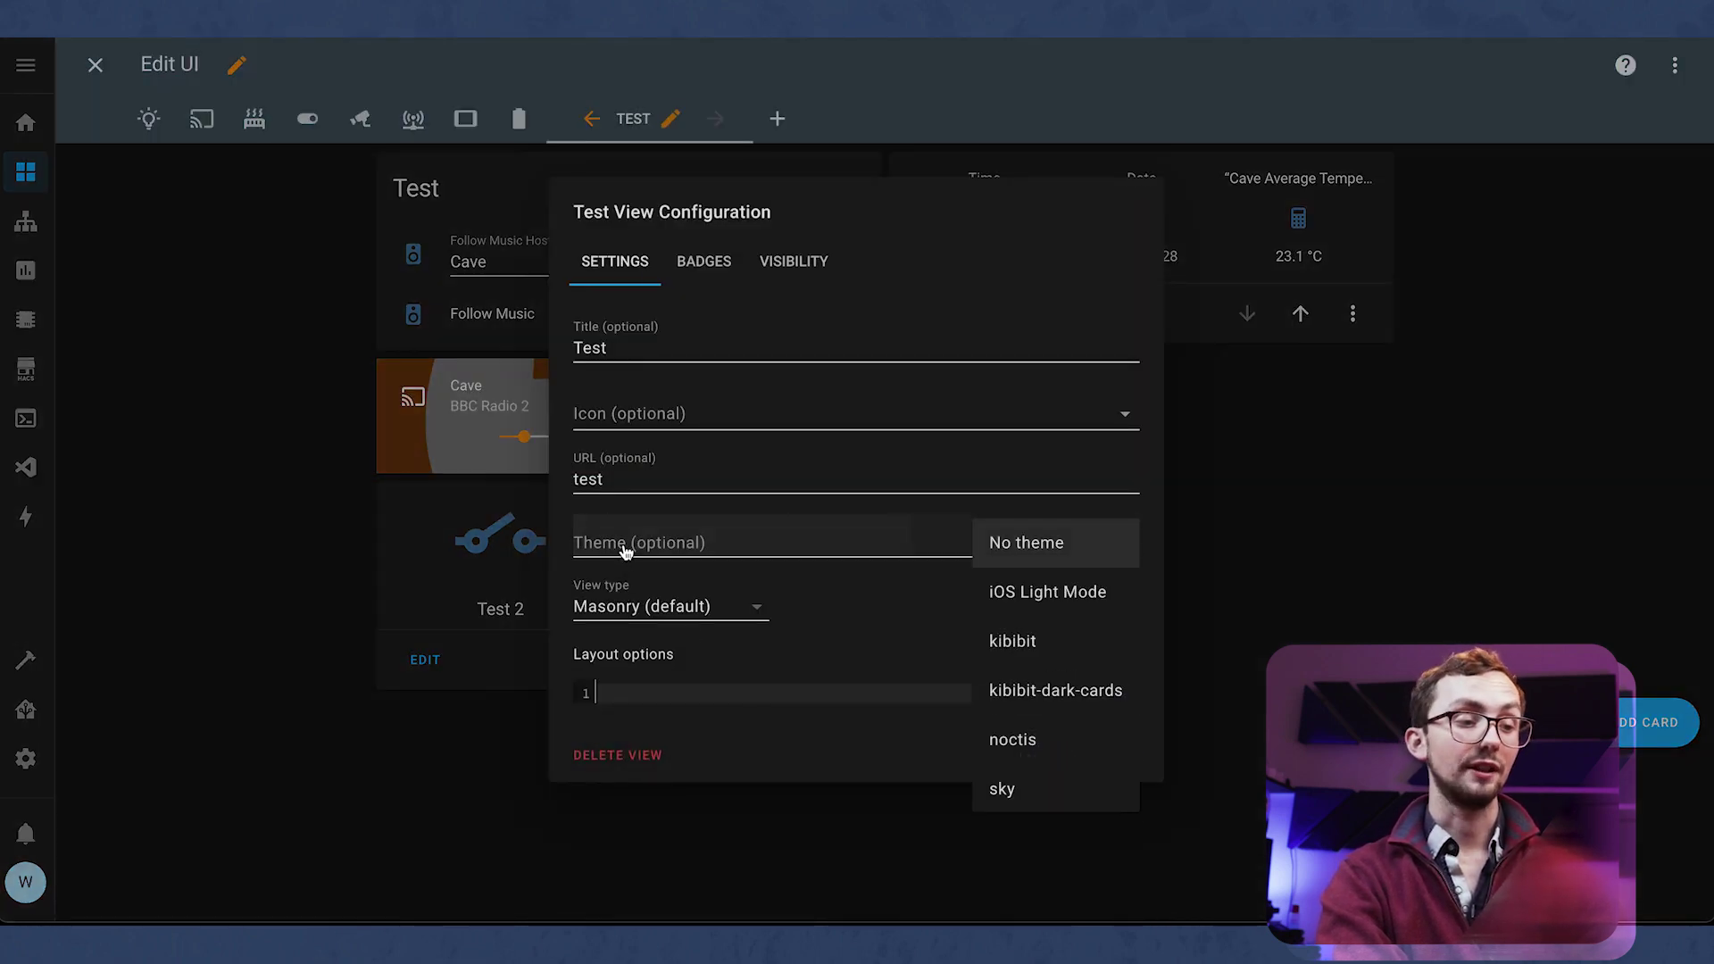
{"action": "left_click", "coordinate": [1010, 755]}
{"action": "left_click", "coordinate": [1116, 754]}
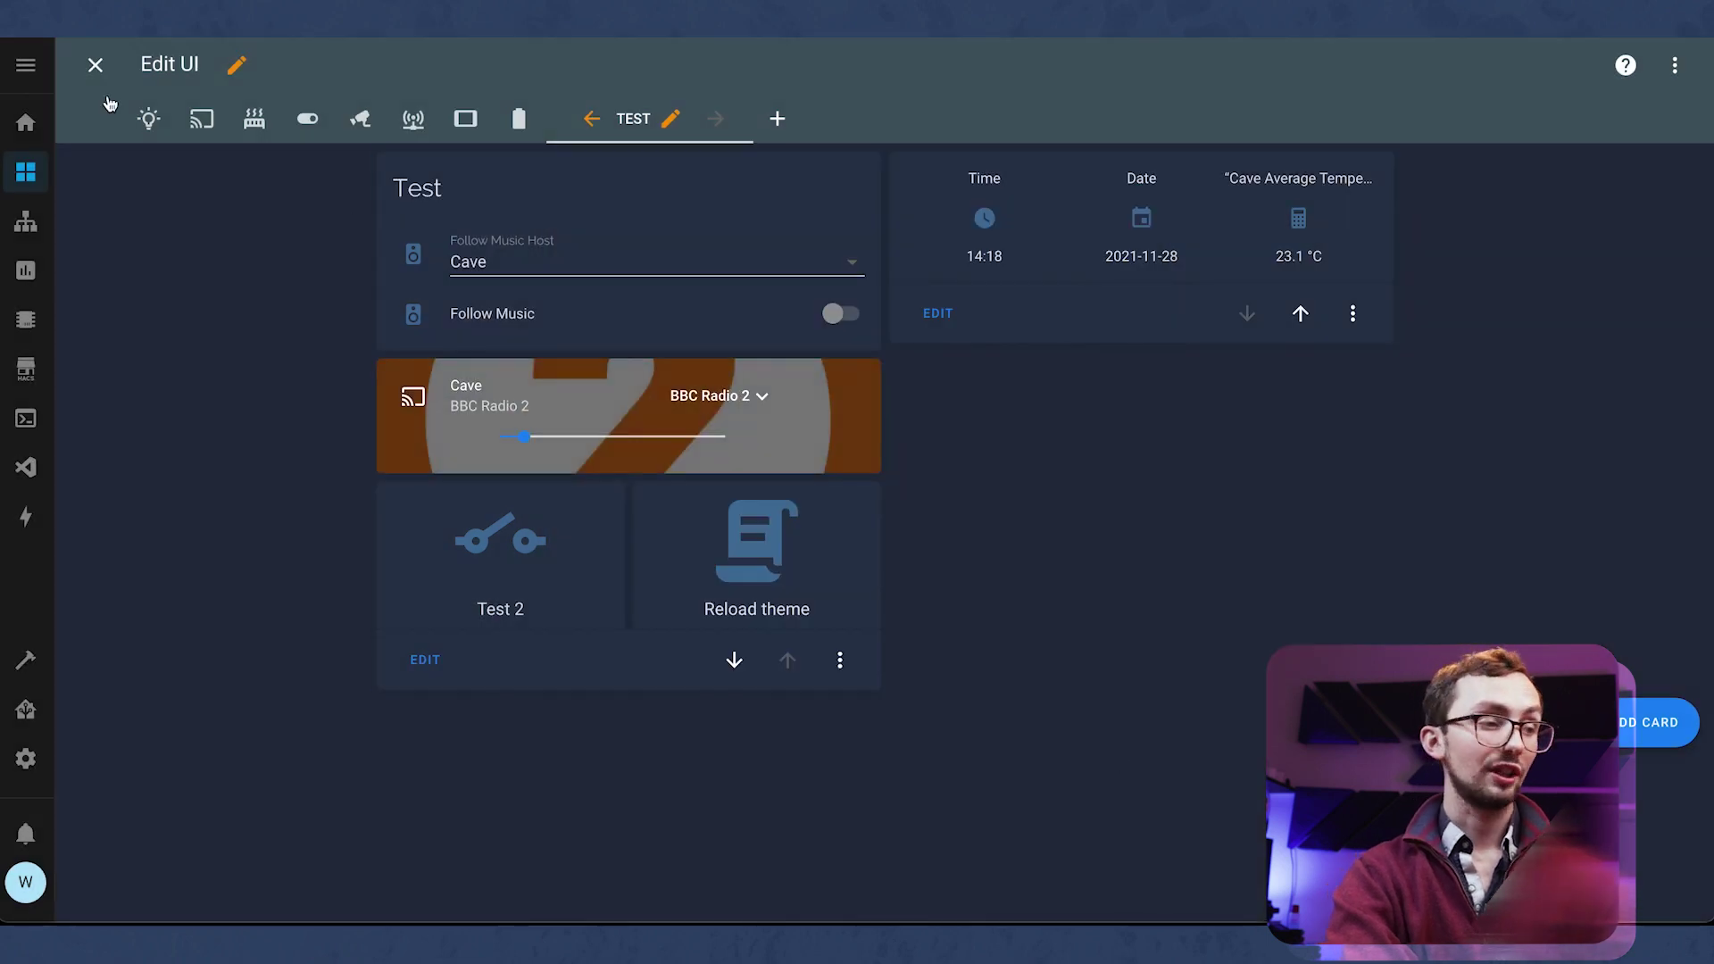
{"action": "left_click", "coordinate": [90, 68]}
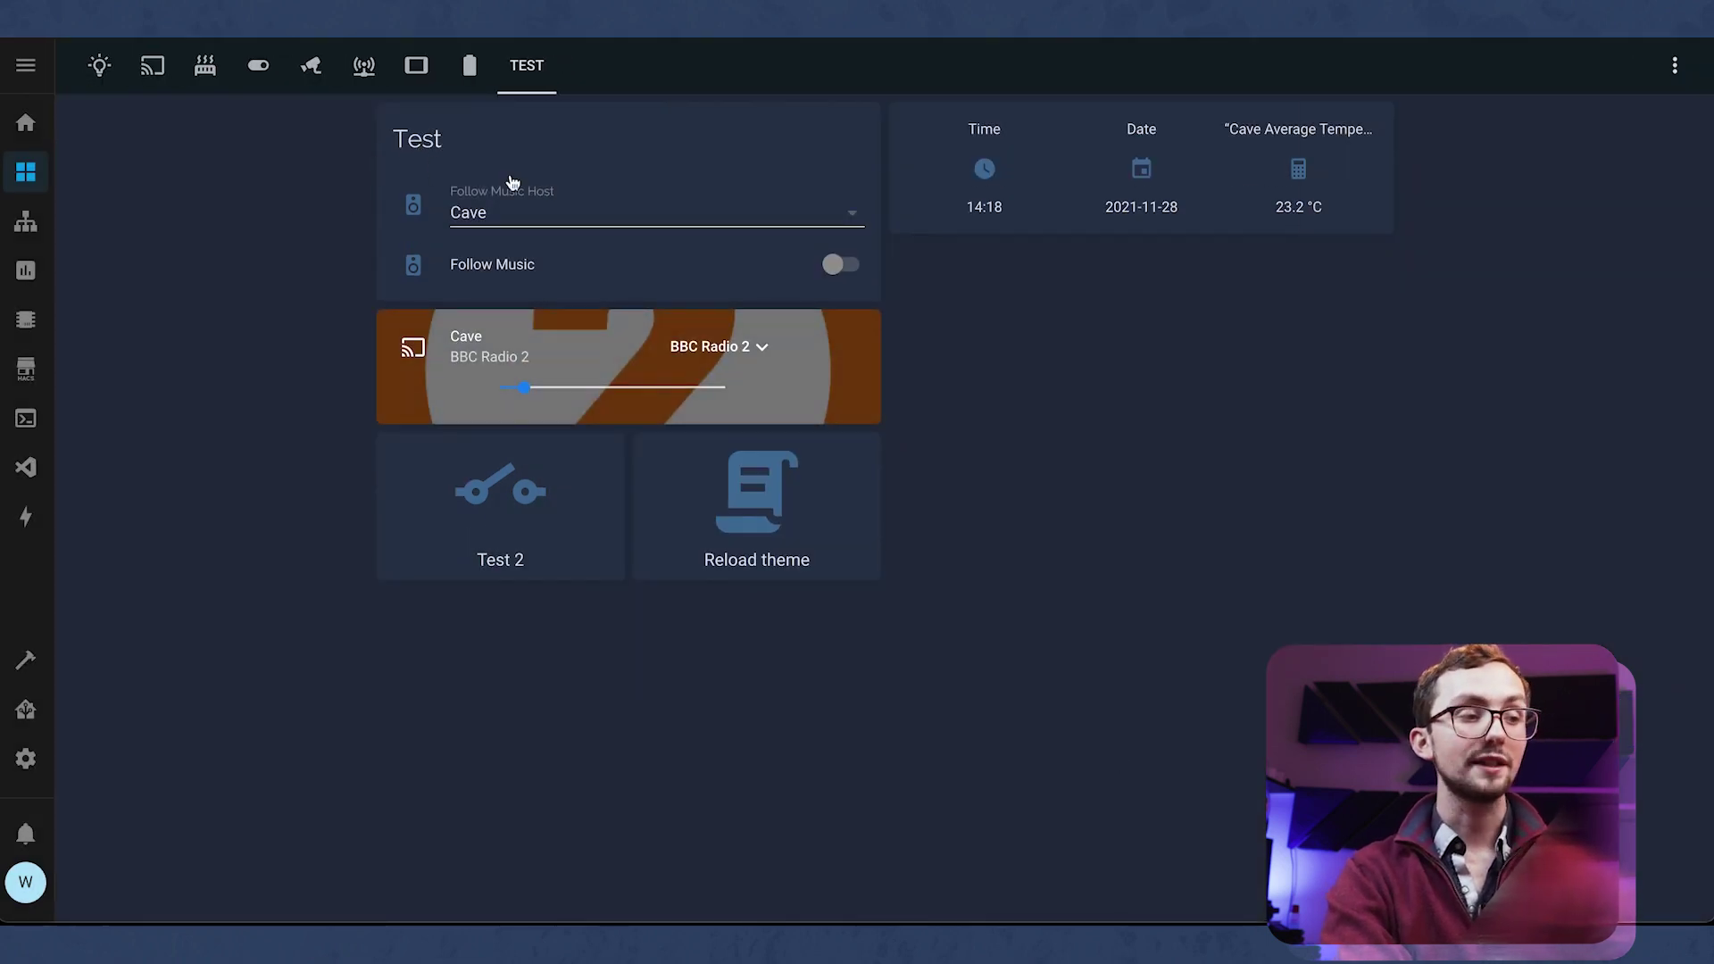
Step: Try the themed controls by viewing the Follow Music Host choices and toggling the Test 2 switch
{"action": "left_click", "coordinate": [506, 220]}
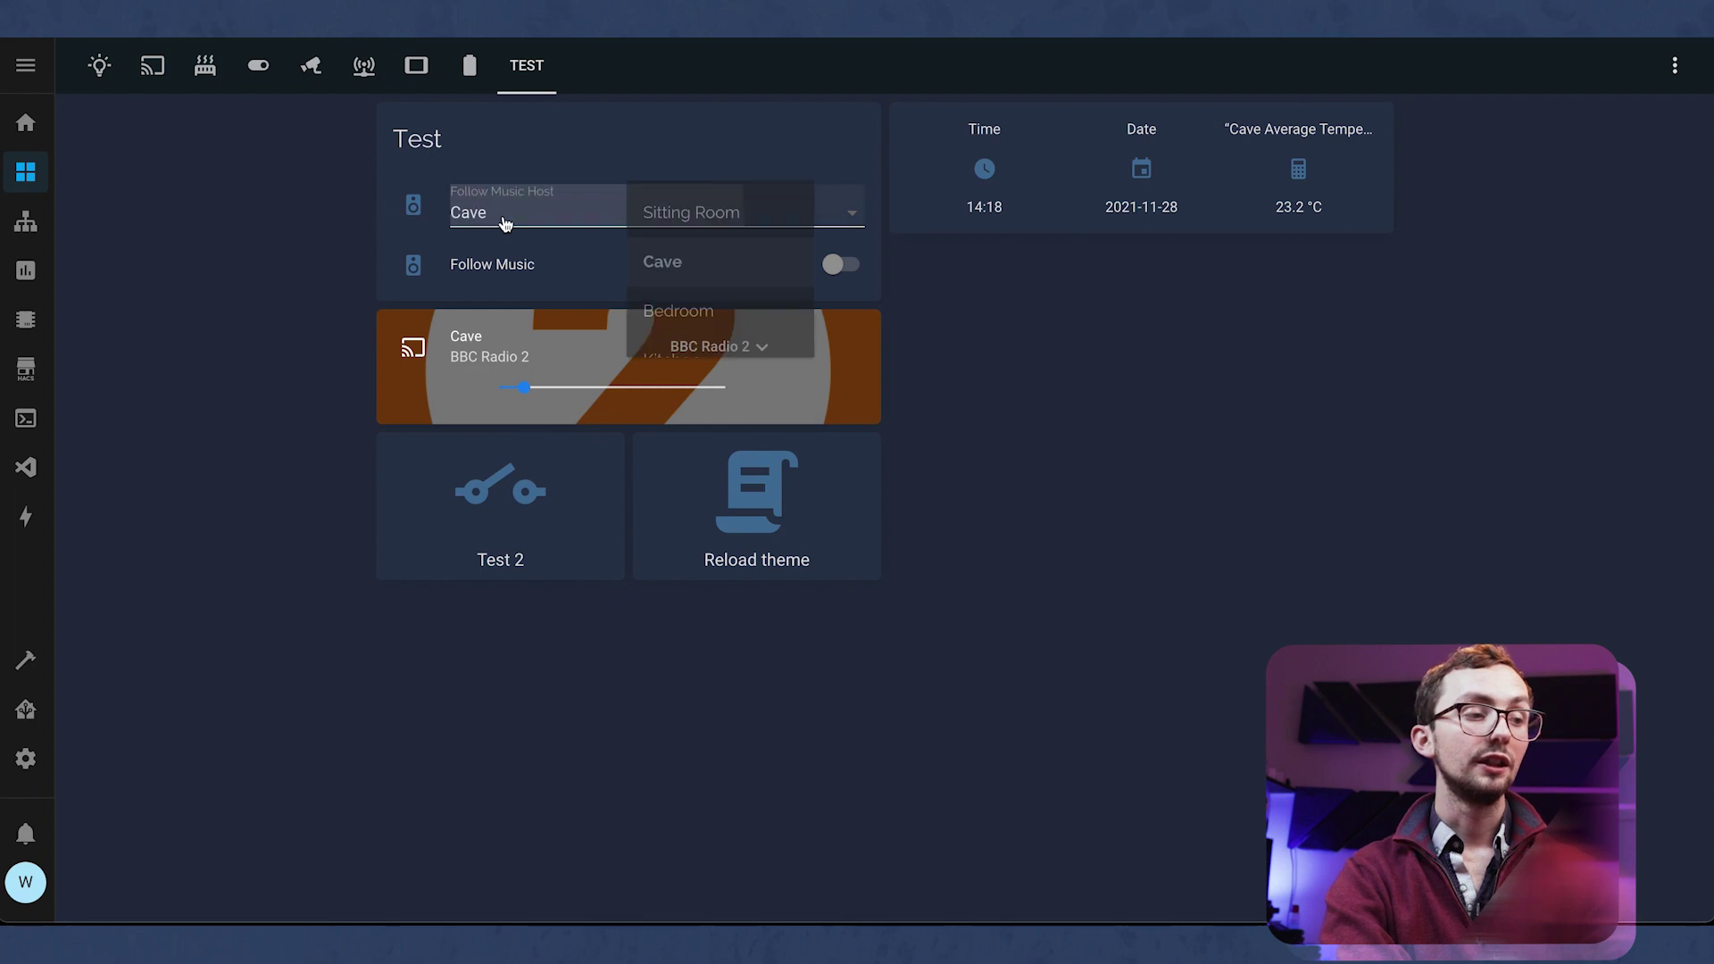
{"action": "left_click", "coordinate": [507, 223]}
{"action": "left_click", "coordinate": [573, 506]}
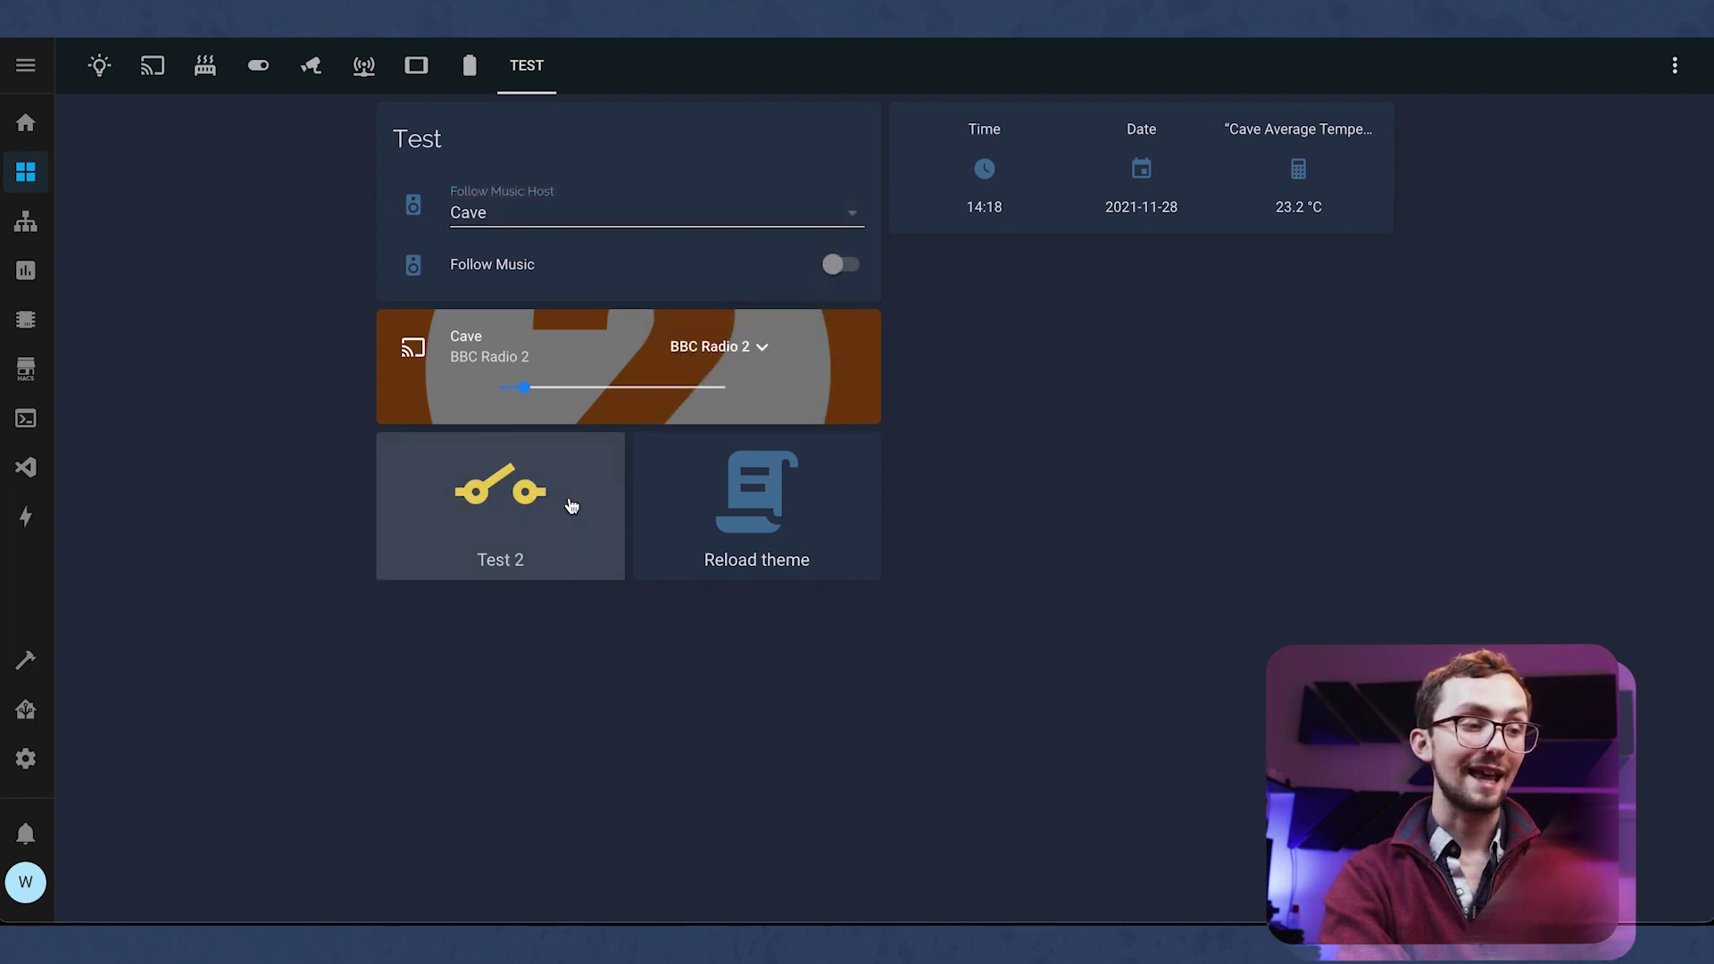
{"action": "left_click", "coordinate": [527, 513]}
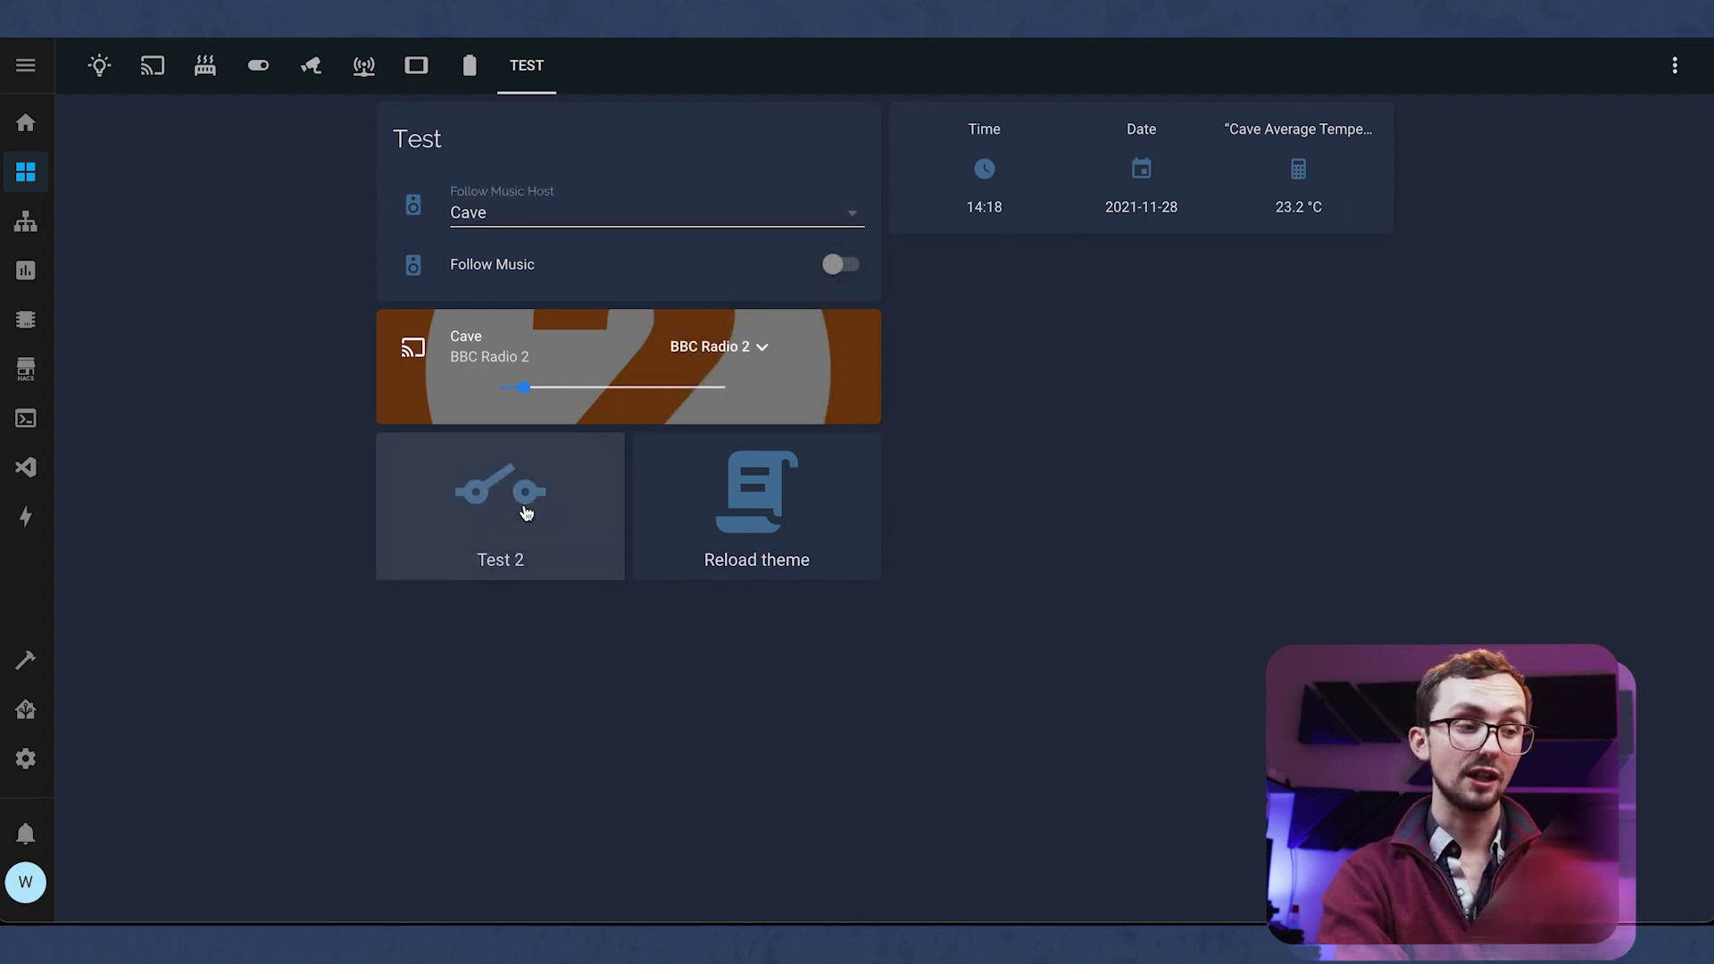
{"action": "left_click", "coordinate": [566, 577]}
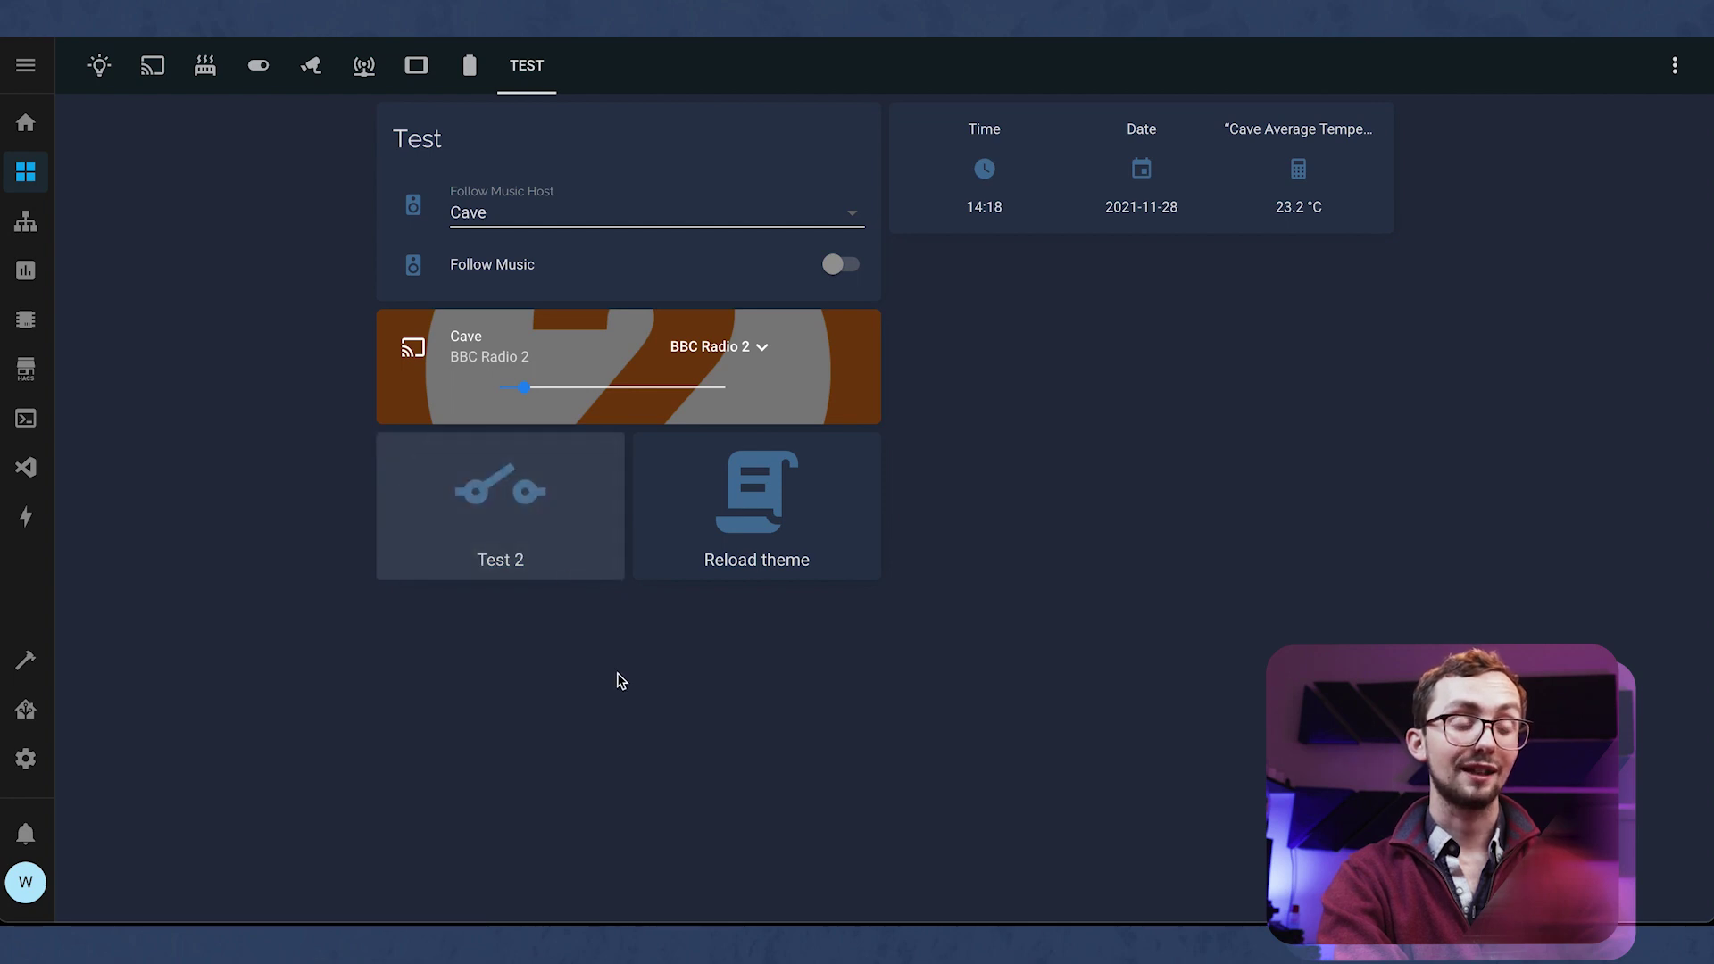
{"action": "left_click", "coordinate": [492, 528]}
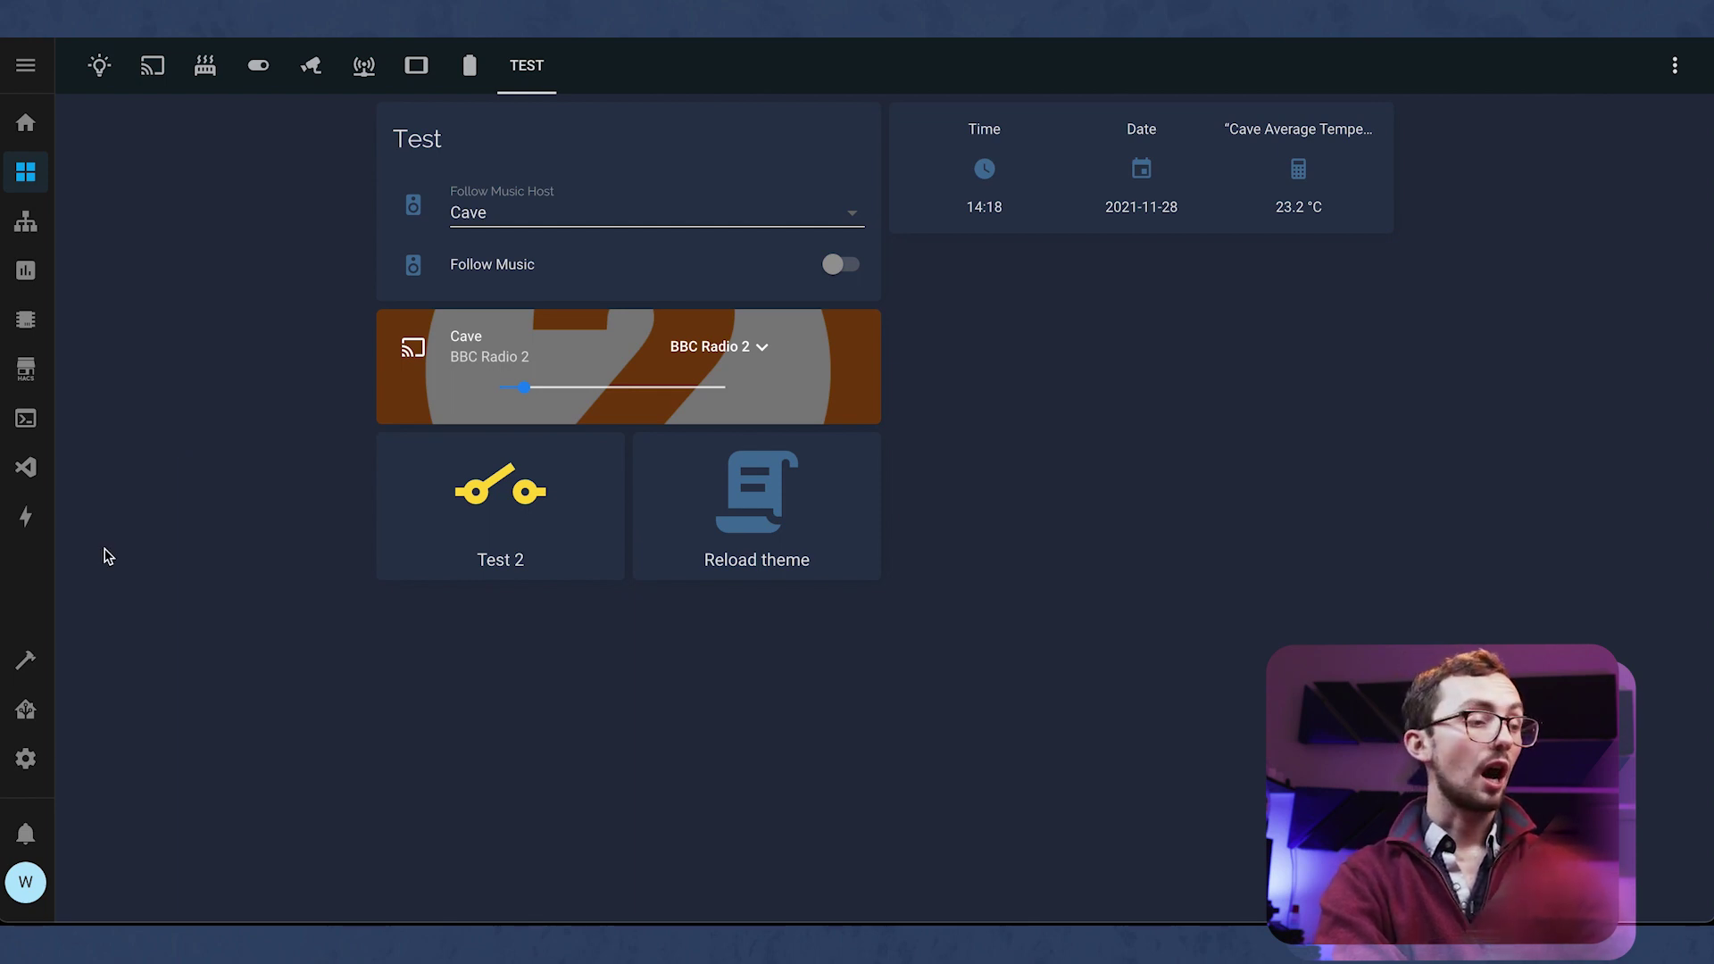
Step: Set the user profile's theme to noctis
{"action": "left_click", "coordinate": [25, 882]}
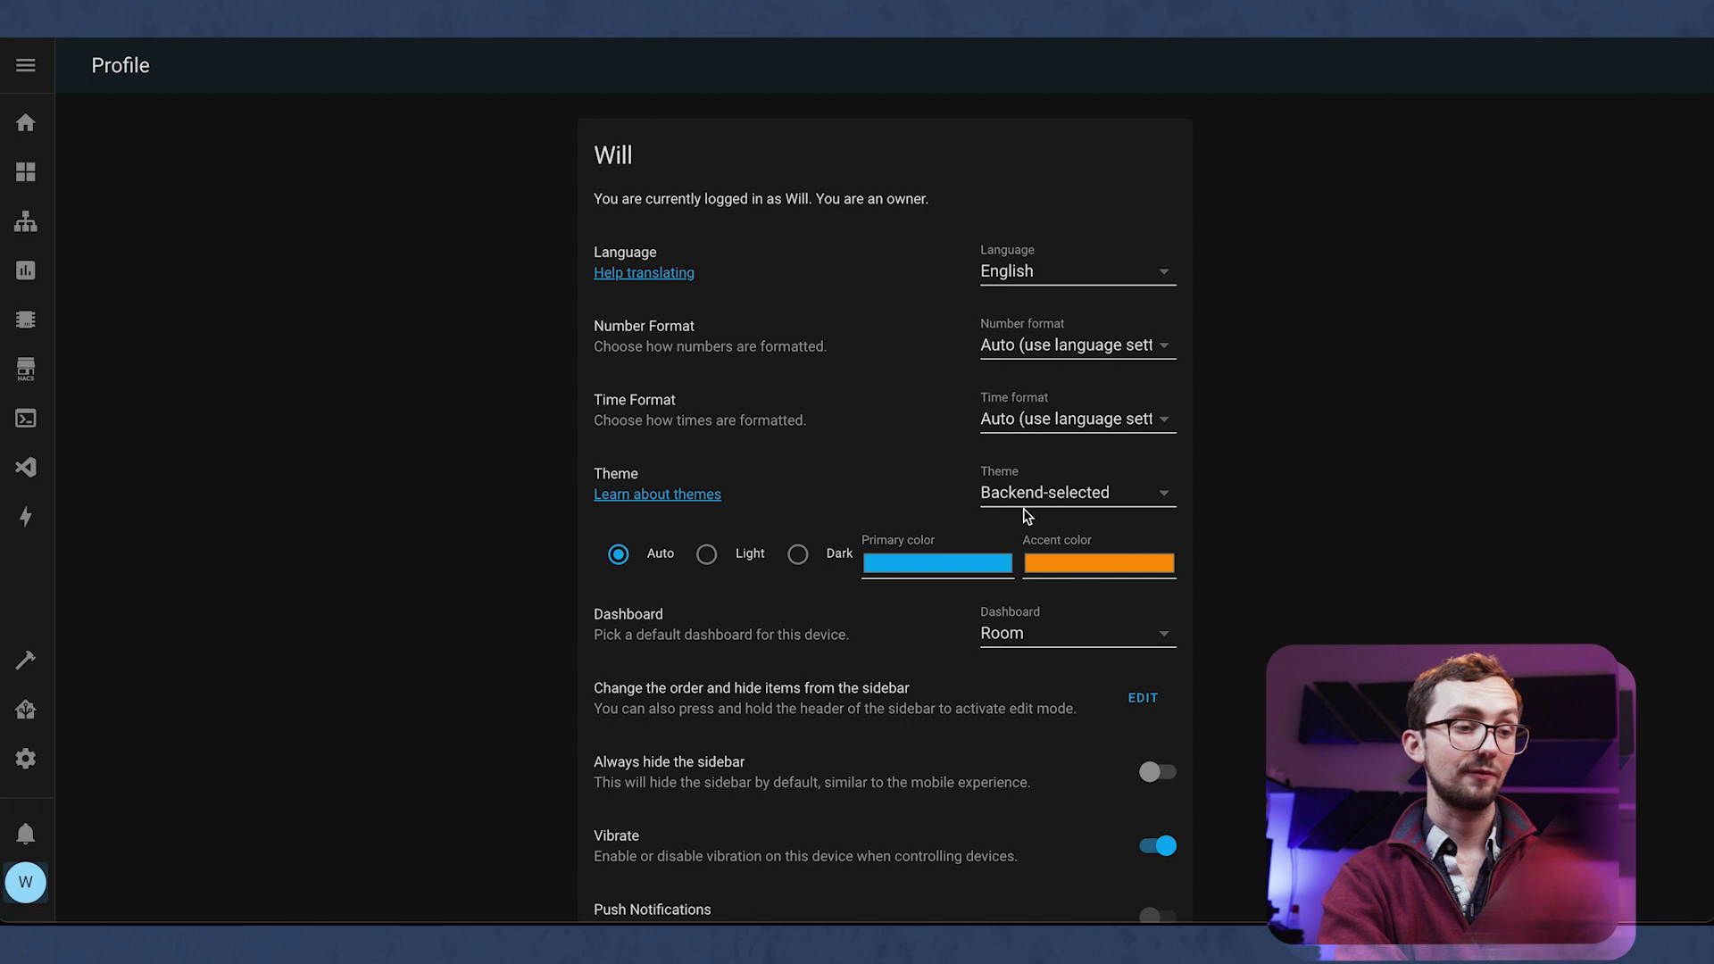
{"action": "left_click", "coordinate": [1005, 492]}
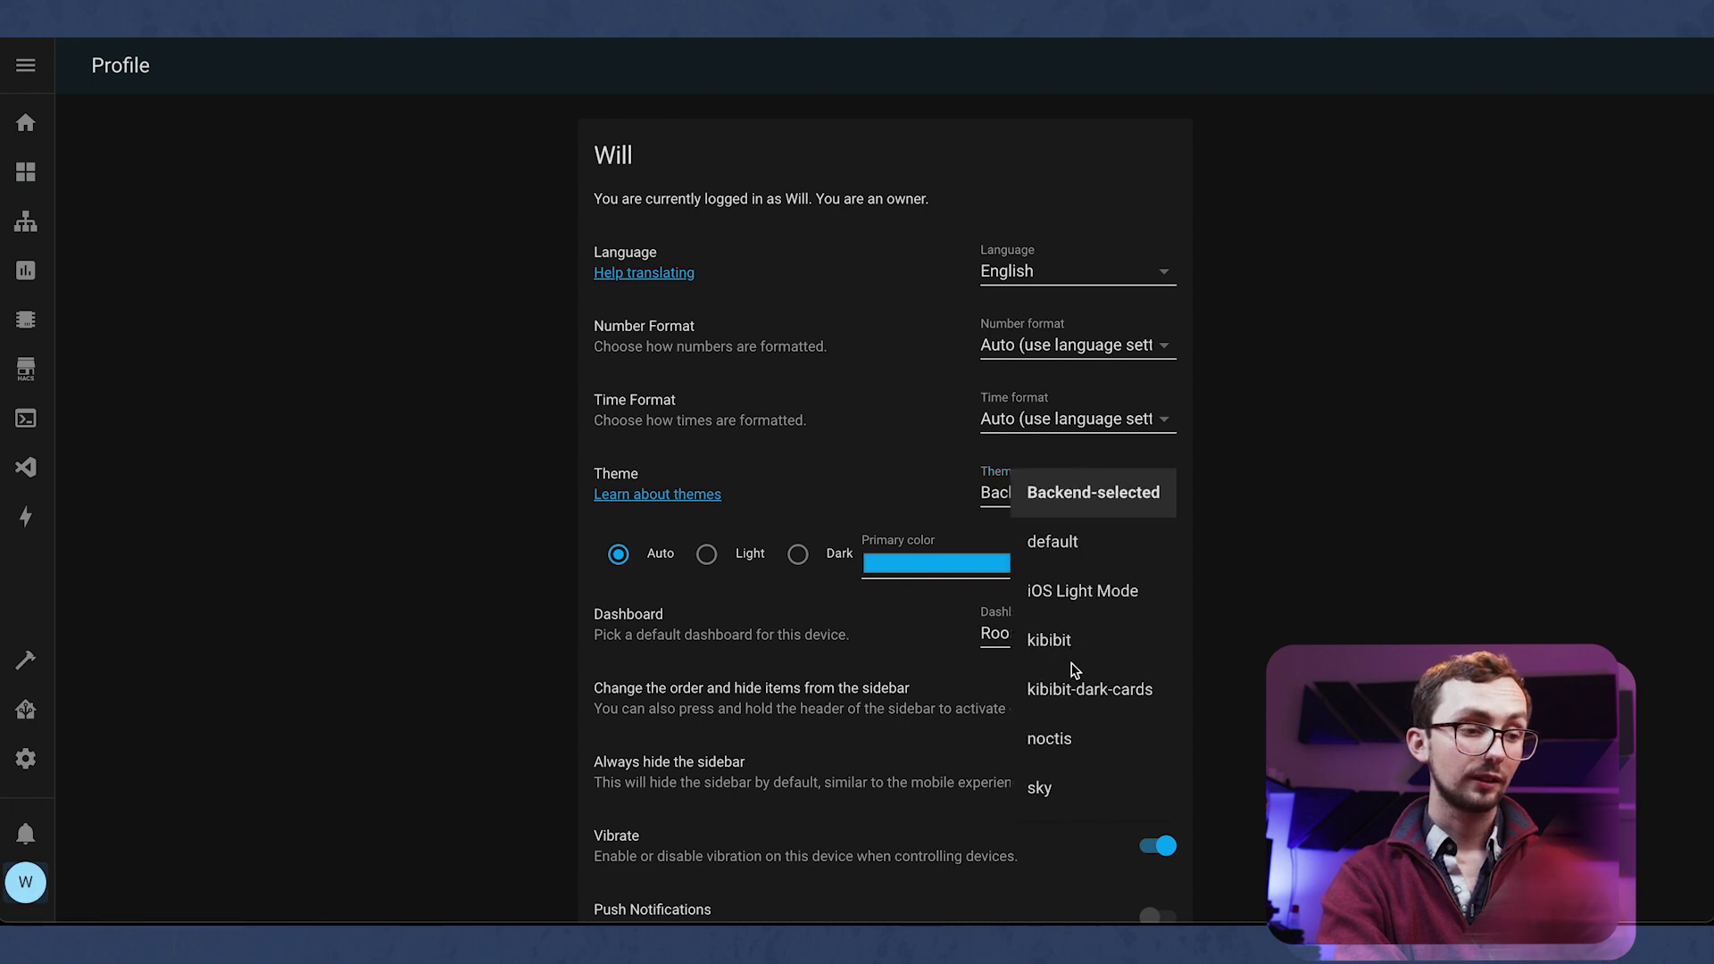
{"action": "left_click", "coordinate": [1036, 748]}
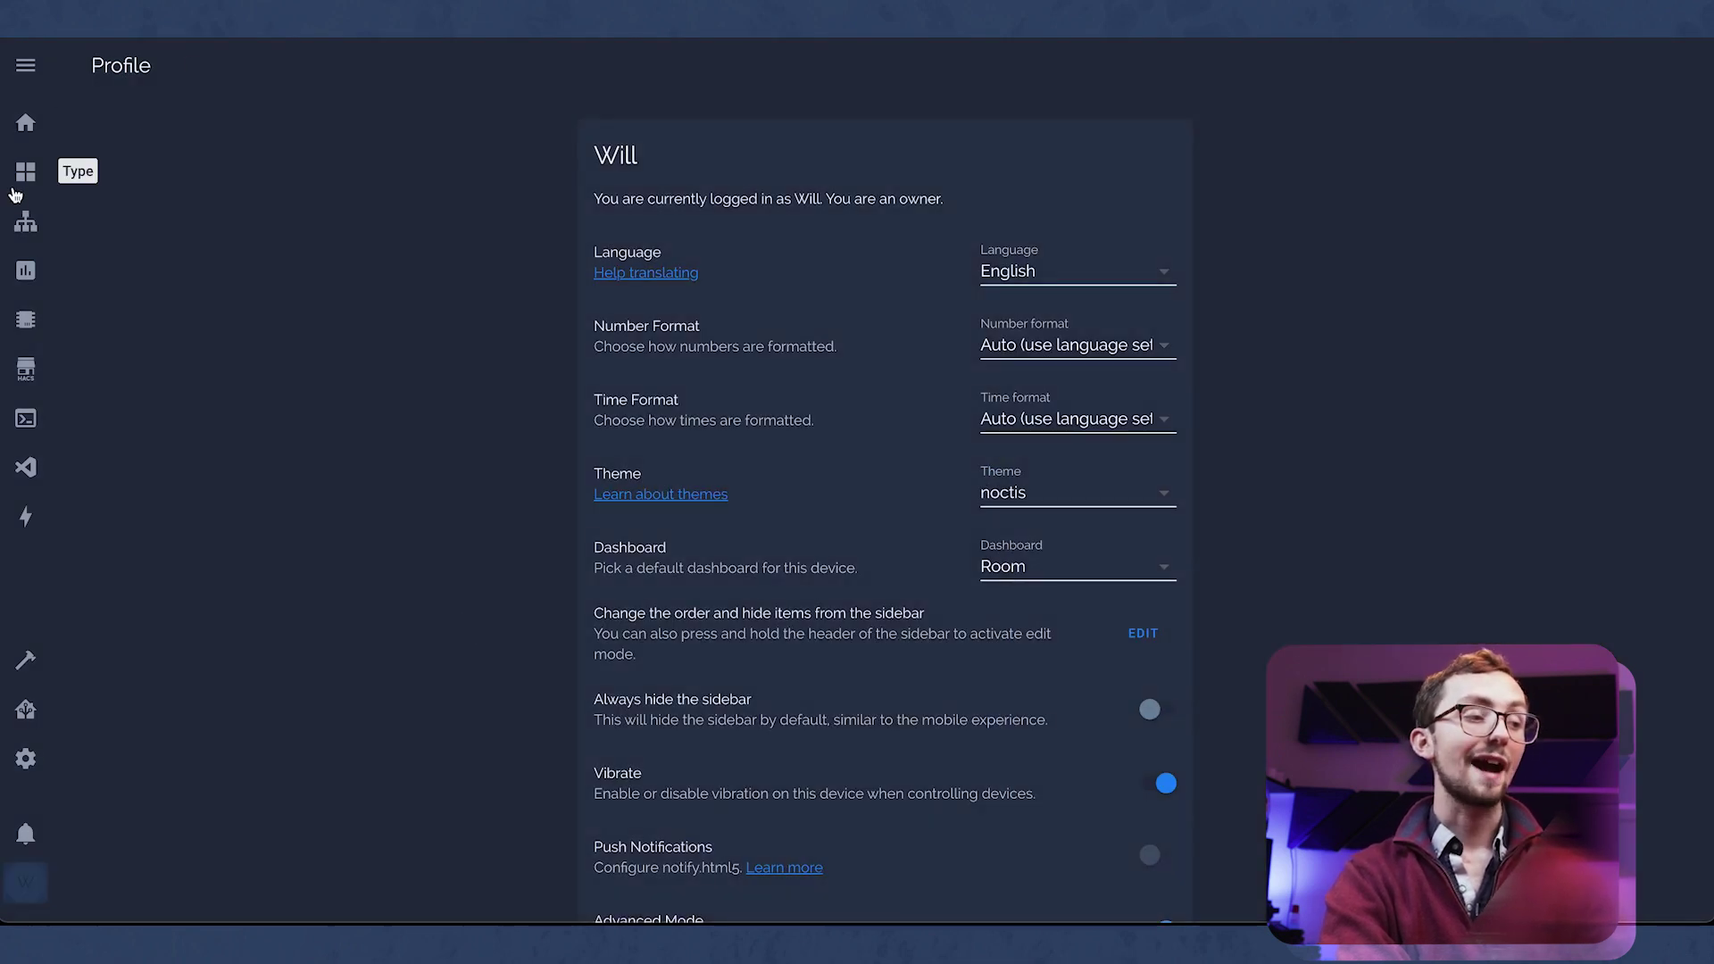
Step: Check the profile theme in Node-RED and the device-type dashboard's Test view, toggling the Test 2 switch there
{"action": "left_click", "coordinate": [25, 222]}
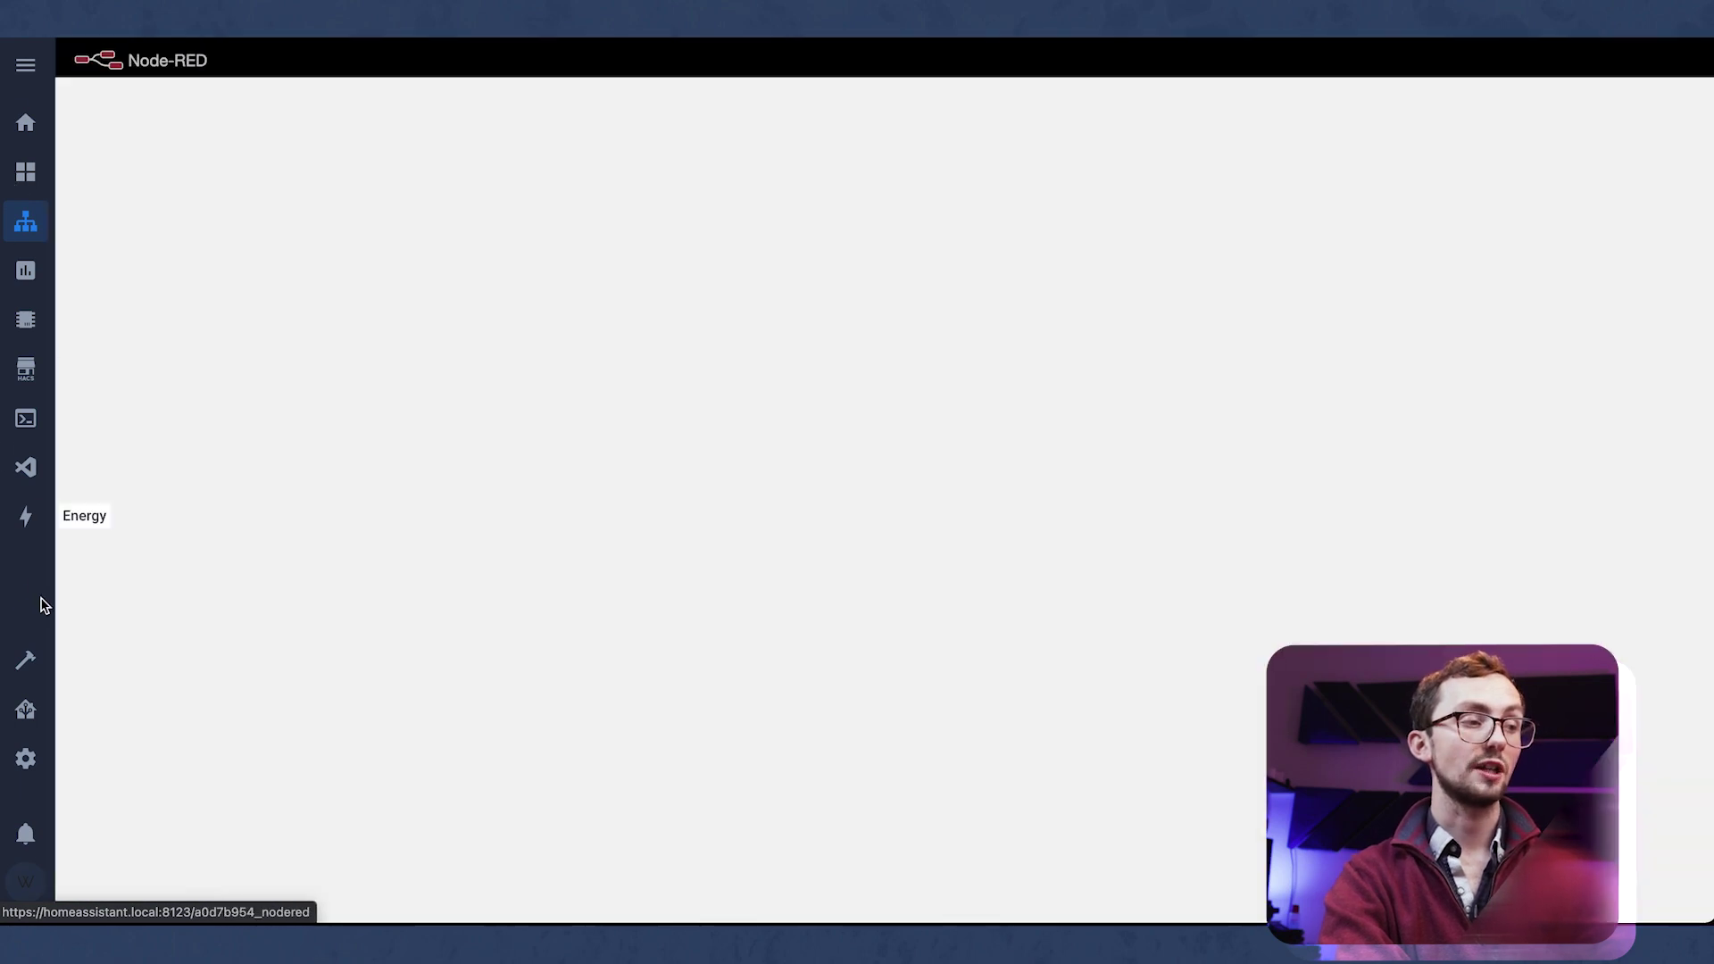
{"action": "left_click", "coordinate": [27, 174]}
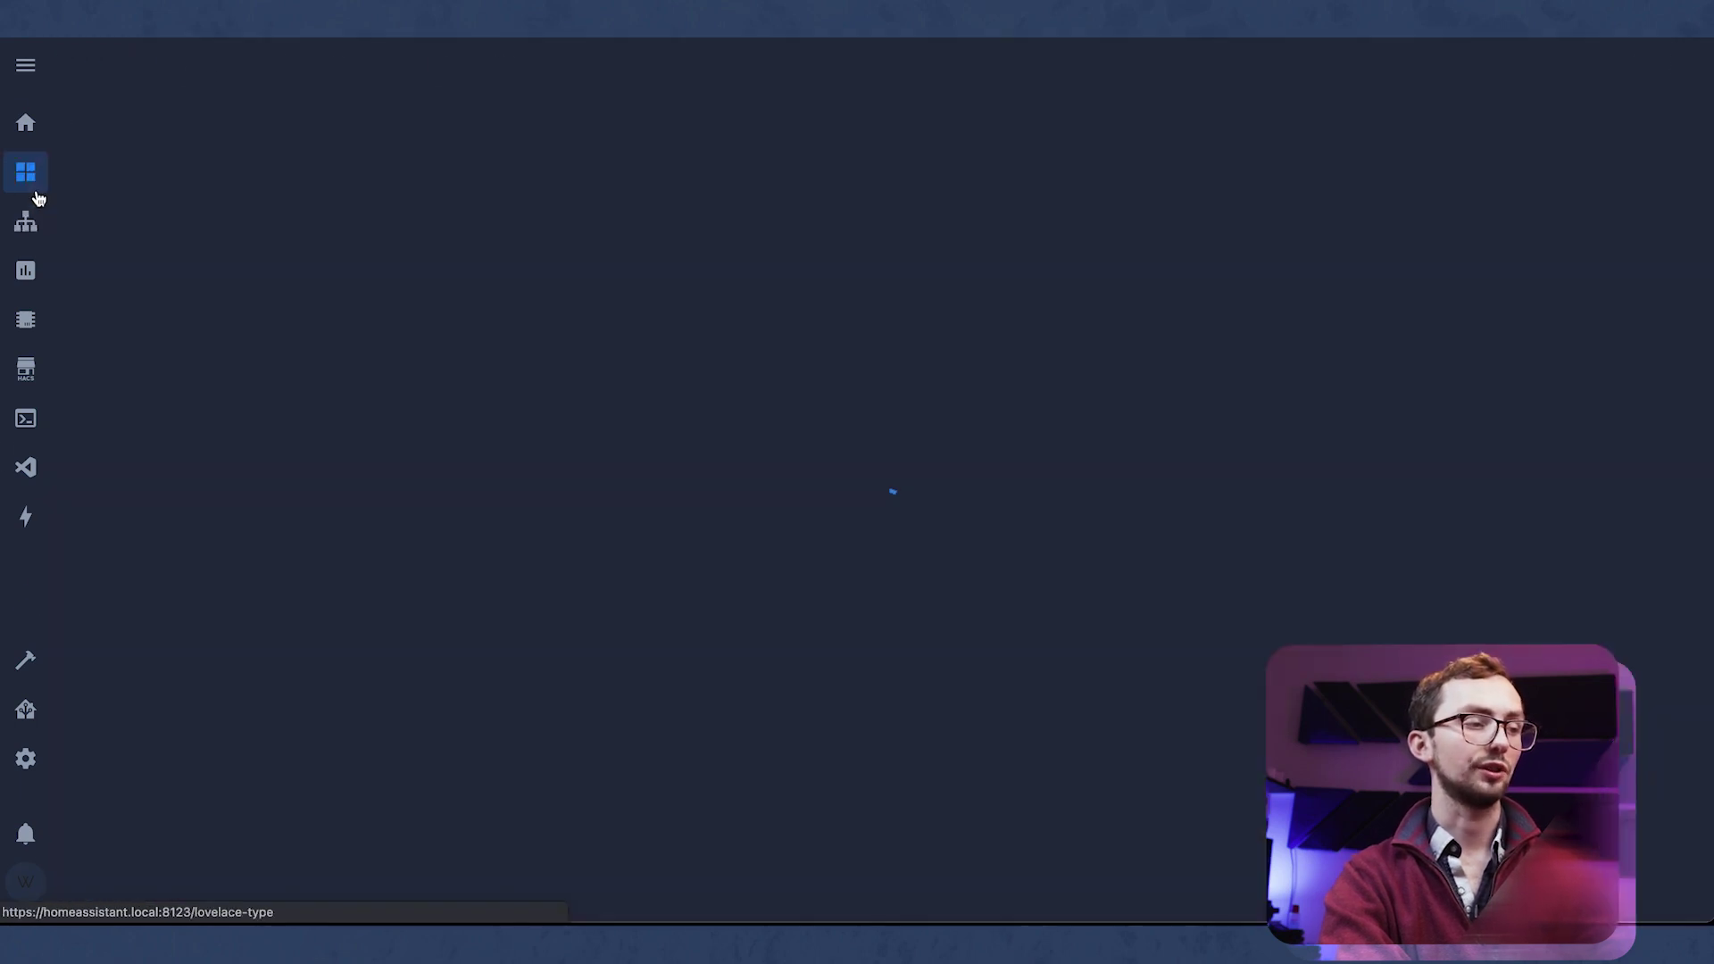
{"action": "left_click", "coordinate": [525, 72]}
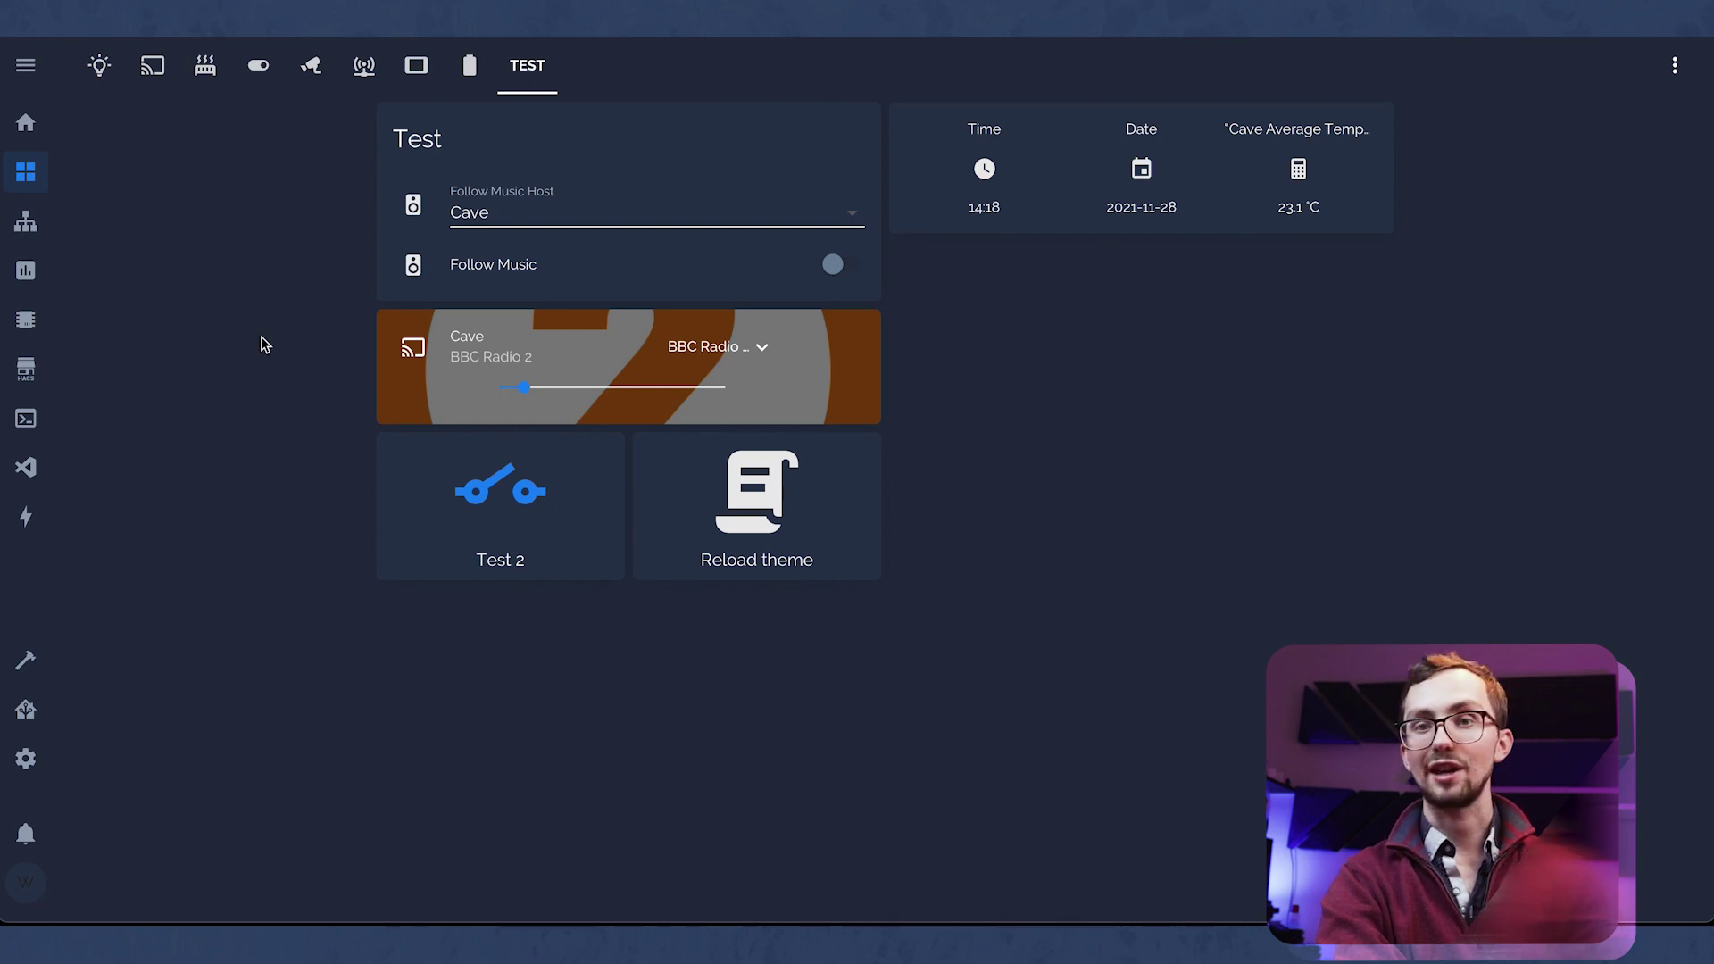
{"action": "left_click", "coordinate": [474, 547]}
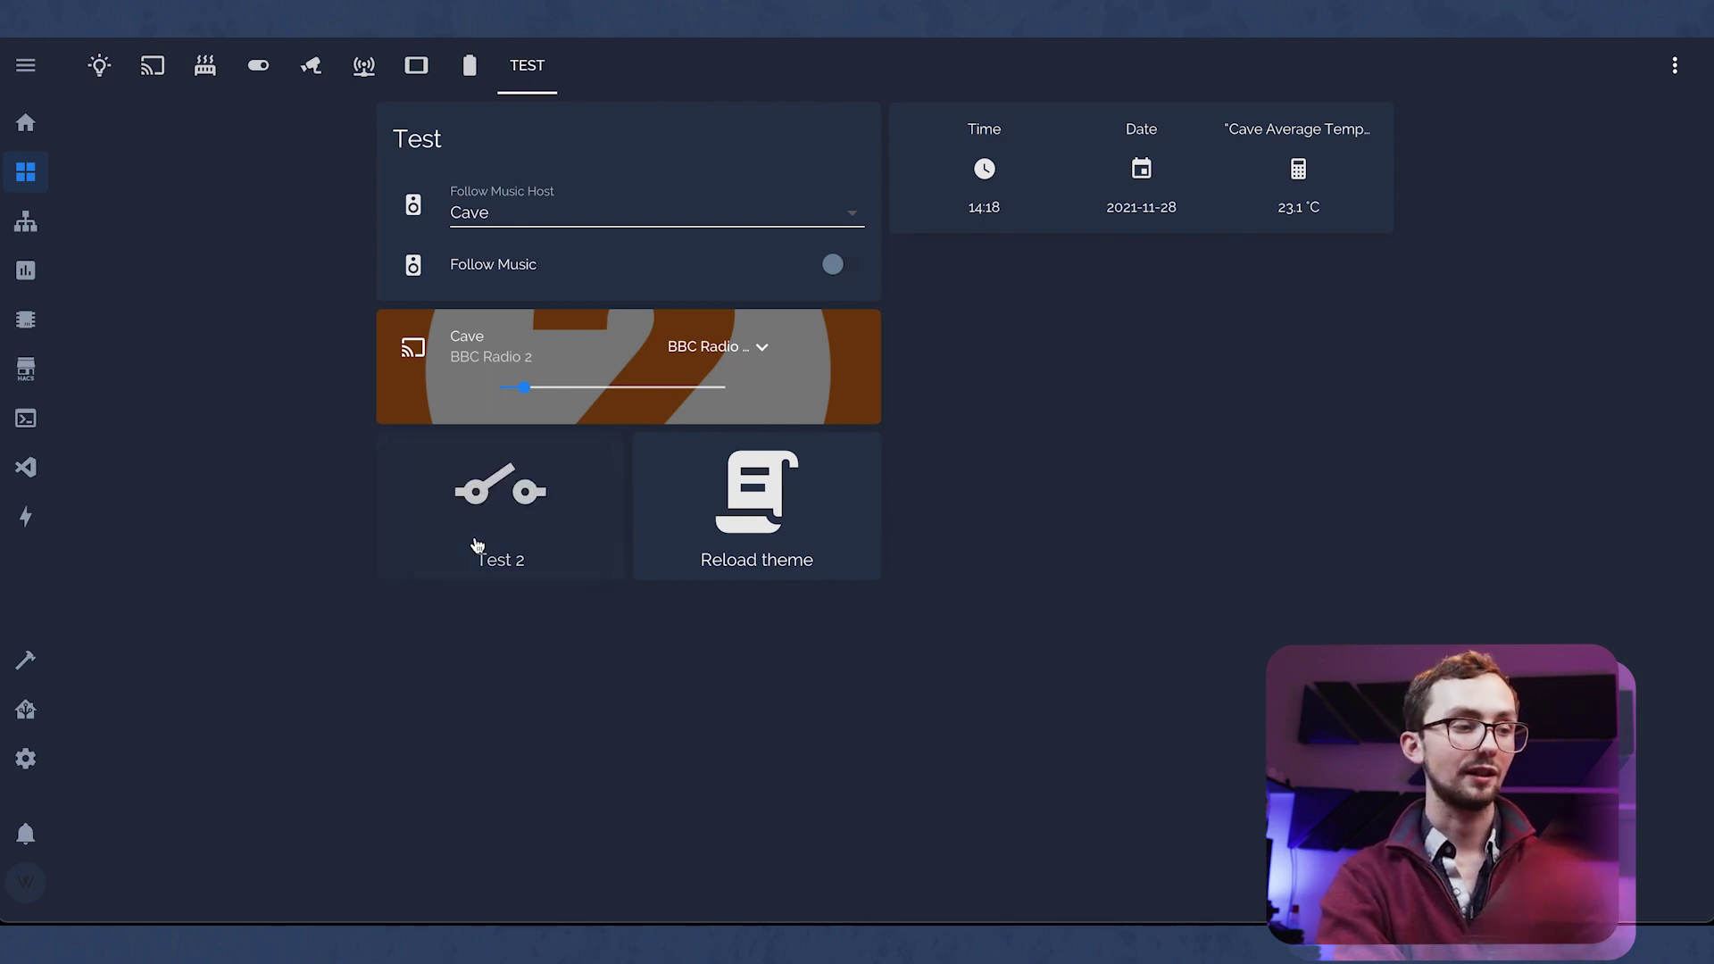
{"action": "left_click", "coordinate": [551, 514]}
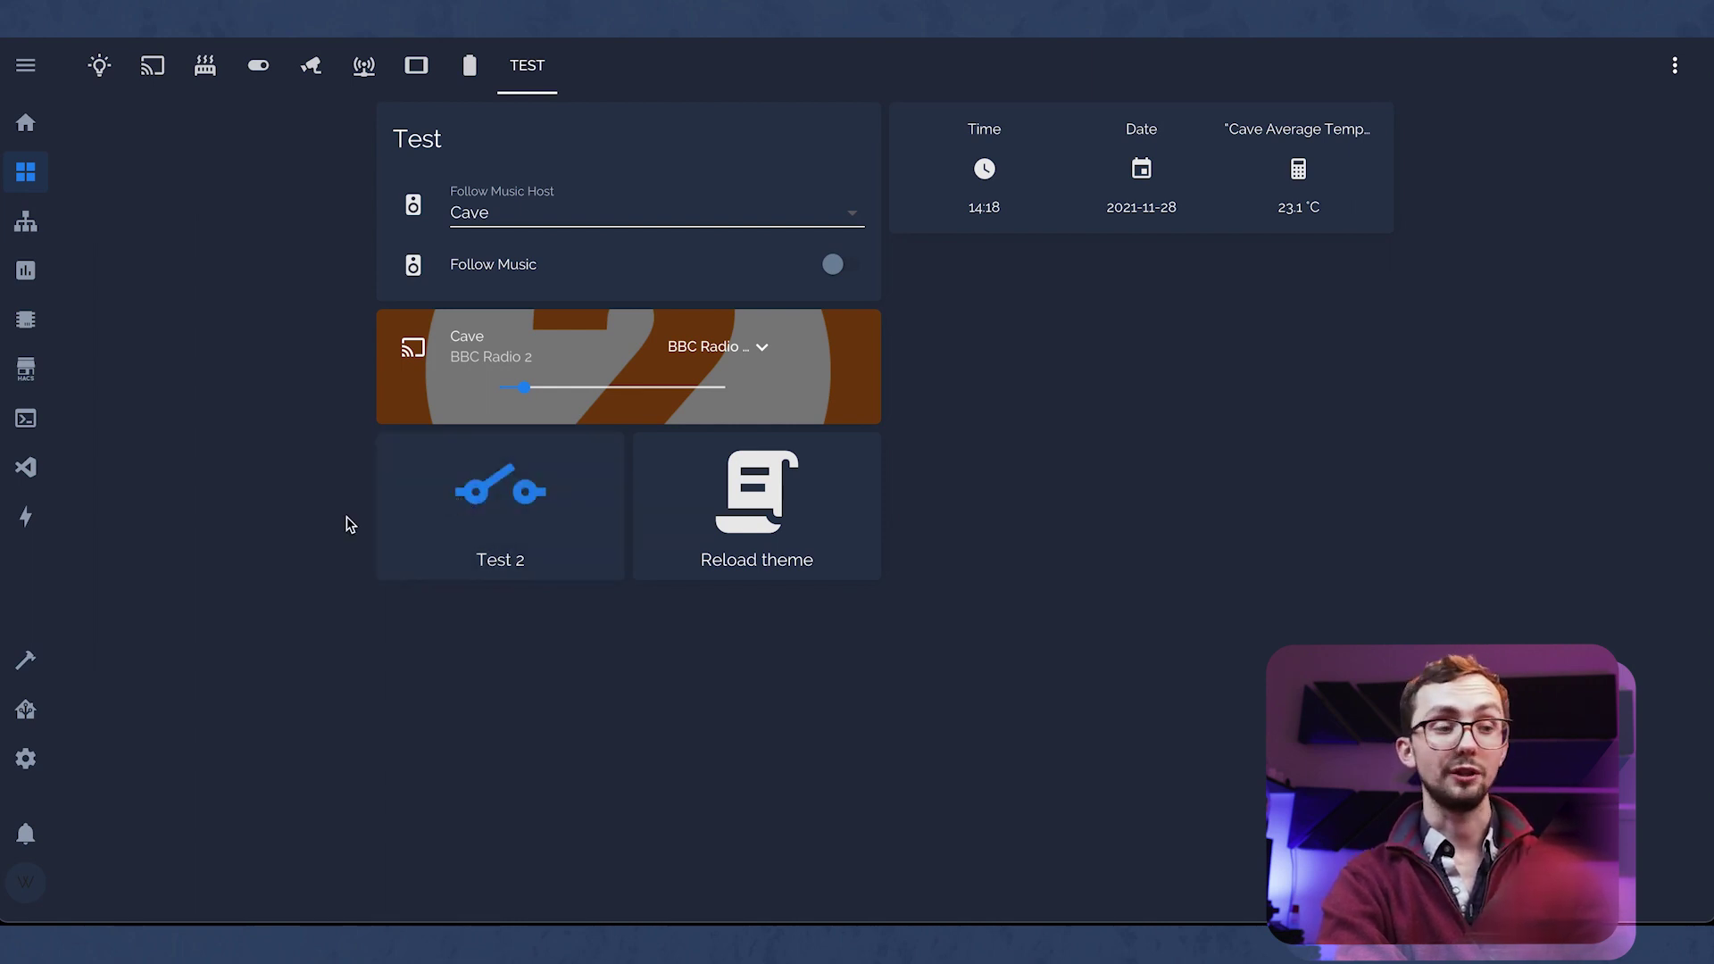
Step: View the configuration page, and switch the profile's theme away from noctis in the profile settings
{"action": "left_click", "coordinate": [26, 756]}
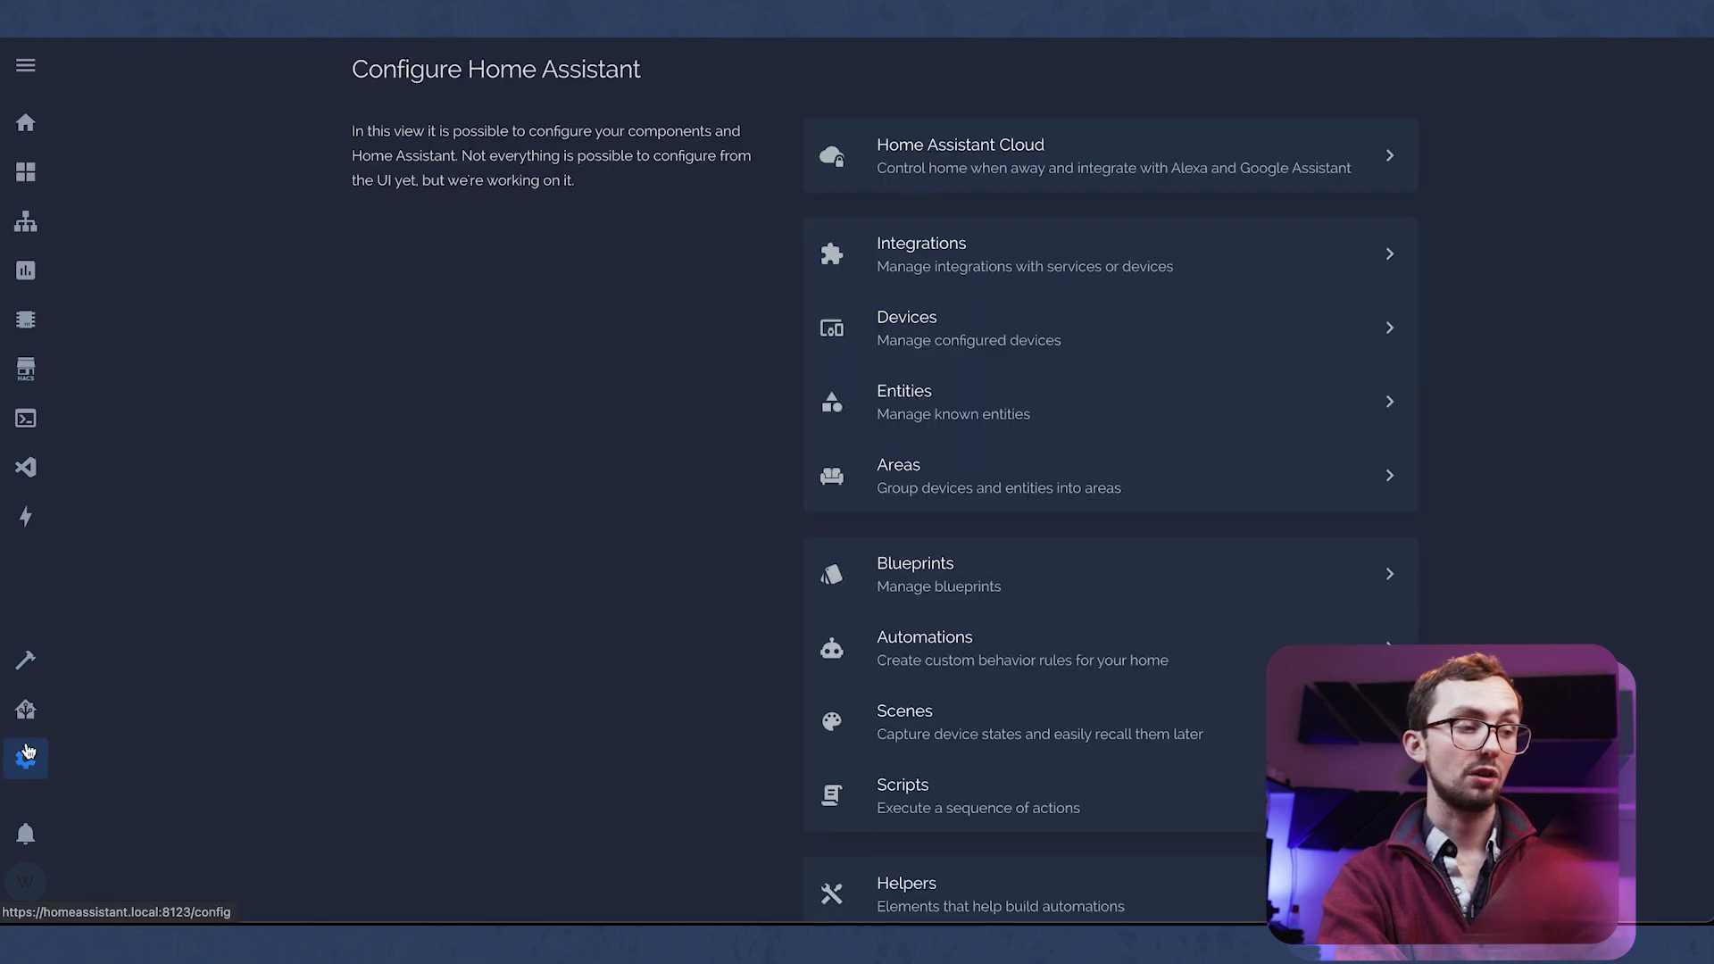
{"action": "left_click", "coordinate": [26, 882]}
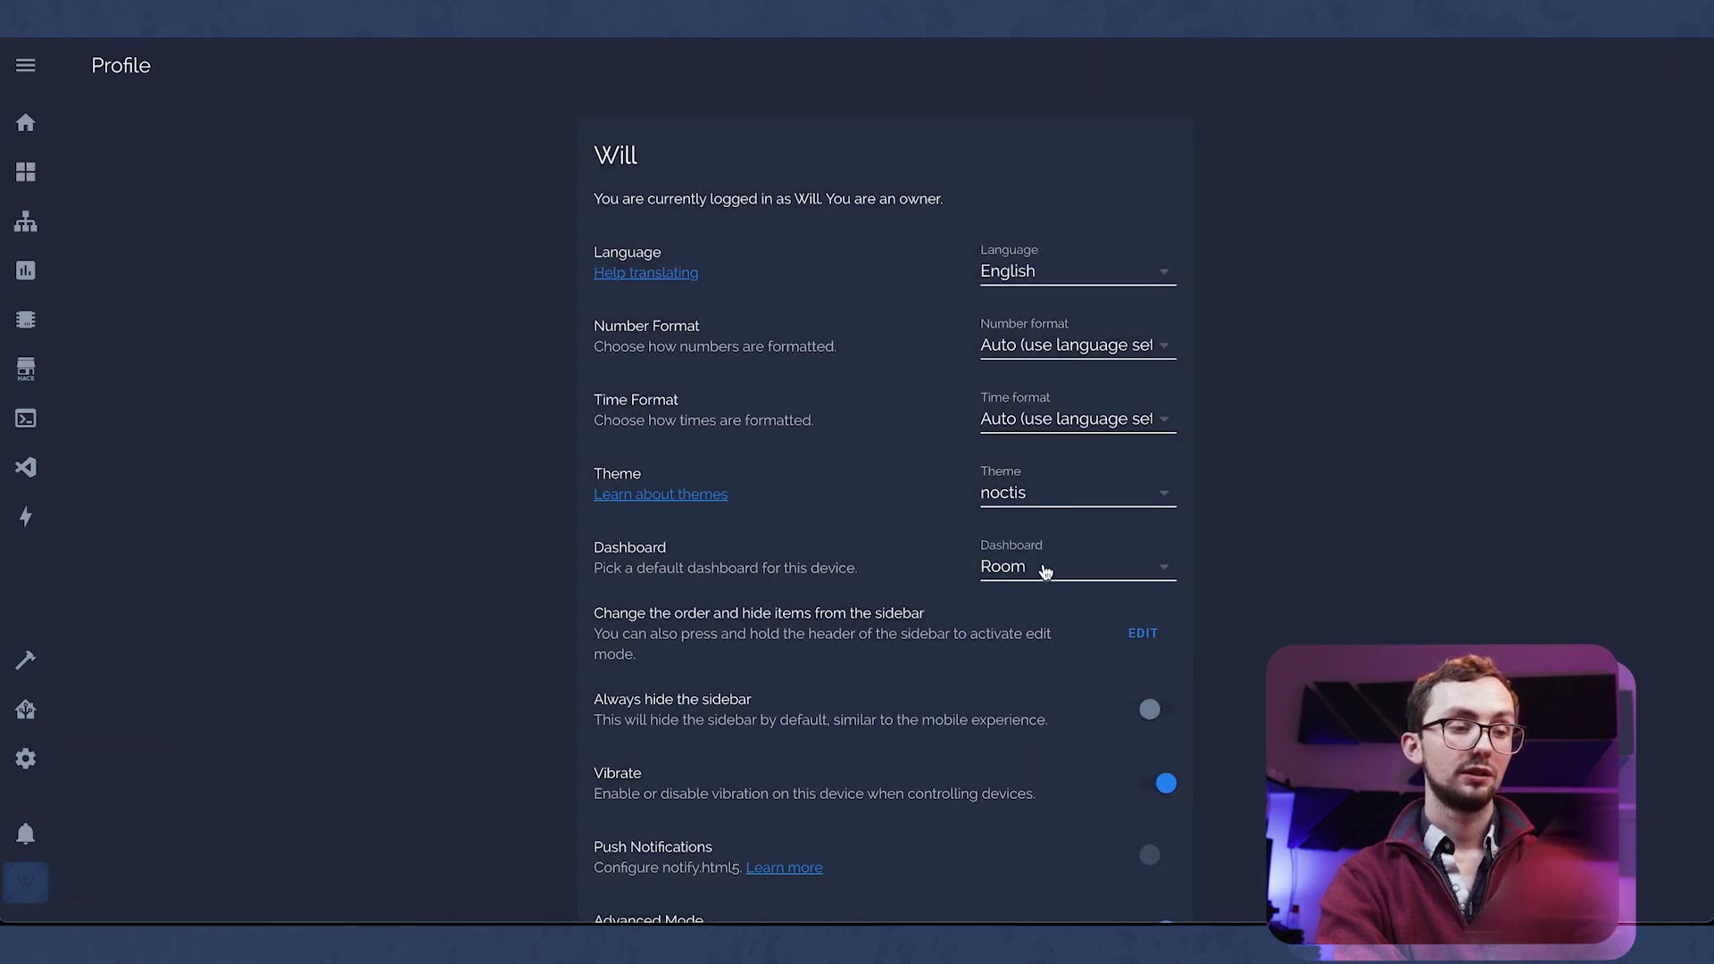
{"action": "left_click", "coordinate": [1062, 488]}
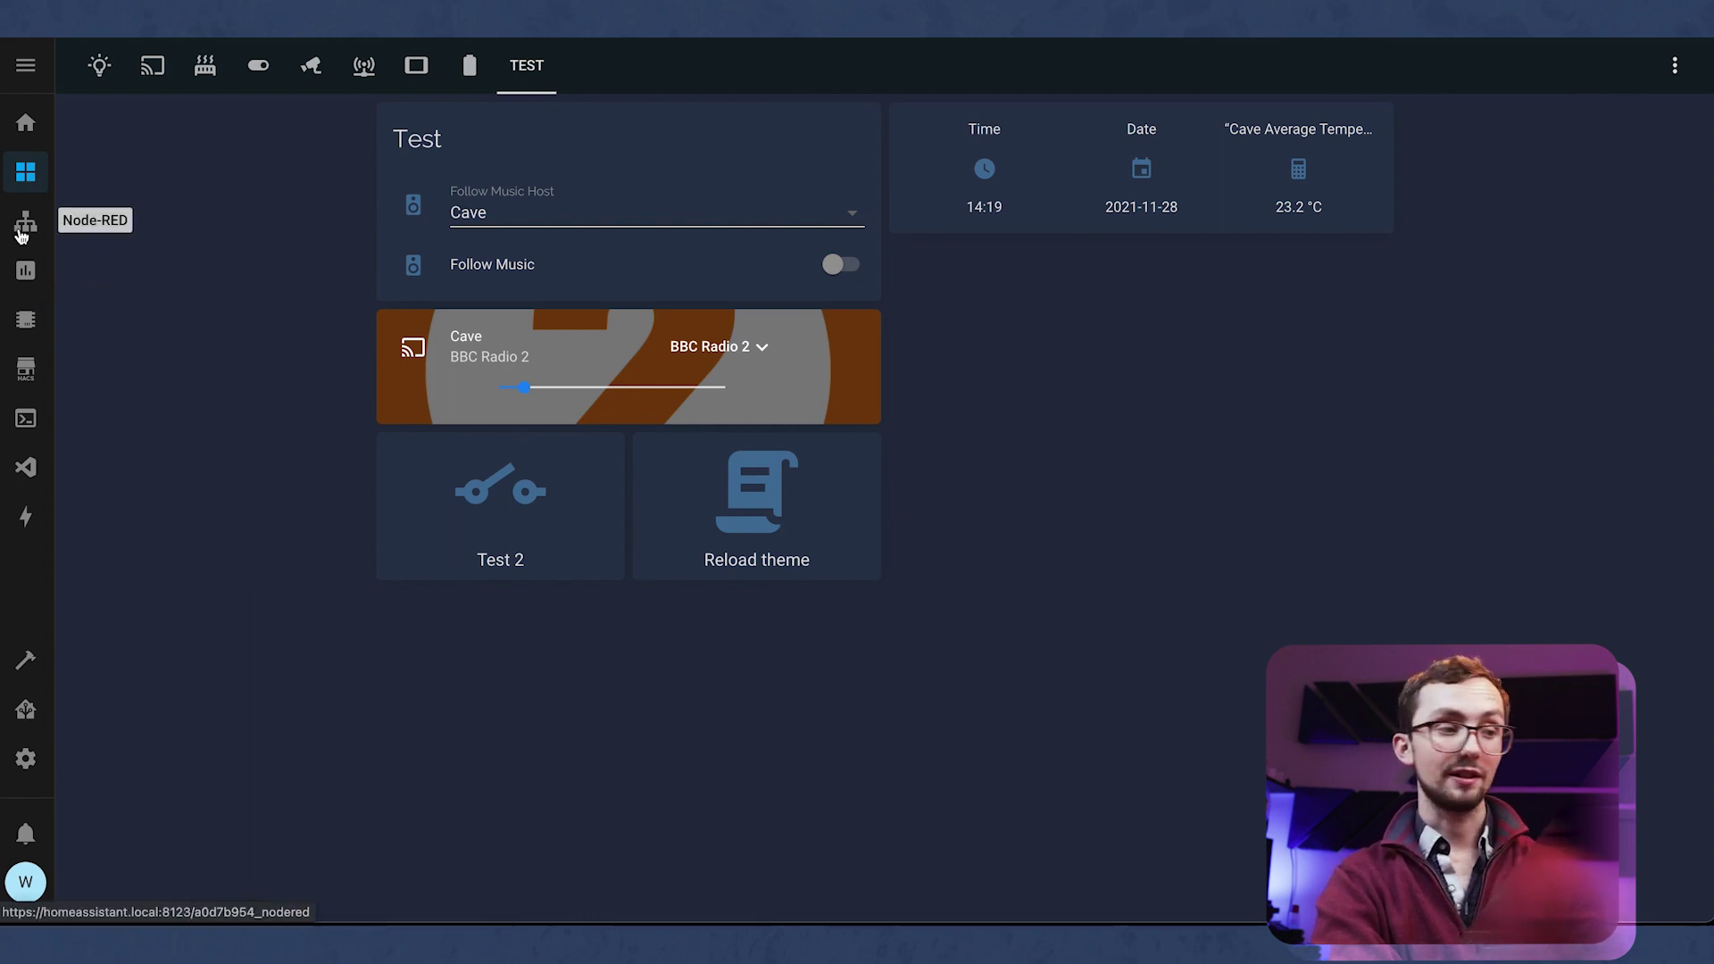
Step: In the code editor, create a WST folder under themes and a wst.yaml file inside it
{"action": "left_click", "coordinate": [25, 491]}
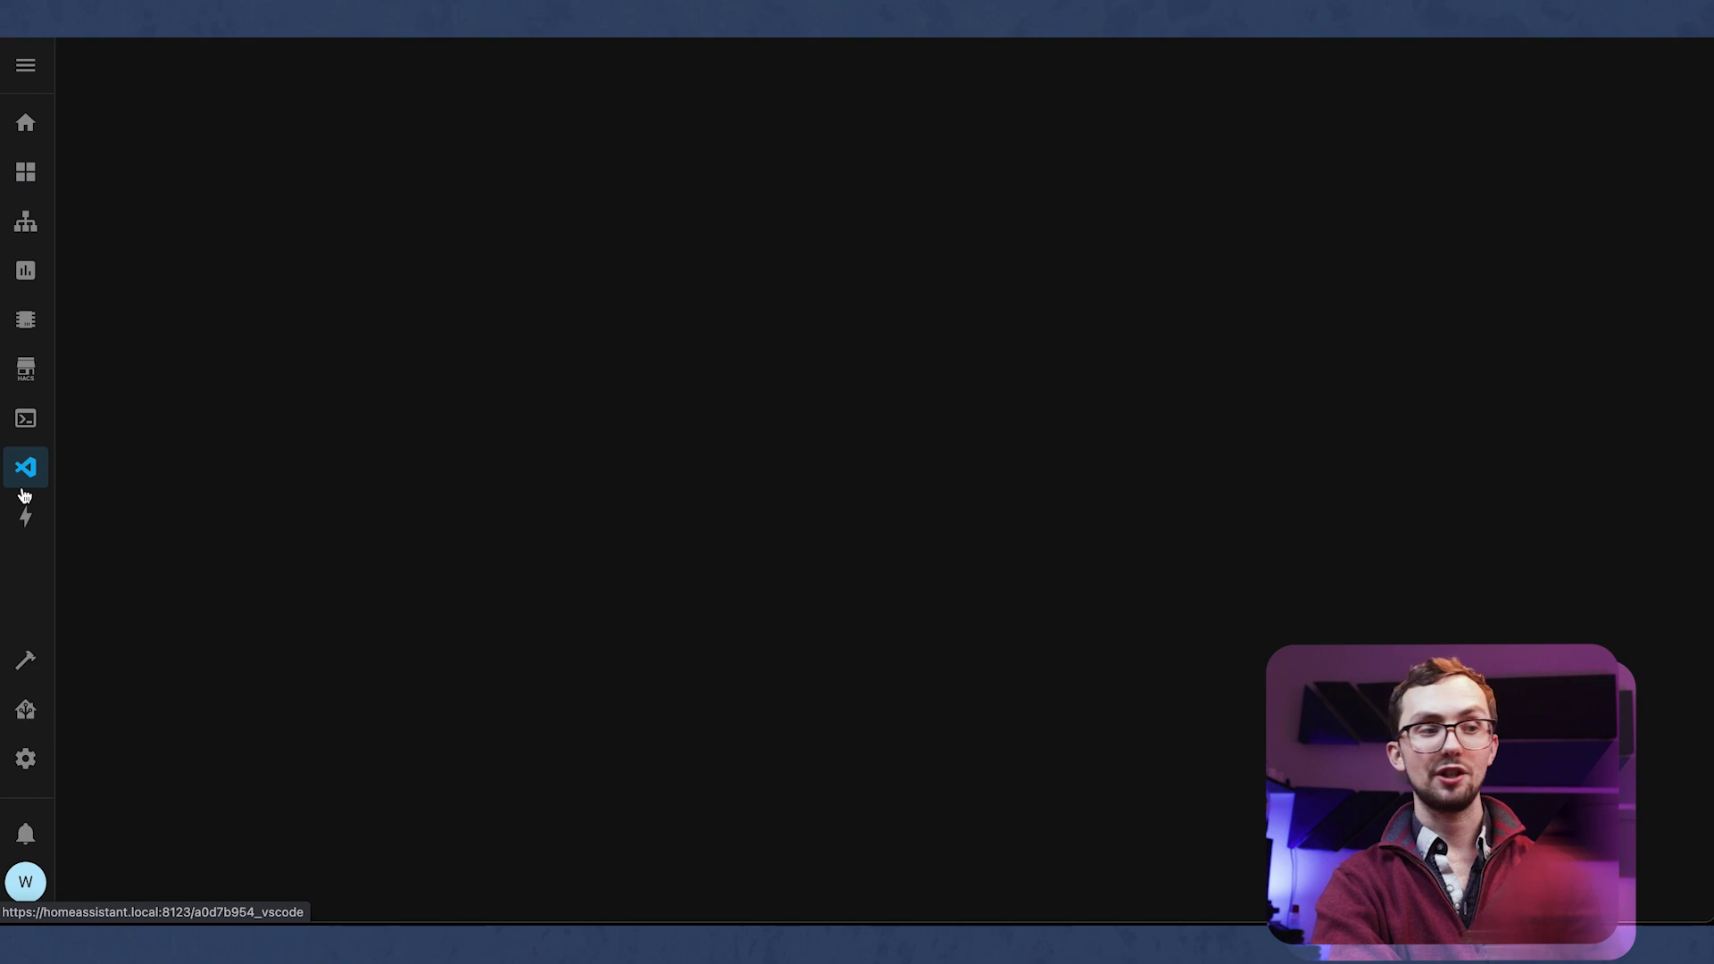
{"action": "scroll", "coordinate": [727, 447], "scroll_direction": "up", "scroll_amount": 10}
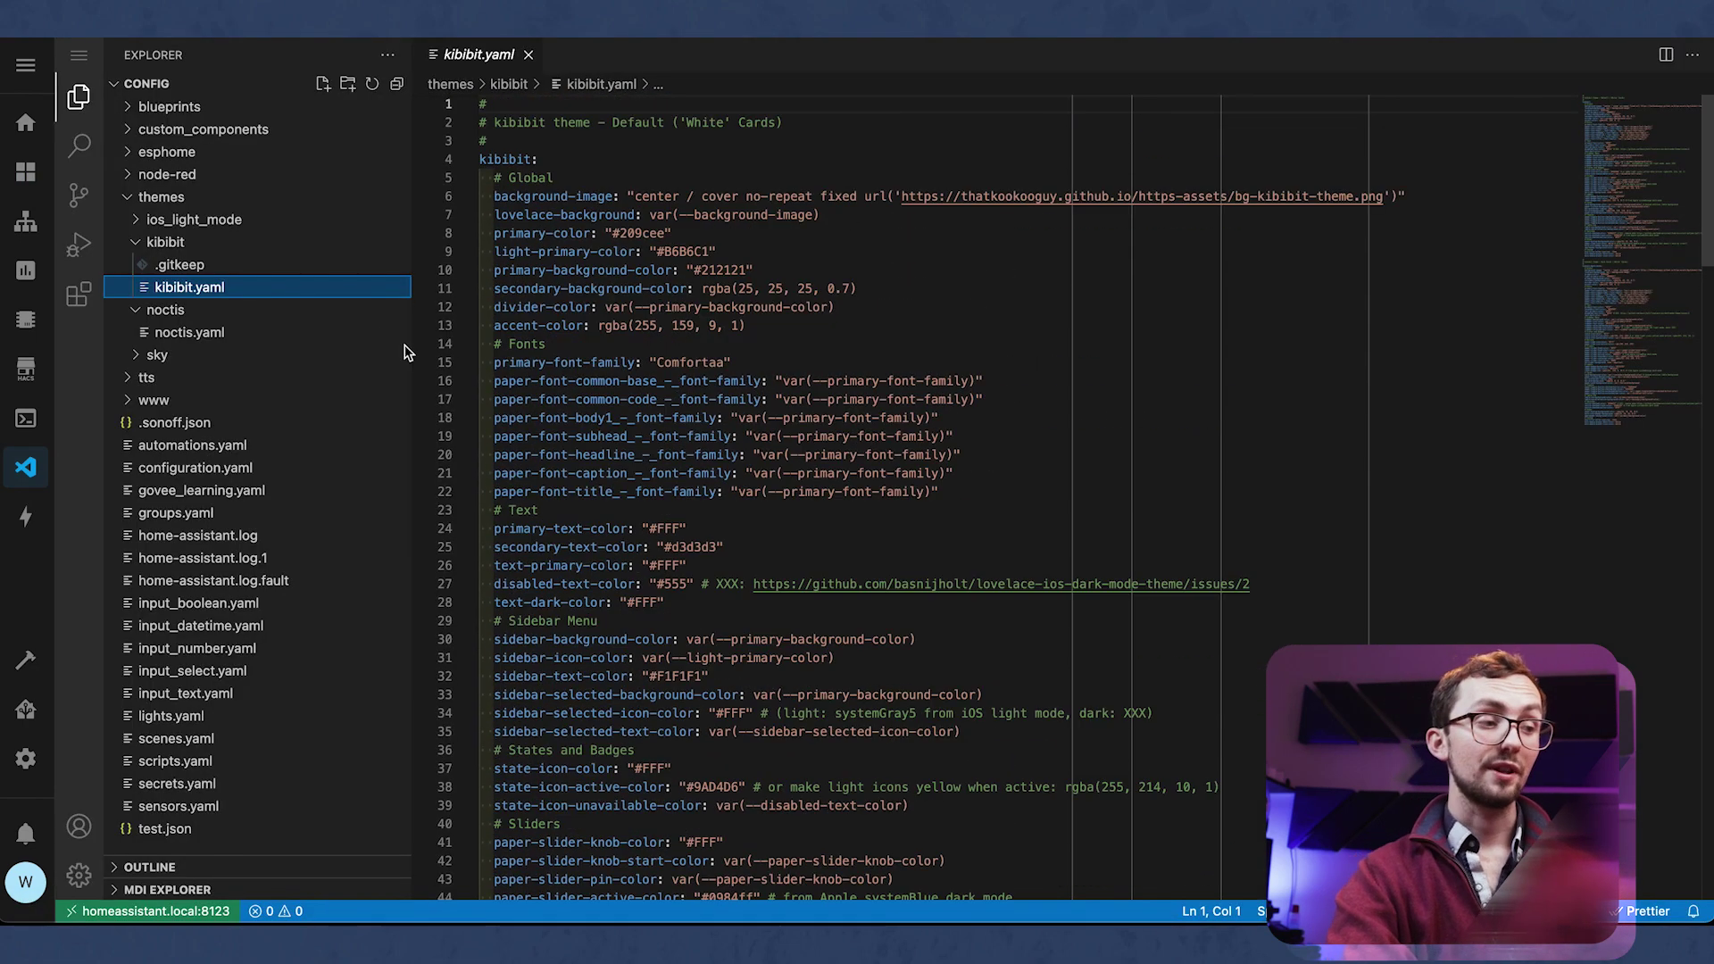
{"action": "left_click", "coordinate": [295, 197]}
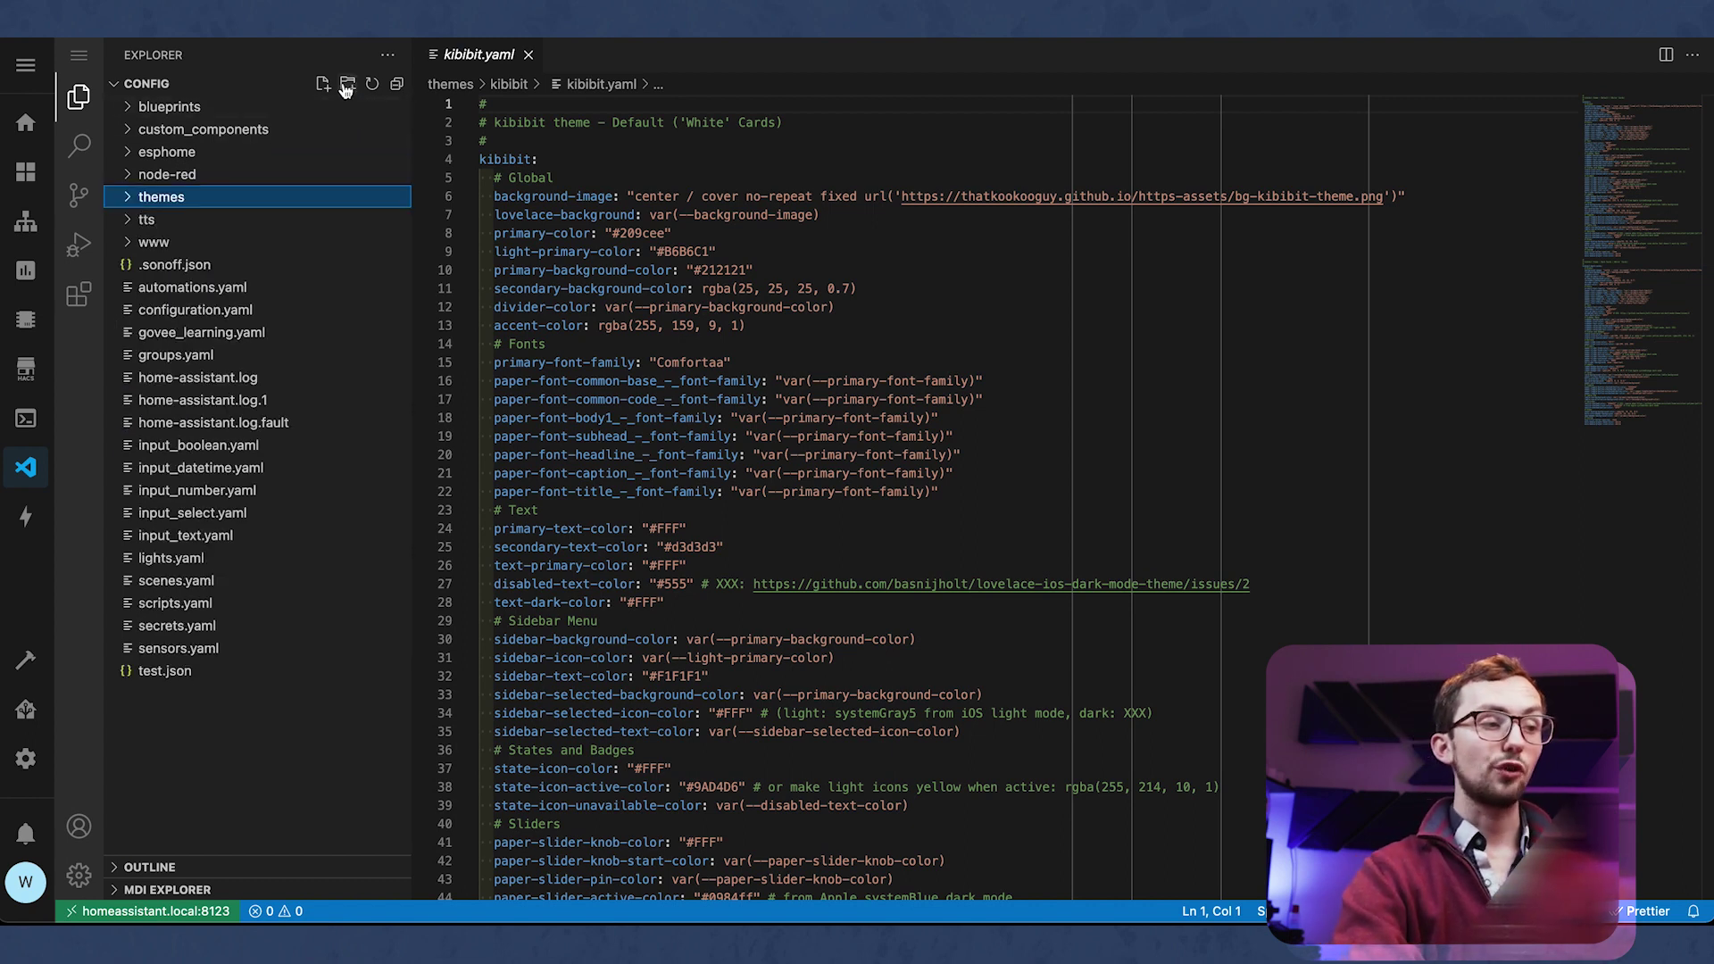
{"action": "left_click", "coordinate": [346, 86]}
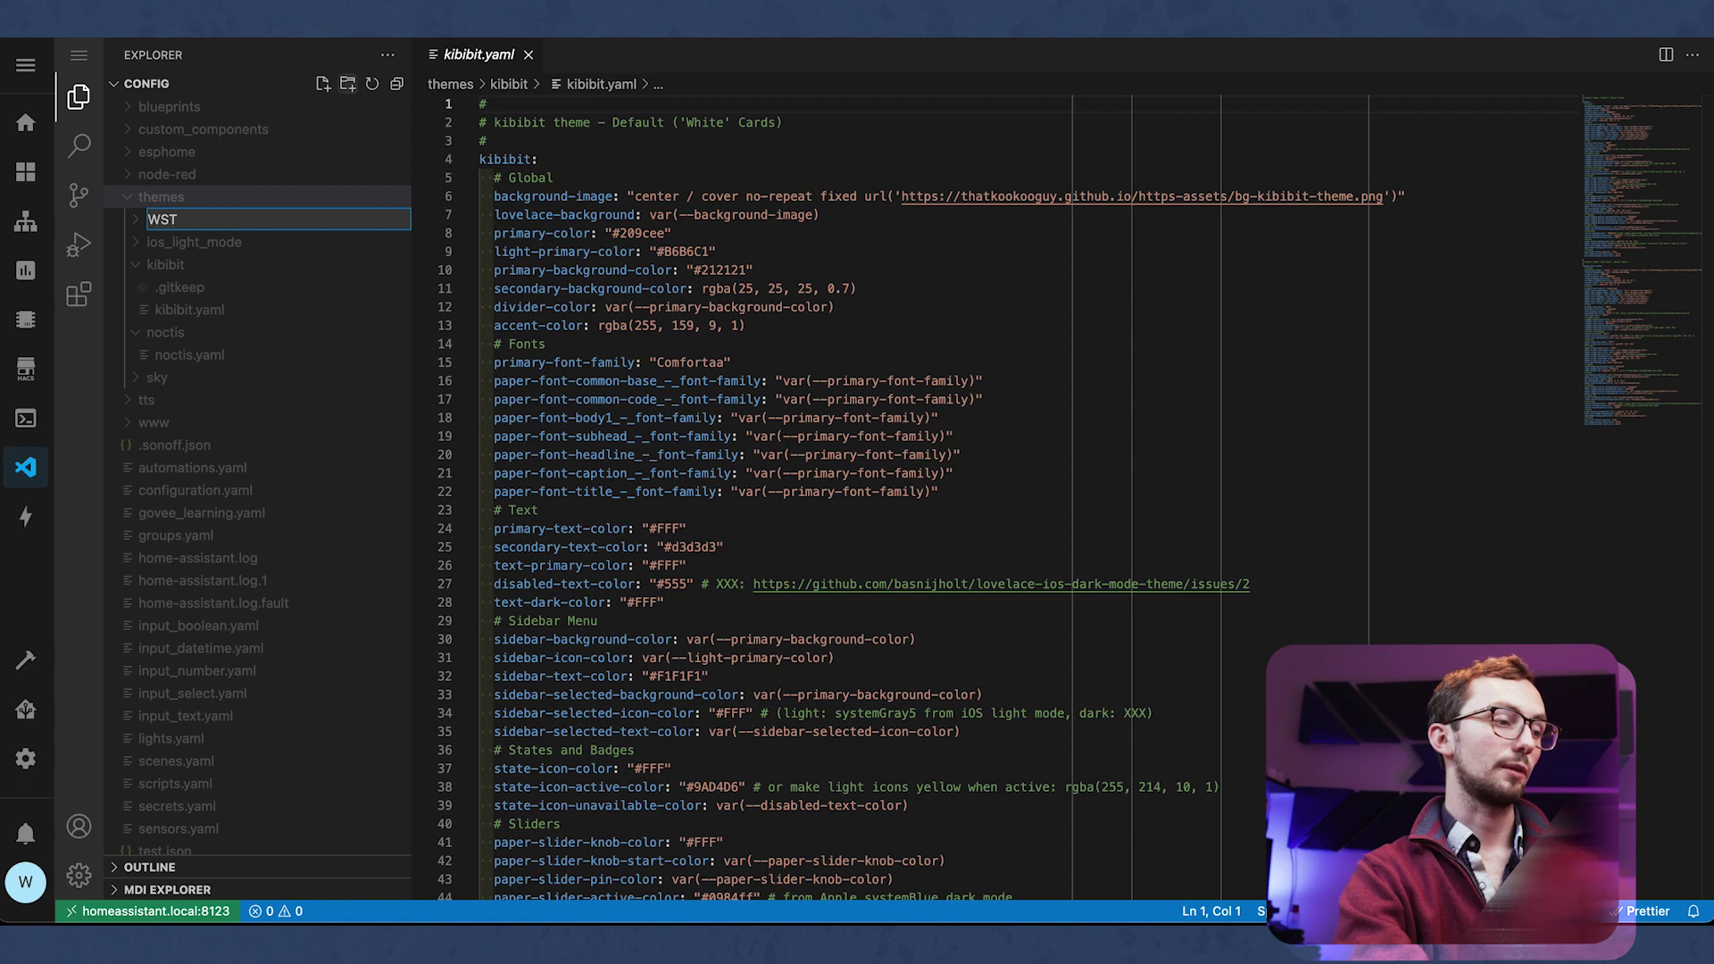
{"action": "key", "text": "Return"}
{"action": "left_click", "coordinate": [323, 85]}
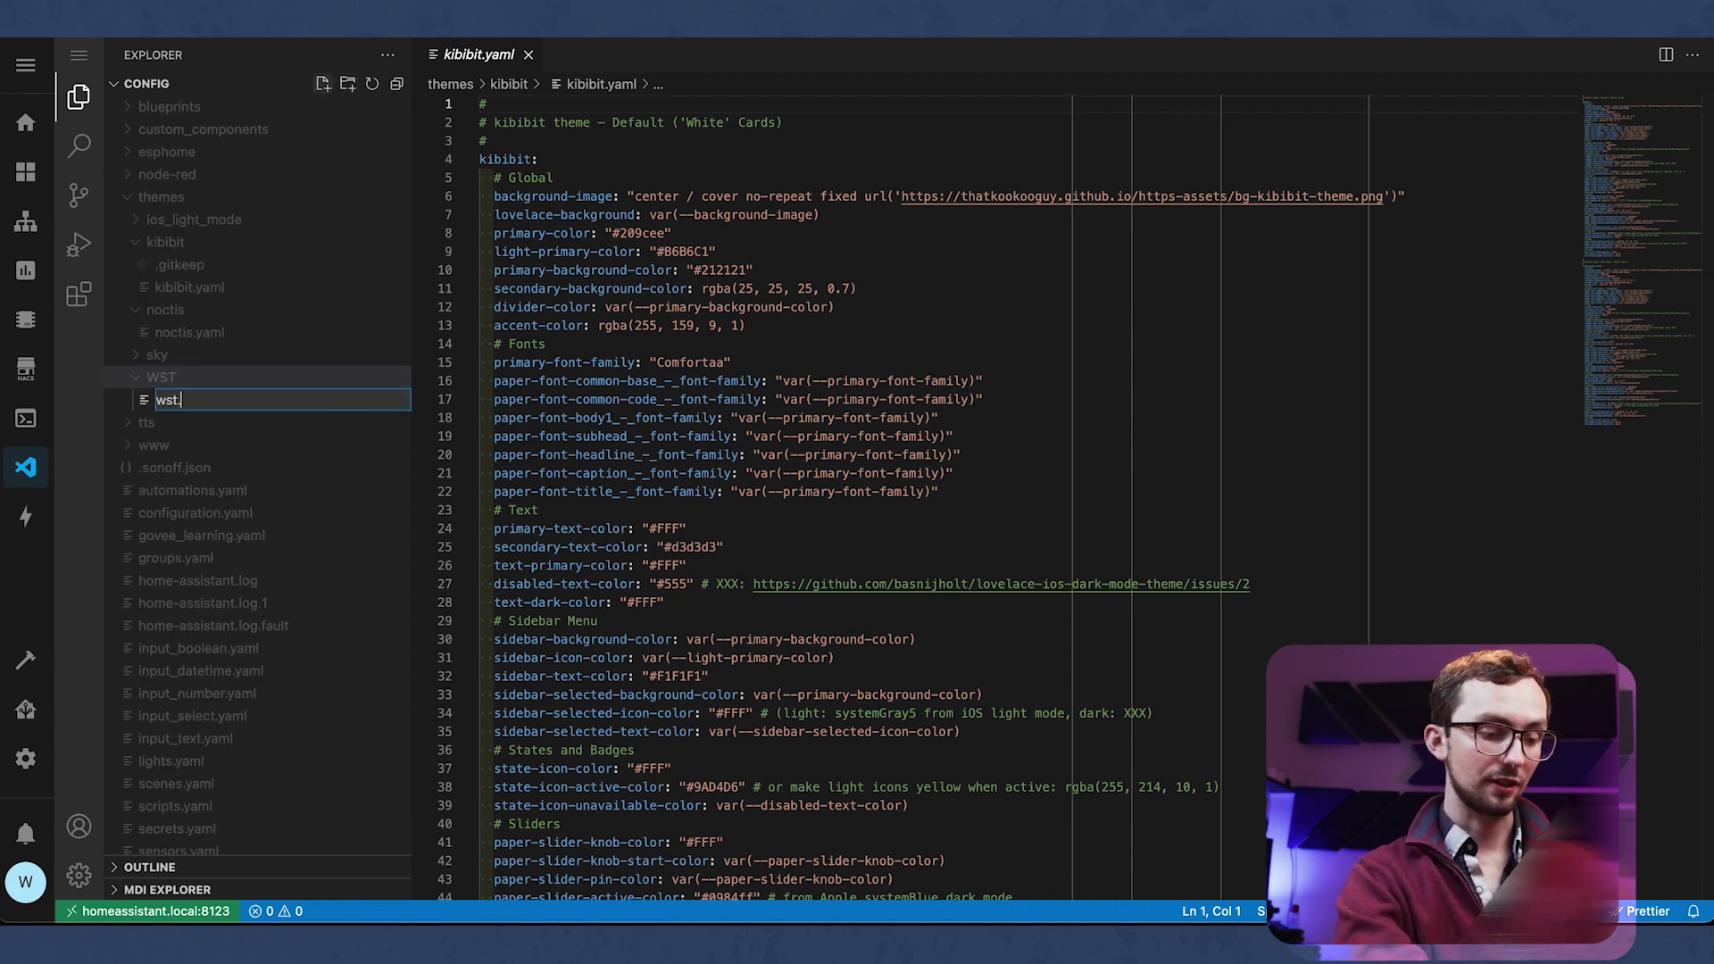
{"action": "key", "text": "Return"}
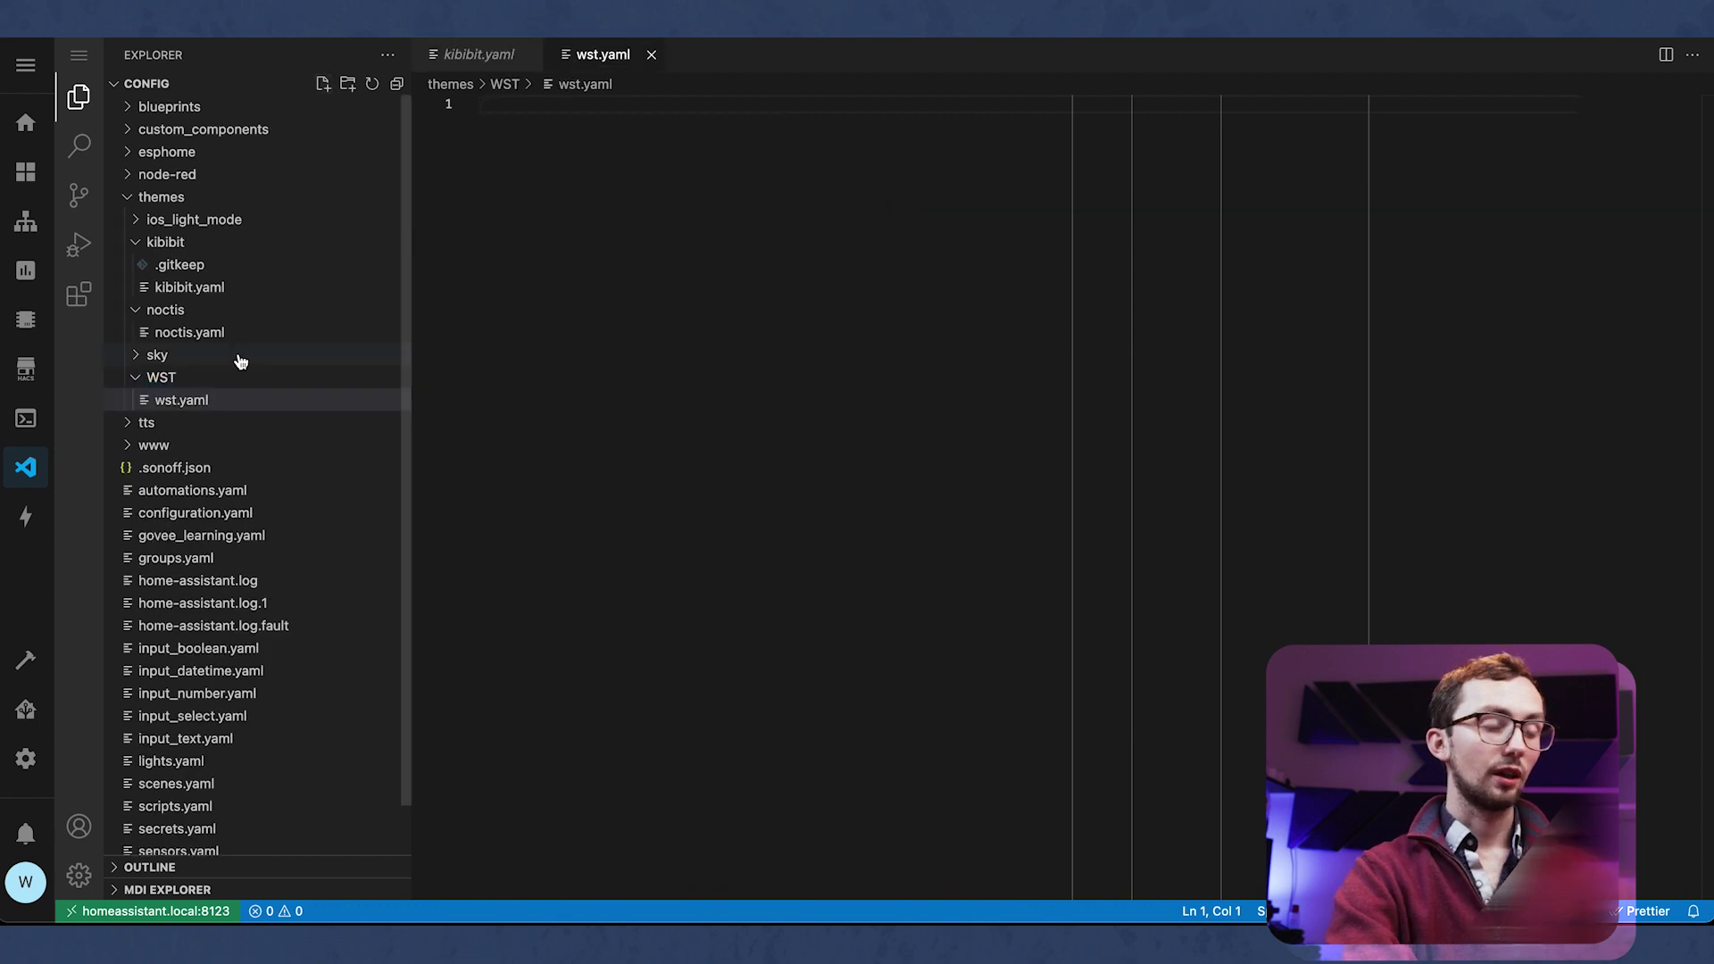
Step: Copy the first theme block of kibibit.yaml, from its Global settings through mini-media-player-icon-color, into wst.yaml
{"action": "left_click", "coordinate": [190, 288]}
{"action": "left_click_drag", "start_coordinate": [483, 159], "coordinate": [788, 688]}
{"action": "scroll", "coordinate": [564, 156], "scroll_direction": "up", "scroll_amount": 15}
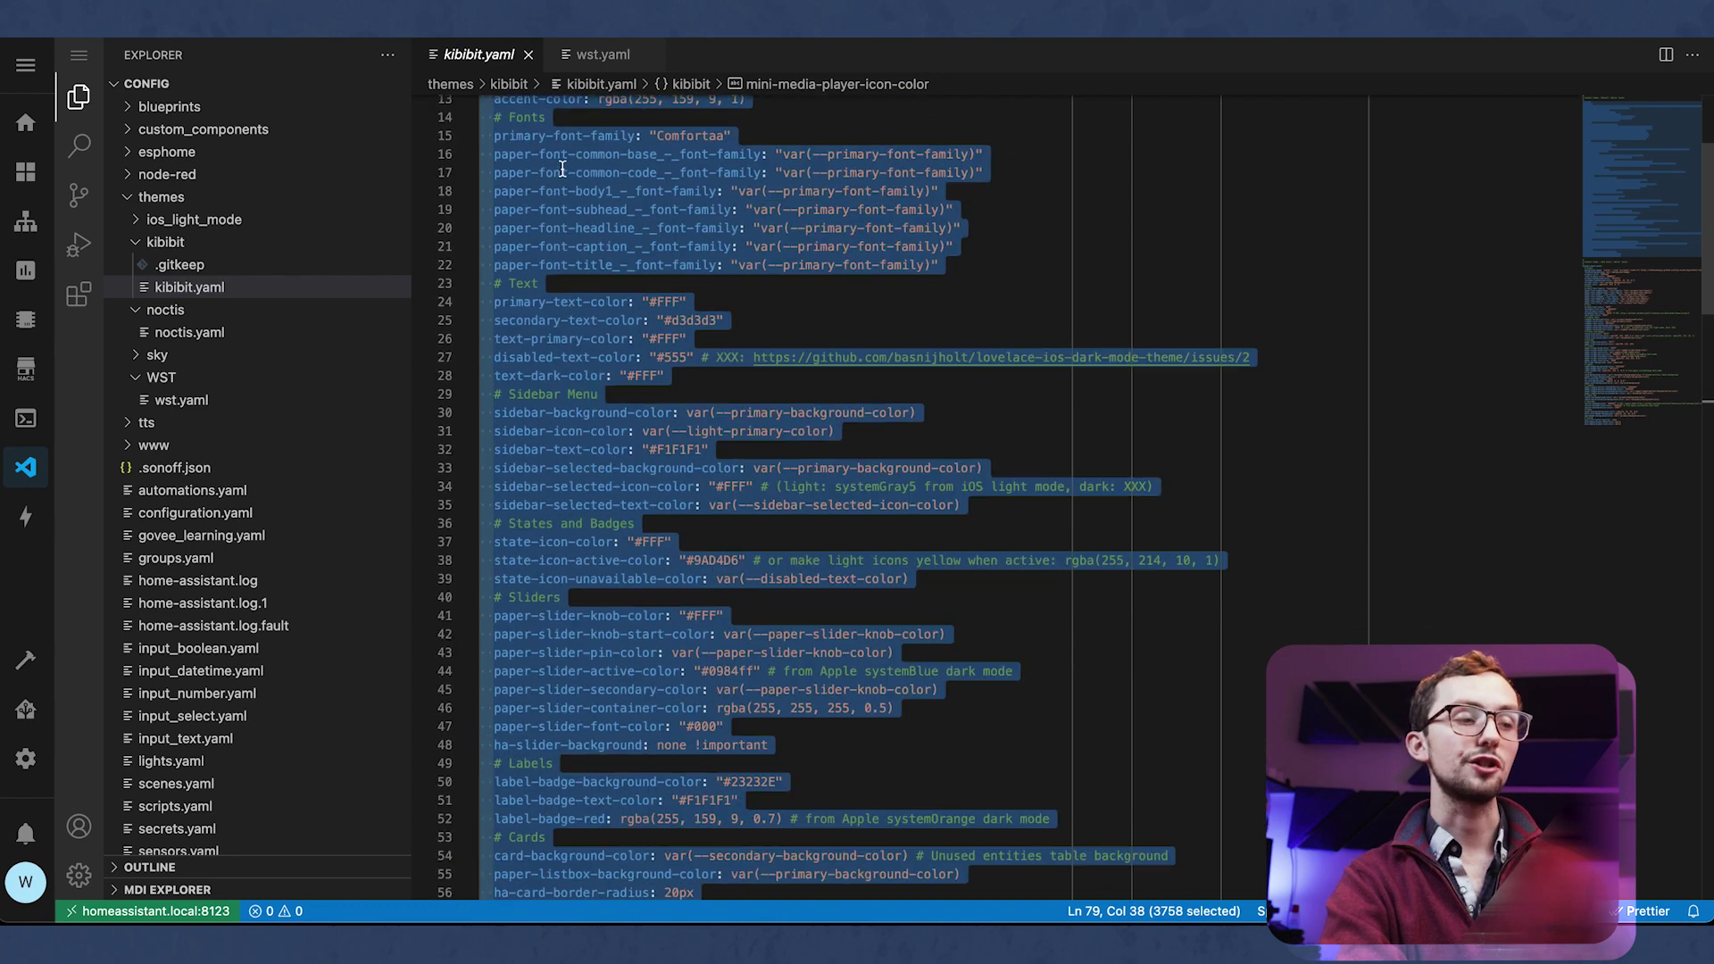
{"action": "scroll", "coordinate": [598, 310], "scroll_direction": "down", "scroll_amount": 12}
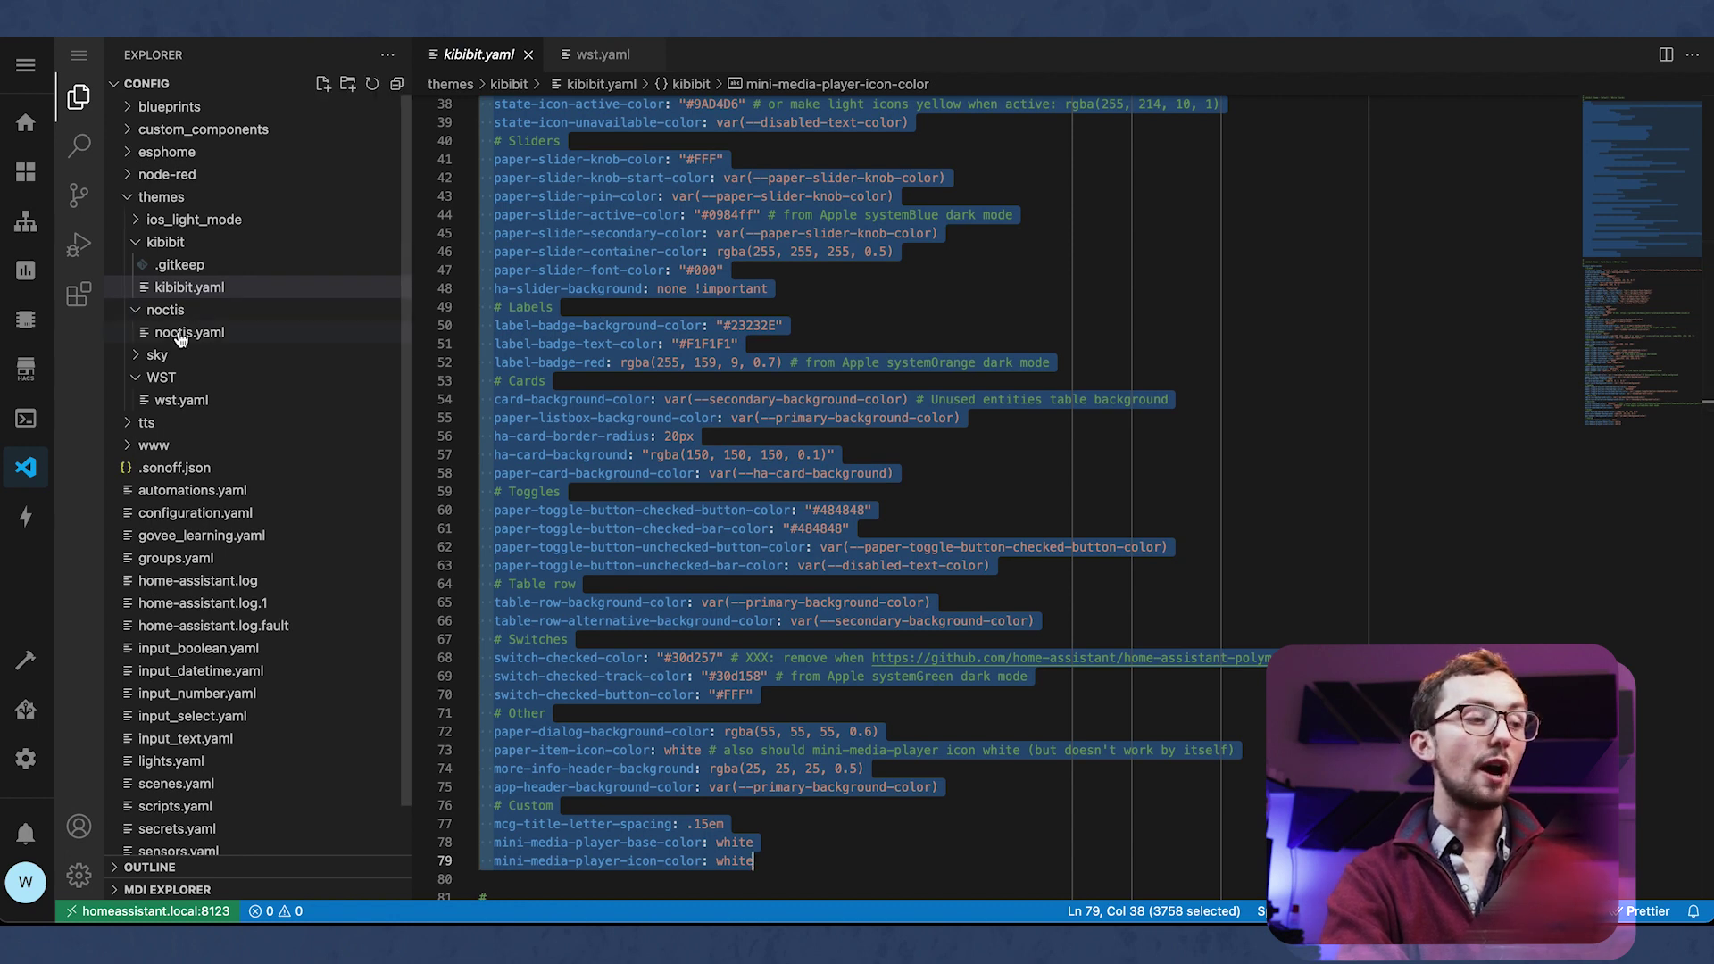
{"action": "left_click", "coordinate": [179, 400]}
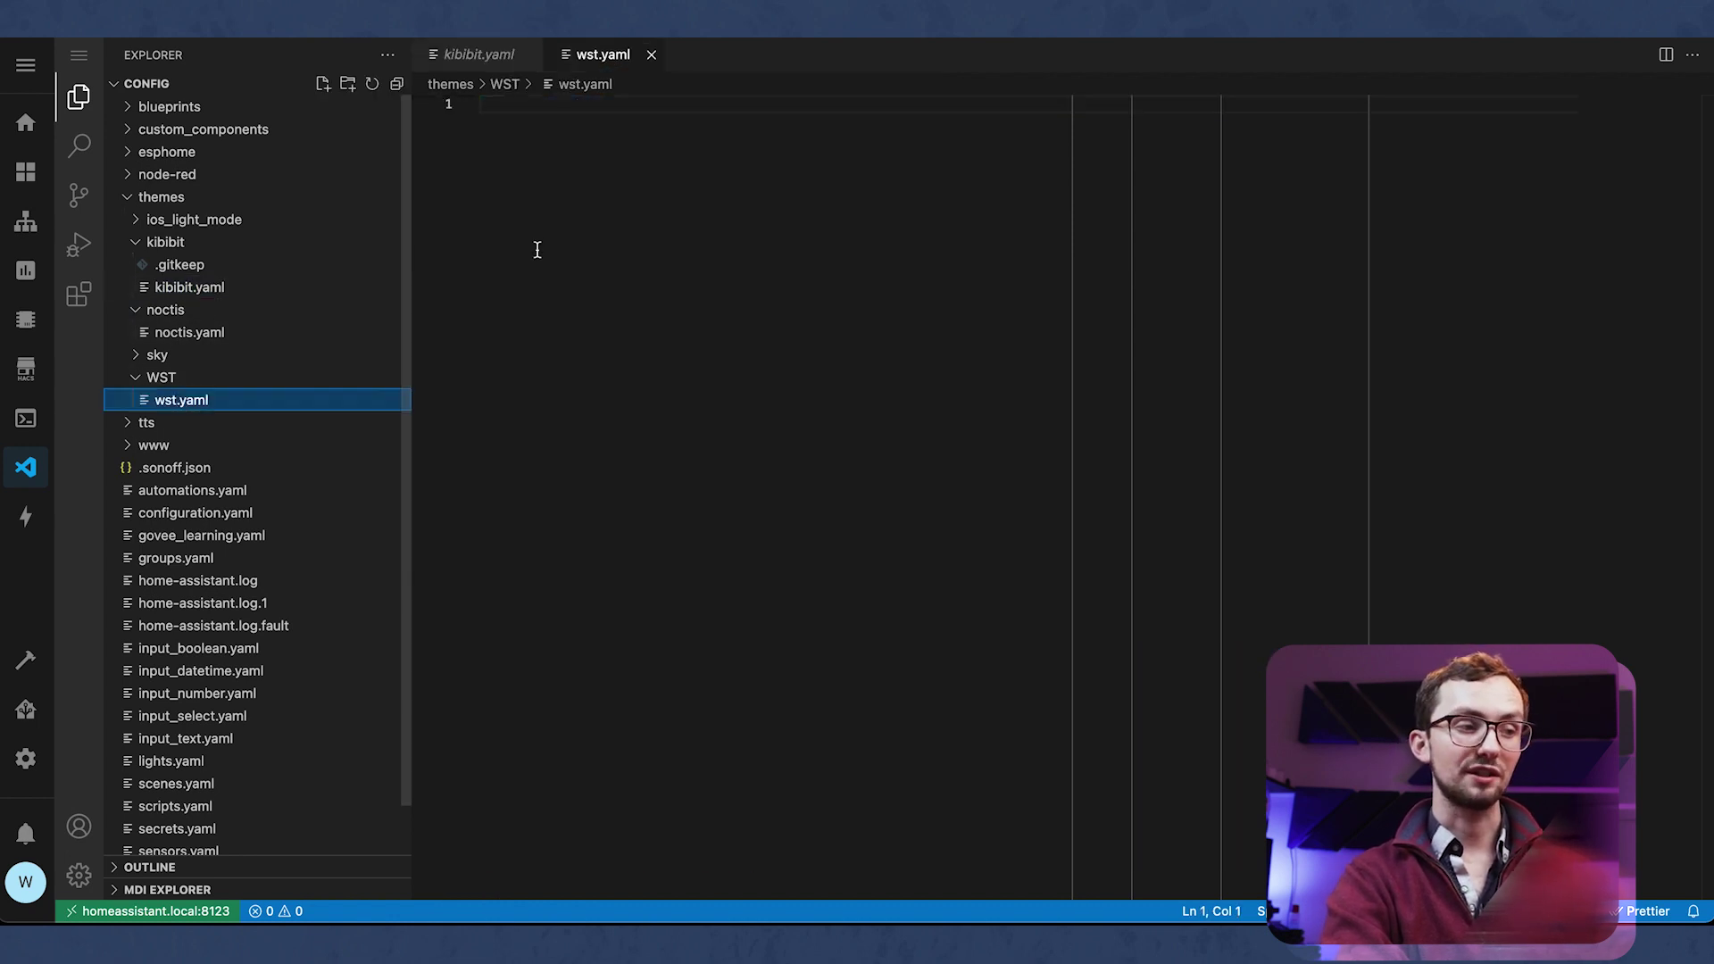
{"action": "key", "text": "ctrl+v"}
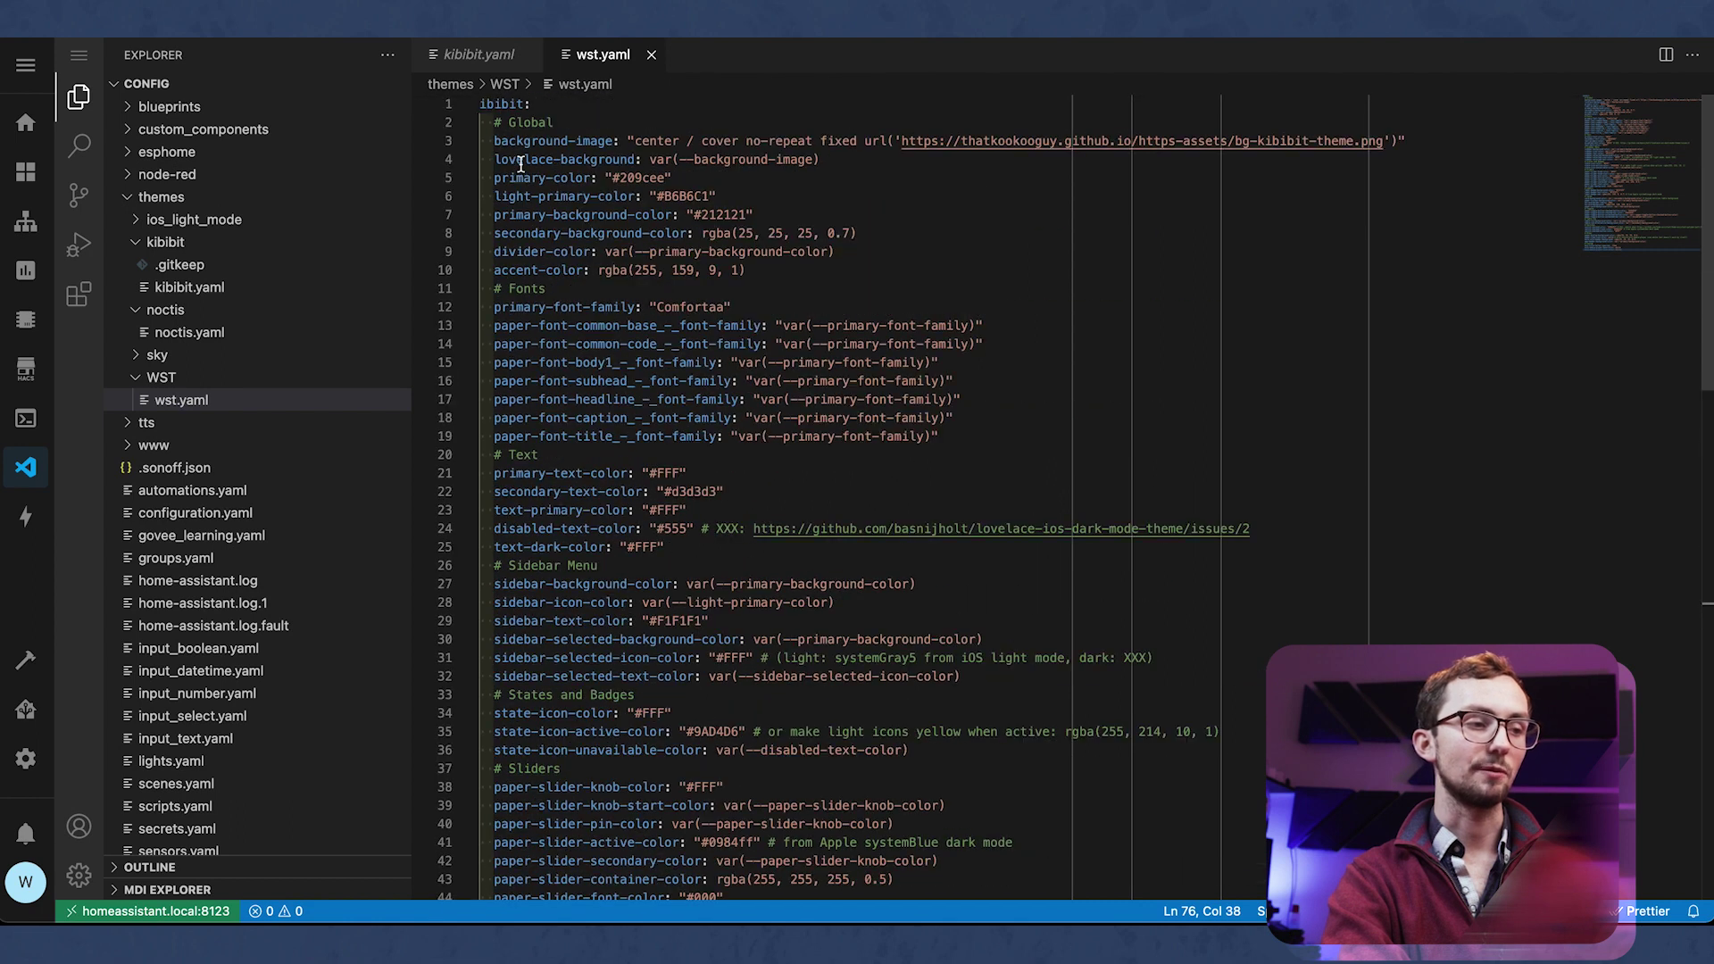
Step: Rename the theme key on the first line of wst.yaml to wst
{"action": "double_click", "coordinate": [514, 104]}
{"action": "type", "text": "ws"}
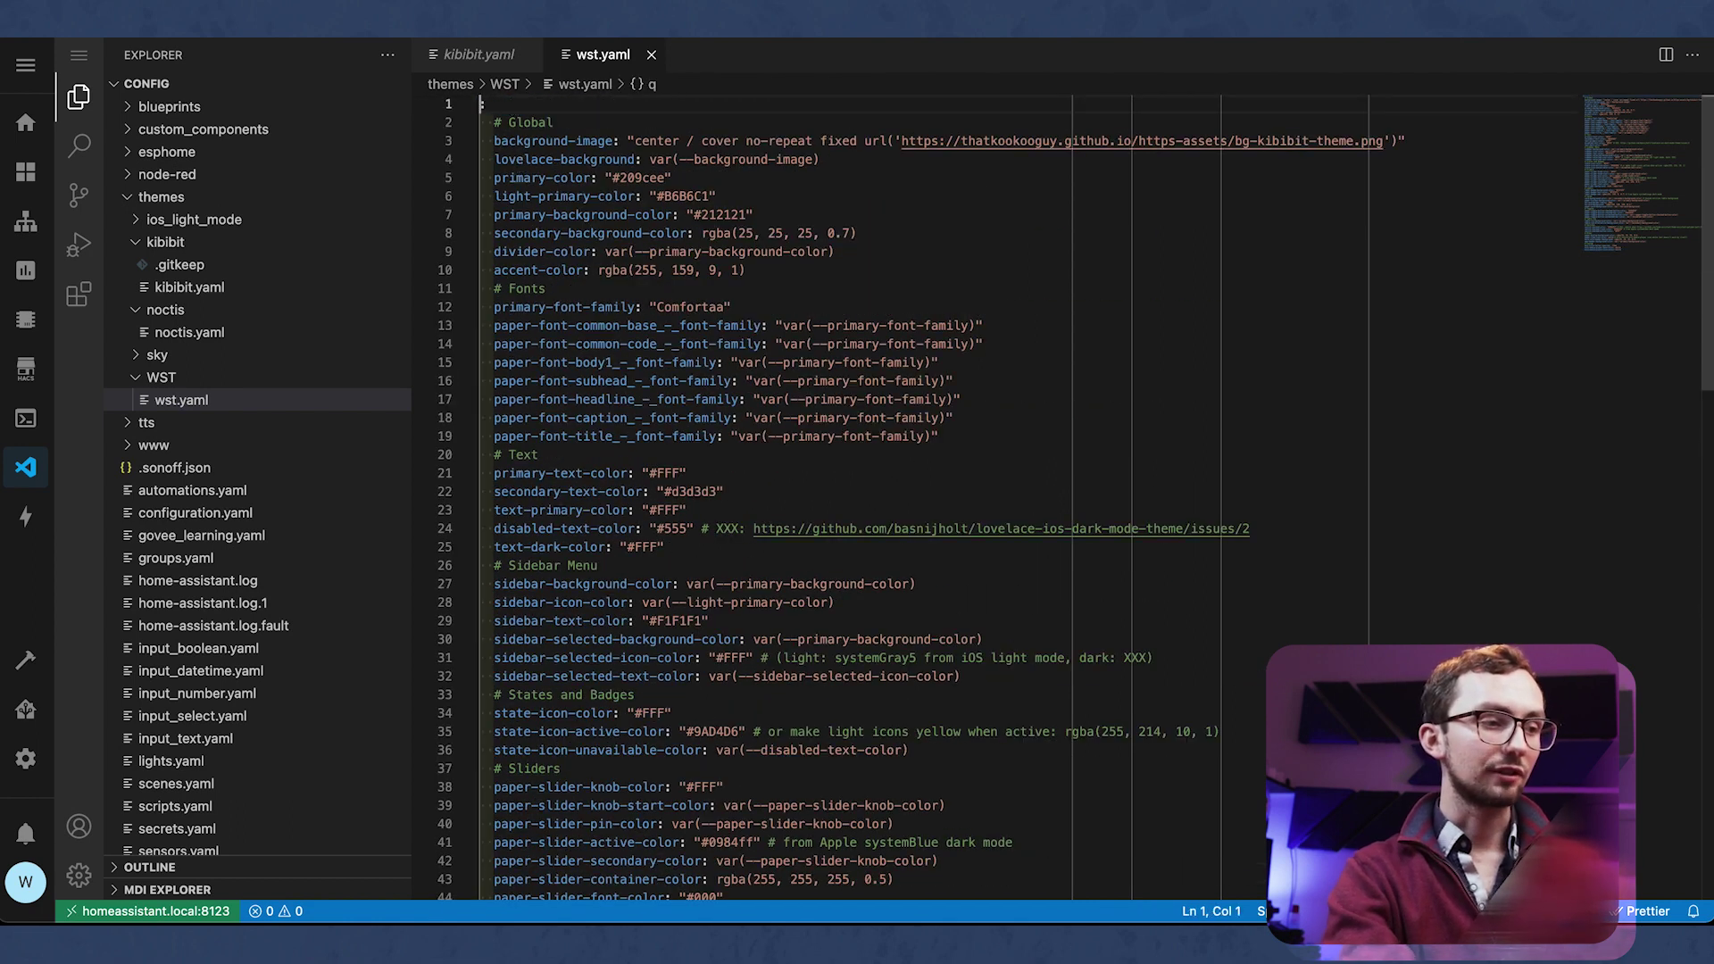
{"action": "type", "text": "t"}
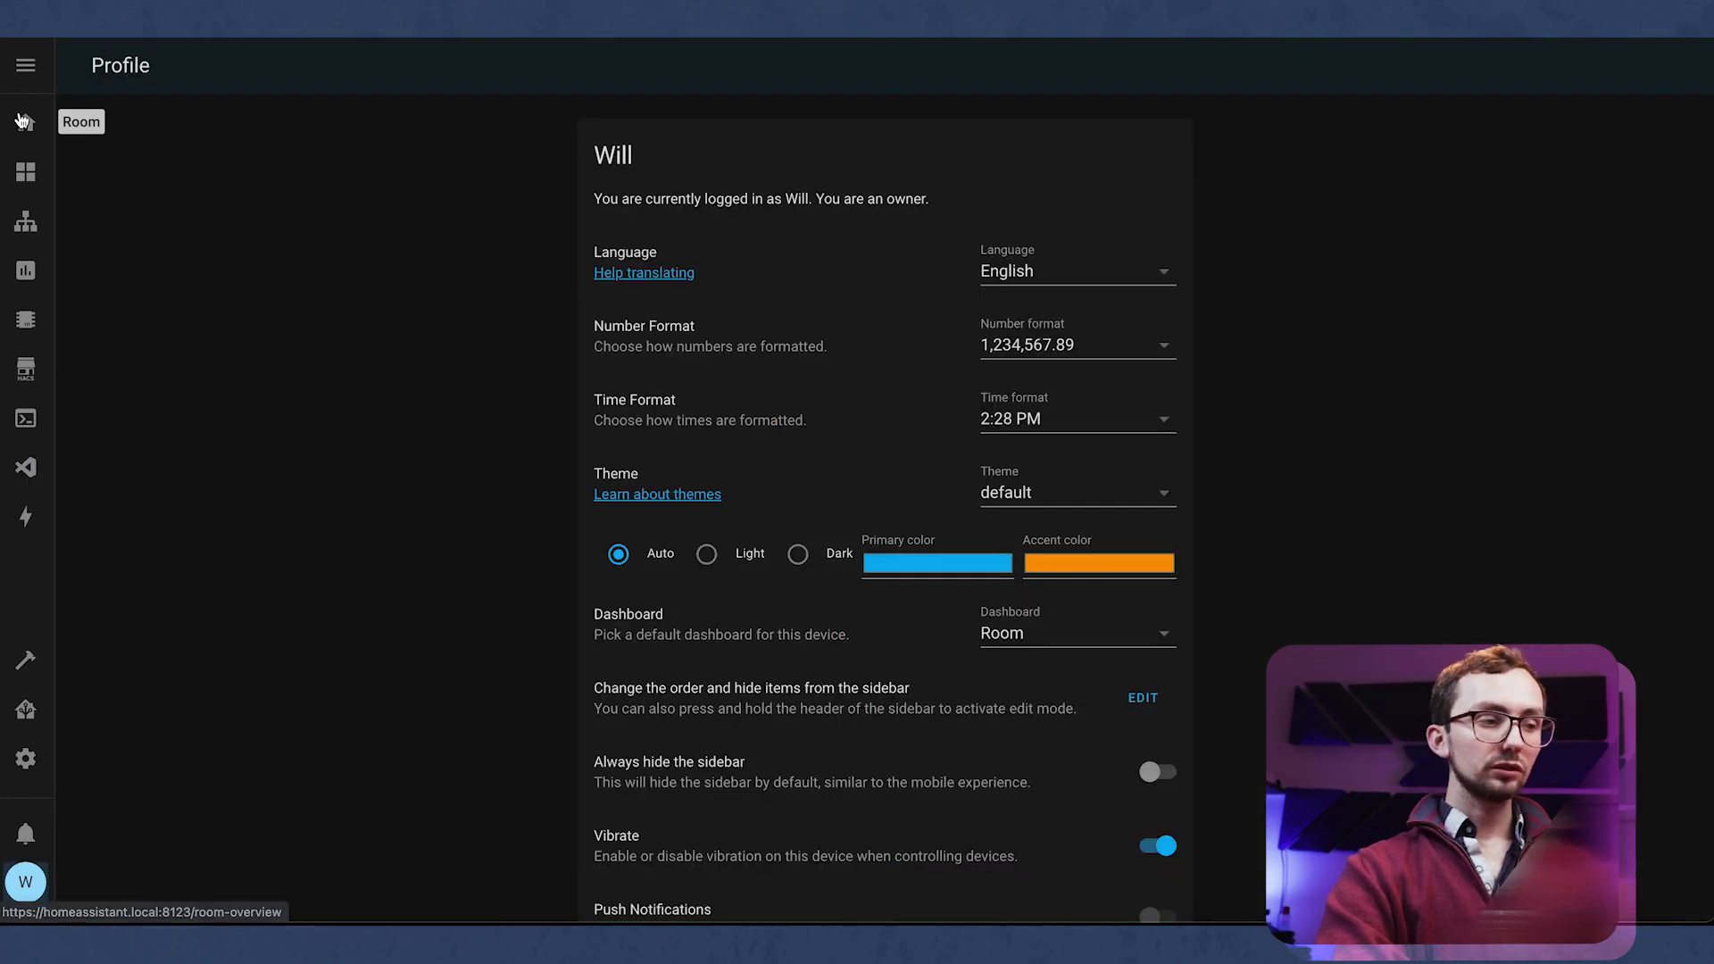
Step: Set the user profile's theme to the custom wst theme
{"action": "left_click", "coordinate": [1132, 471]}
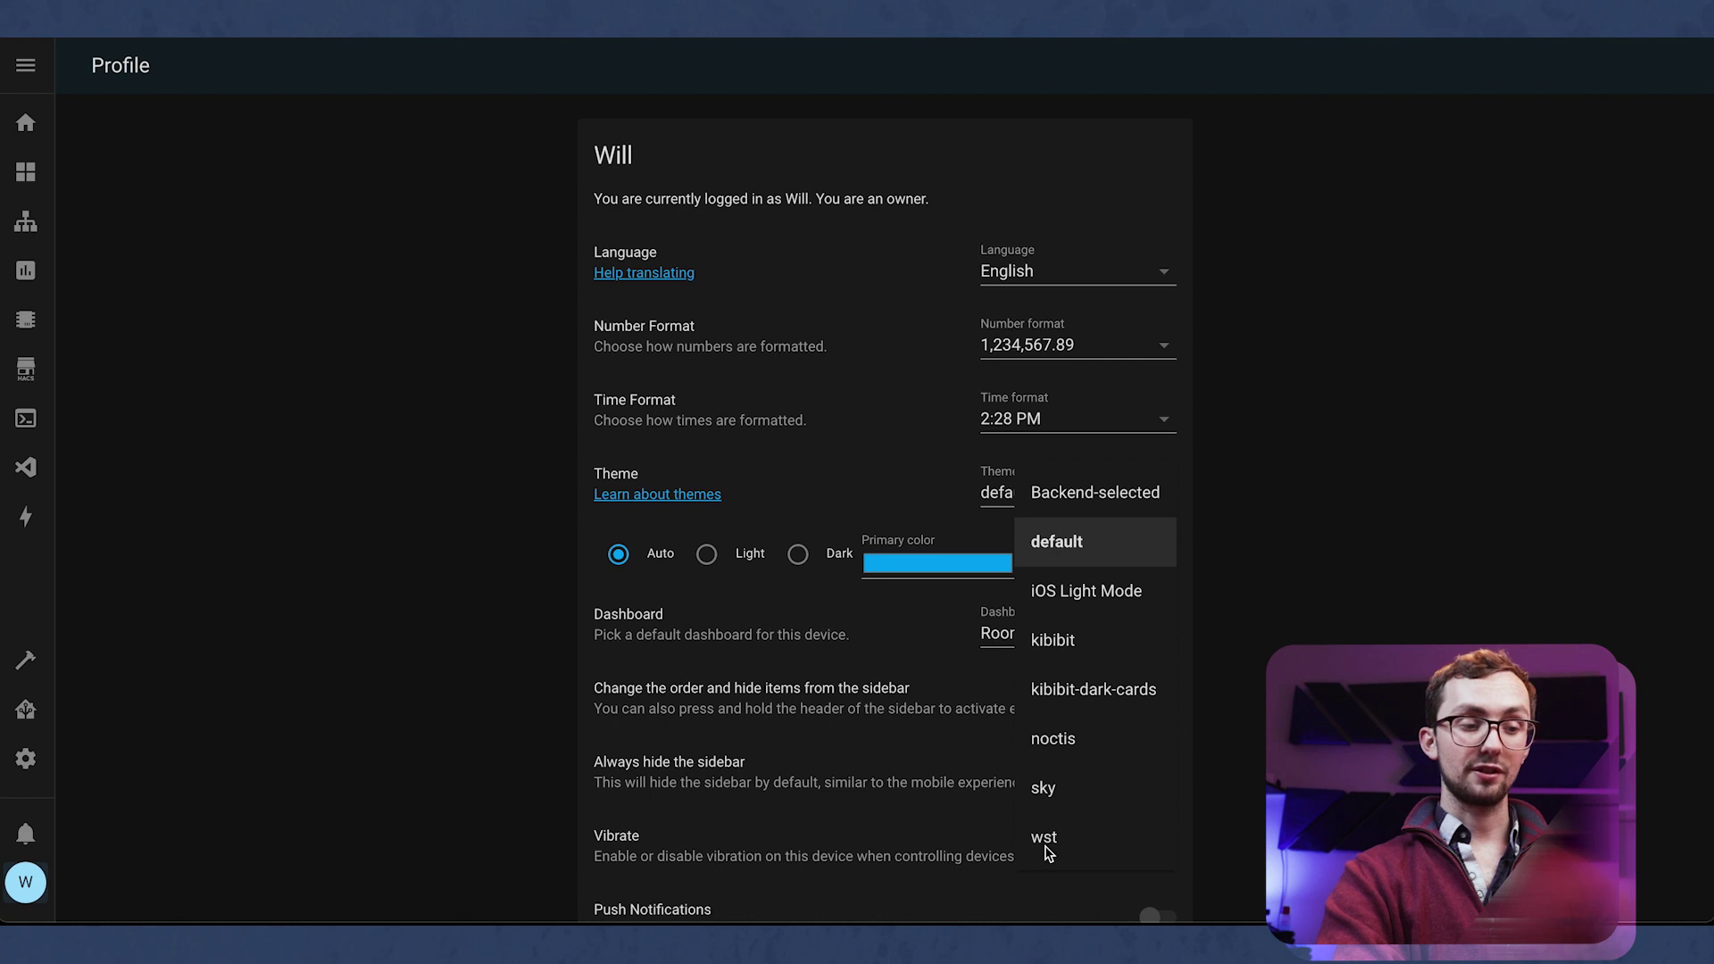
{"action": "left_click", "coordinate": [1046, 840]}
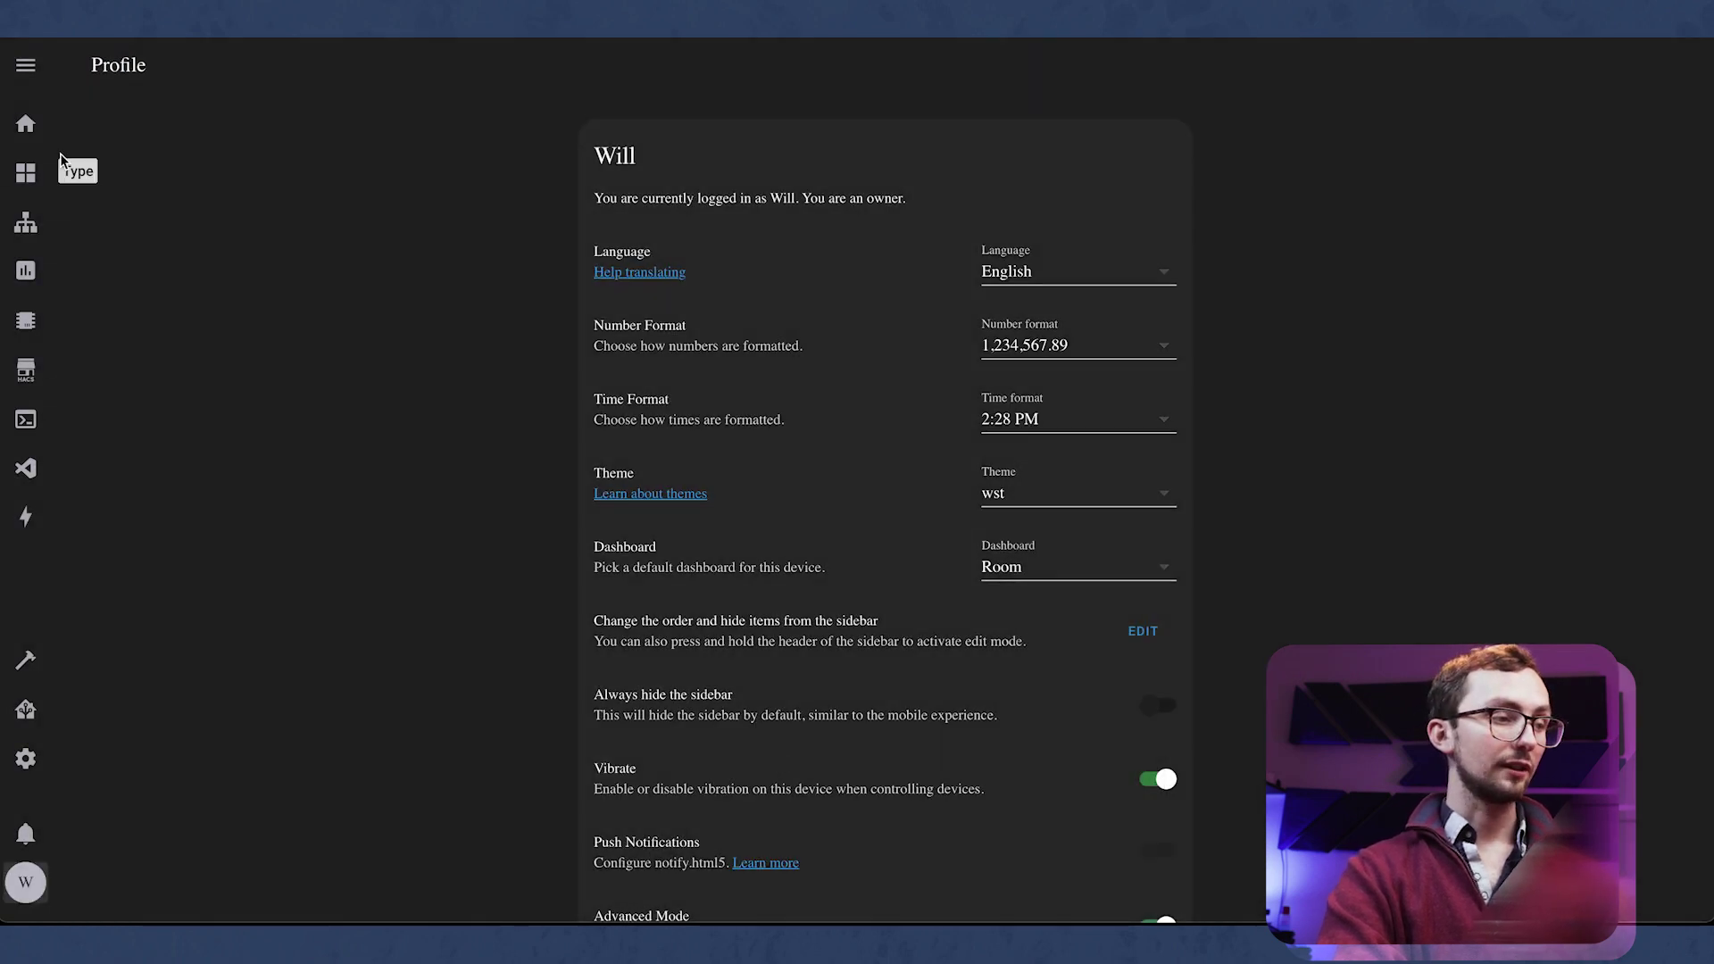
Step: Open the Test view of the Type dashboard to view the applied theme
{"action": "left_click", "coordinate": [26, 126]}
{"action": "left_click", "coordinate": [26, 172]}
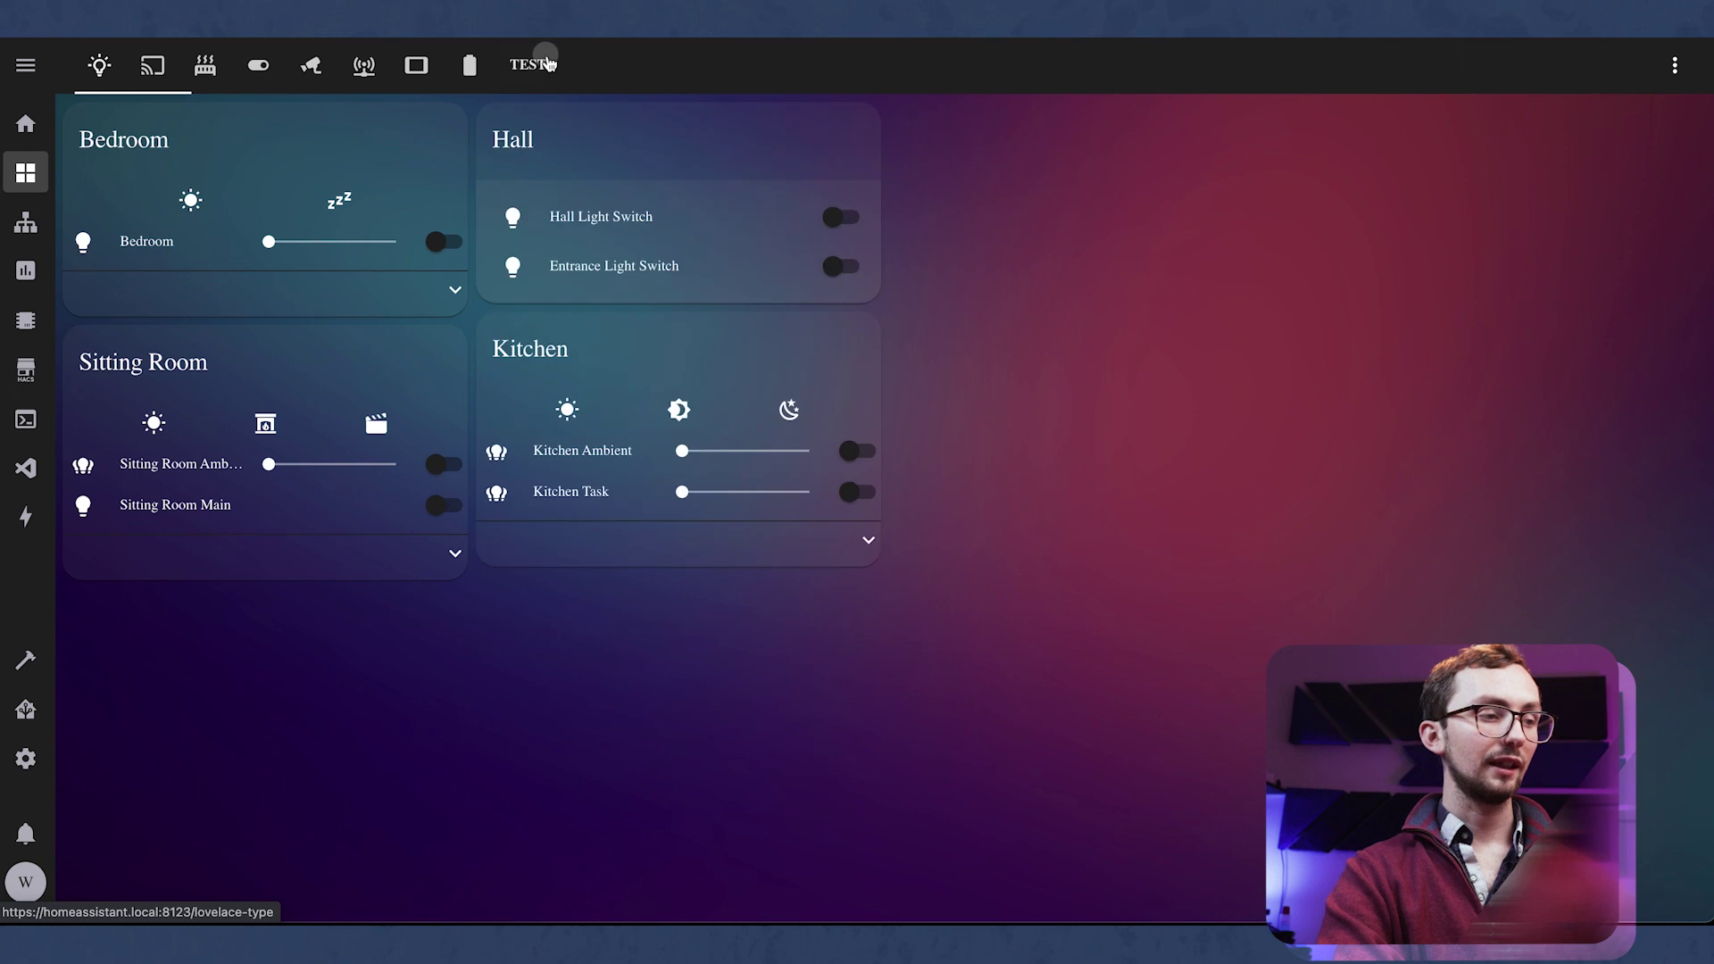
{"action": "left_click", "coordinate": [527, 64]}
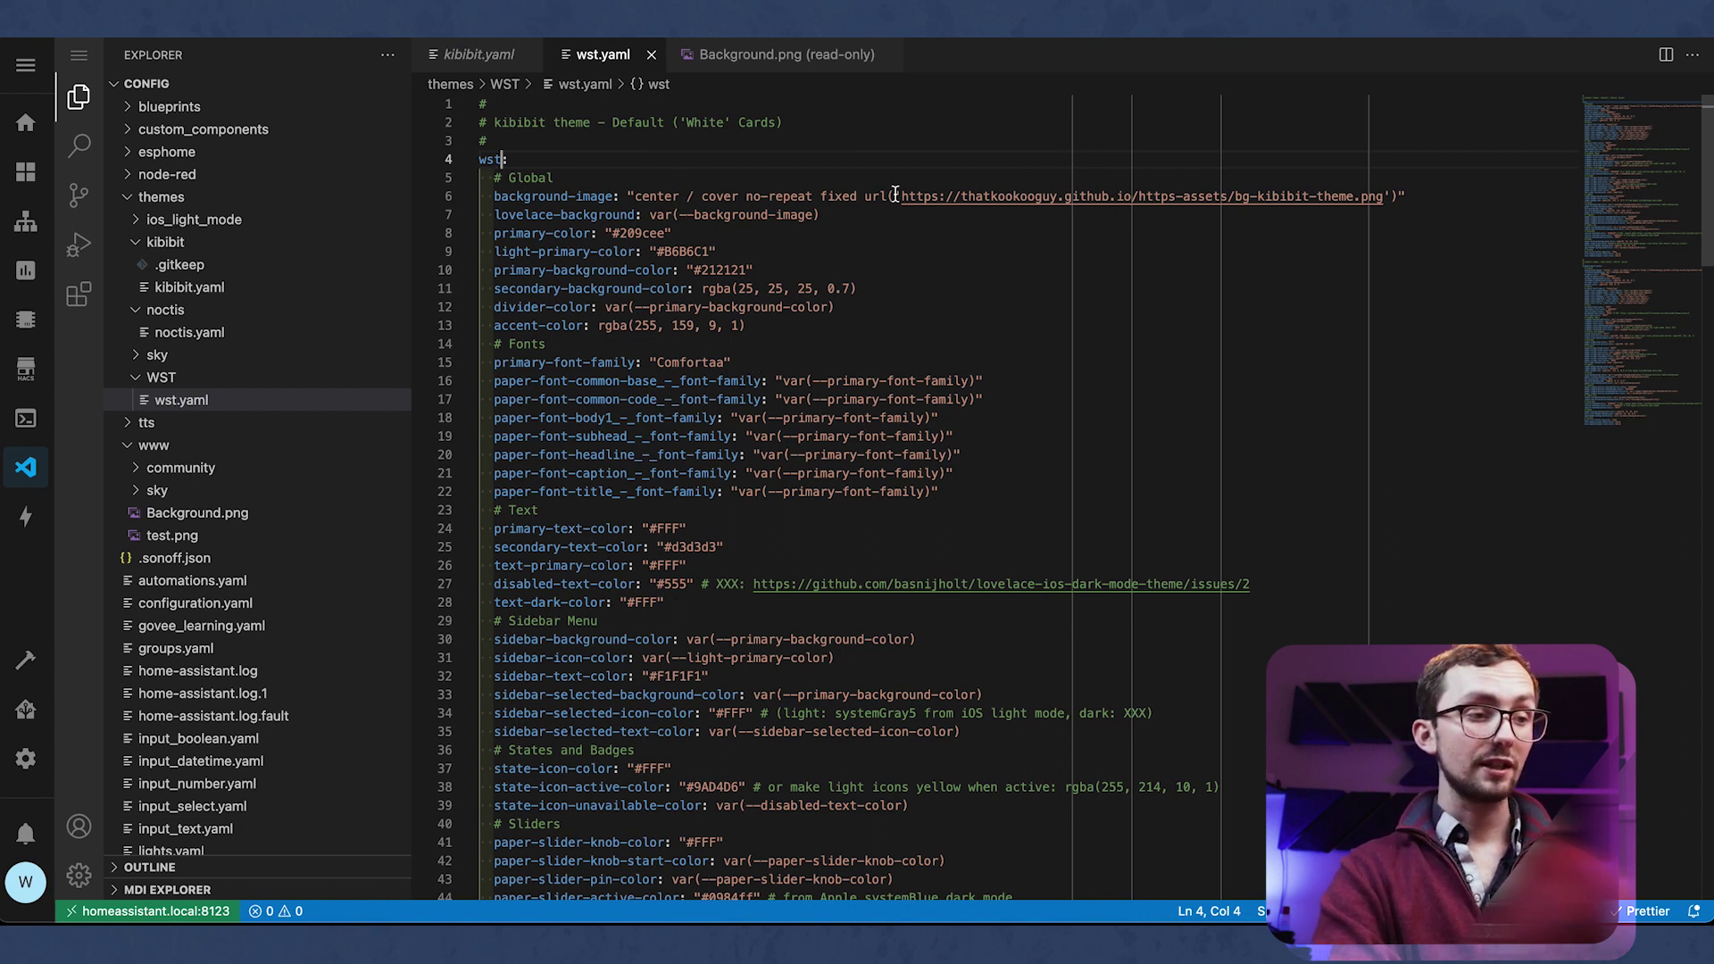
Step: In wst.yaml, replace the background-image URL with /local/Background.png
{"action": "left_click_drag", "start_coordinate": [900, 196], "coordinate": [1384, 201]}
{"action": "key", "text": "BackSpace"}
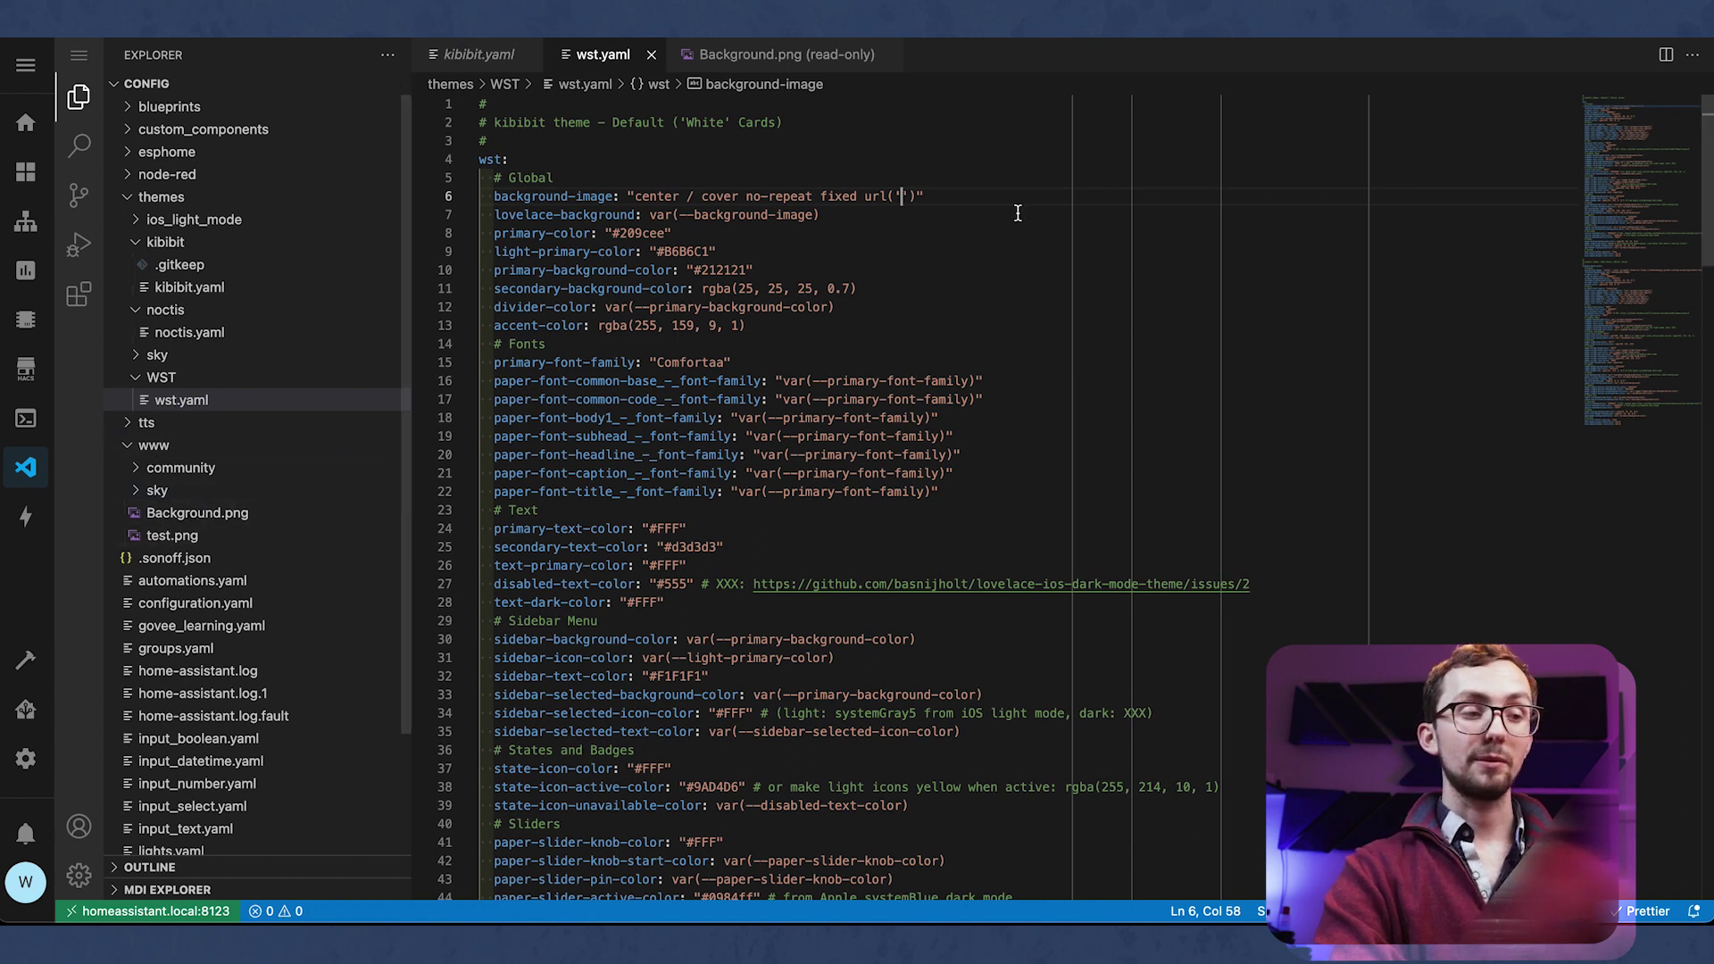
{"action": "type", "text": "/local"}
{"action": "type", "text": "."}
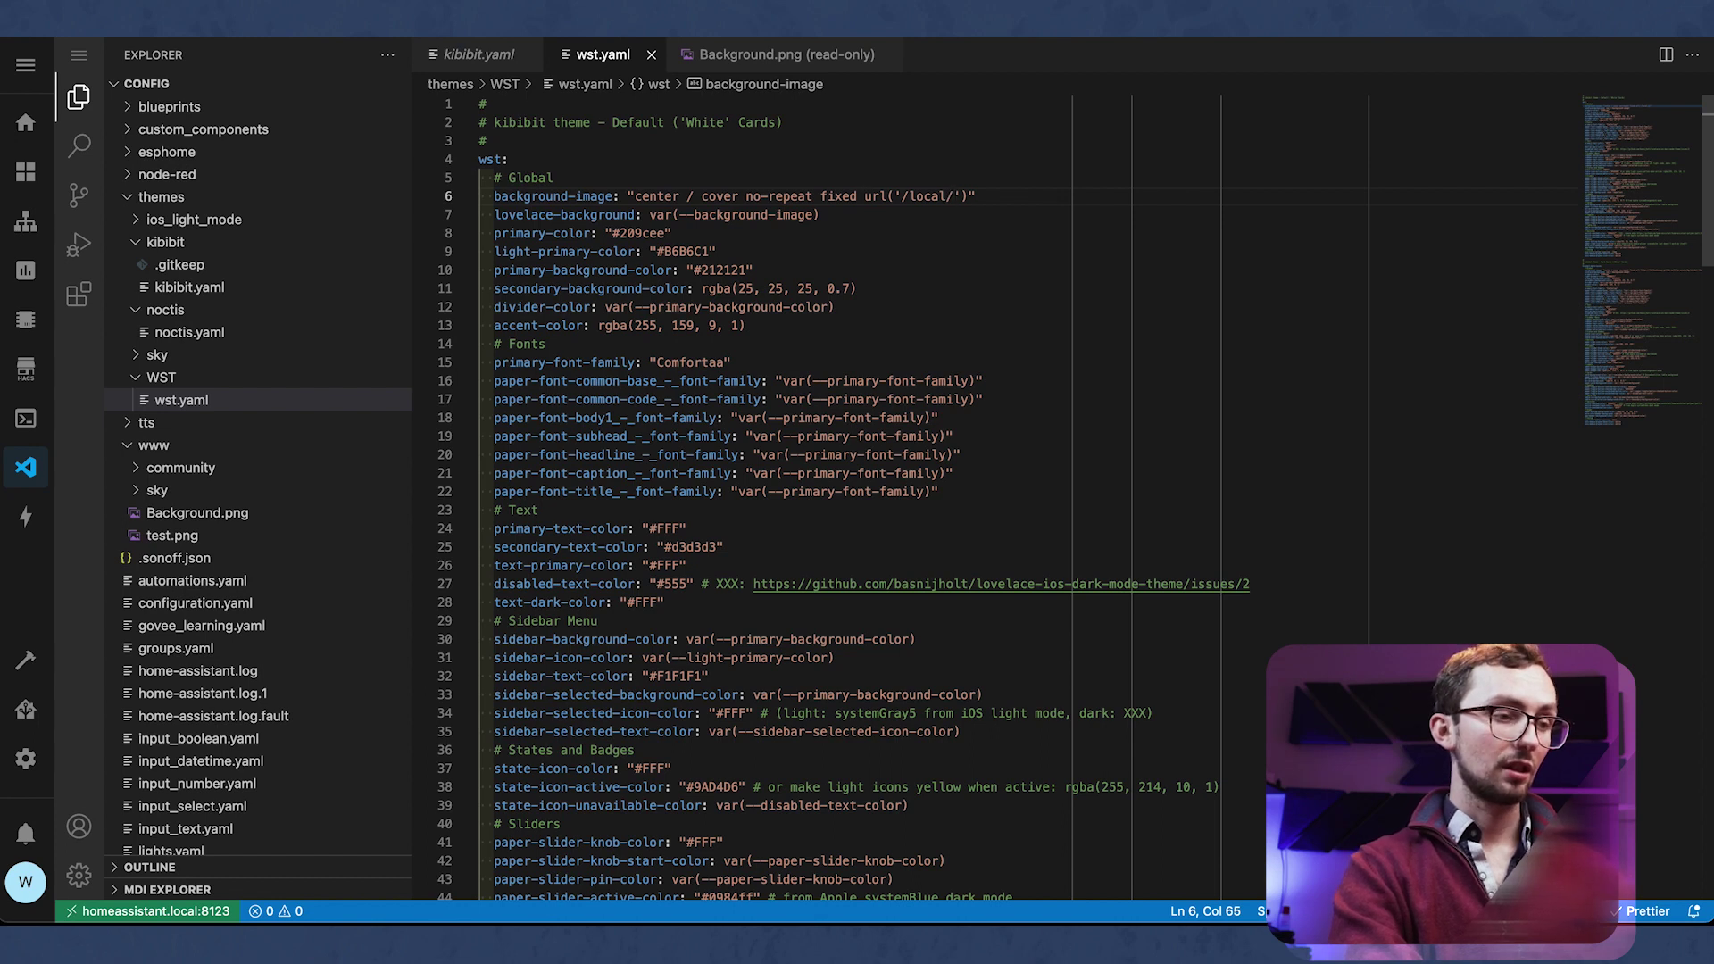
{"action": "type", "text": "Bba"}
{"action": "key", "text": "BackSpace"}
{"action": "key", "text": "BackSpace"}
{"action": "type", "text": "ackgrou"}
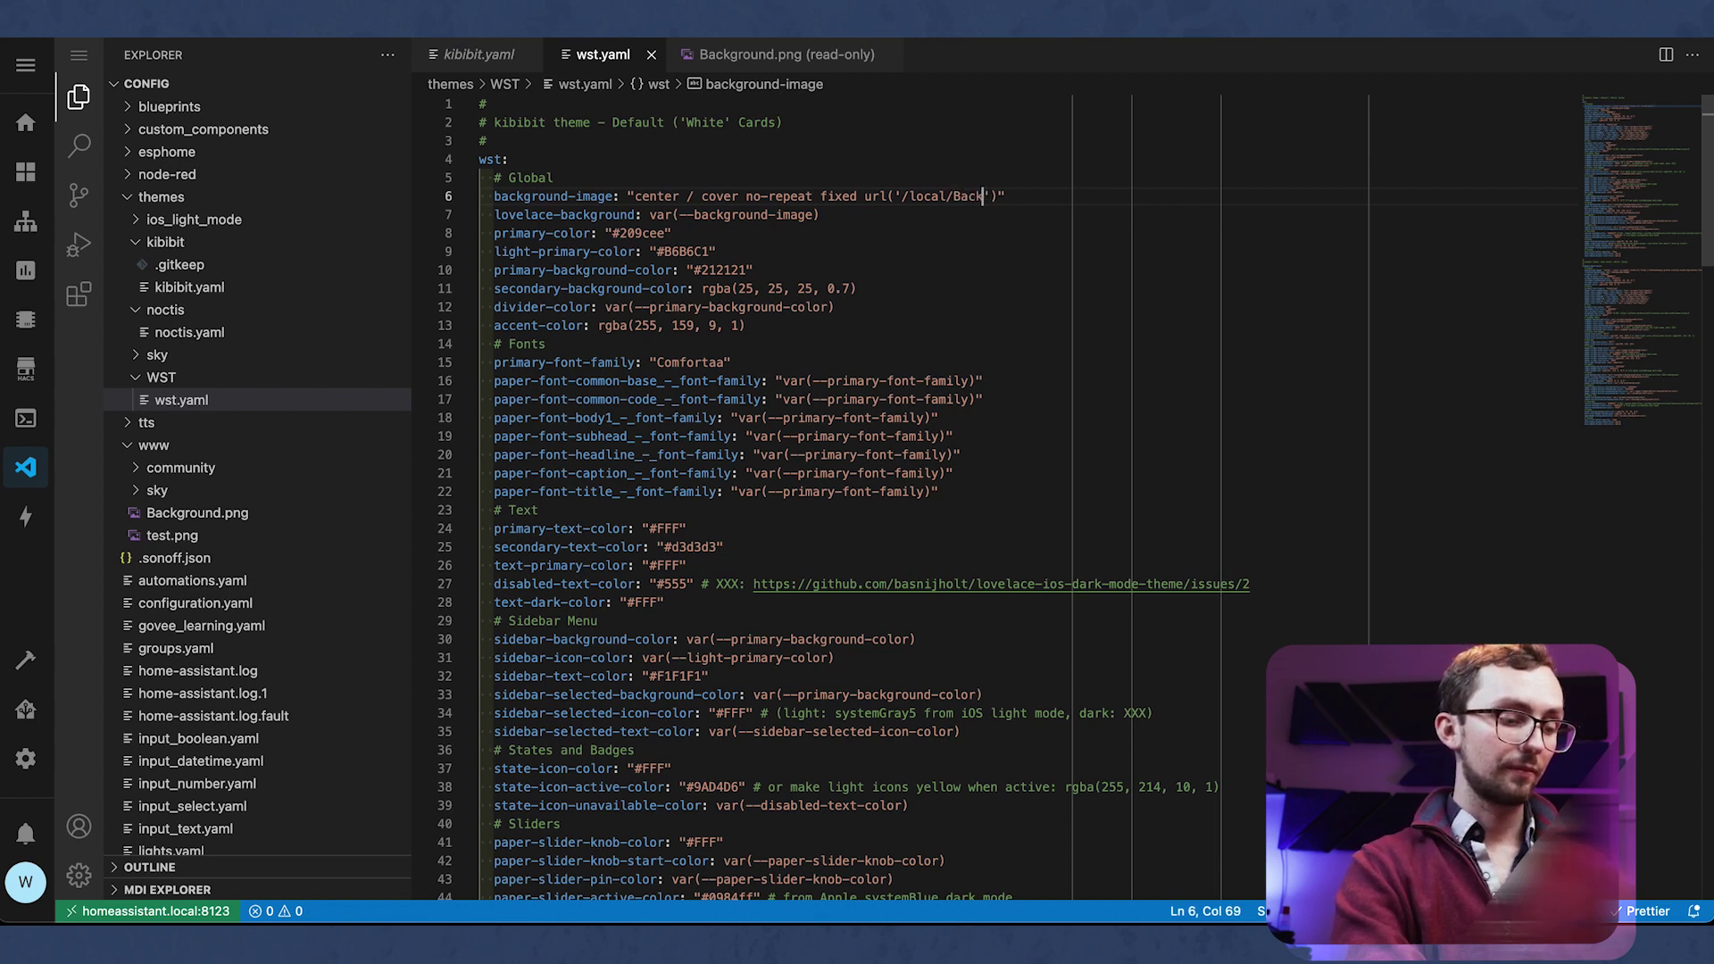
{"action": "type", "text": "bd."}
{"action": "key", "text": "BackSpace"}
{"action": "key", "text": "BackSpace"}
{"action": "key", "text": "BackSpace"}
{"action": "type", "text": "nd.p"}
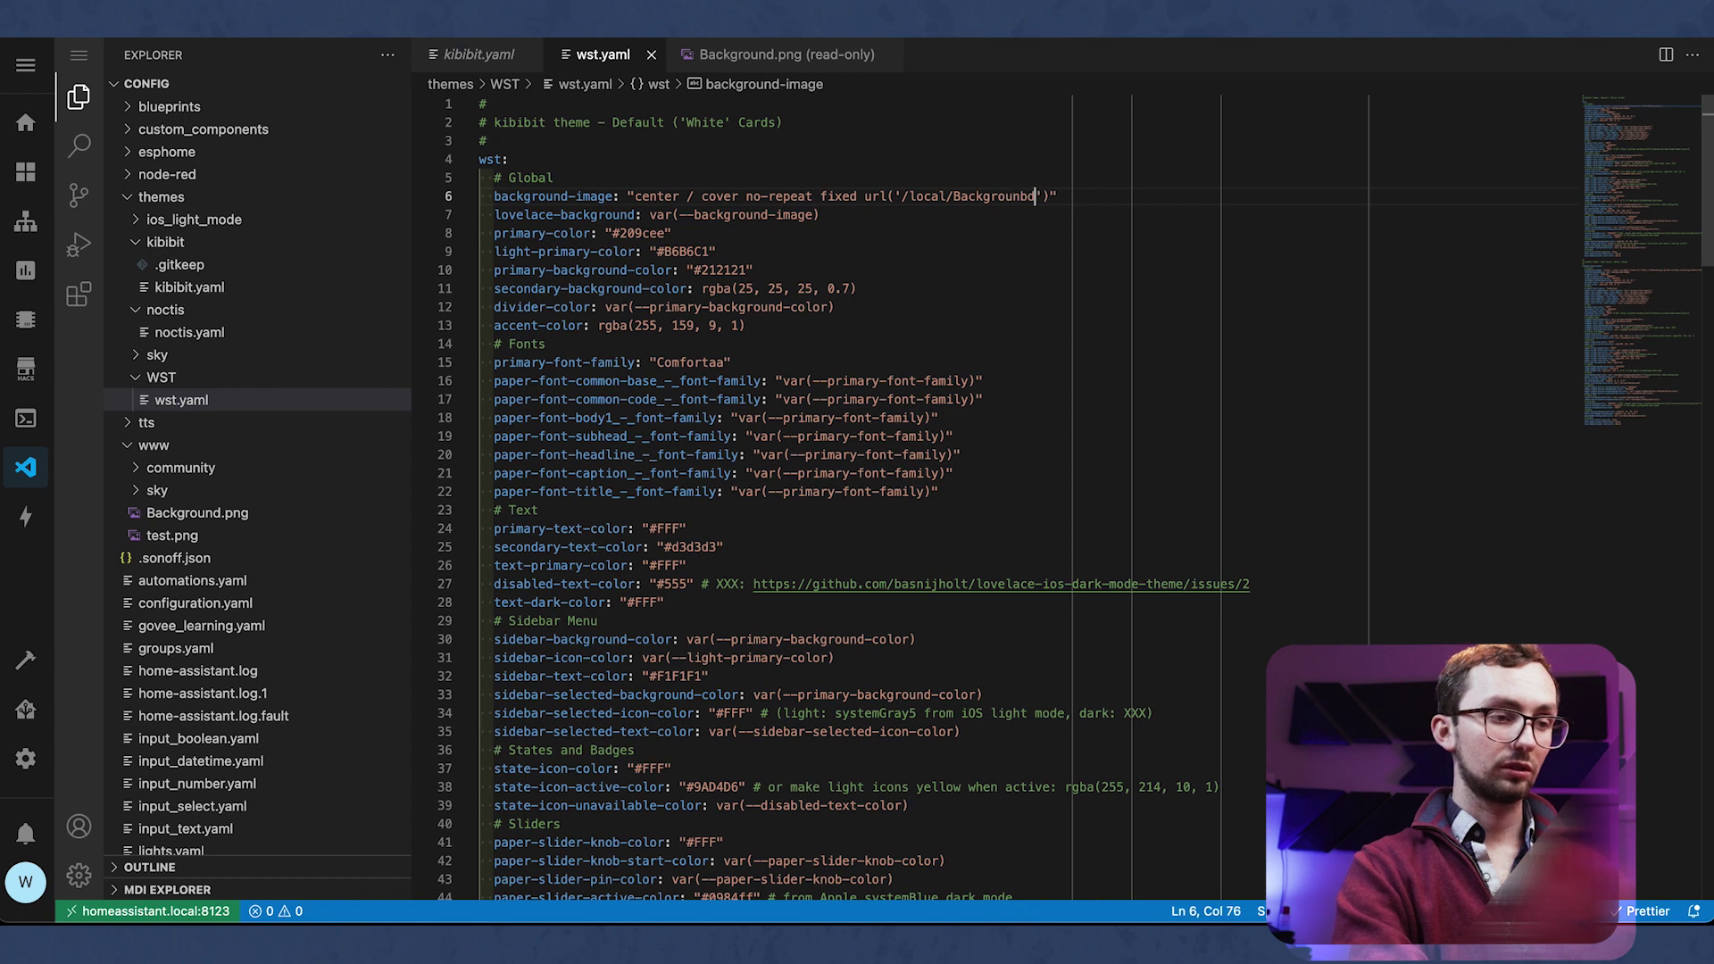
{"action": "type", "text": "ng"}
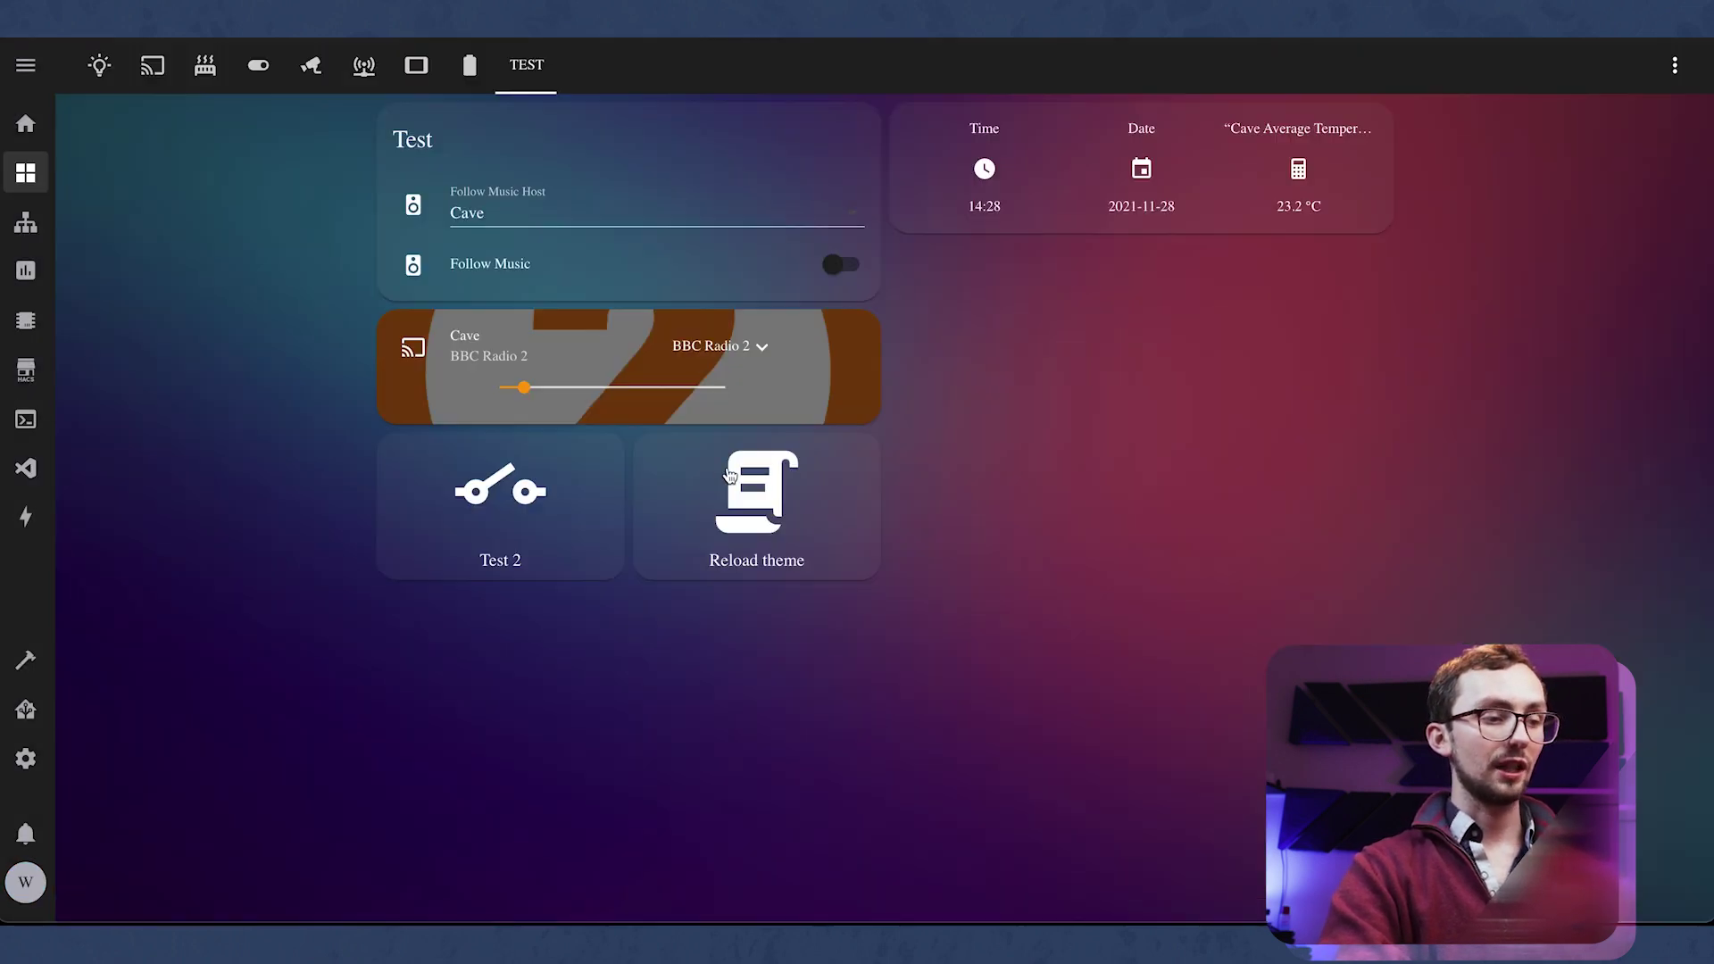
Step: Reload the theme from the Test dashboard and check the new background on another view
{"action": "left_click", "coordinate": [729, 475]}
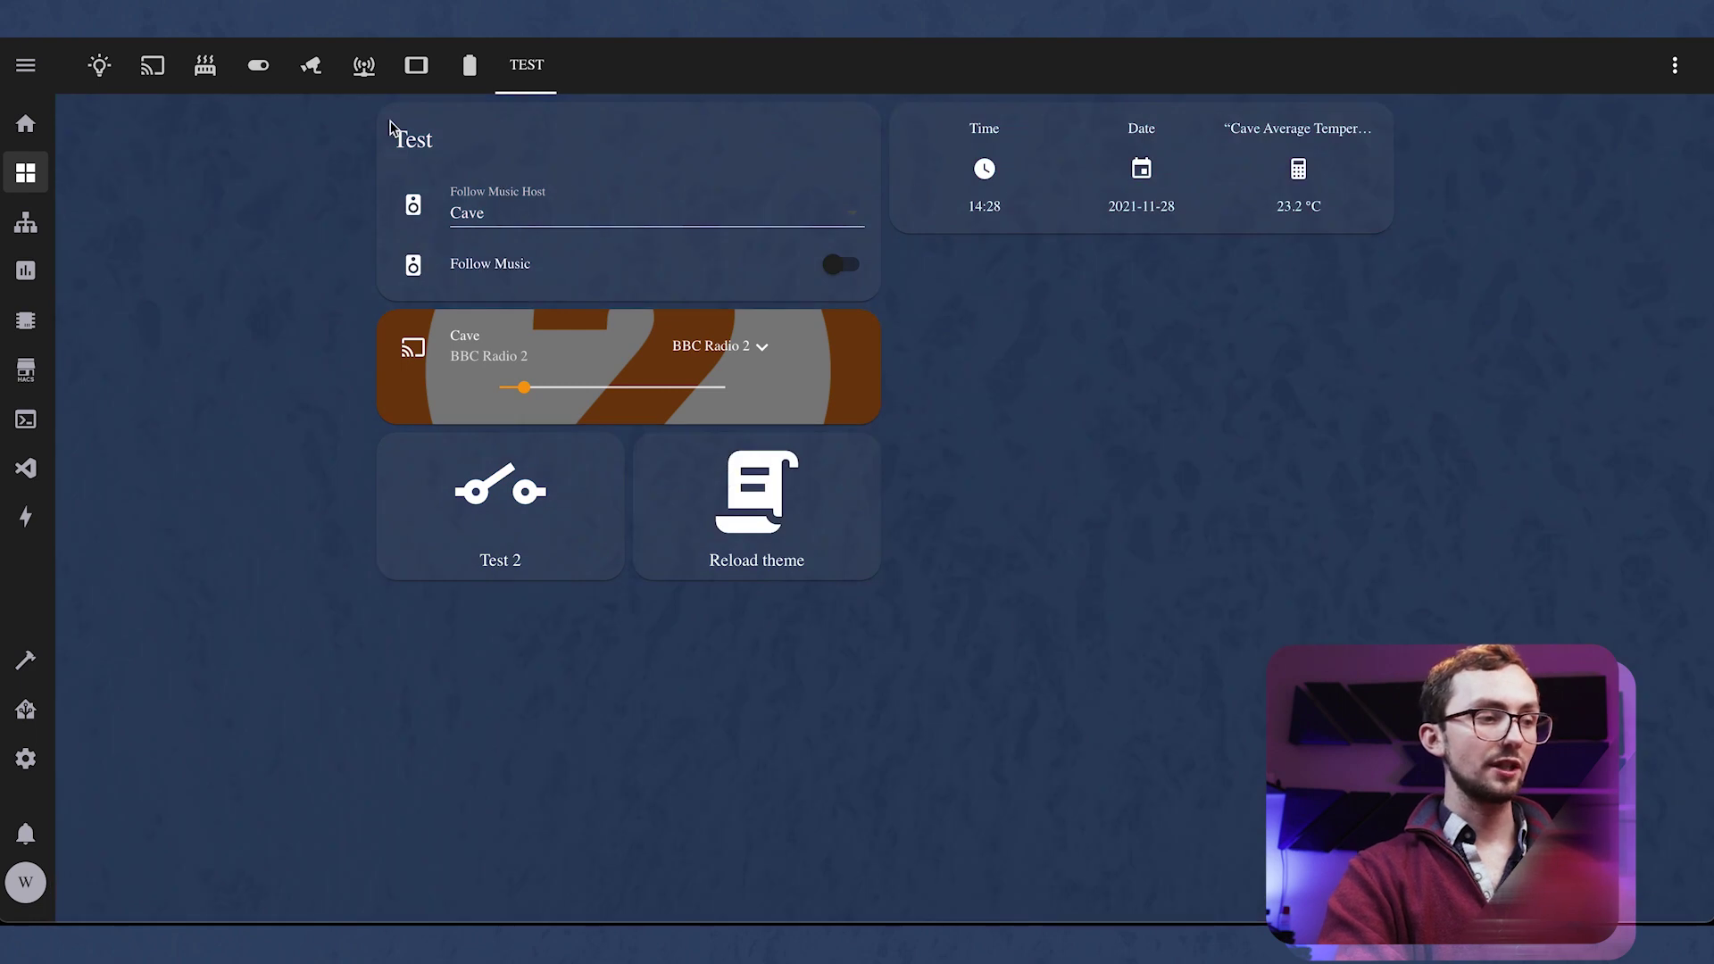
{"action": "left_click", "coordinate": [145, 71]}
{"action": "left_click", "coordinate": [525, 65]}
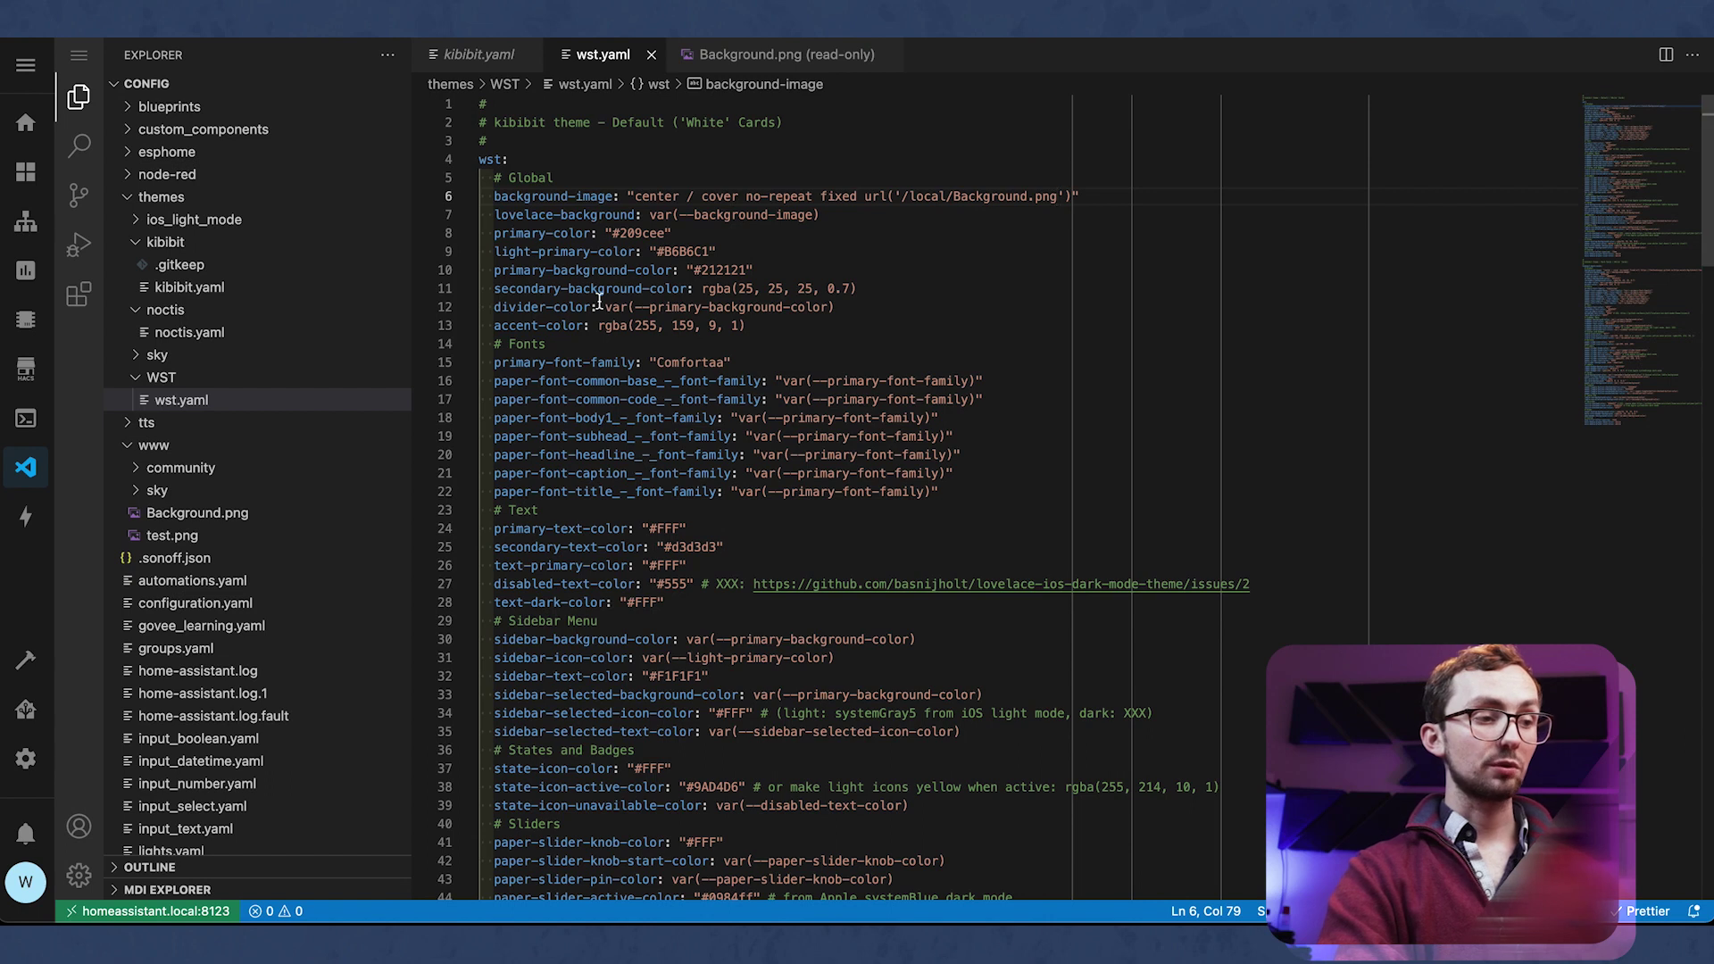
Step: Switch to Coolors and generate random color palettes until one containing 177E89, 084C61 and DB3A34 is found
{"action": "double_click", "coordinate": [688, 362]}
{"action": "double_click", "coordinate": [638, 233]}
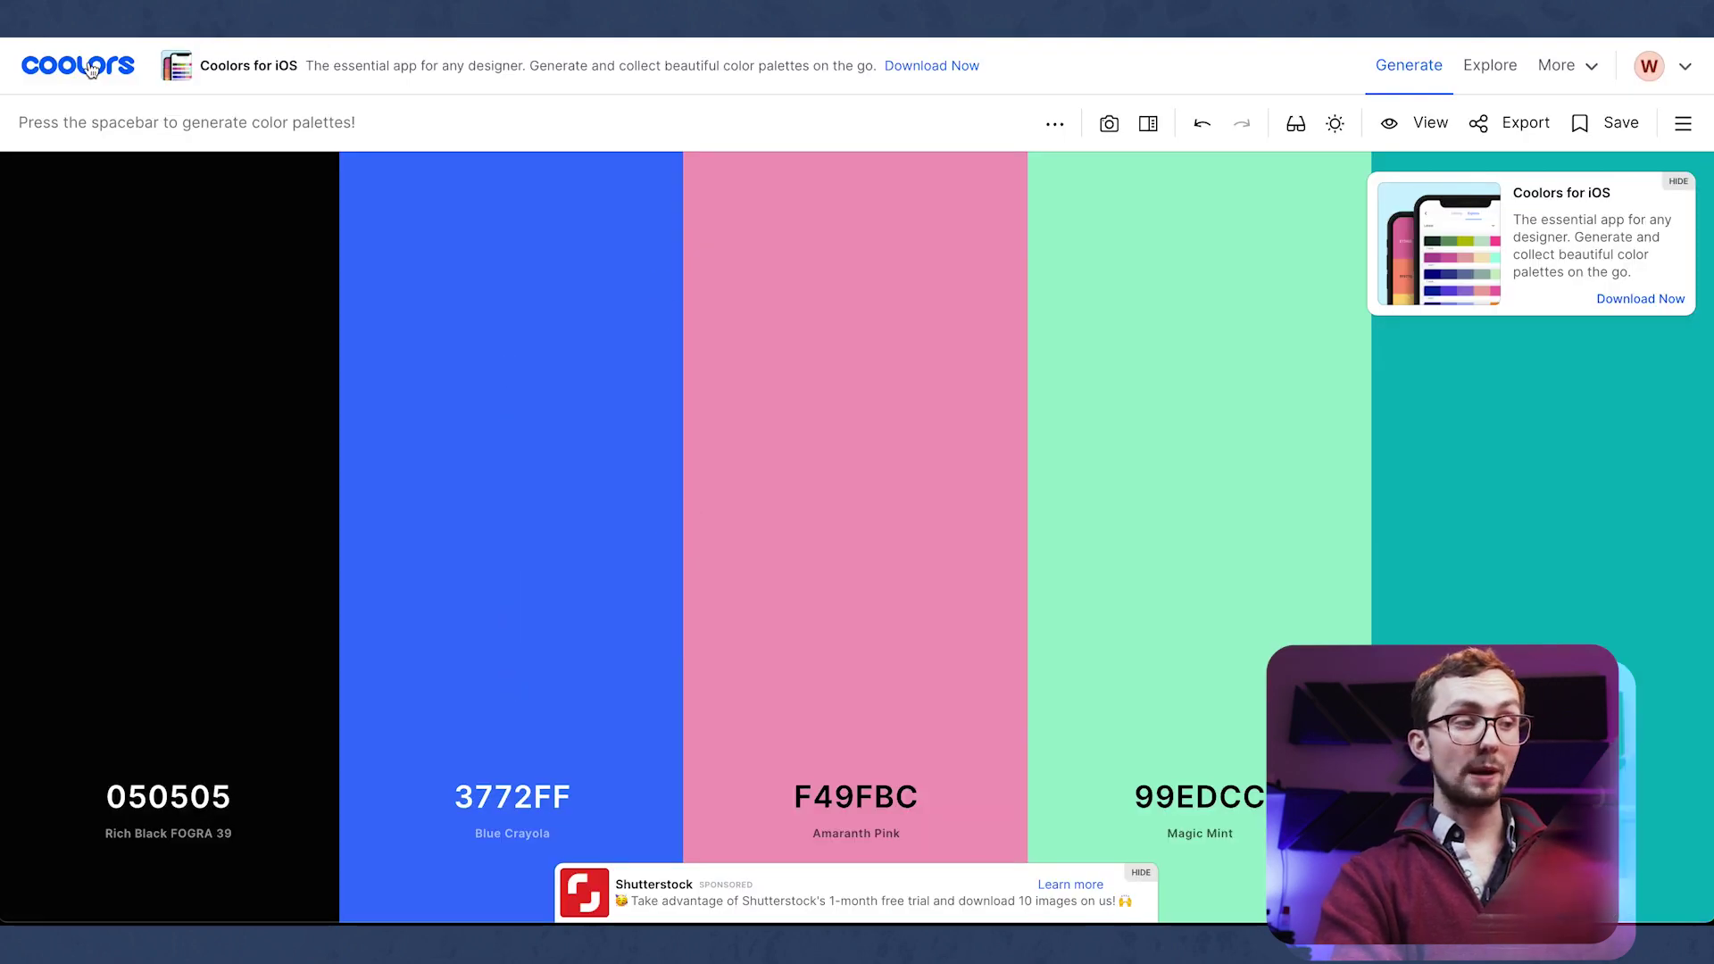
{"action": "mouse_move", "coordinate": [276, 322]}
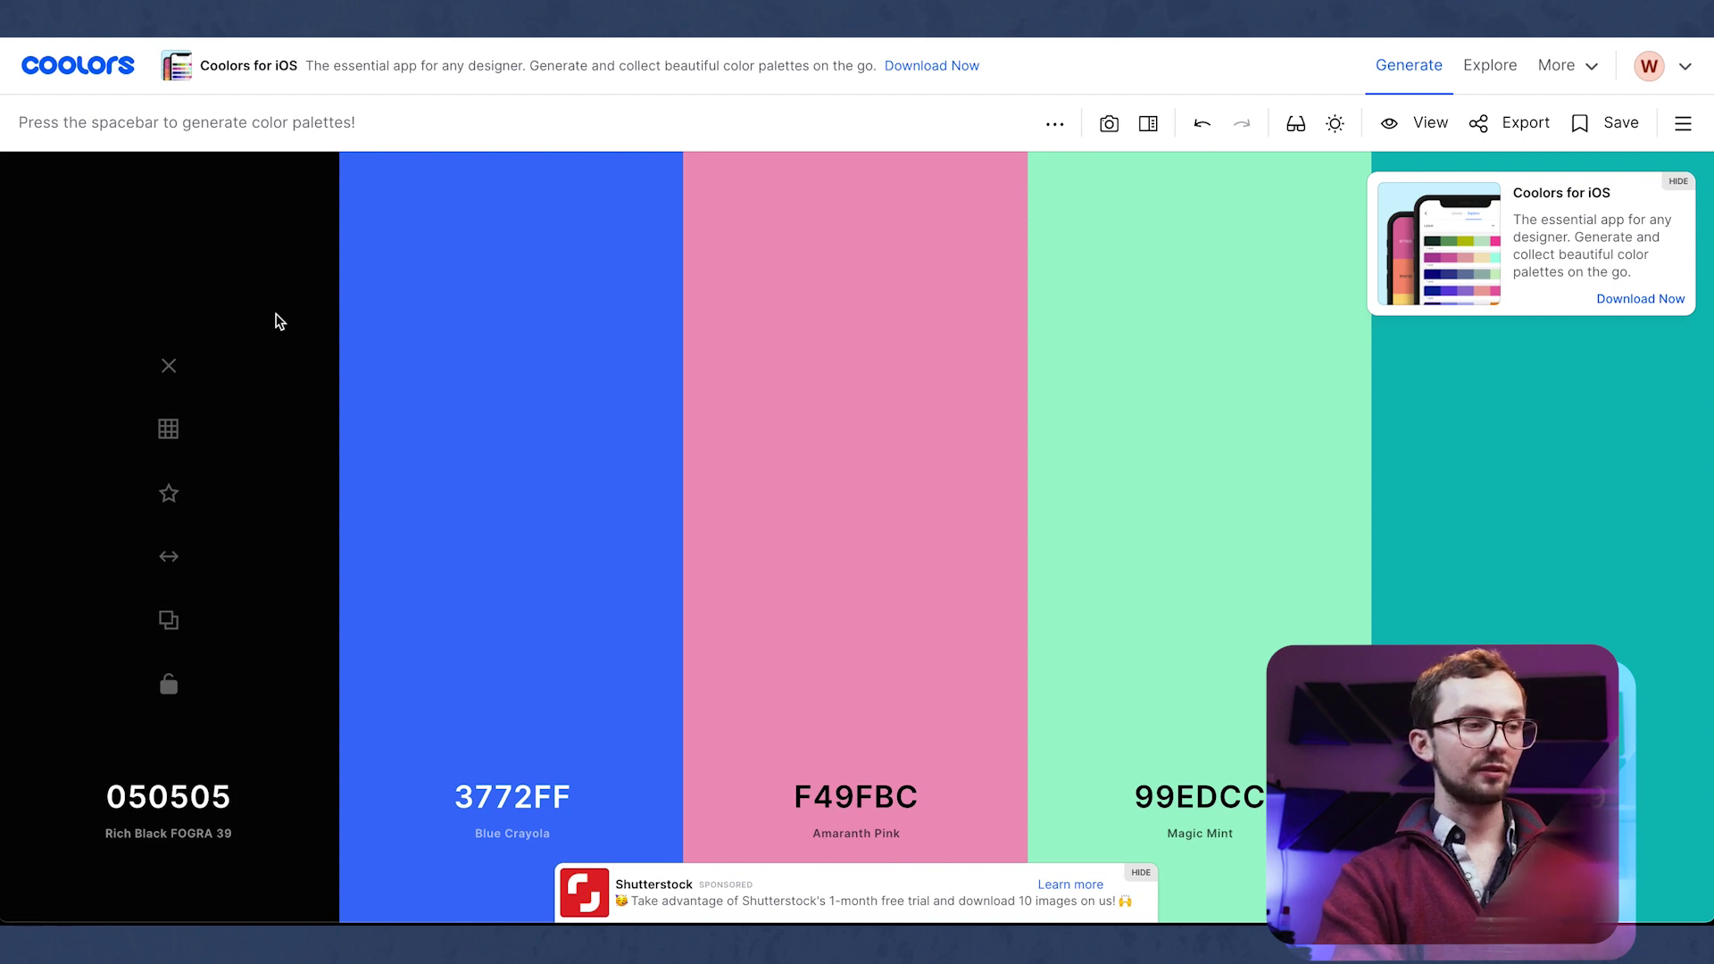
{"action": "key", "text": "space"}
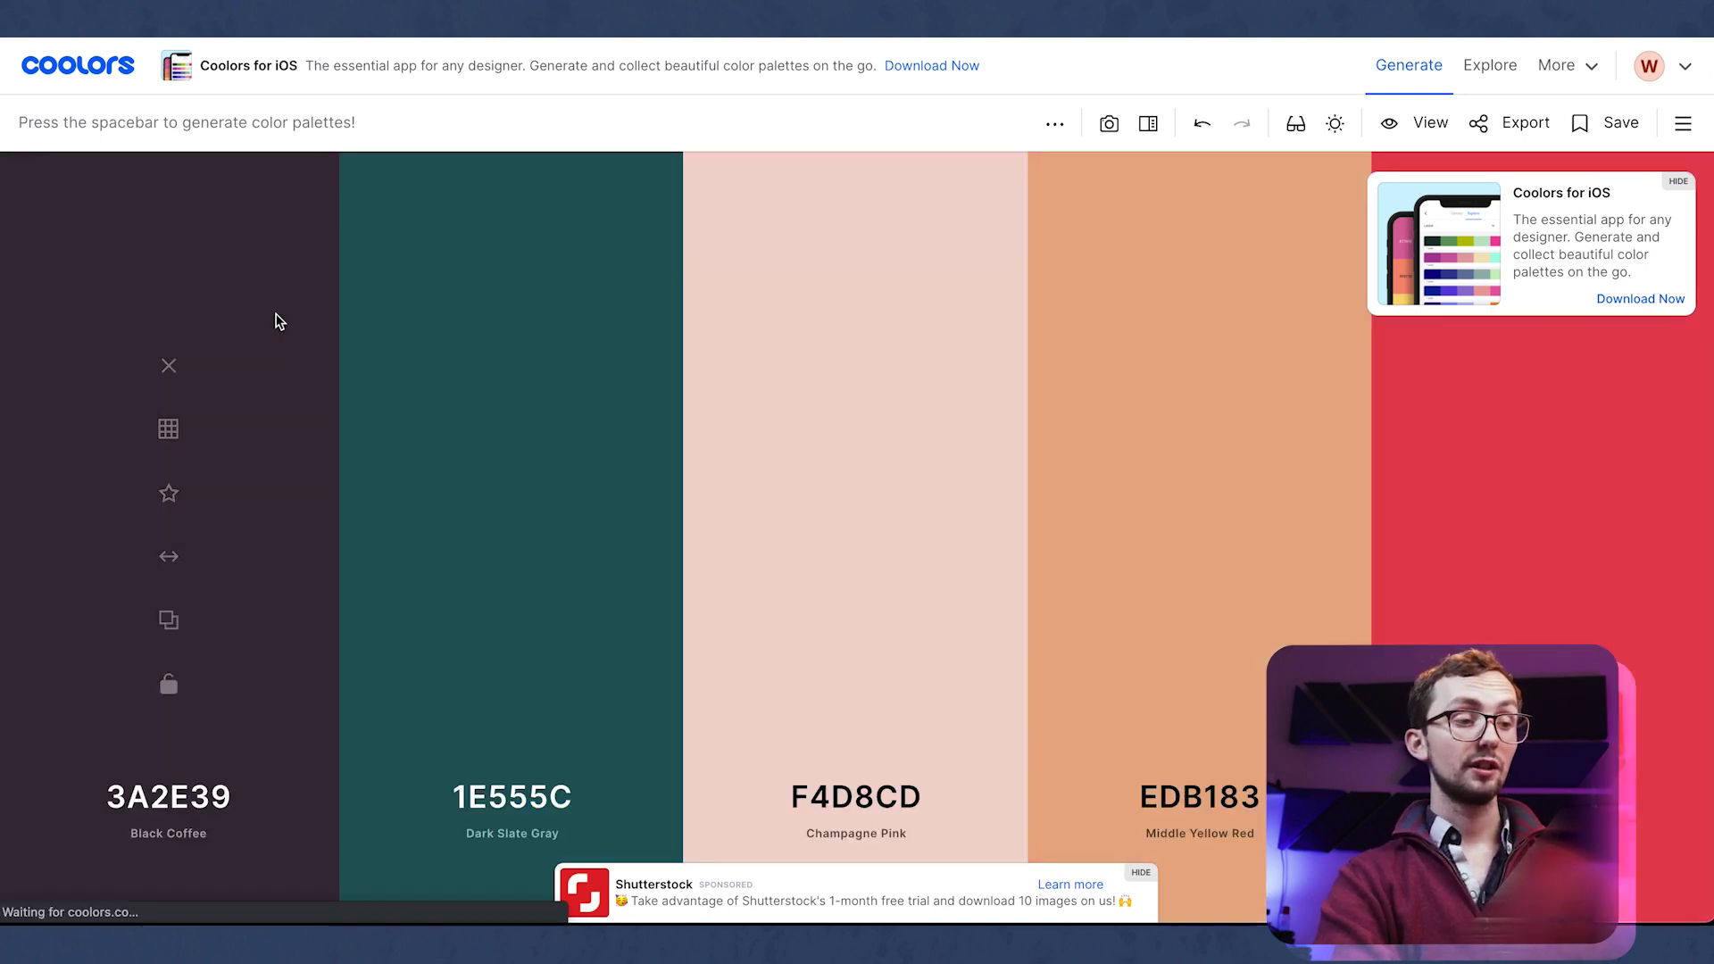
{"action": "key", "text": "space"}
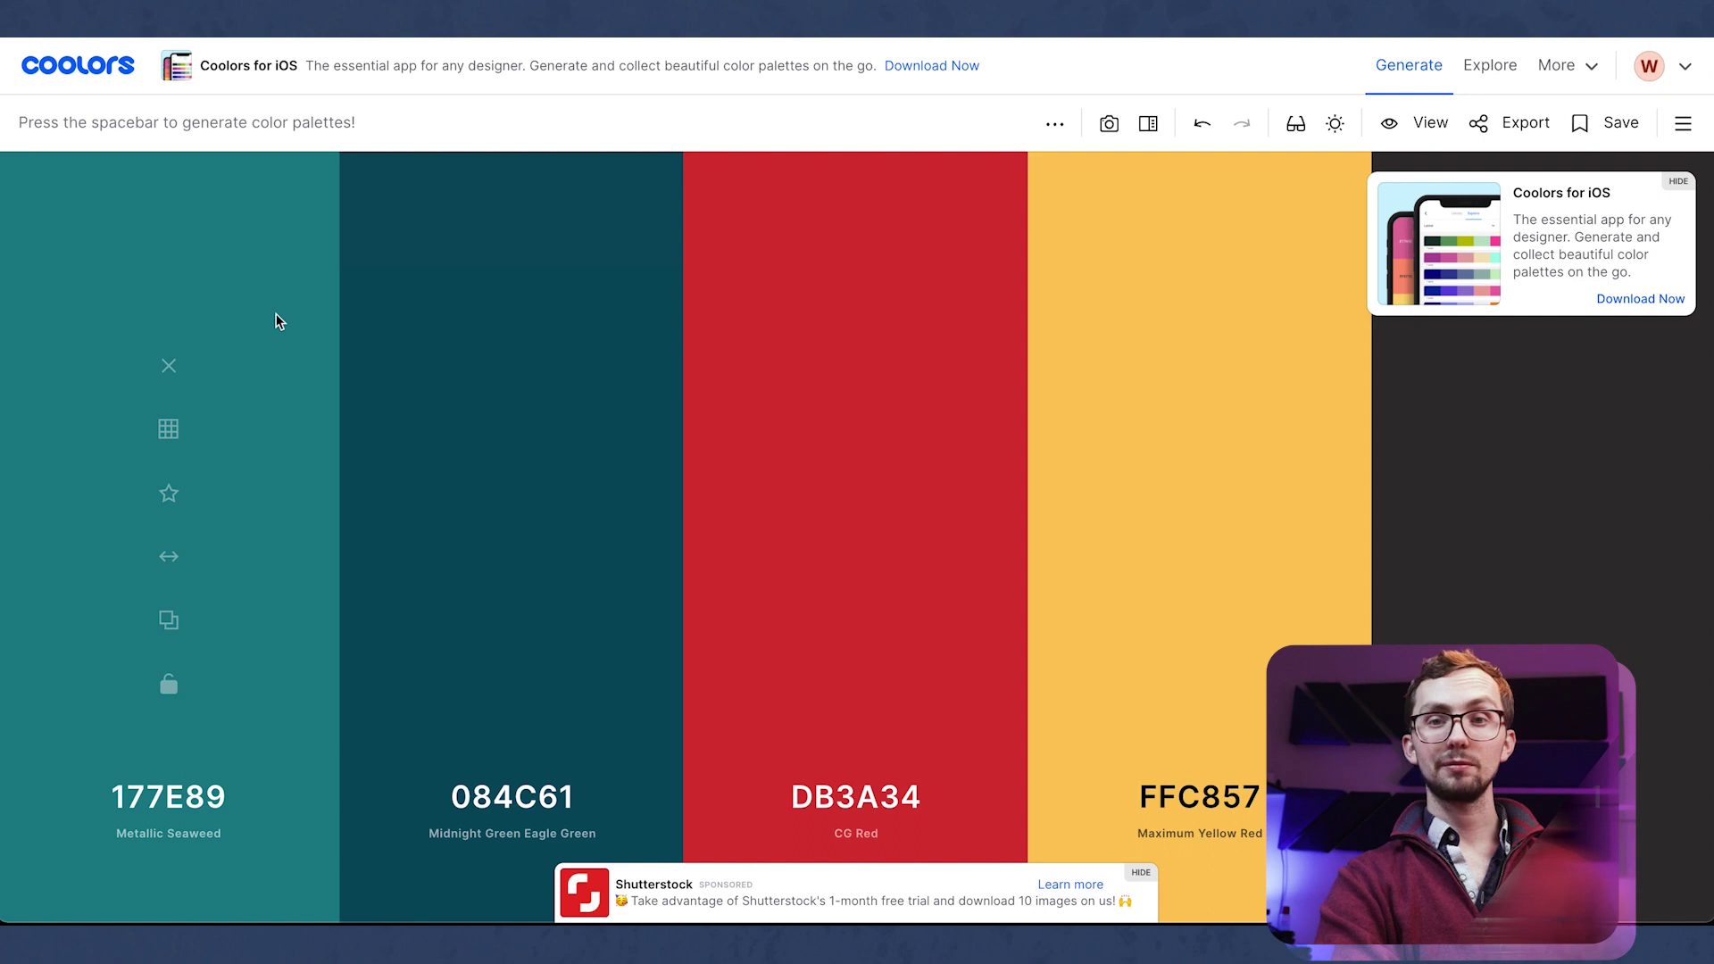
Step: Lock the colors 177E89, 084C61, DB3A34 and FAC748 while regenerating the unlocked ones, and look through the shades of 177E89
{"action": "left_click", "coordinate": [168, 684]}
{"action": "left_click", "coordinate": [513, 685]}
{"action": "left_click", "coordinate": [856, 685]}
{"action": "key", "text": "space"}
{"action": "key", "text": "space"}
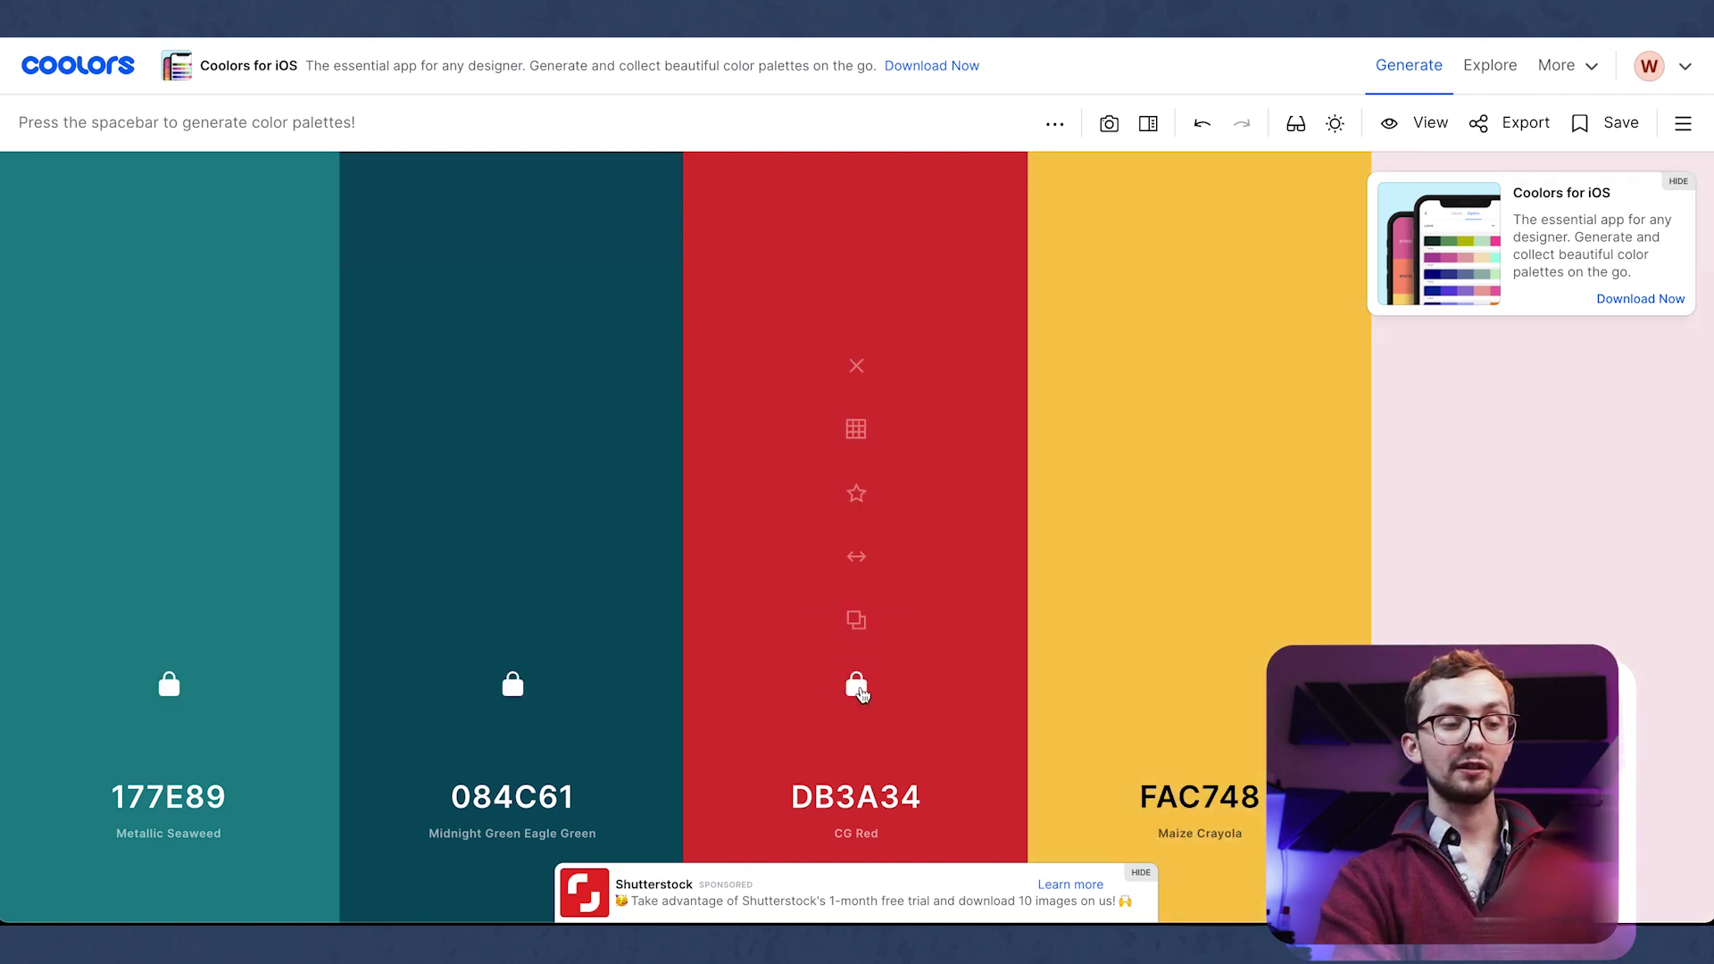
{"action": "left_click", "coordinate": [1200, 685]}
{"action": "key", "text": "space"}
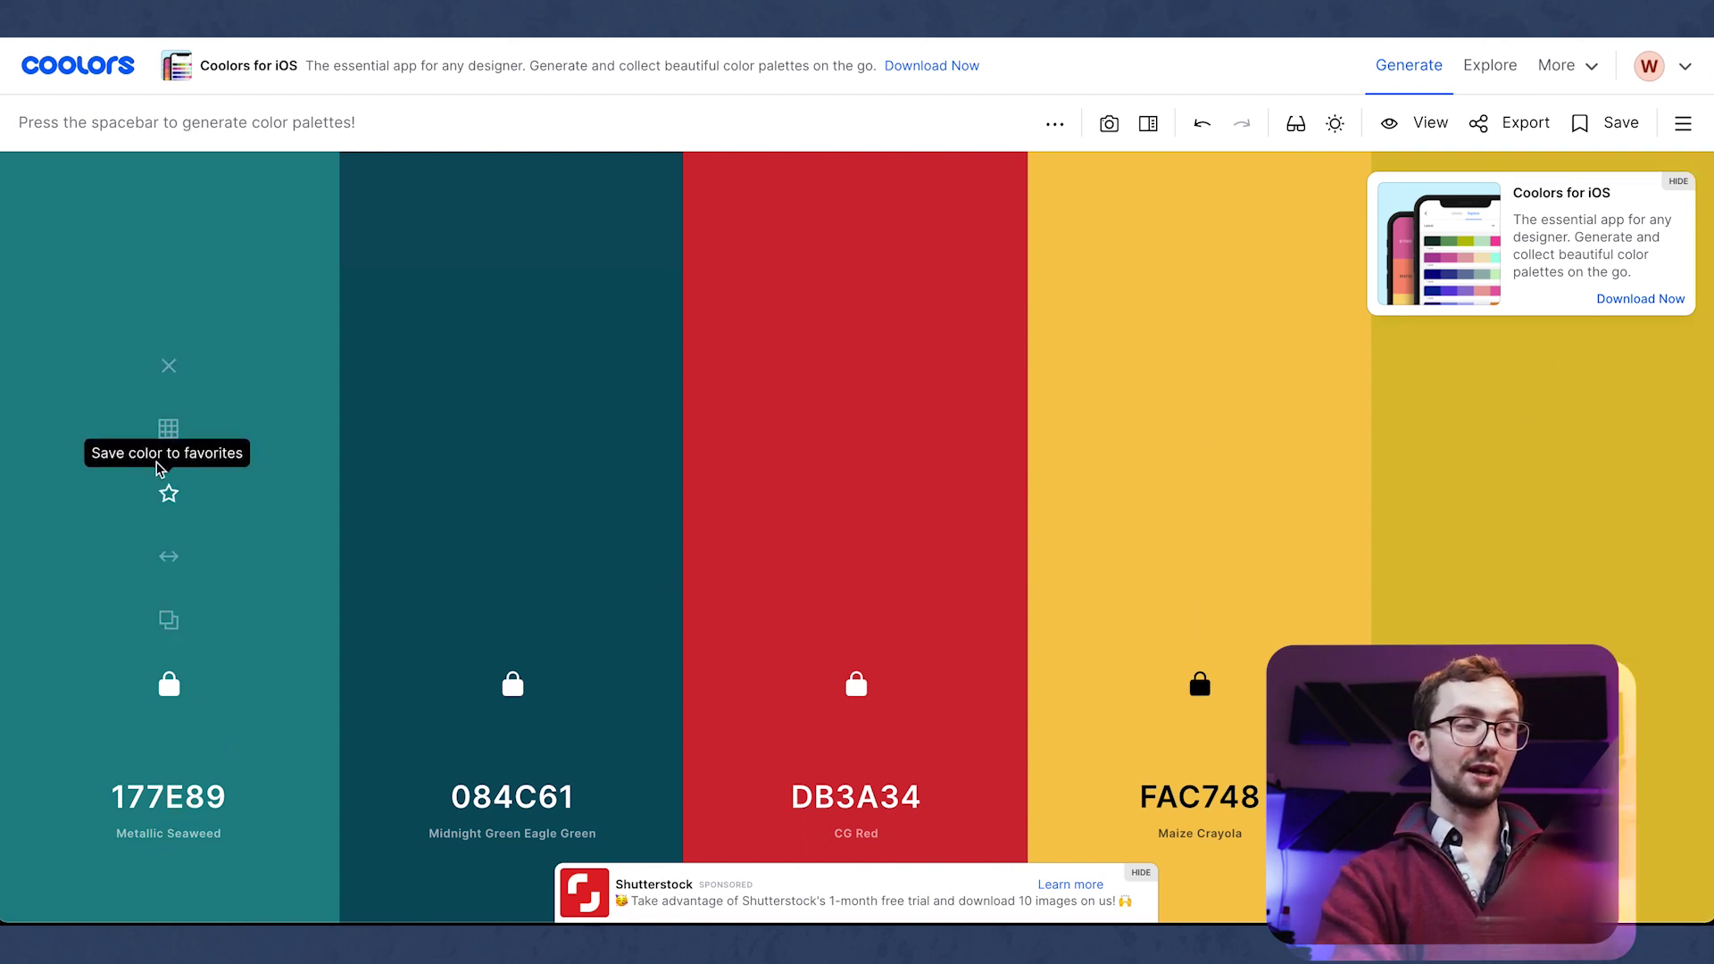
{"action": "left_click", "coordinate": [169, 430]}
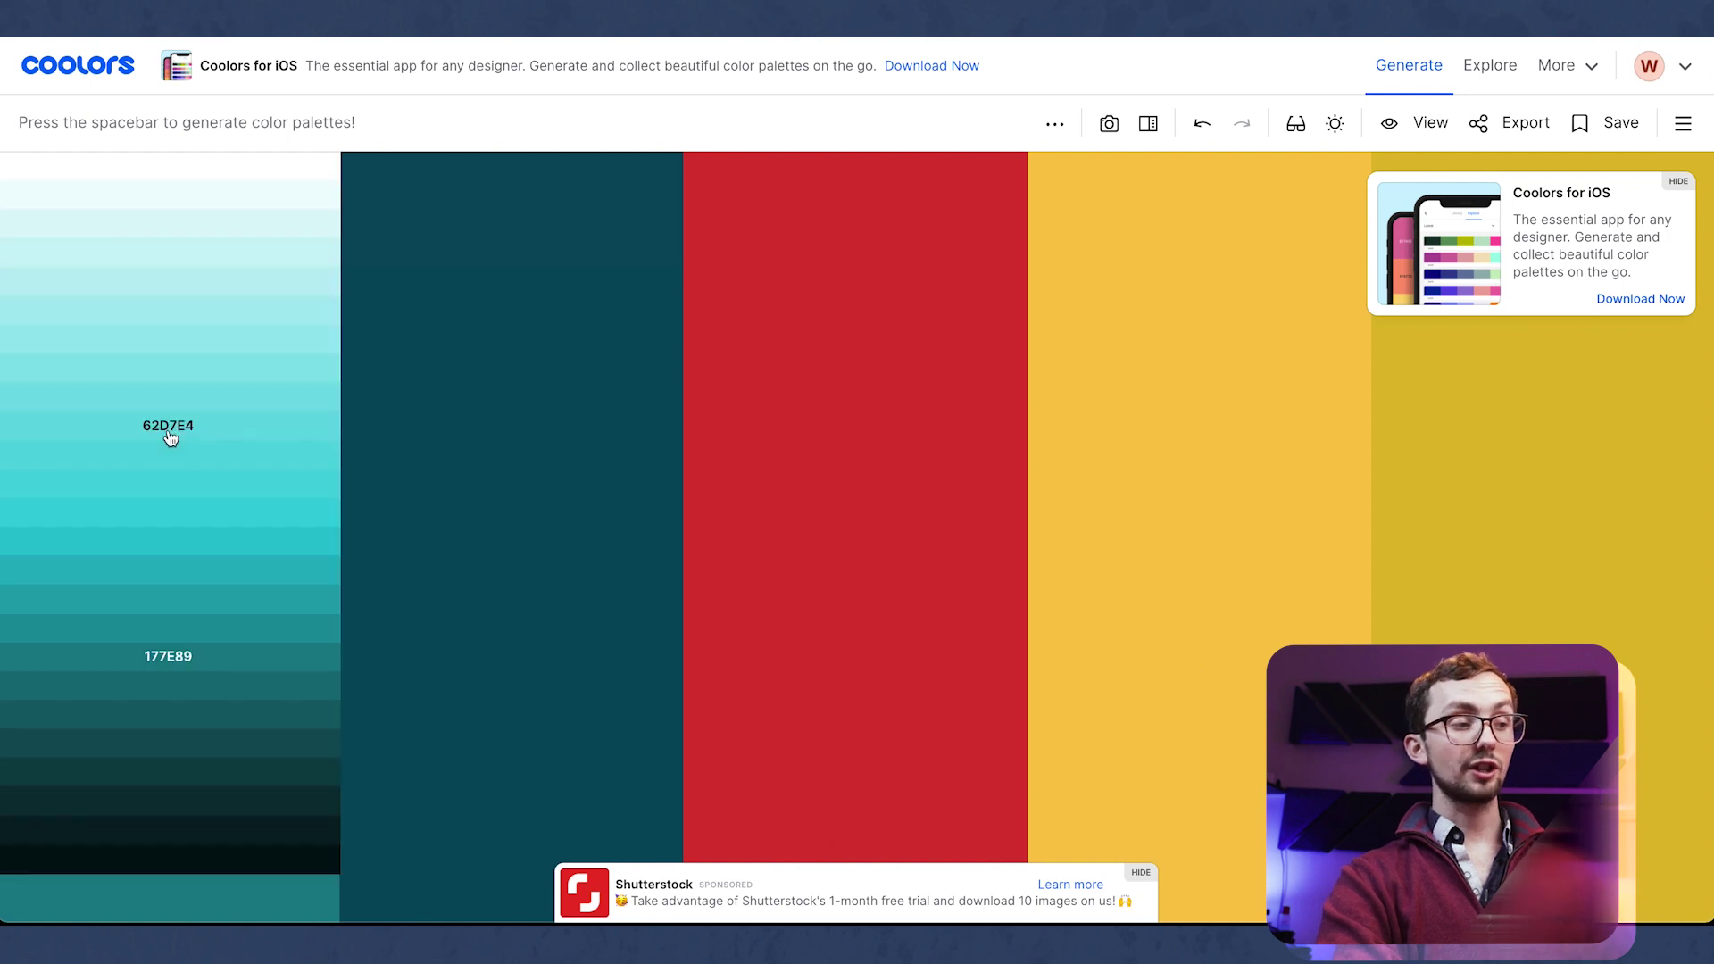
{"action": "left_click", "coordinate": [204, 634]}
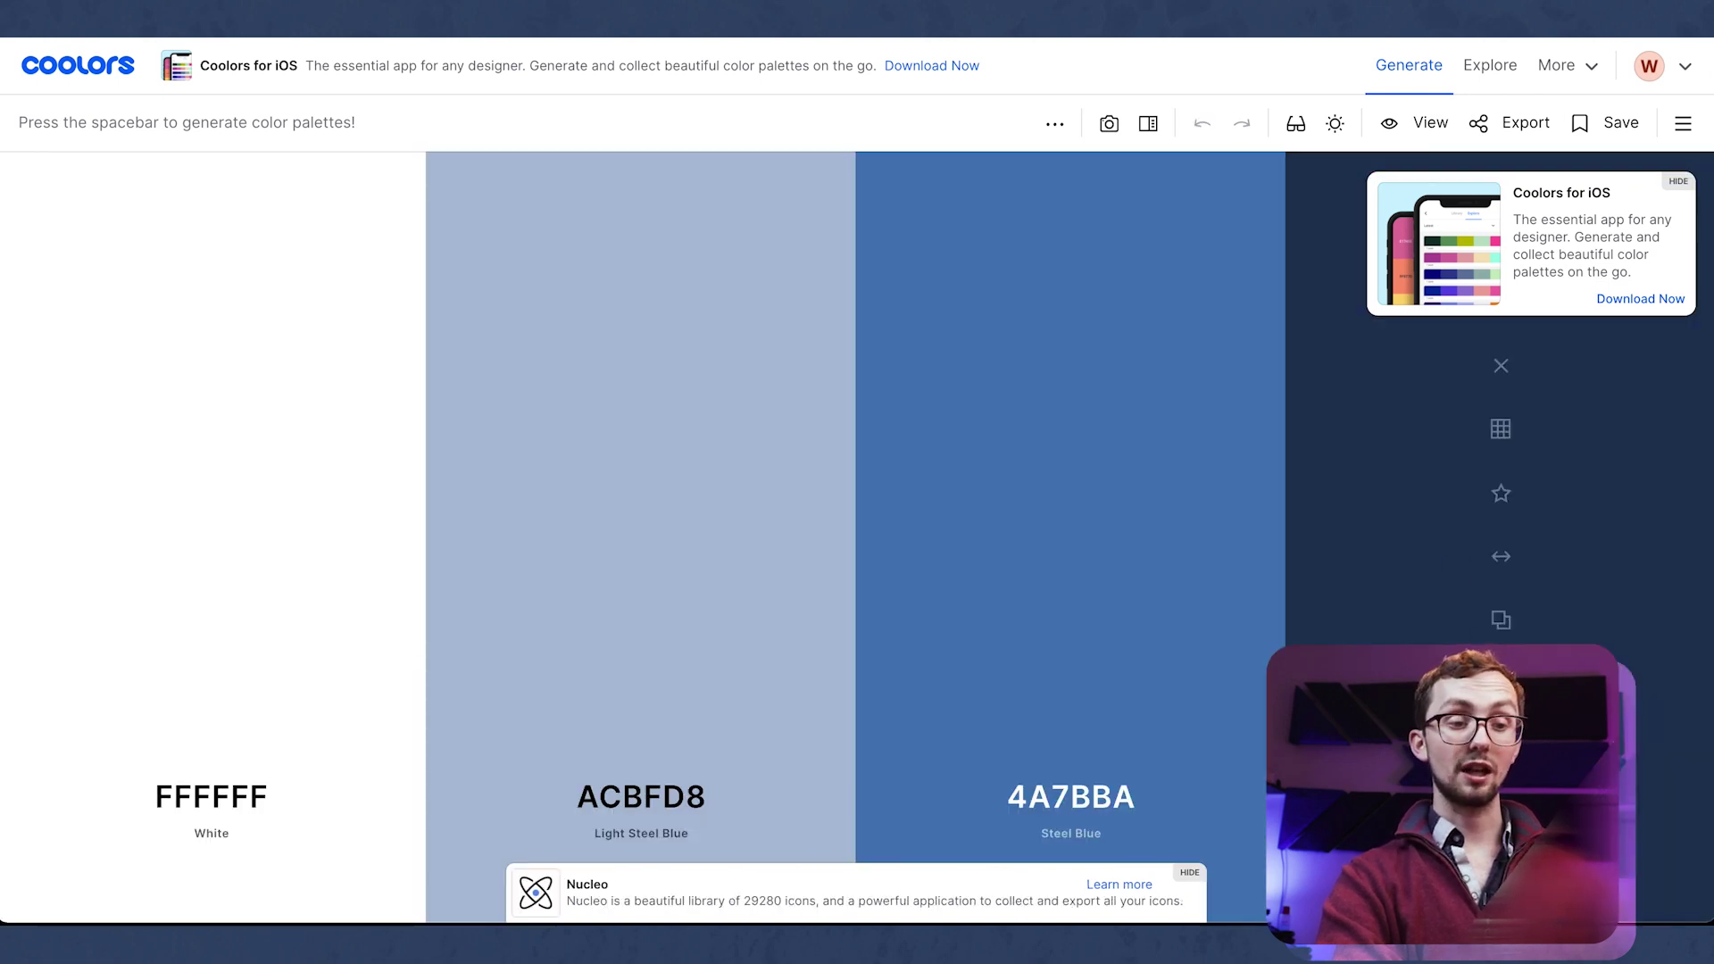
Step: Copy colors from the blue Coolors palette into wst.yaml, setting primary-background-color to #1D3557 and primary-color to #ACBFD8
{"action": "left_click", "coordinate": [1501, 619]}
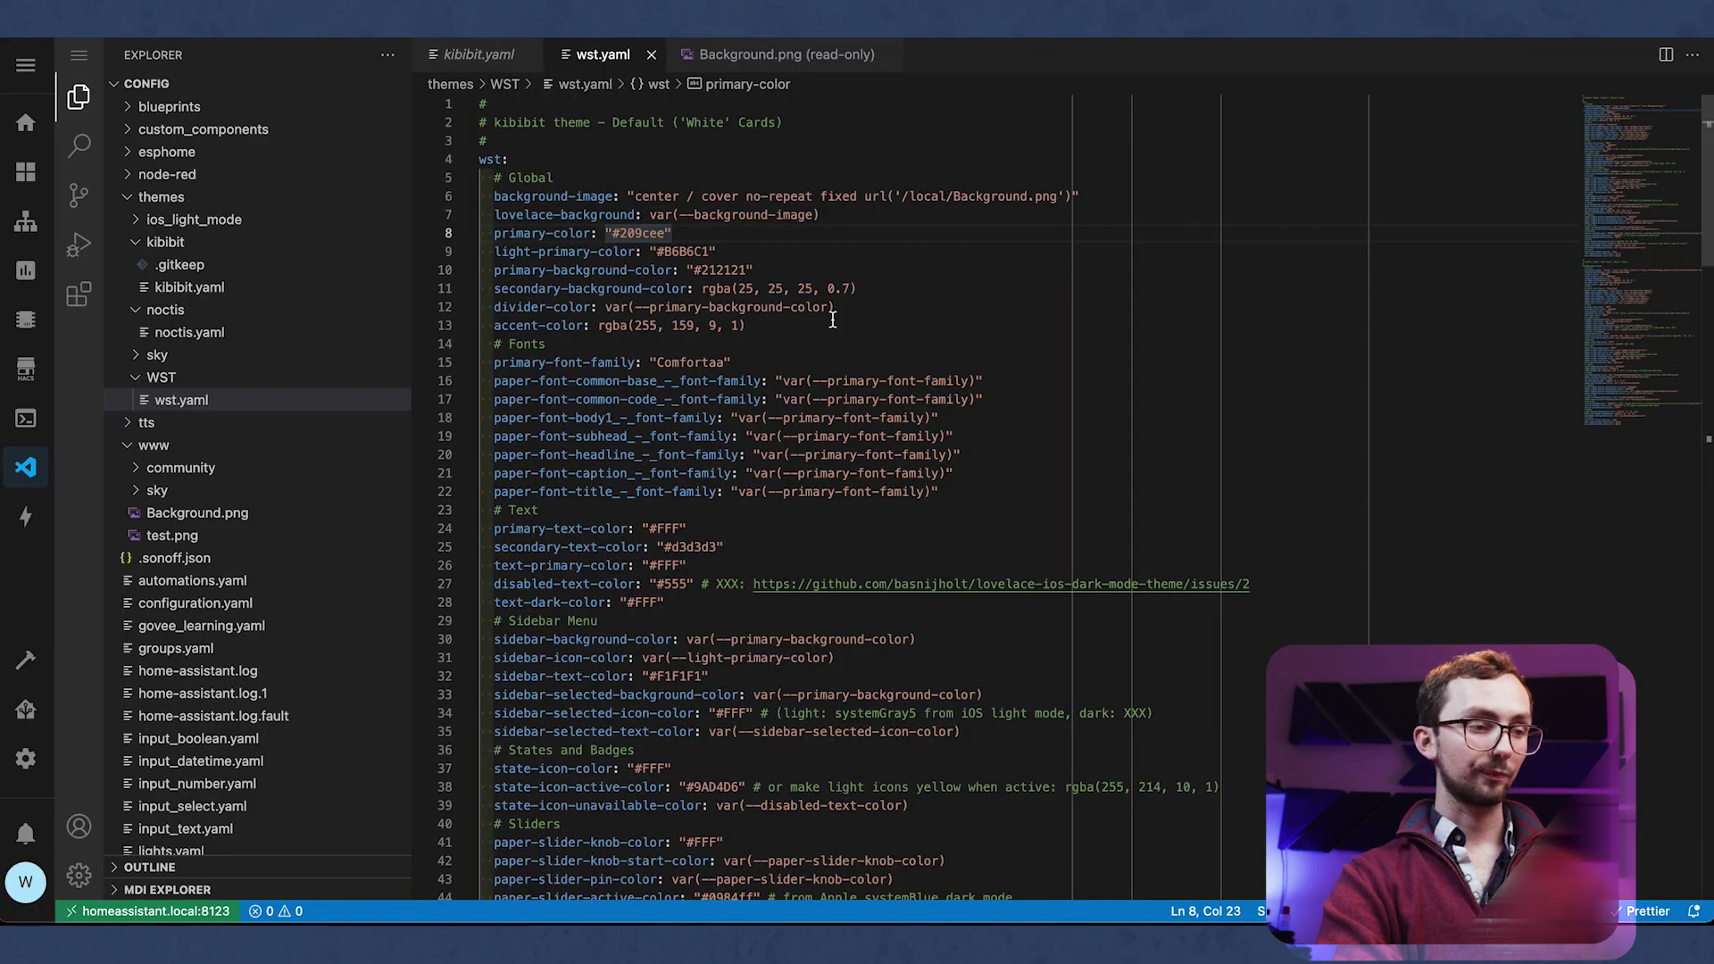
{"action": "double_click", "coordinate": [719, 269]}
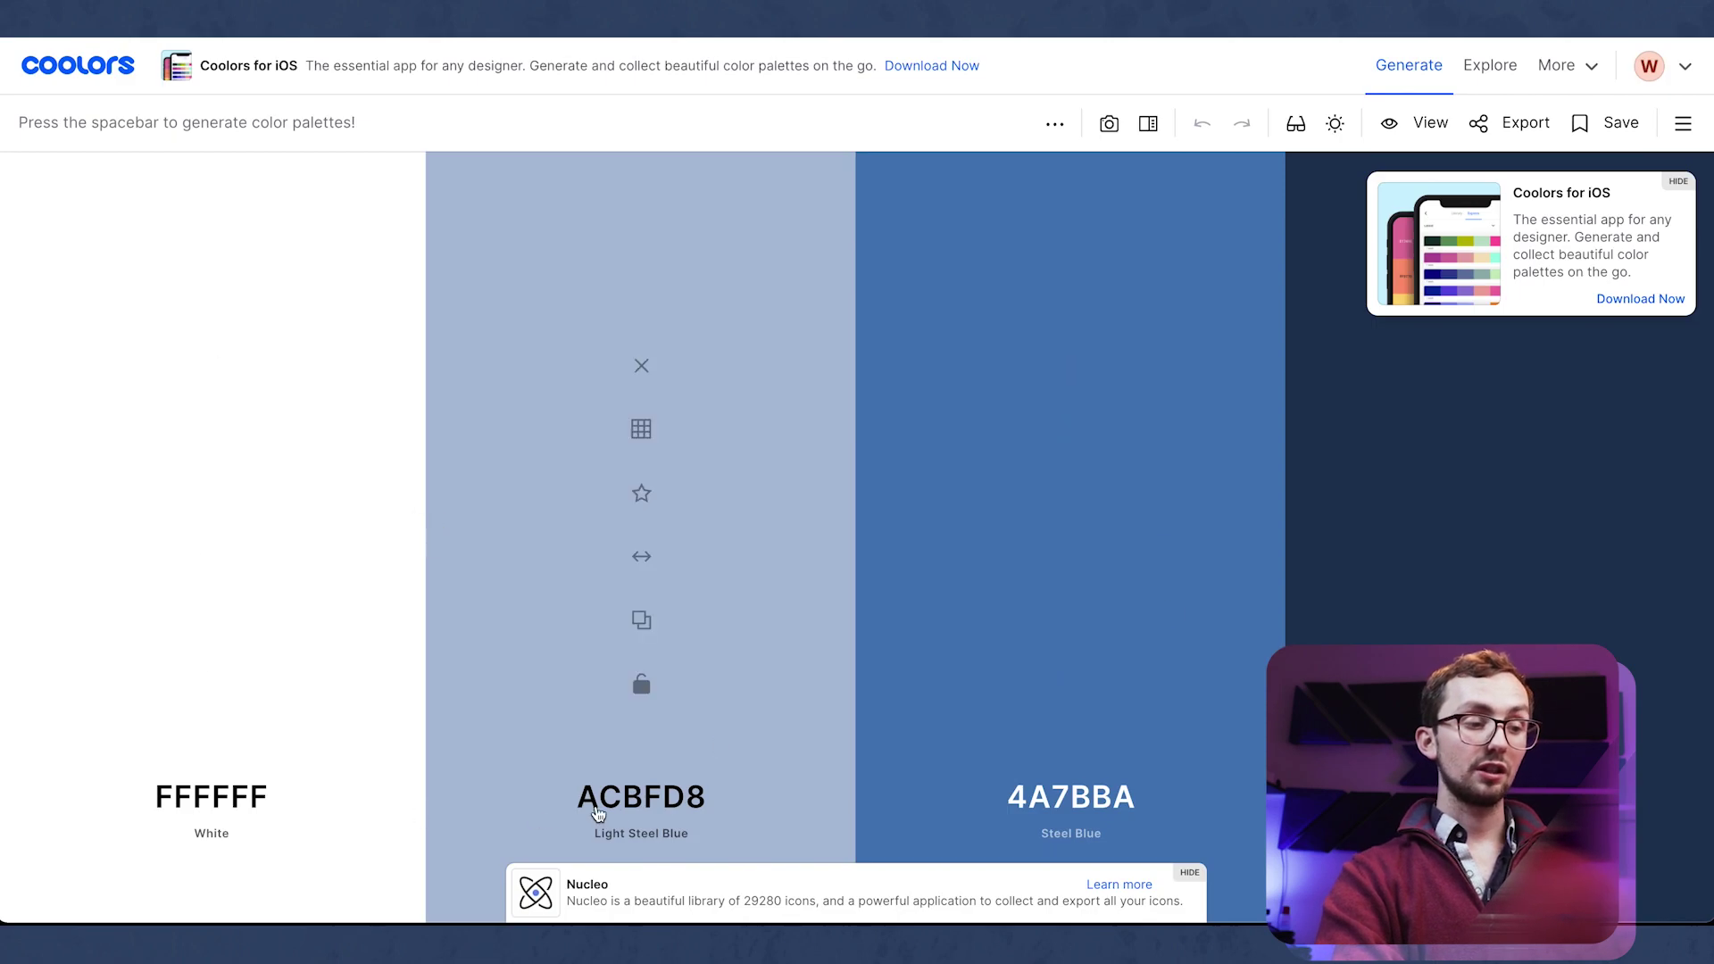
{"action": "left_click", "coordinate": [597, 812]}
{"action": "left_click", "coordinate": [641, 620]}
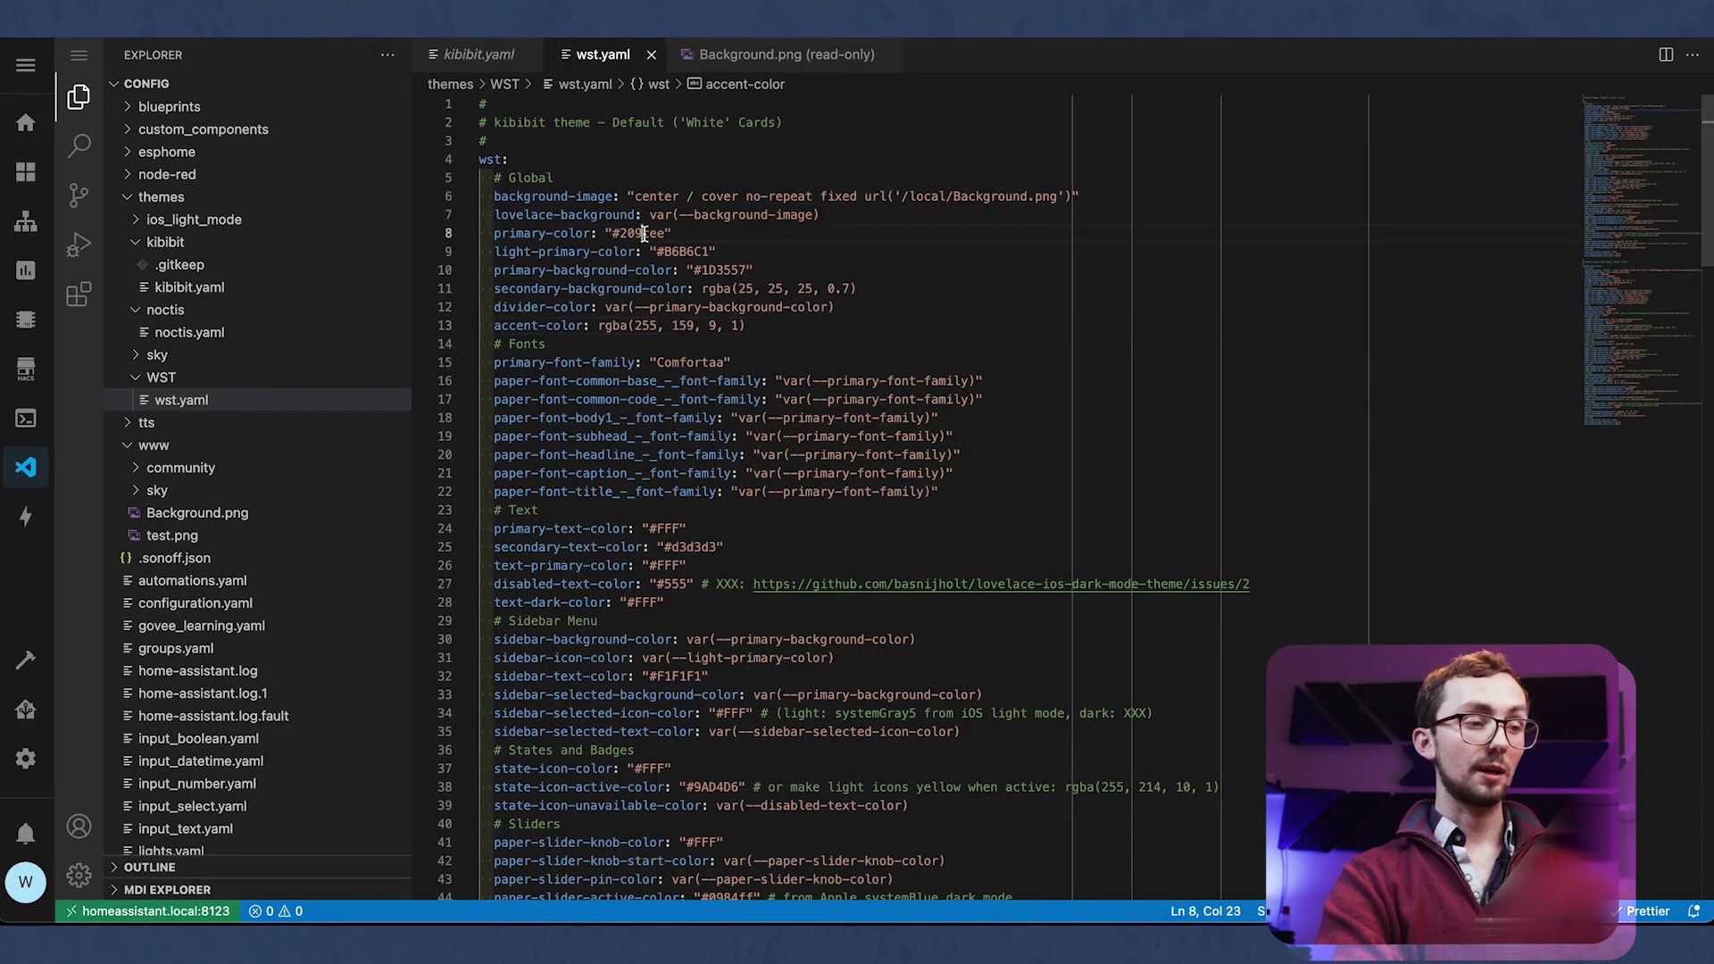
{"action": "double_click", "coordinate": [645, 234]}
{"action": "left_click", "coordinate": [645, 234]}
{"action": "key", "text": "ctrl+v"}
{"action": "double_click", "coordinate": [687, 232]}
{"action": "key", "text": "ctrl+v"}
Step: Set light-primary-color to #FFF in wst.yaml and reload the theme from the Test dashboard
{"action": "double_click", "coordinate": [684, 252]}
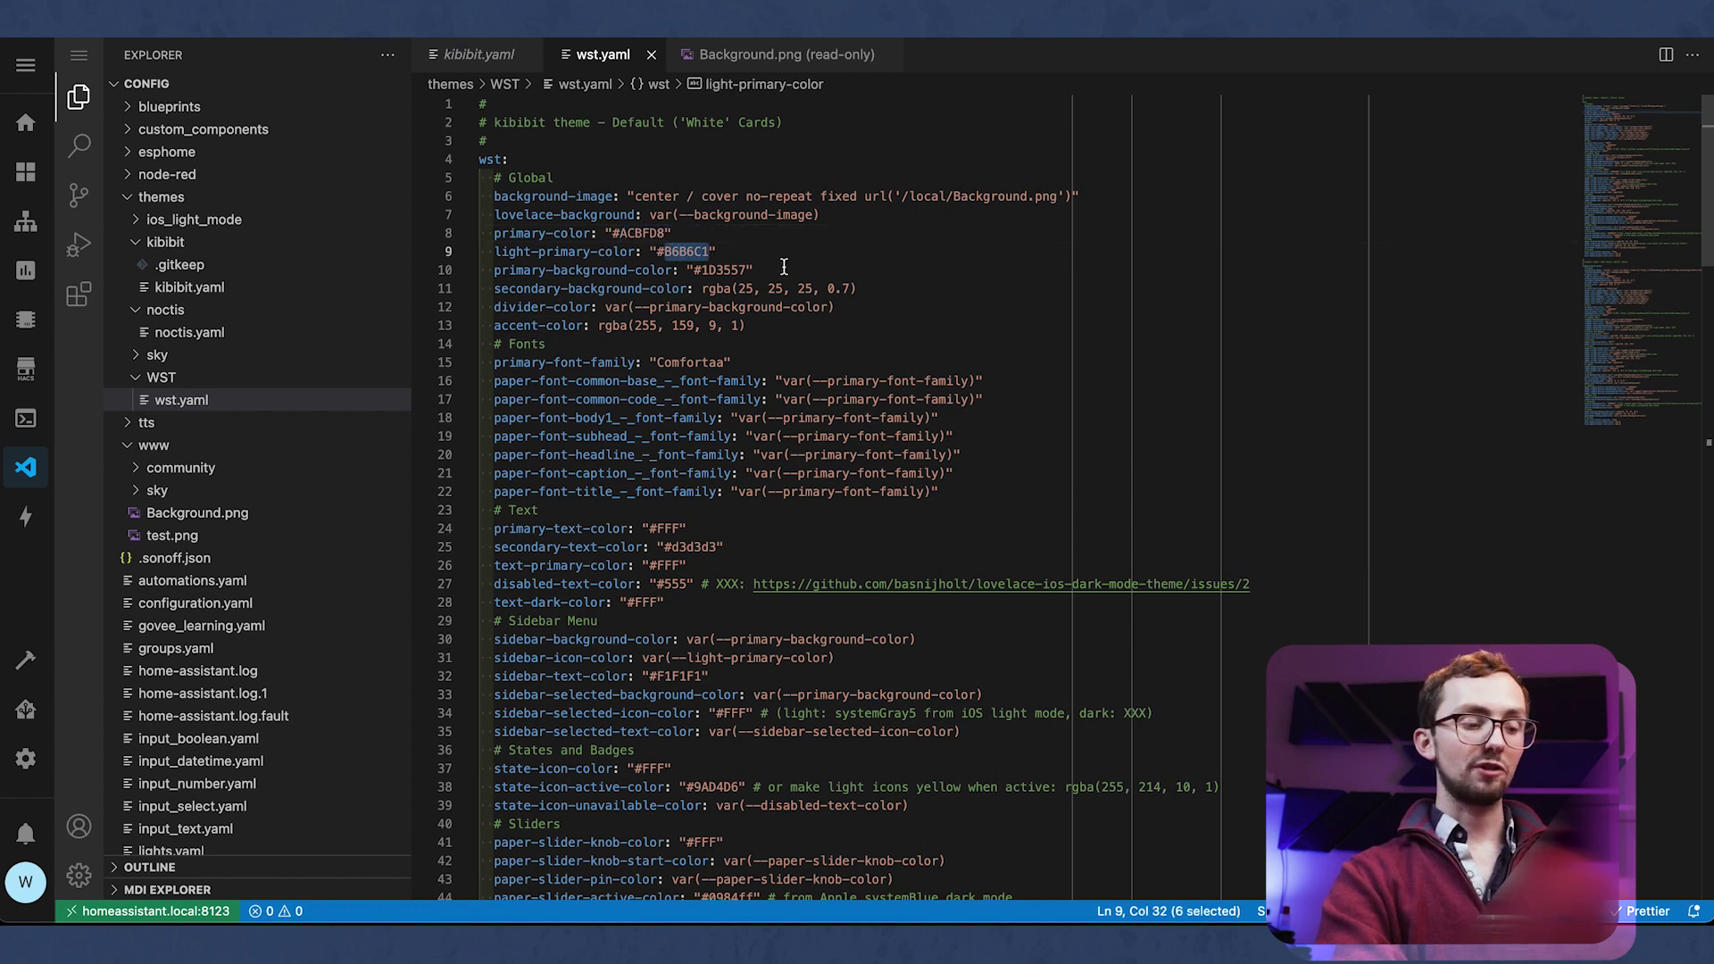
{"action": "type", "text": "FFF"}
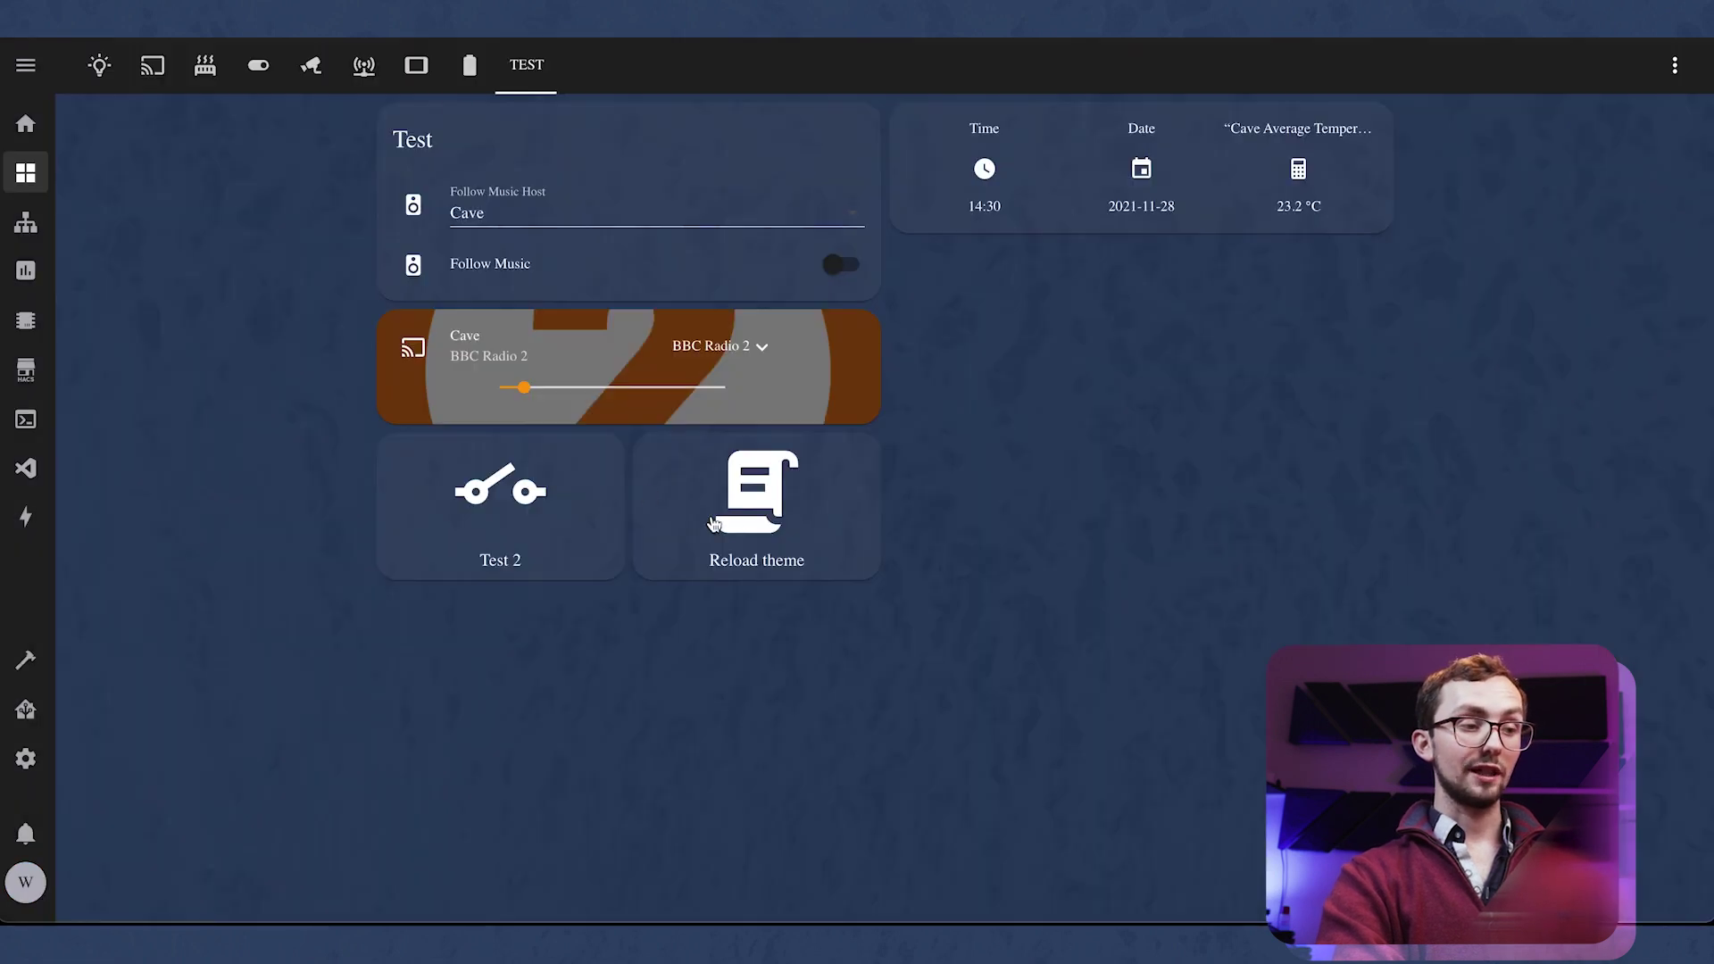
{"action": "left_click", "coordinate": [752, 533]}
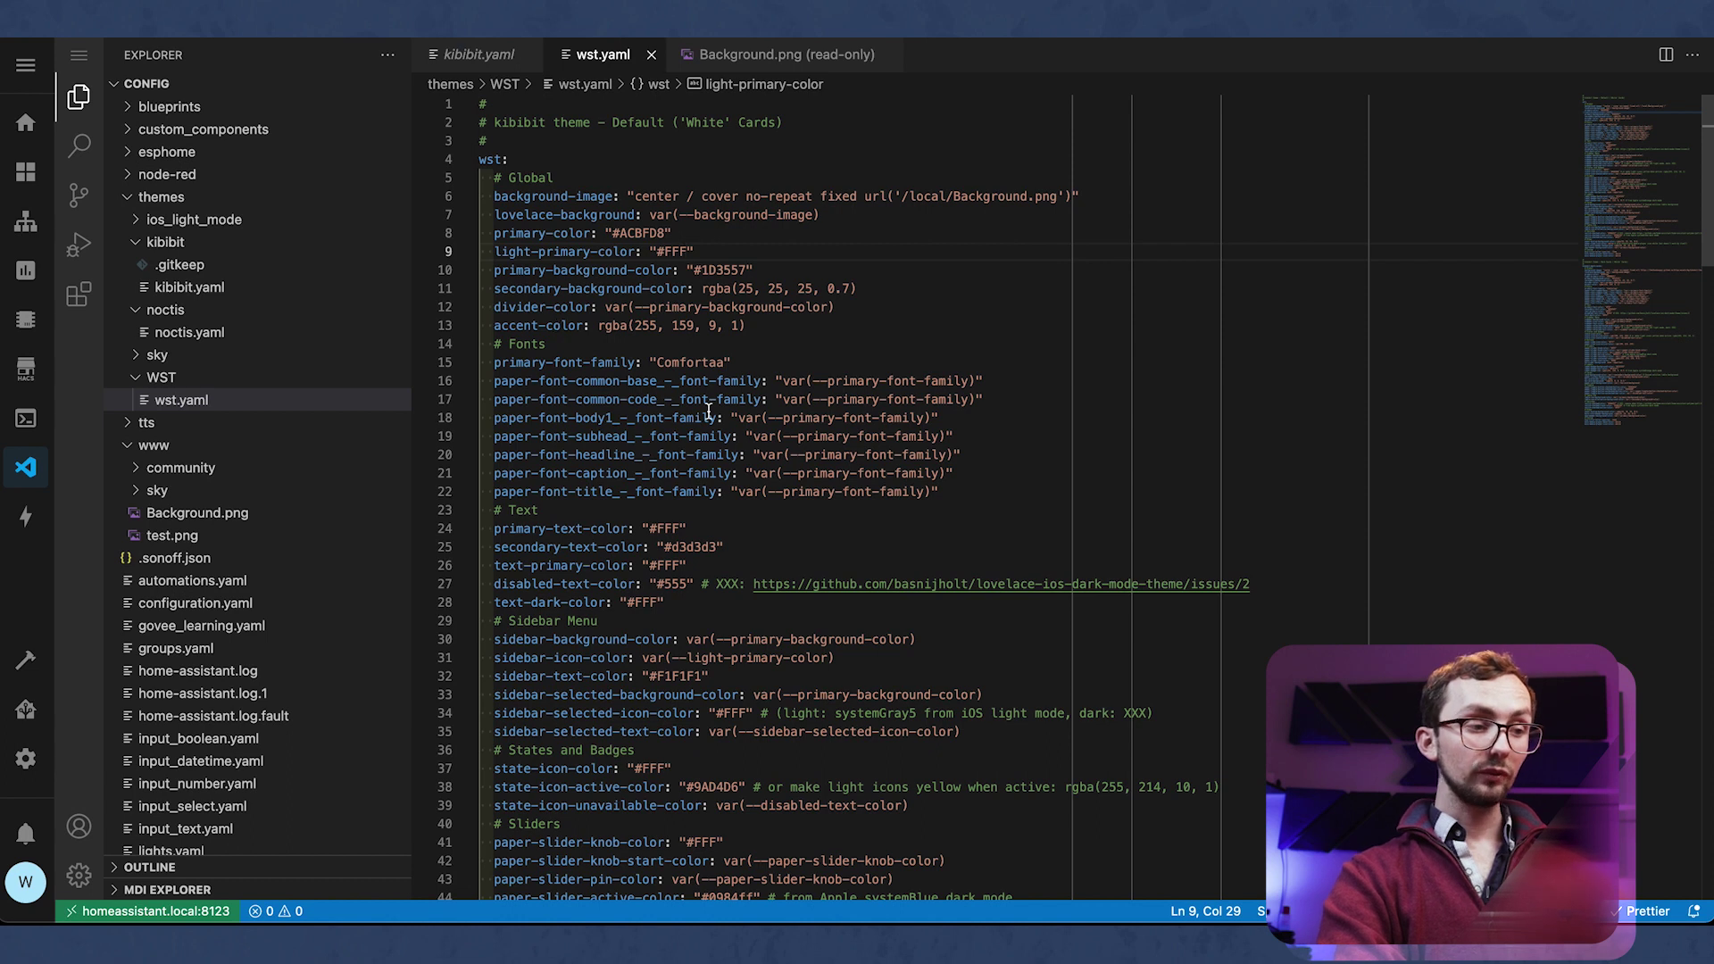
Step: Switch to Google Fonts, search for "rale" and open the Raleway font family
{"action": "double_click", "coordinate": [686, 364]}
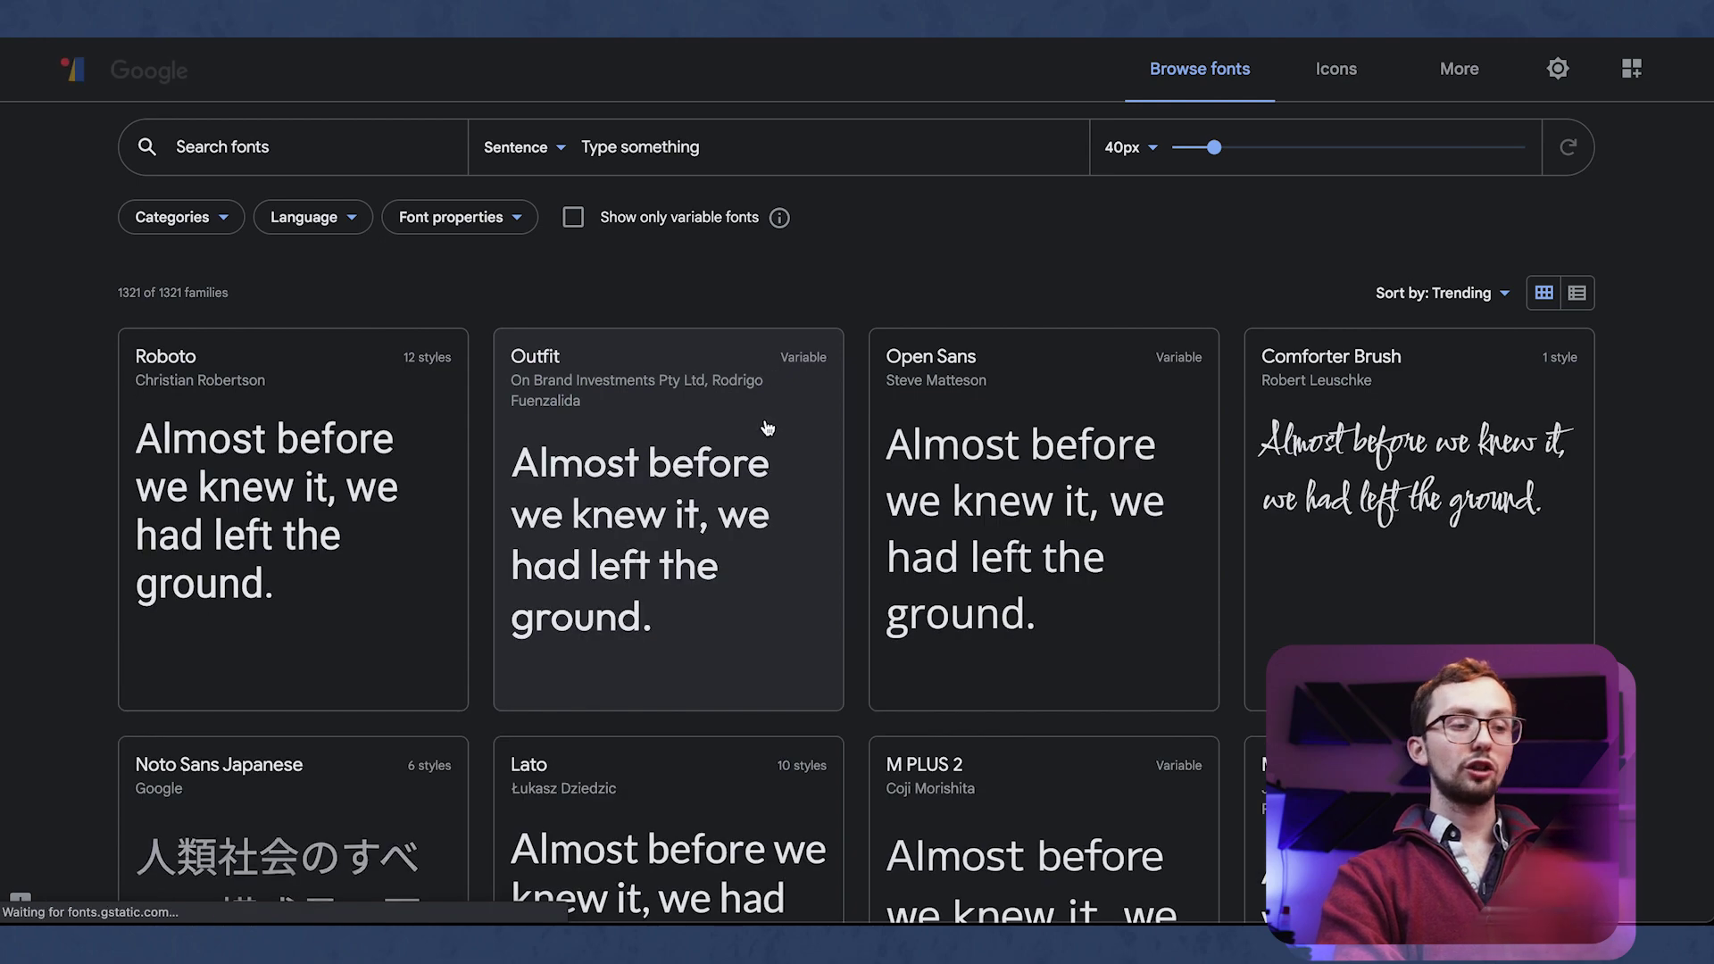
{"action": "scroll", "coordinate": [765, 527], "scroll_direction": "down", "scroll_amount": 14}
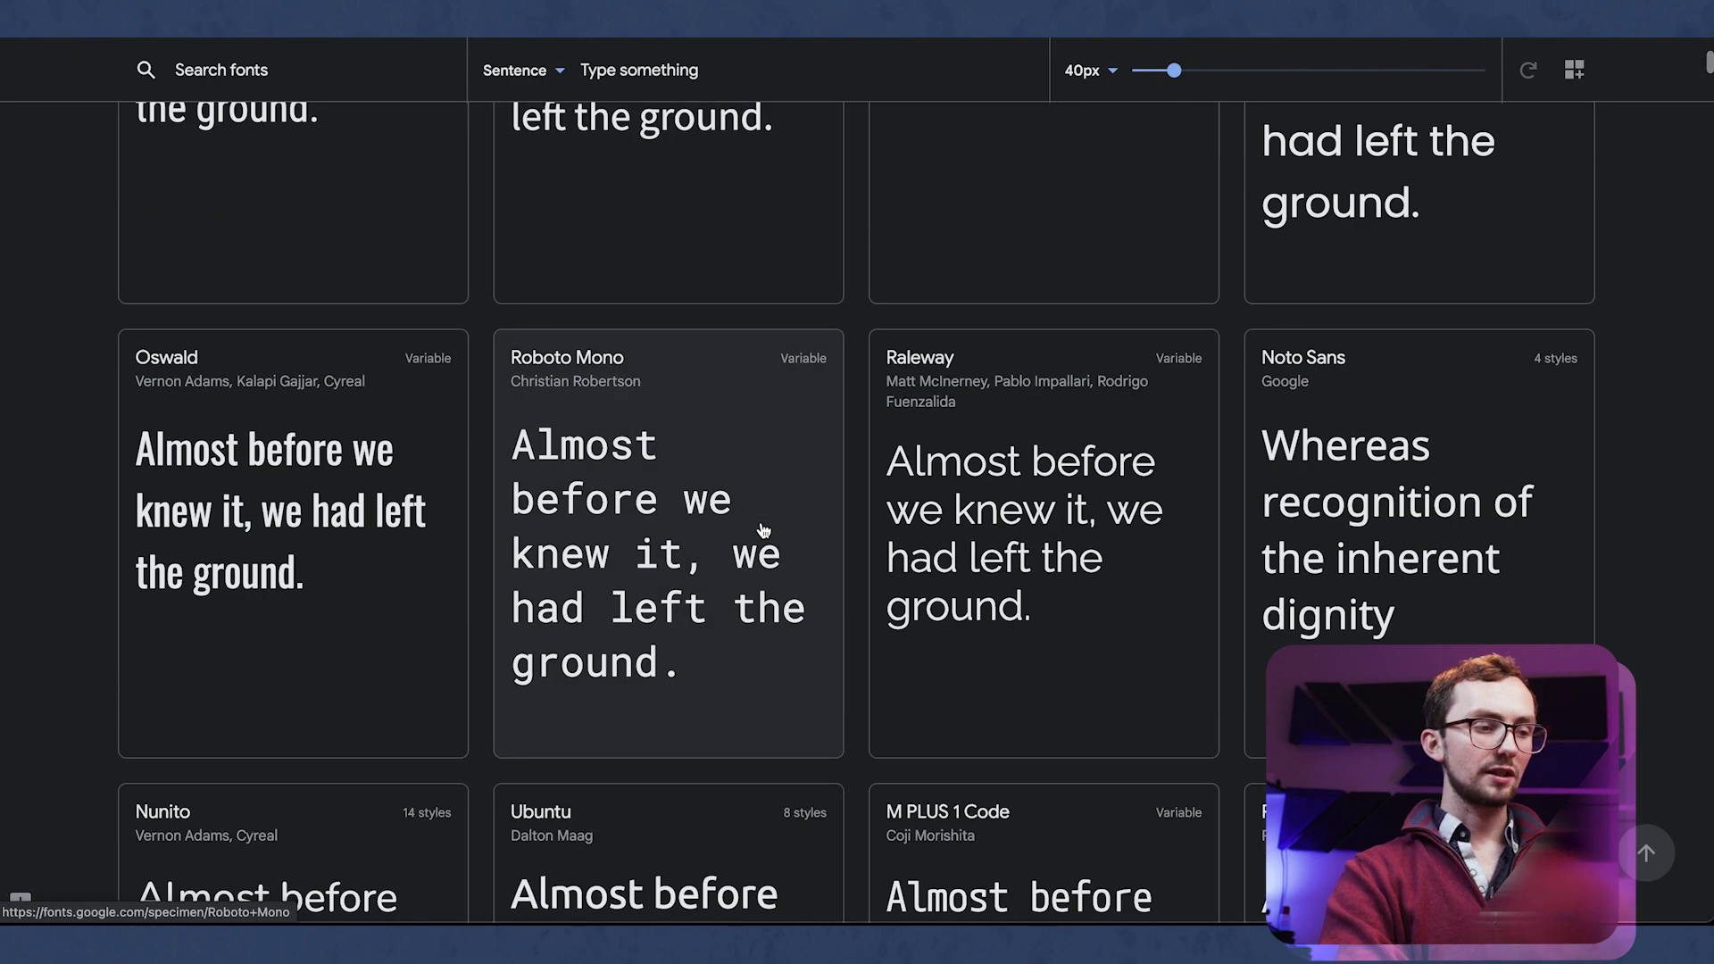
{"action": "scroll", "coordinate": [766, 530], "scroll_direction": "down", "scroll_amount": 20}
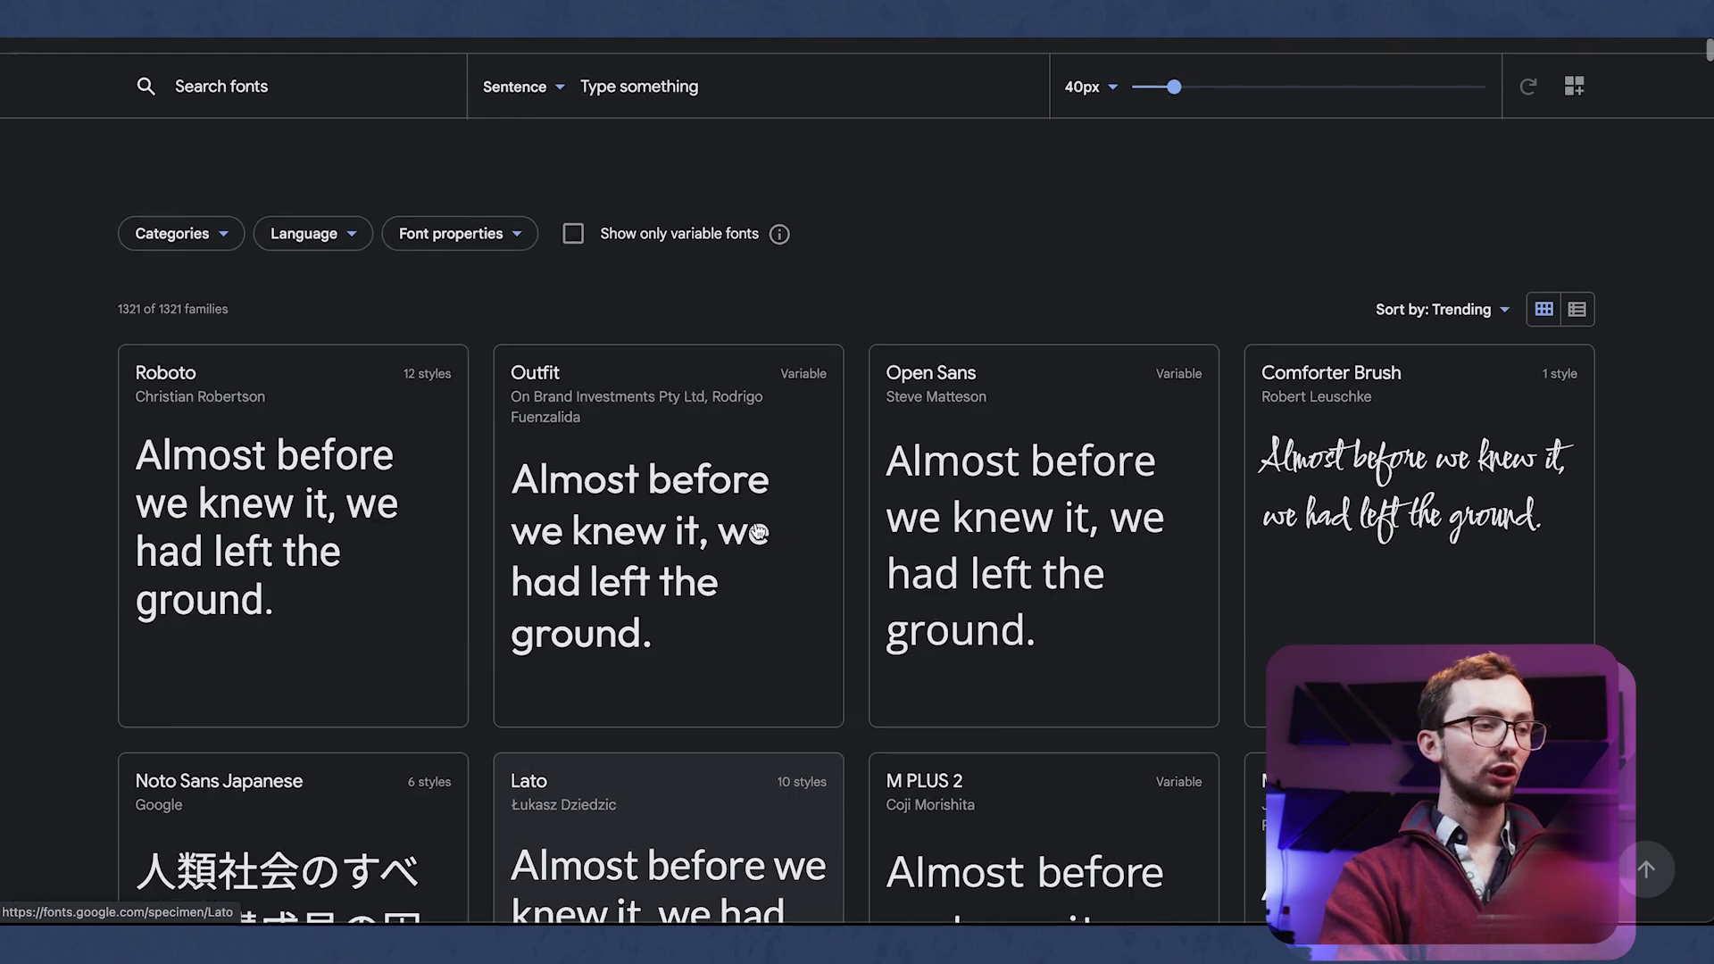
{"action": "left_click", "coordinate": [304, 149]}
{"action": "type", "text": "ral"}
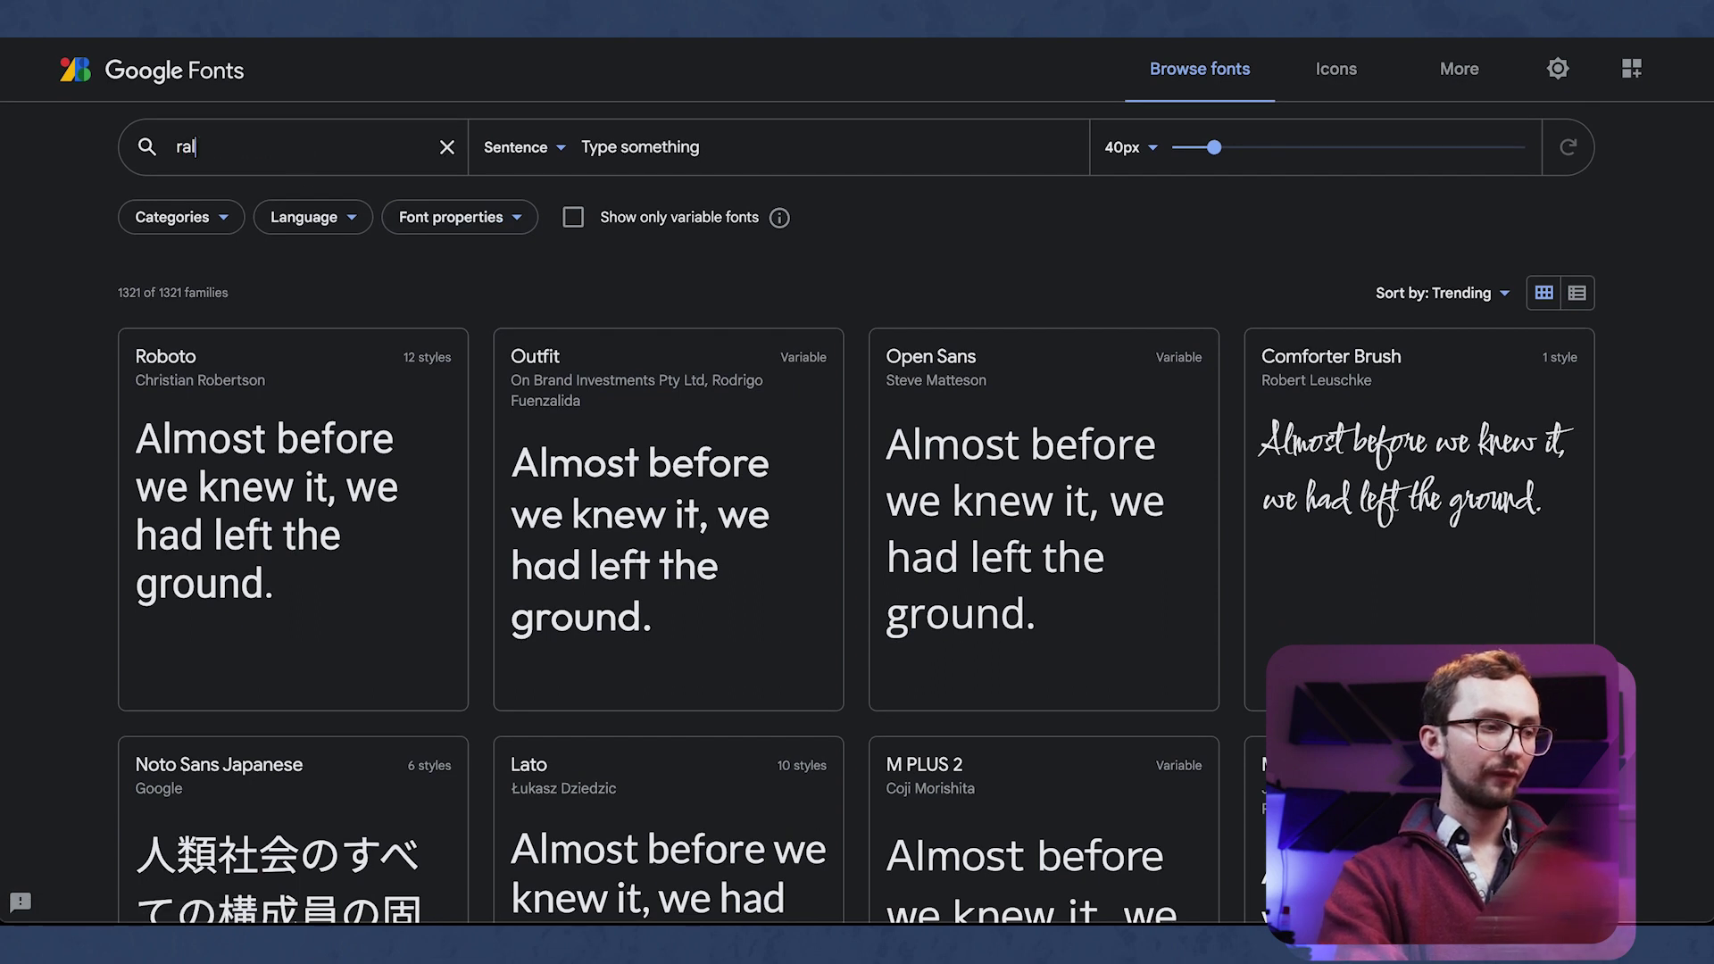
{"action": "type", "text": "e"}
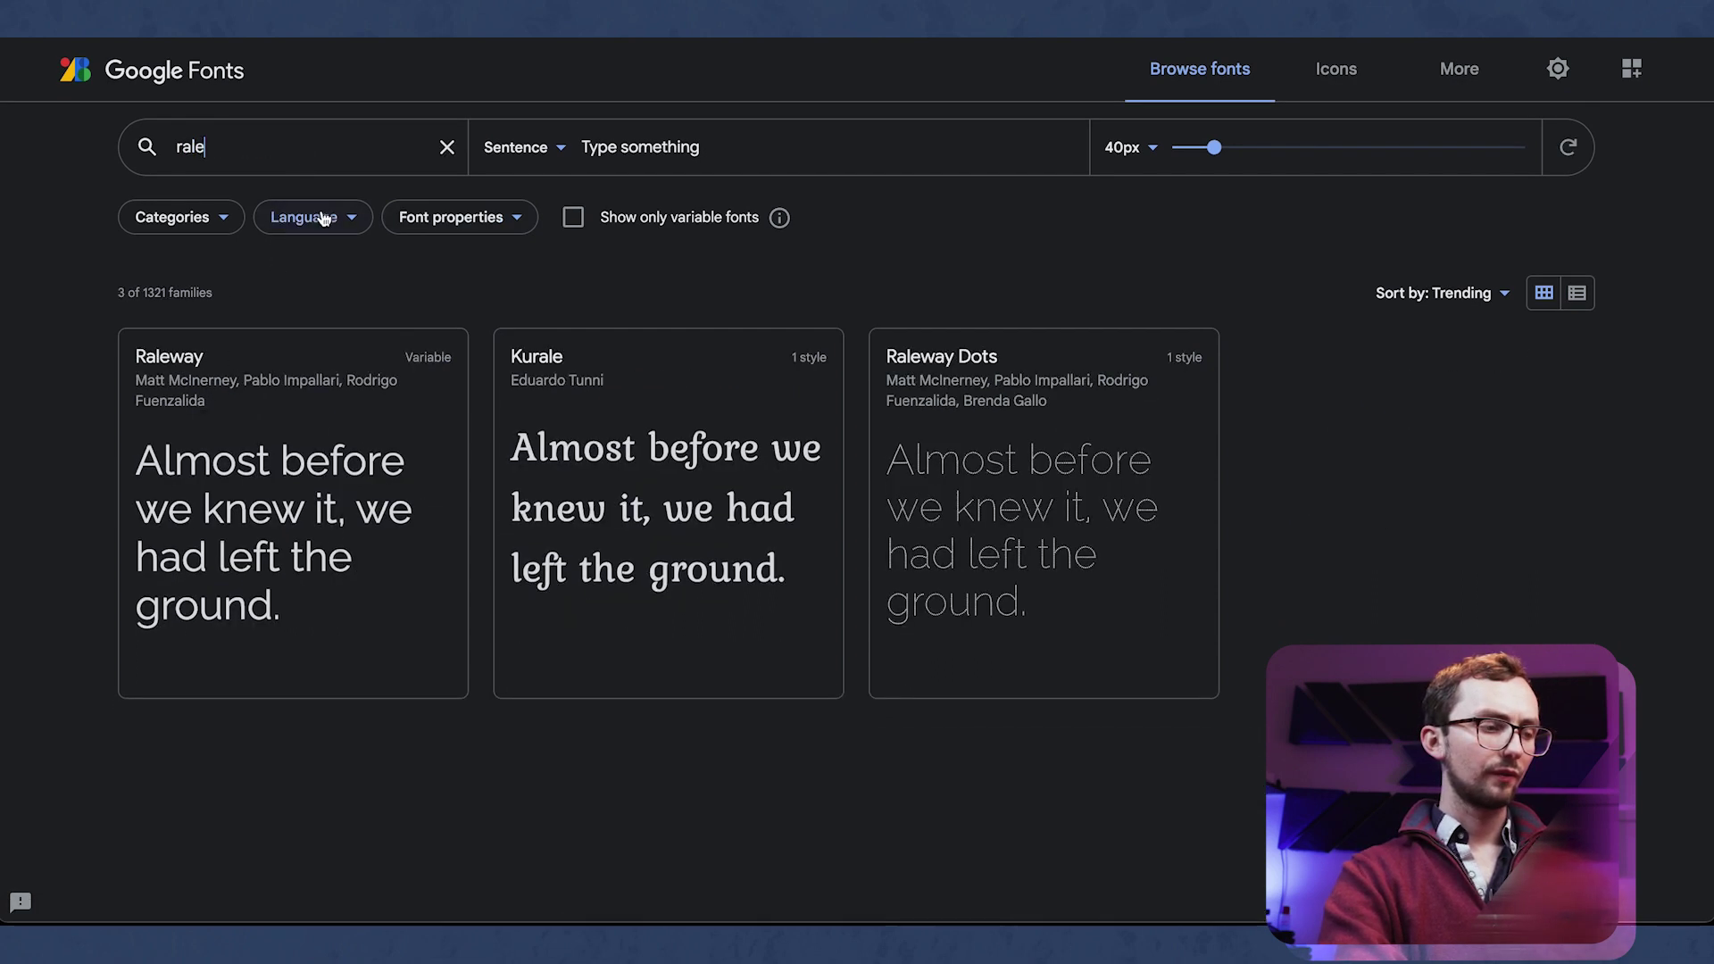
{"action": "left_click", "coordinate": [323, 515]}
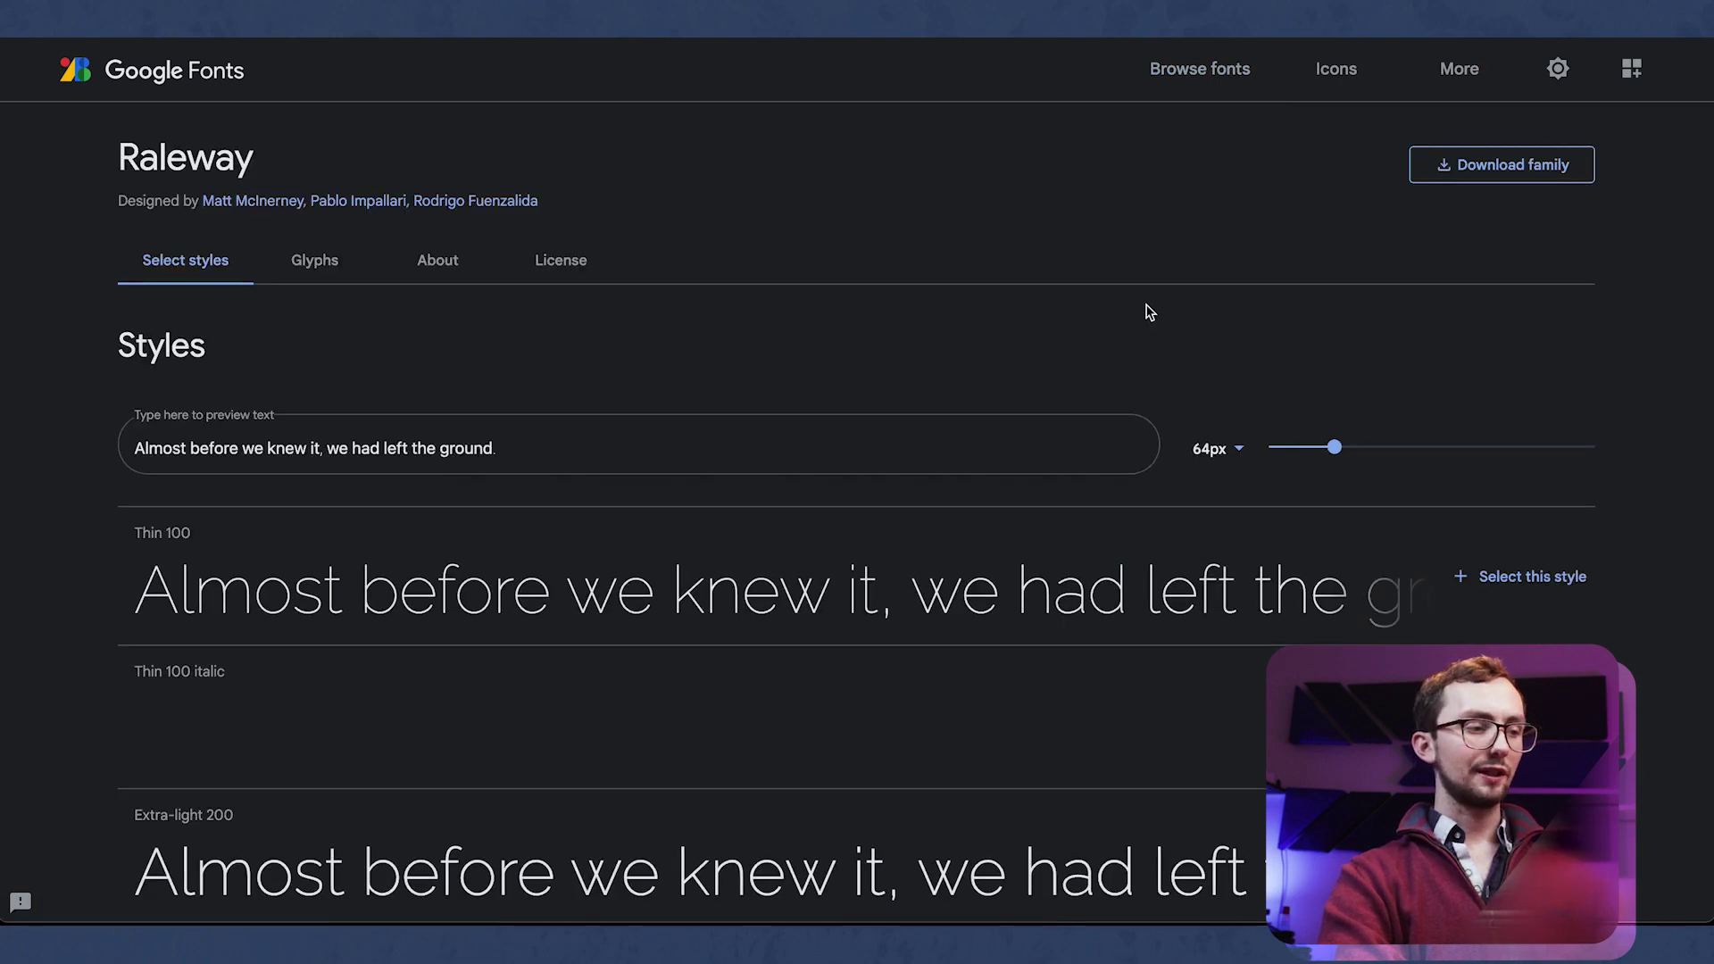
Step: Select Raleway's Thin 100 style and copy the stylesheet URL from its embed code
{"action": "left_click", "coordinate": [1520, 577]}
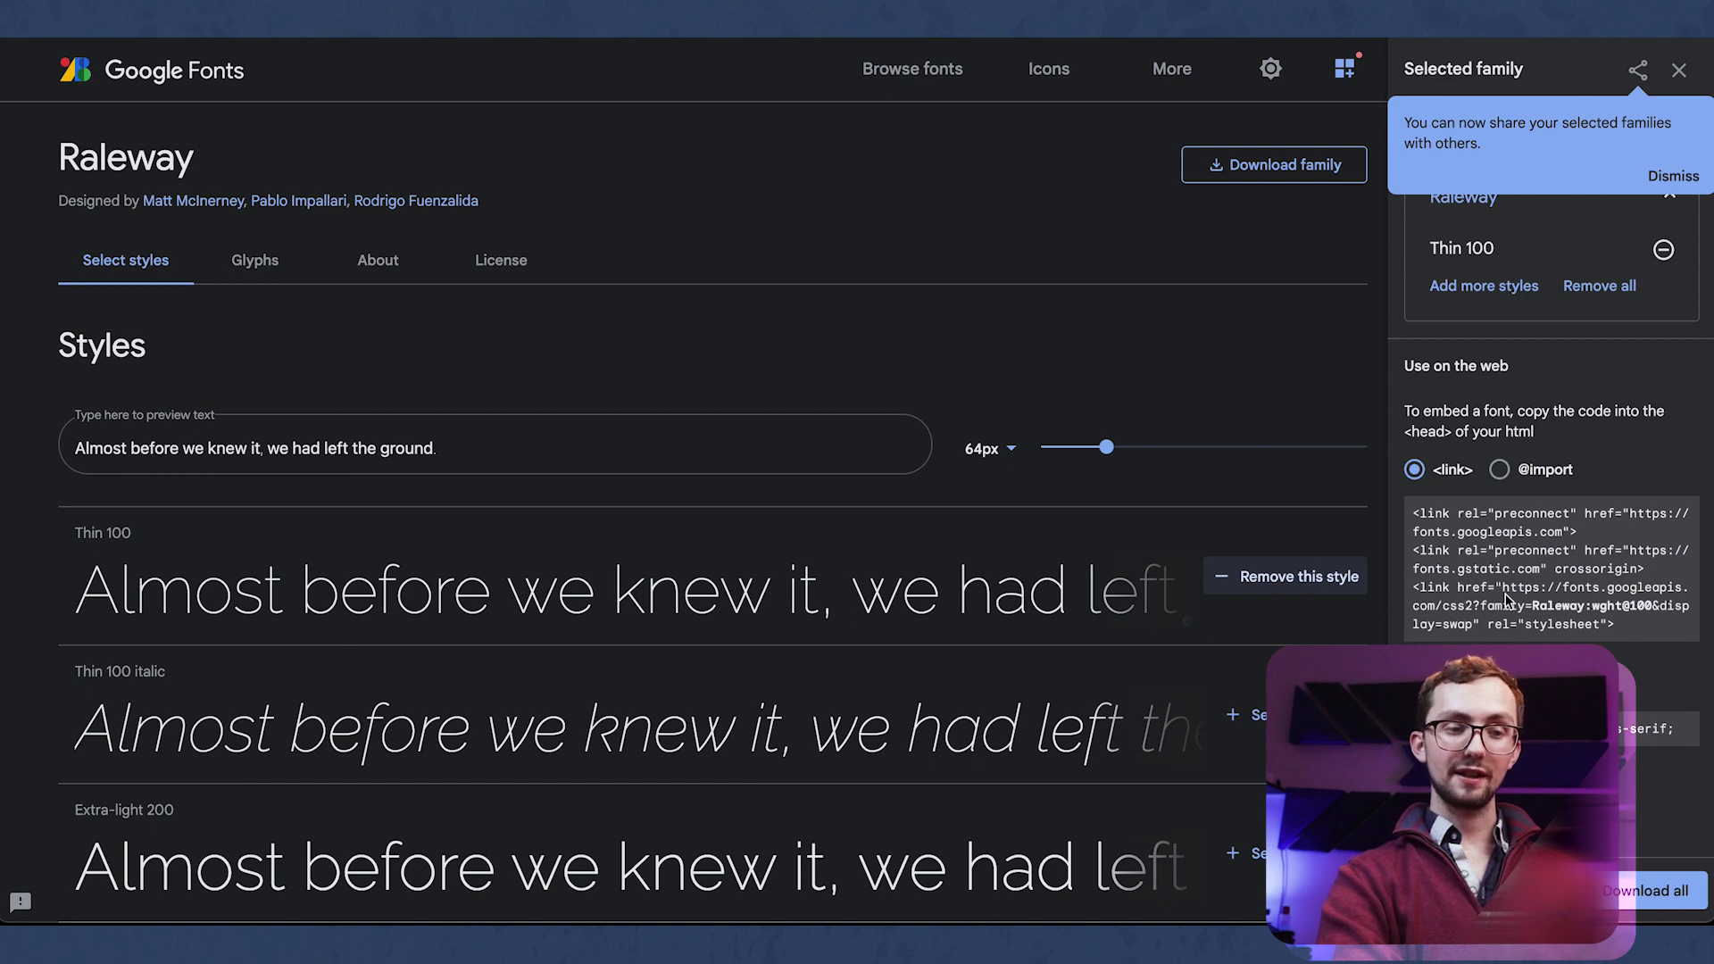
{"action": "left_click_drag", "start_coordinate": [1505, 589], "coordinate": [1474, 626]}
{"action": "key", "text": "ctrl+c"}
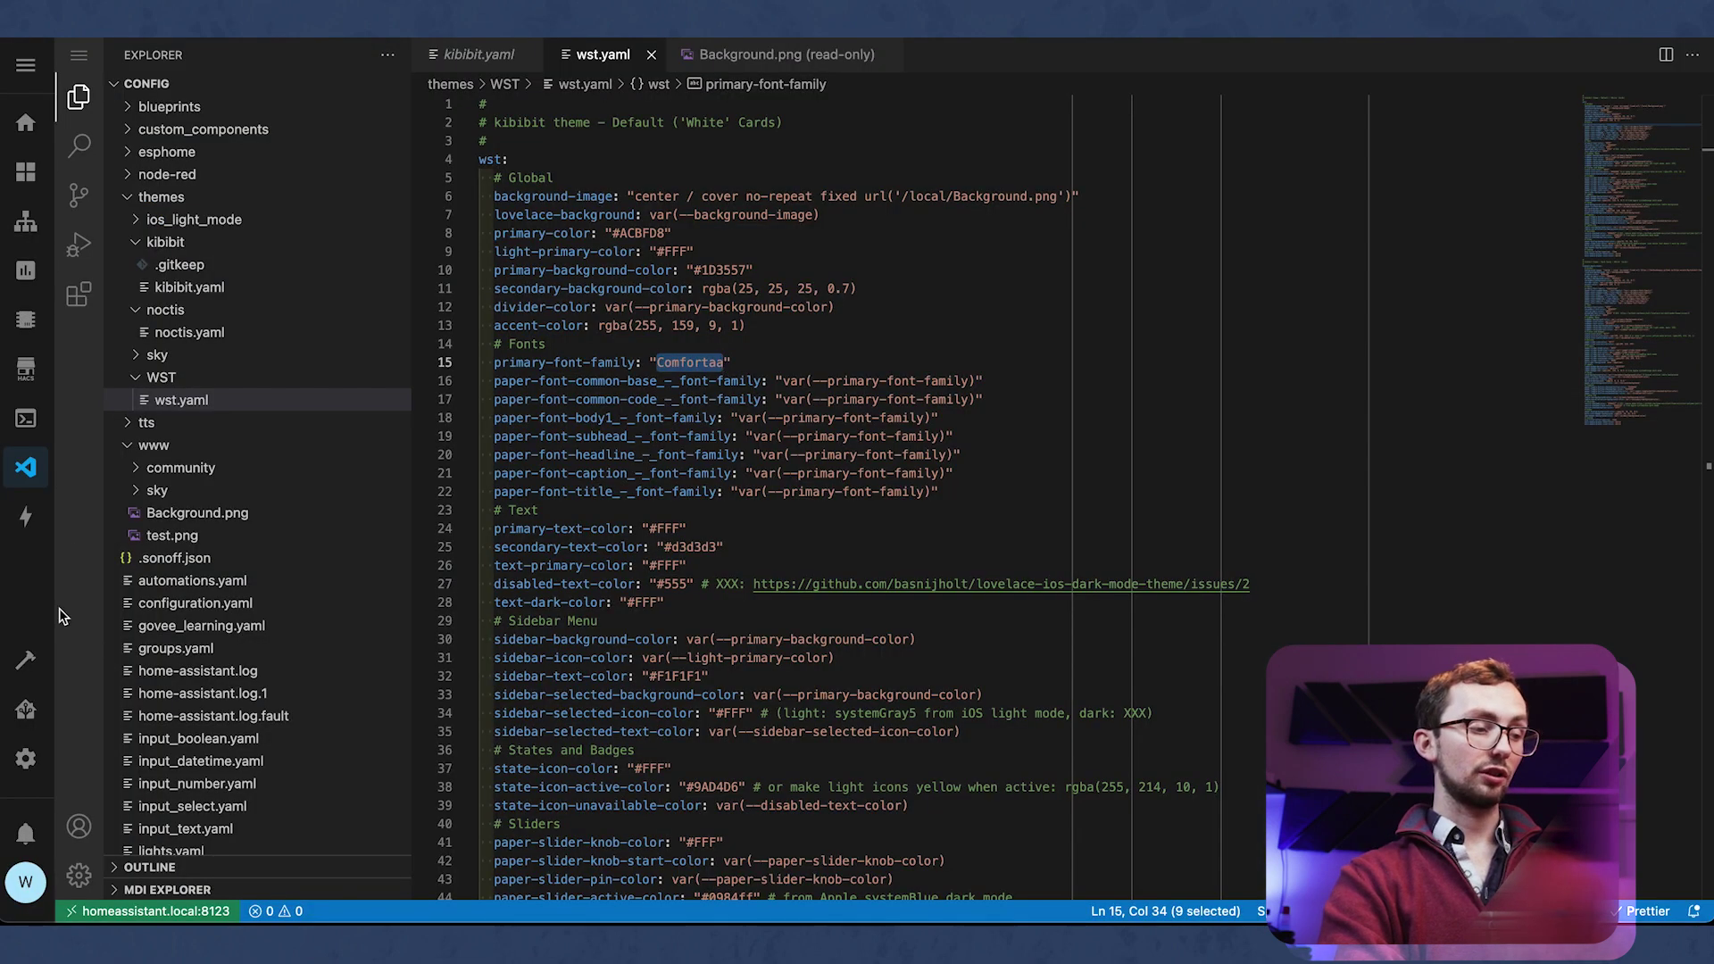
Step: Open the resources list of the Lovelace dashboards in the Home Assistant configuration
{"action": "scroll", "coordinate": [998, 618], "scroll_direction": "down", "scroll_amount": 10}
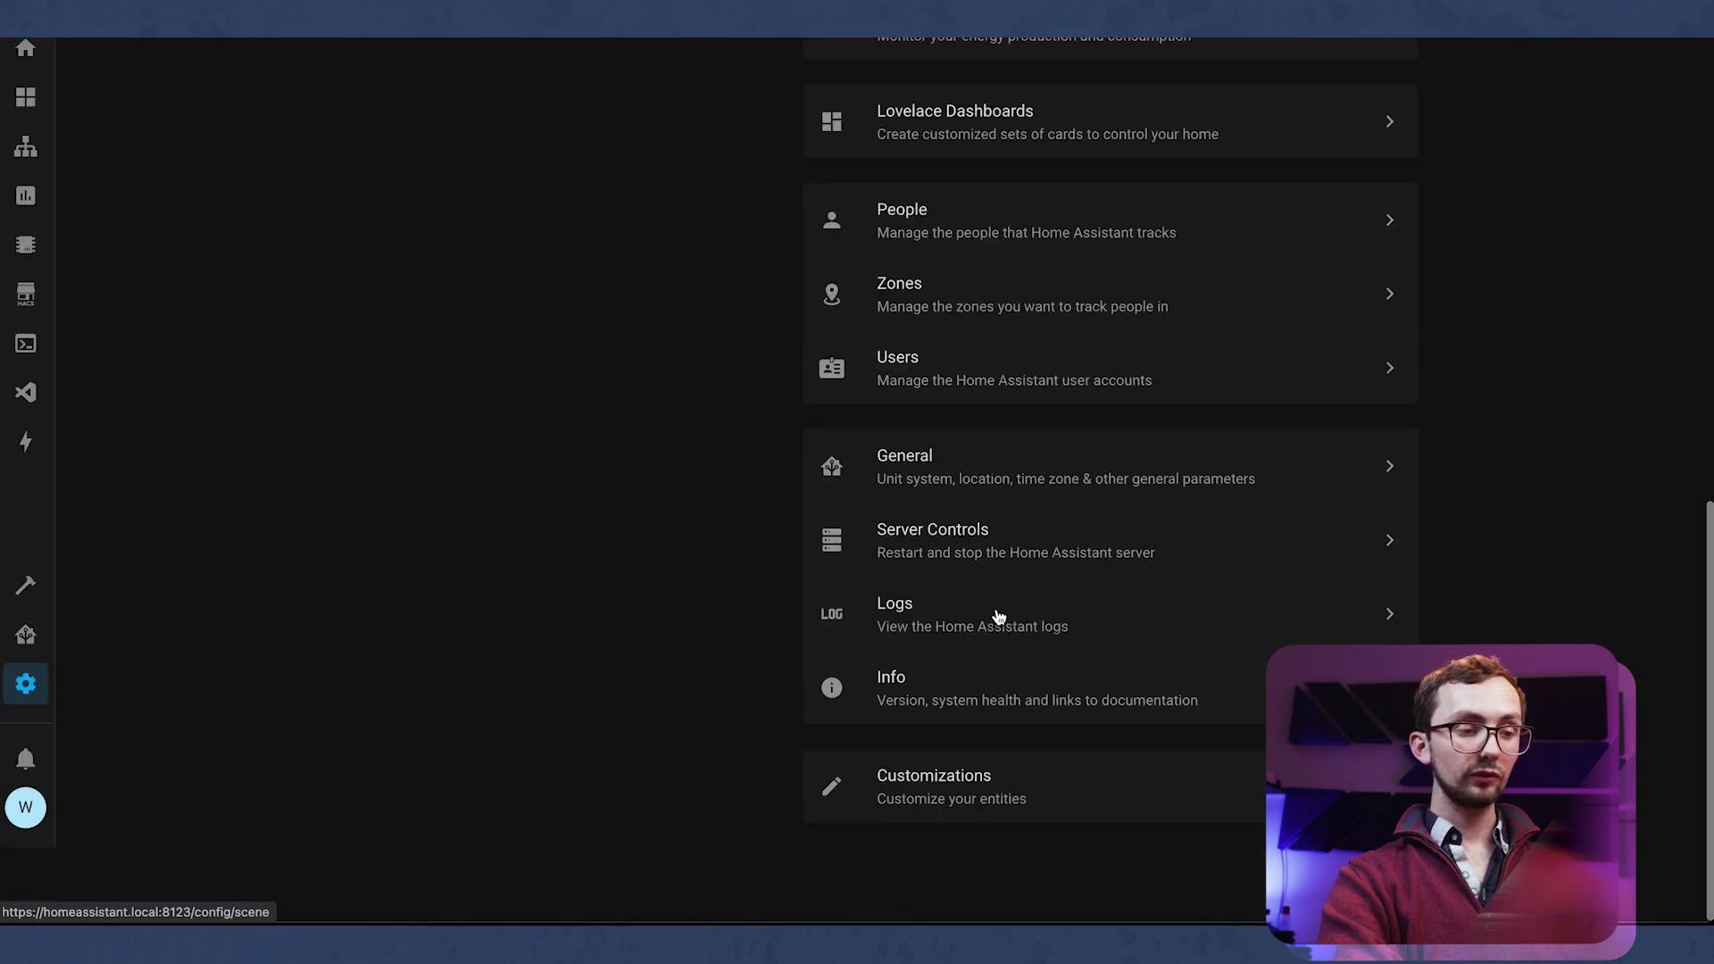
{"action": "scroll", "coordinate": [995, 617], "scroll_direction": "up", "scroll_amount": 1}
{"action": "scroll", "coordinate": [989, 366], "scroll_direction": "up", "scroll_amount": 2}
{"action": "left_click", "coordinate": [1024, 335]}
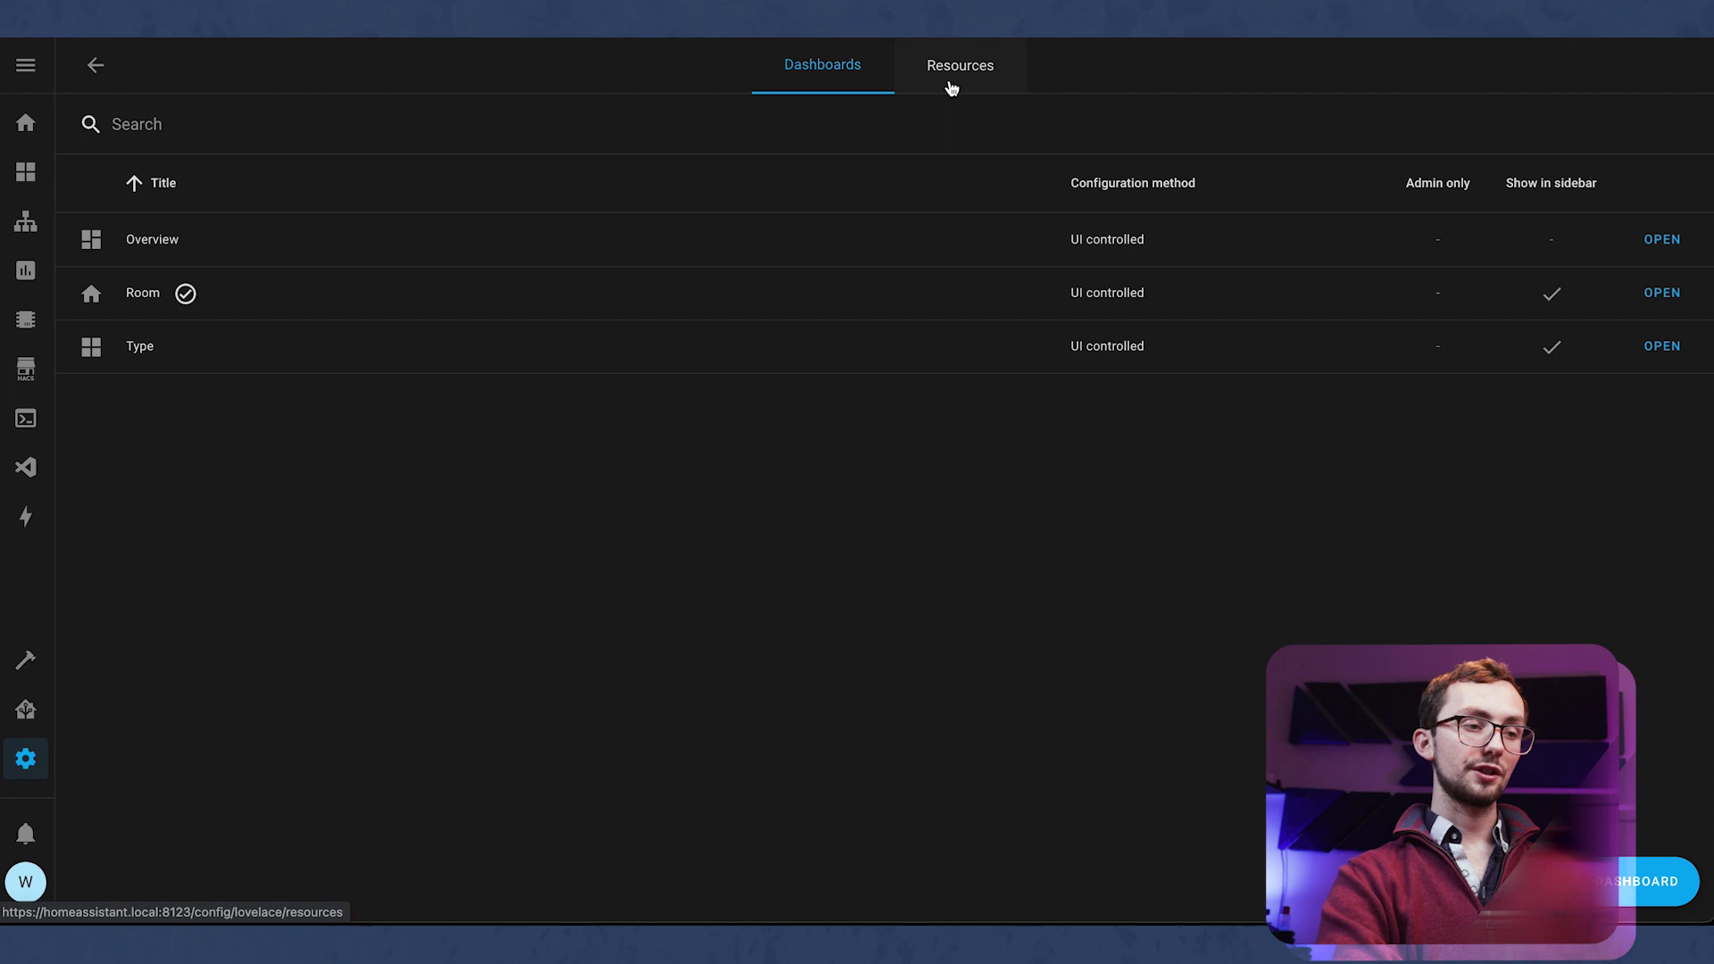
{"action": "left_click", "coordinate": [953, 83]}
Step: Add the copied Raleway Google Fonts URL as a new dashboard resource of type Stylesheet
{"action": "left_click", "coordinate": [1652, 881]}
{"action": "key", "text": "ctrl+v"}
{"action": "left_click", "coordinate": [637, 564]}
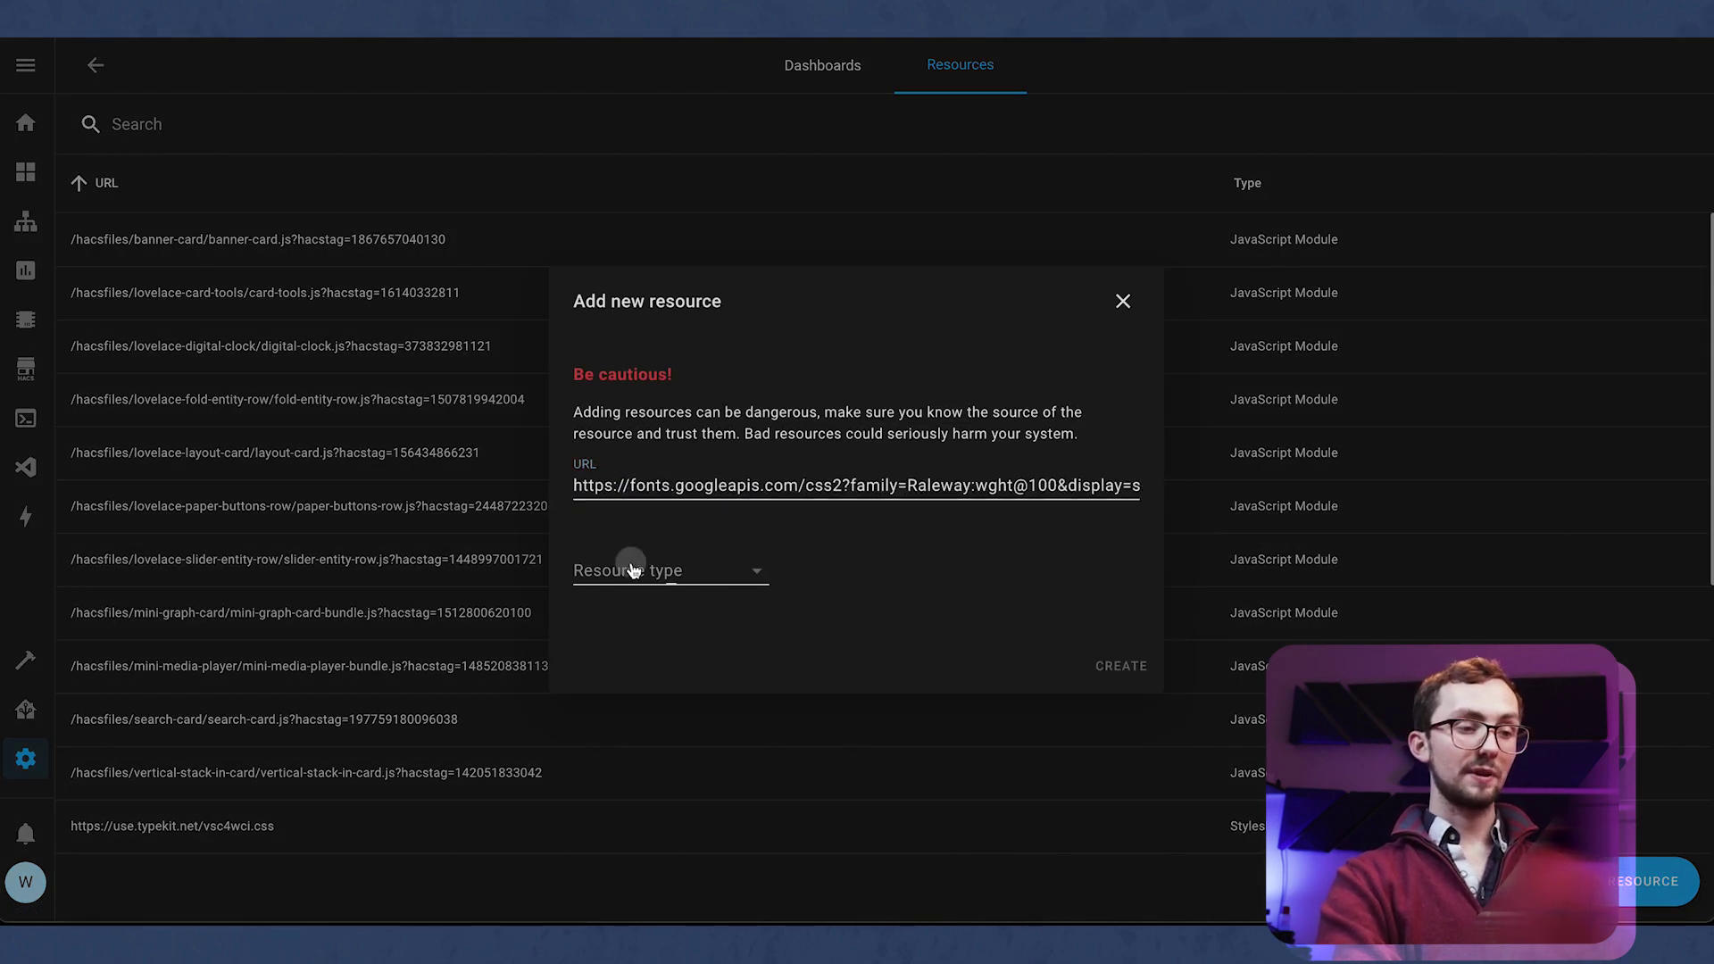
{"action": "left_click", "coordinate": [688, 616]}
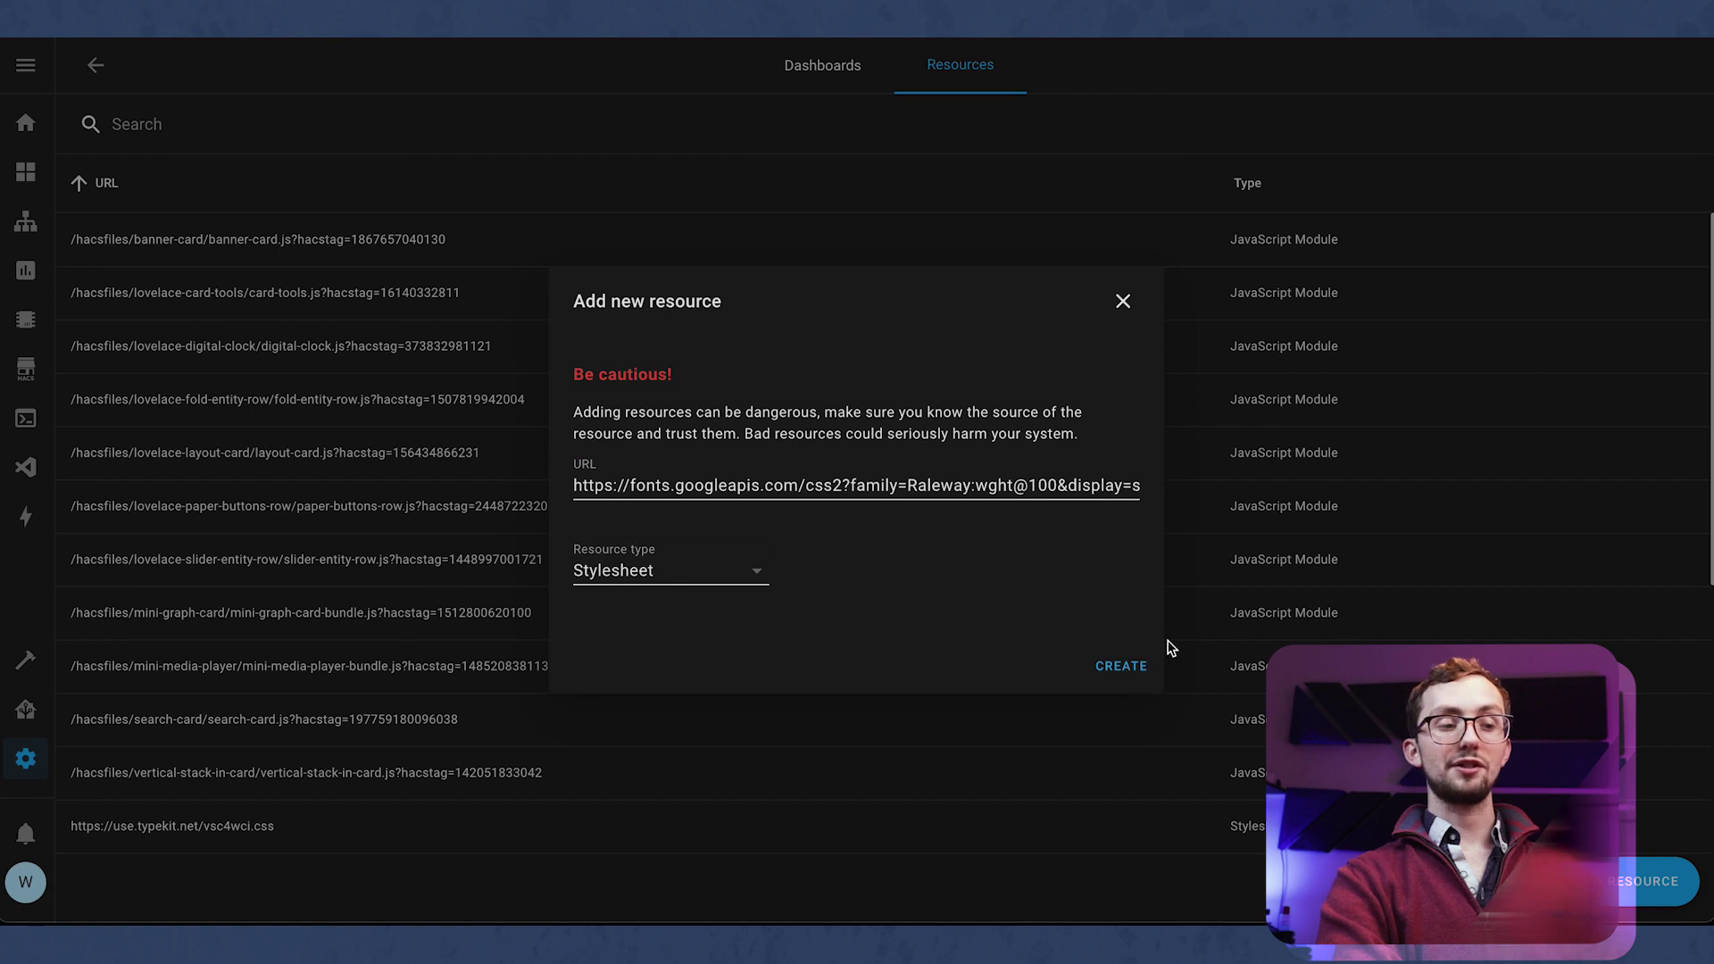
{"action": "left_click", "coordinate": [1122, 666]}
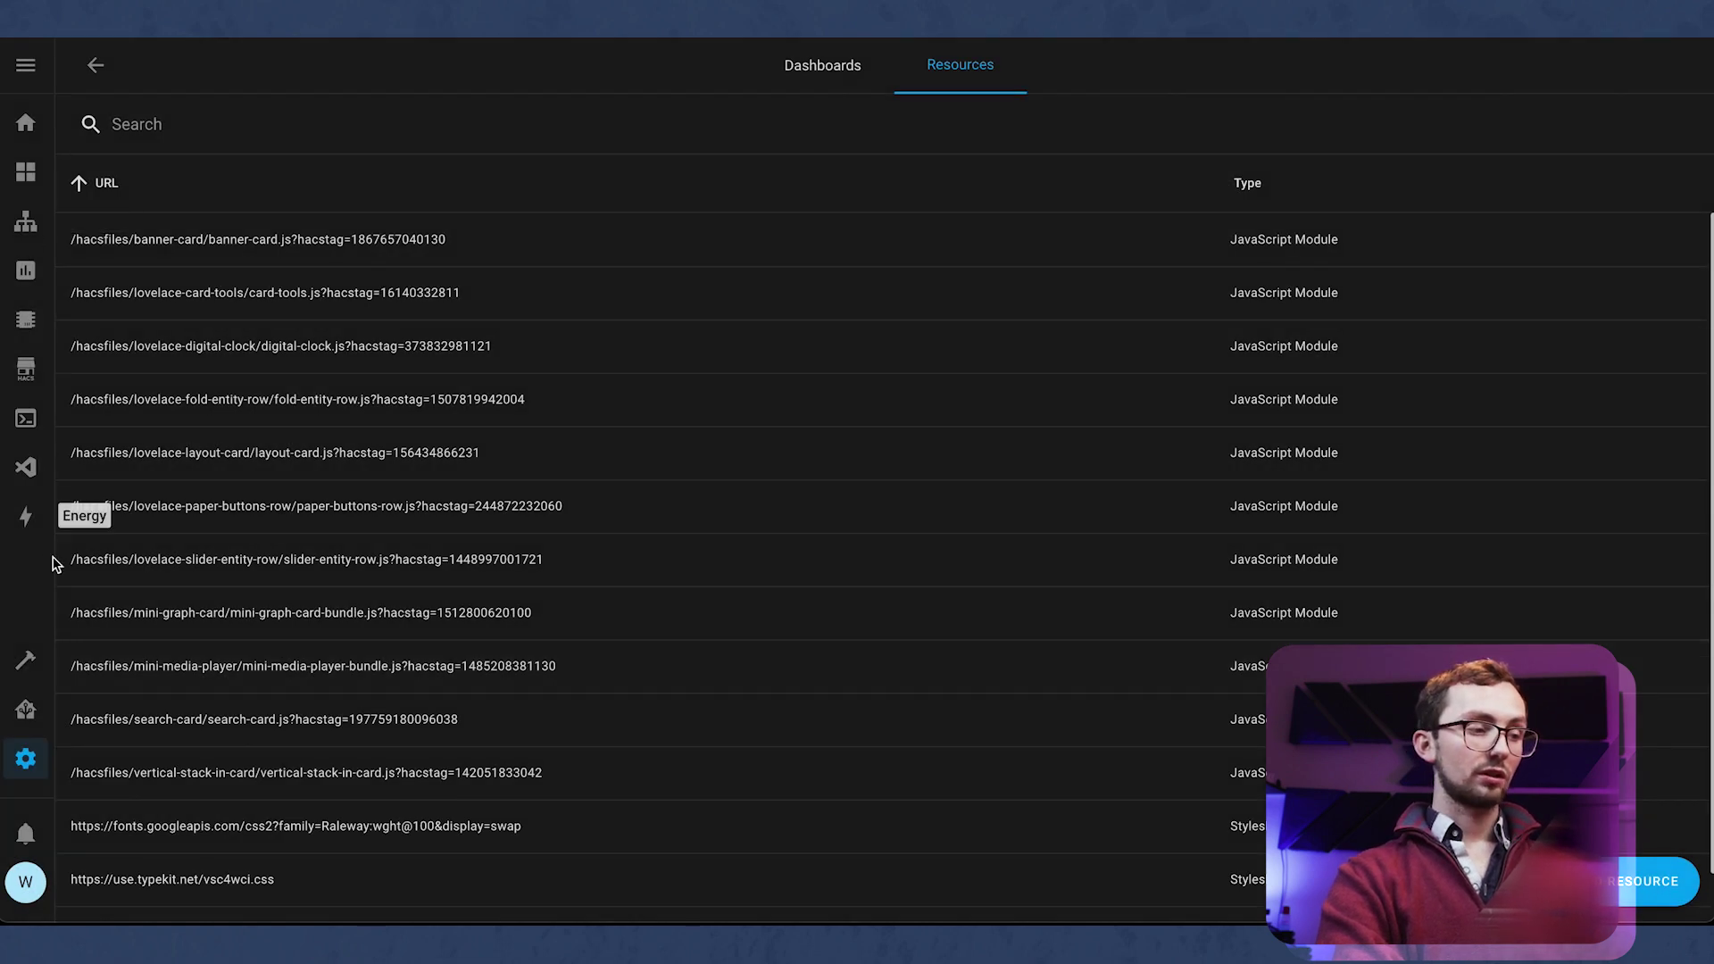
Step: Set primary-font-family to "Raleway" in wst.yaml and reload the theme from the Test dashboard
{"action": "left_click", "coordinate": [25, 118]}
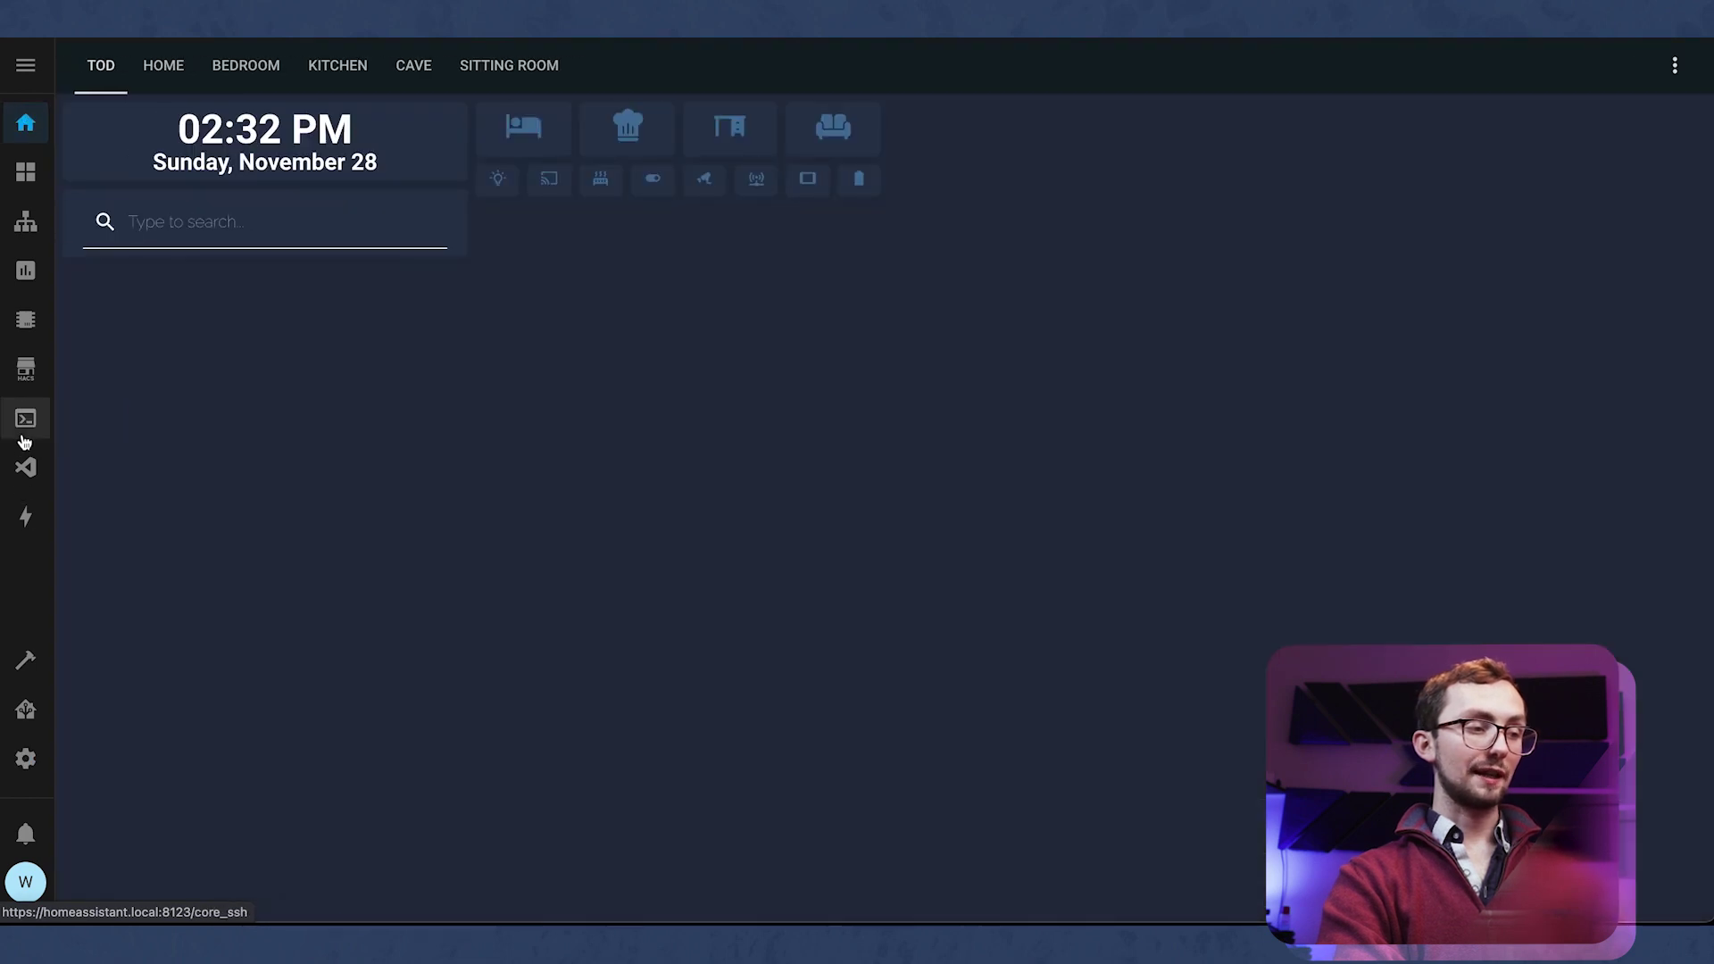
{"action": "left_click", "coordinate": [25, 465]}
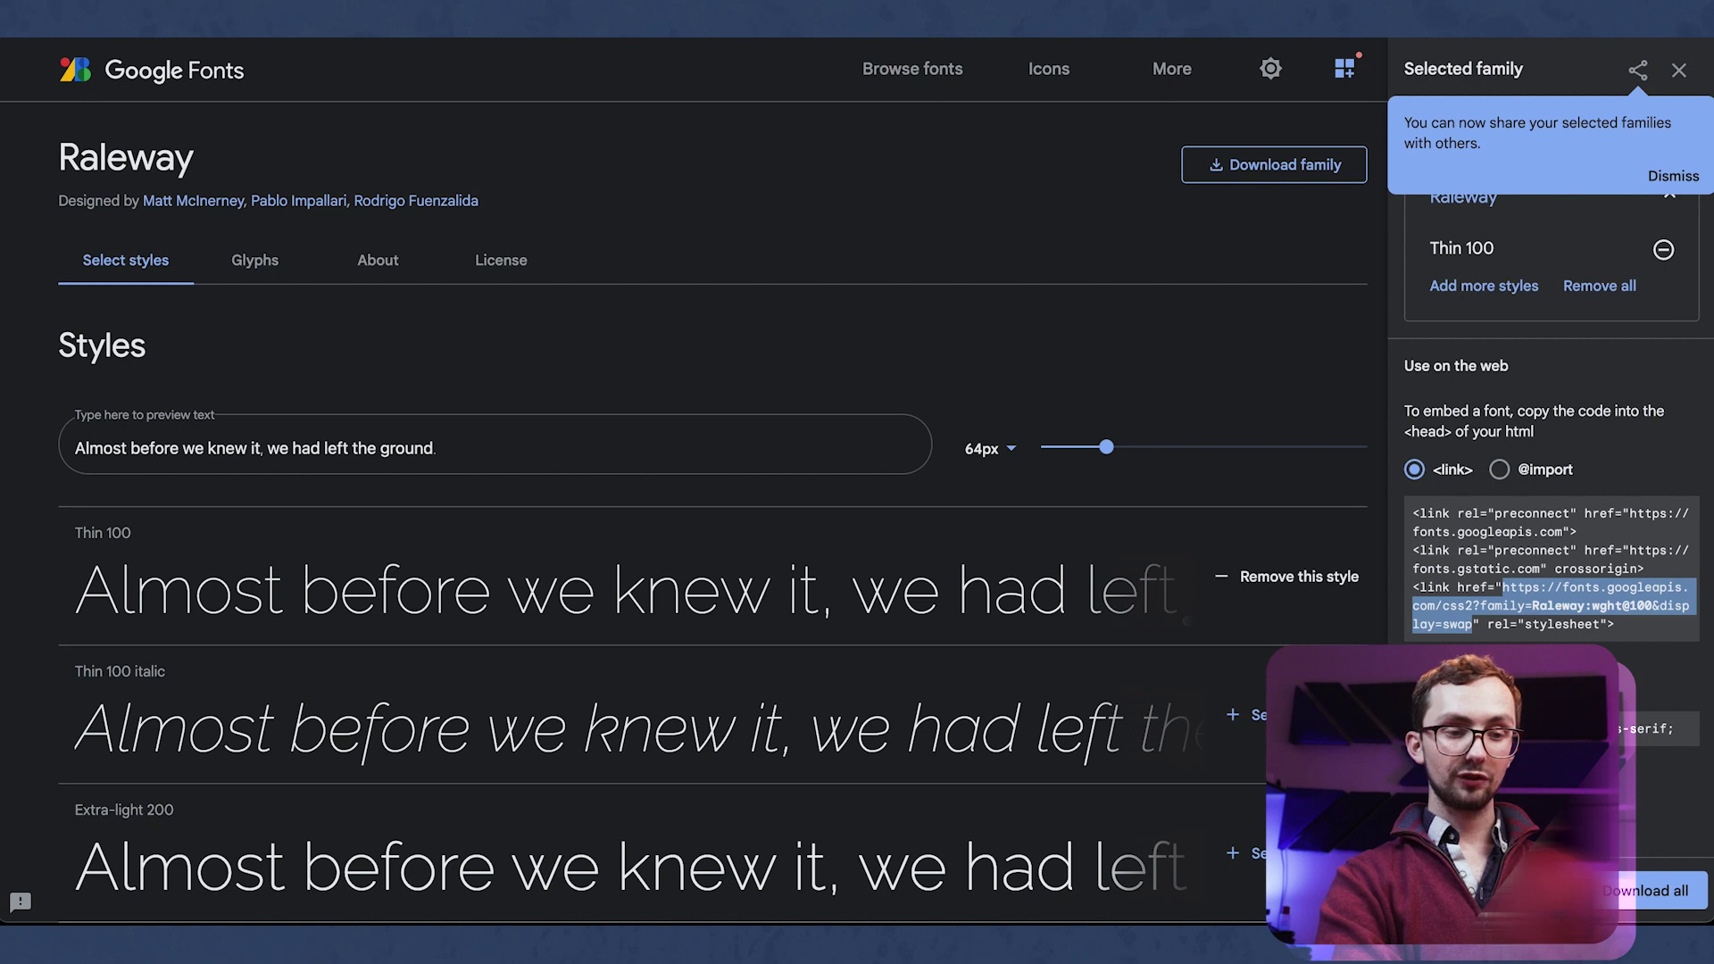
{"action": "left_click", "coordinate": [1625, 729]}
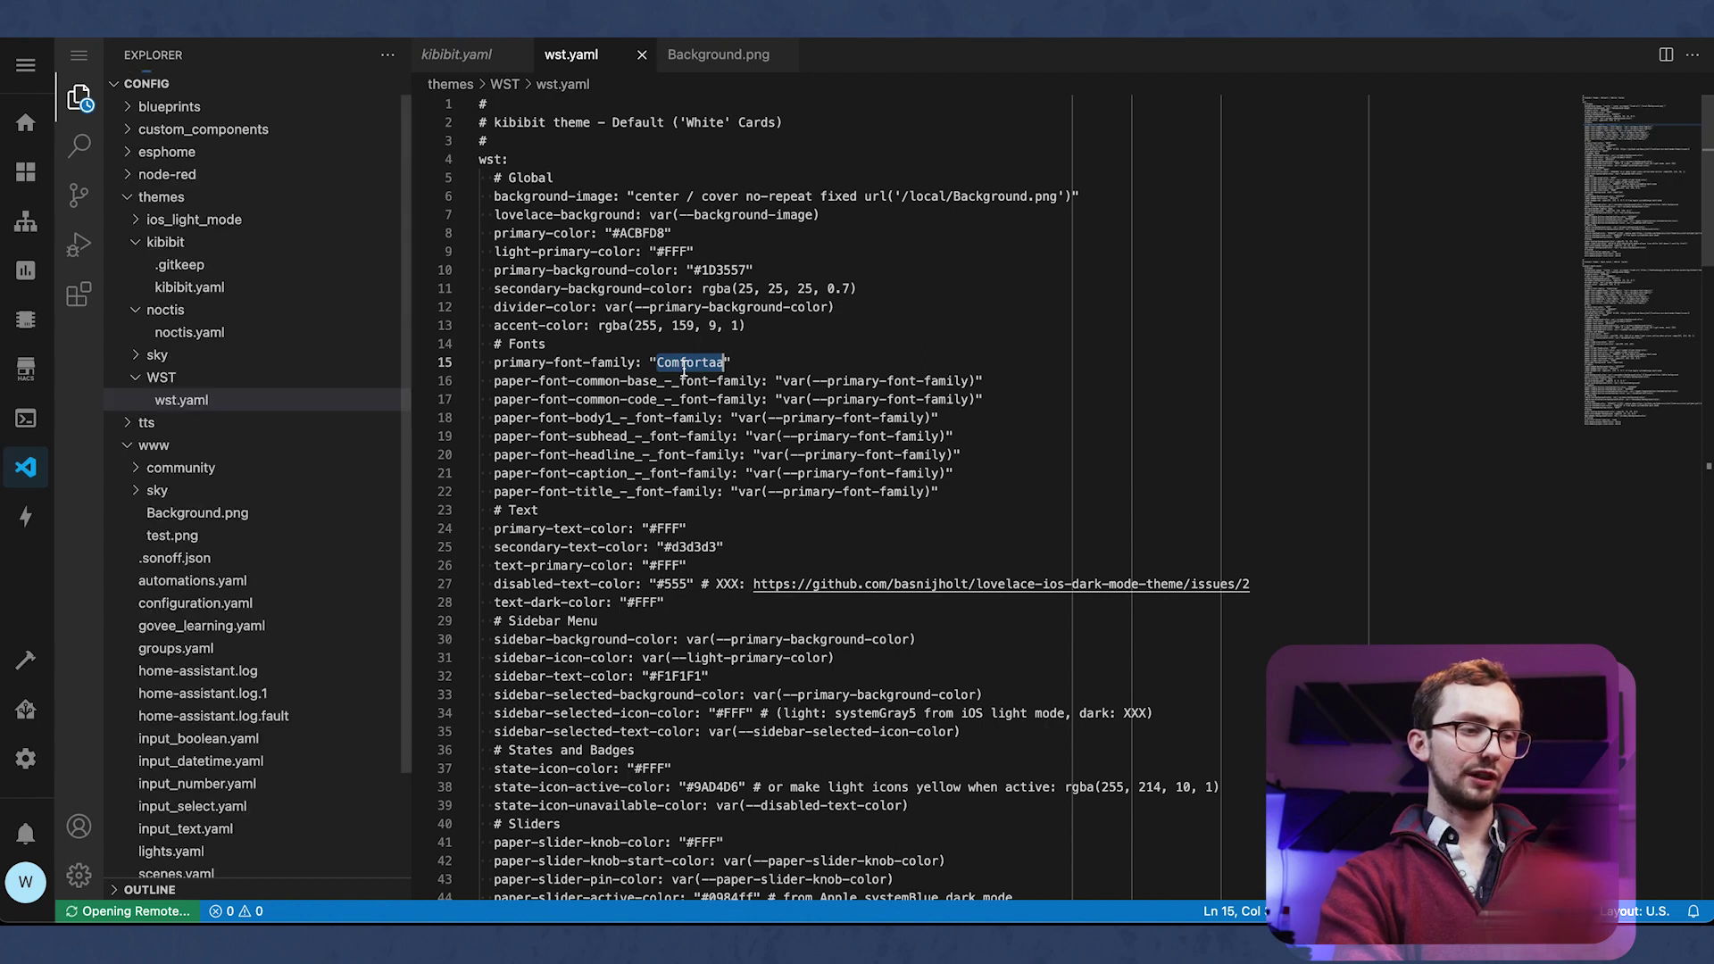
{"action": "type", "text": "Raleway"}
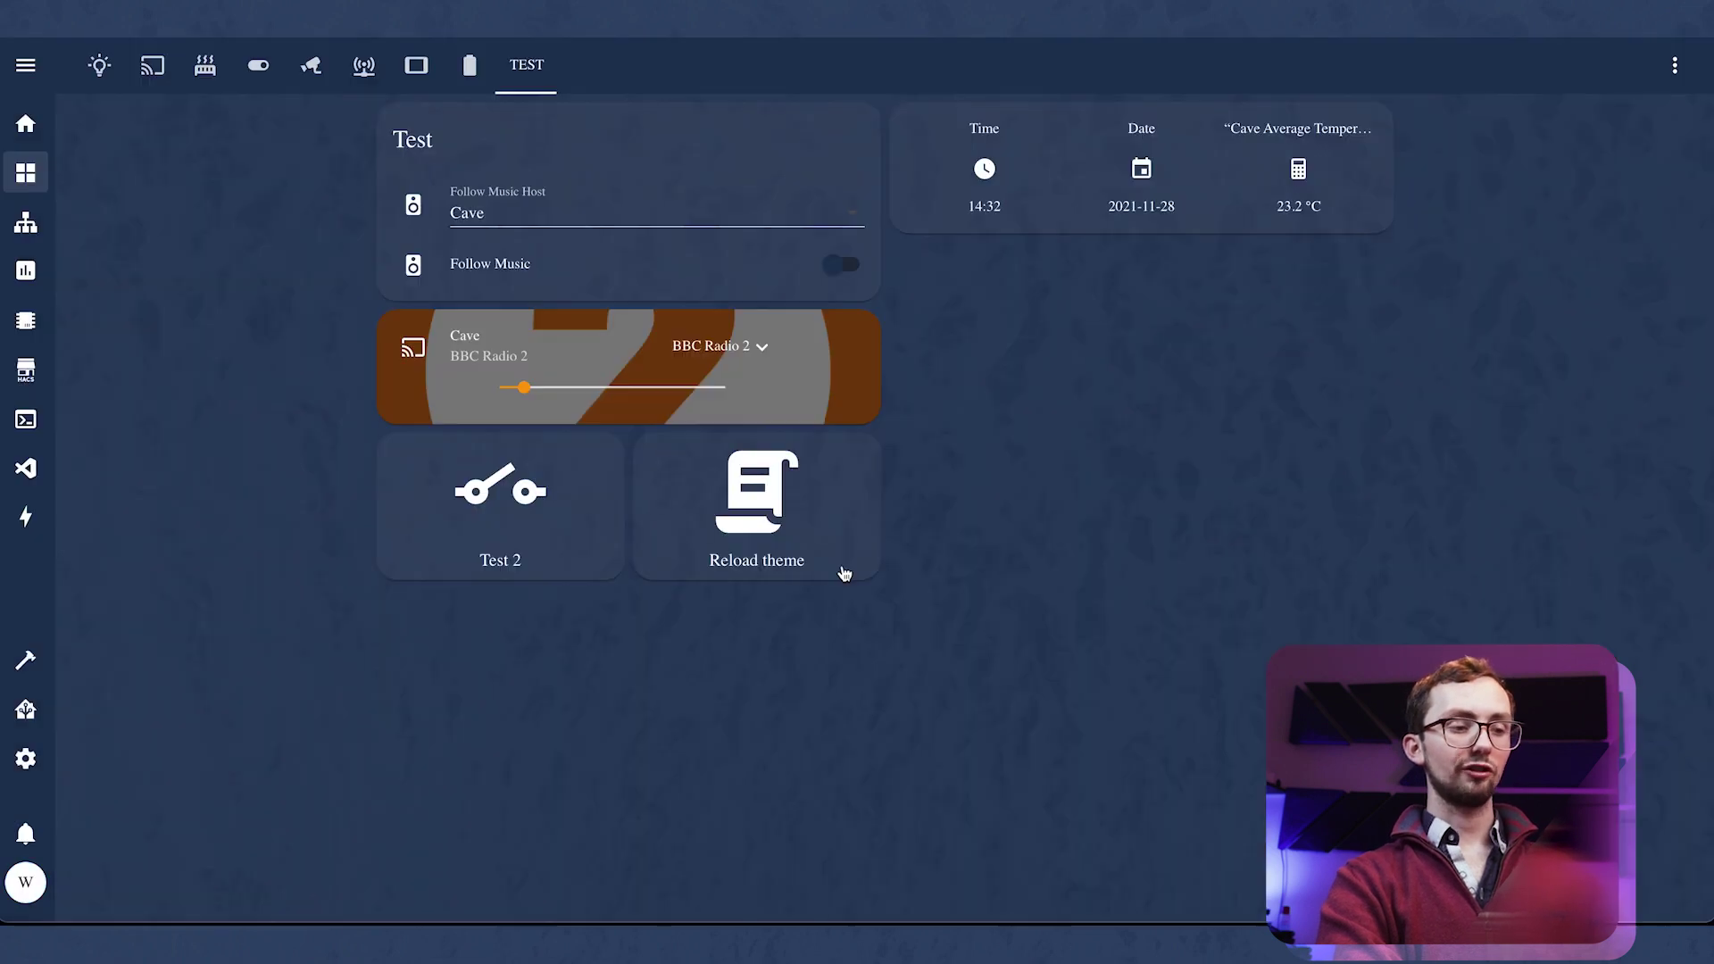
{"action": "left_click", "coordinate": [844, 572]}
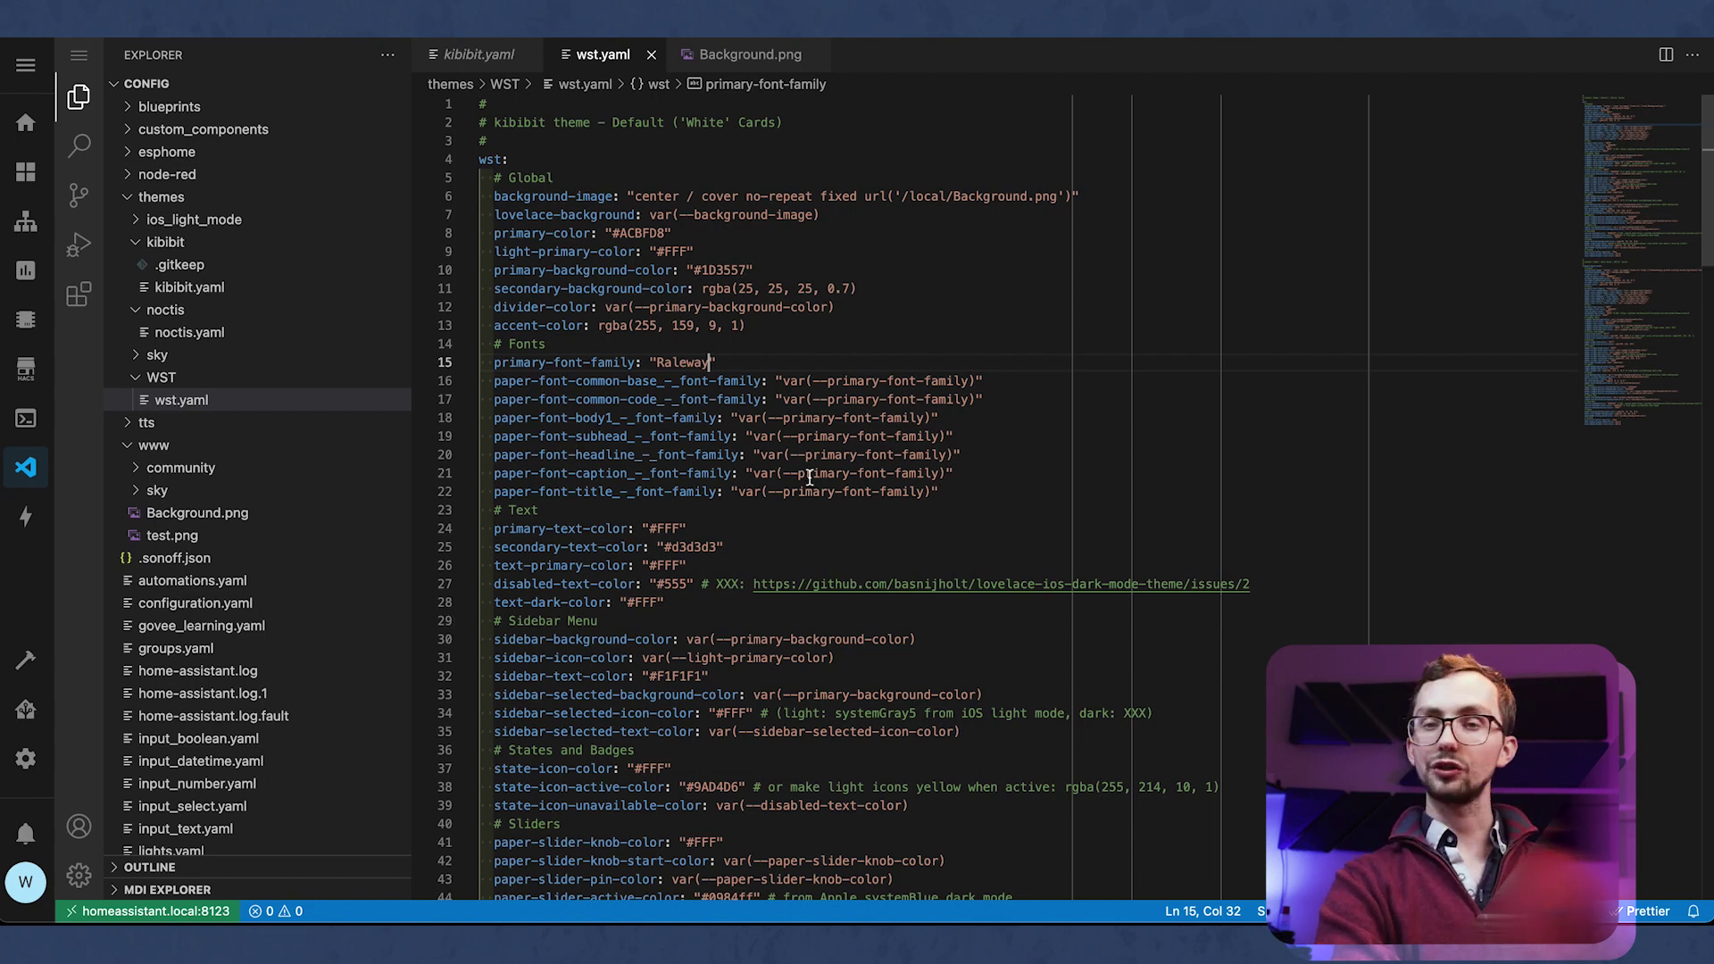
Step: Review the text, sidebar, state, slider and card settings of the wst theme in wst.yaml
{"action": "scroll", "coordinate": [887, 497], "scroll_direction": "down", "scroll_amount": 2}
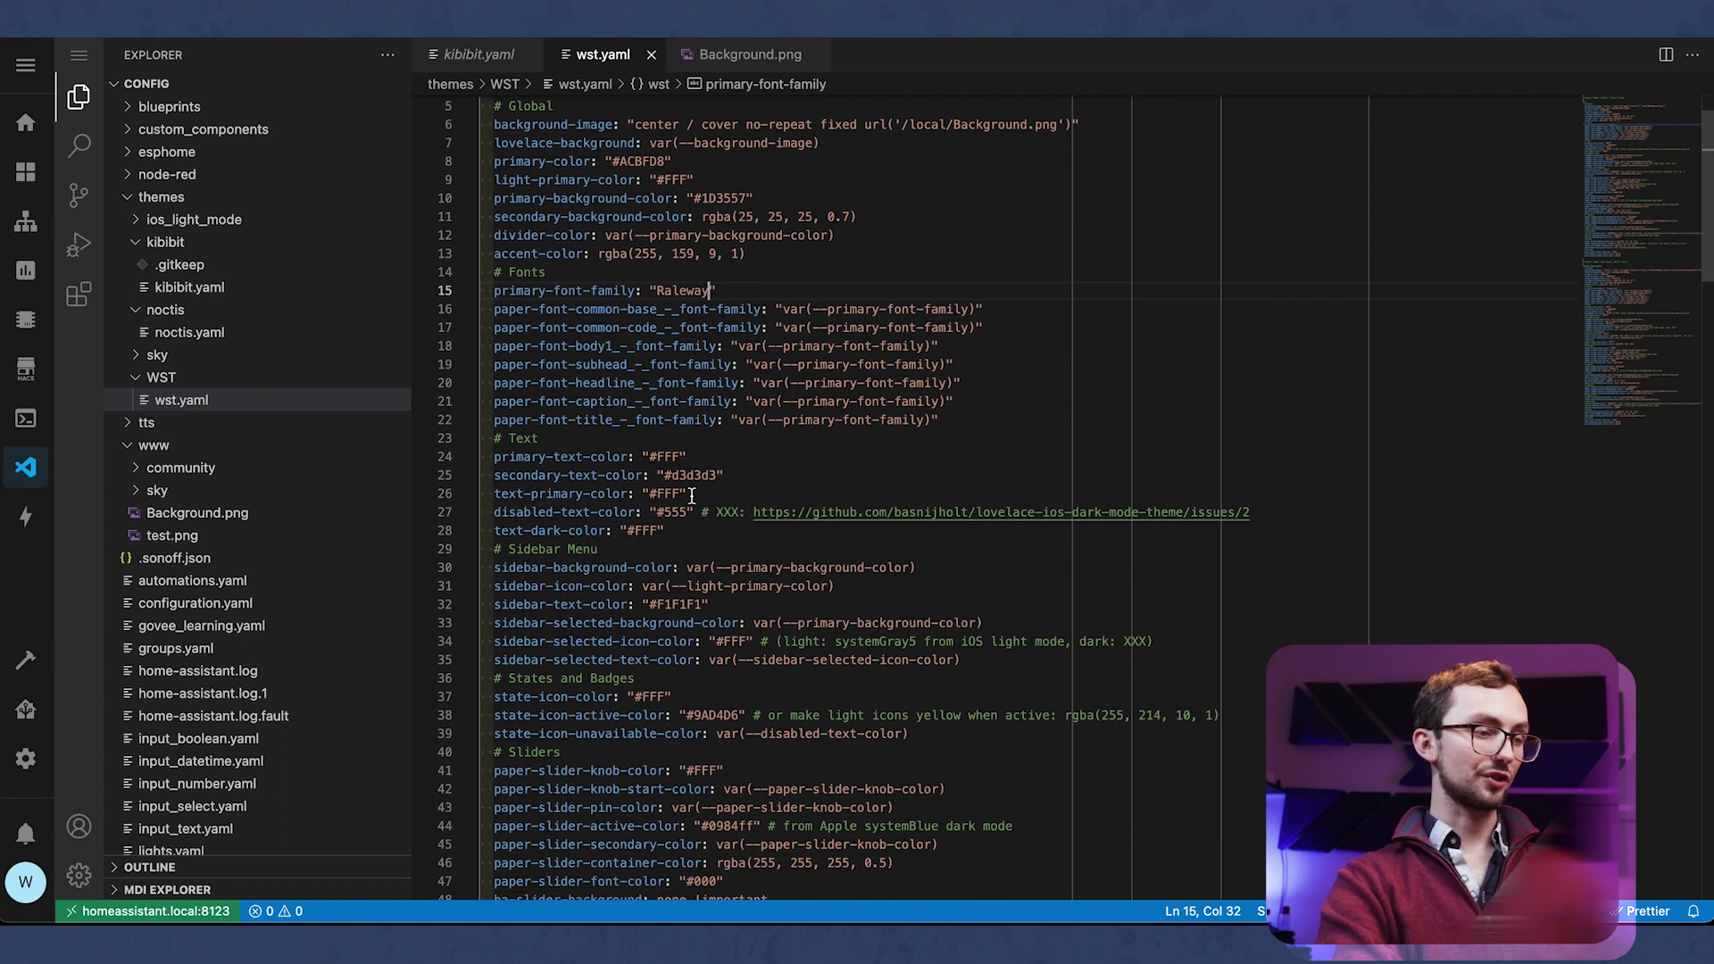
{"action": "scroll", "coordinate": [692, 496], "scroll_direction": "down", "scroll_amount": 5}
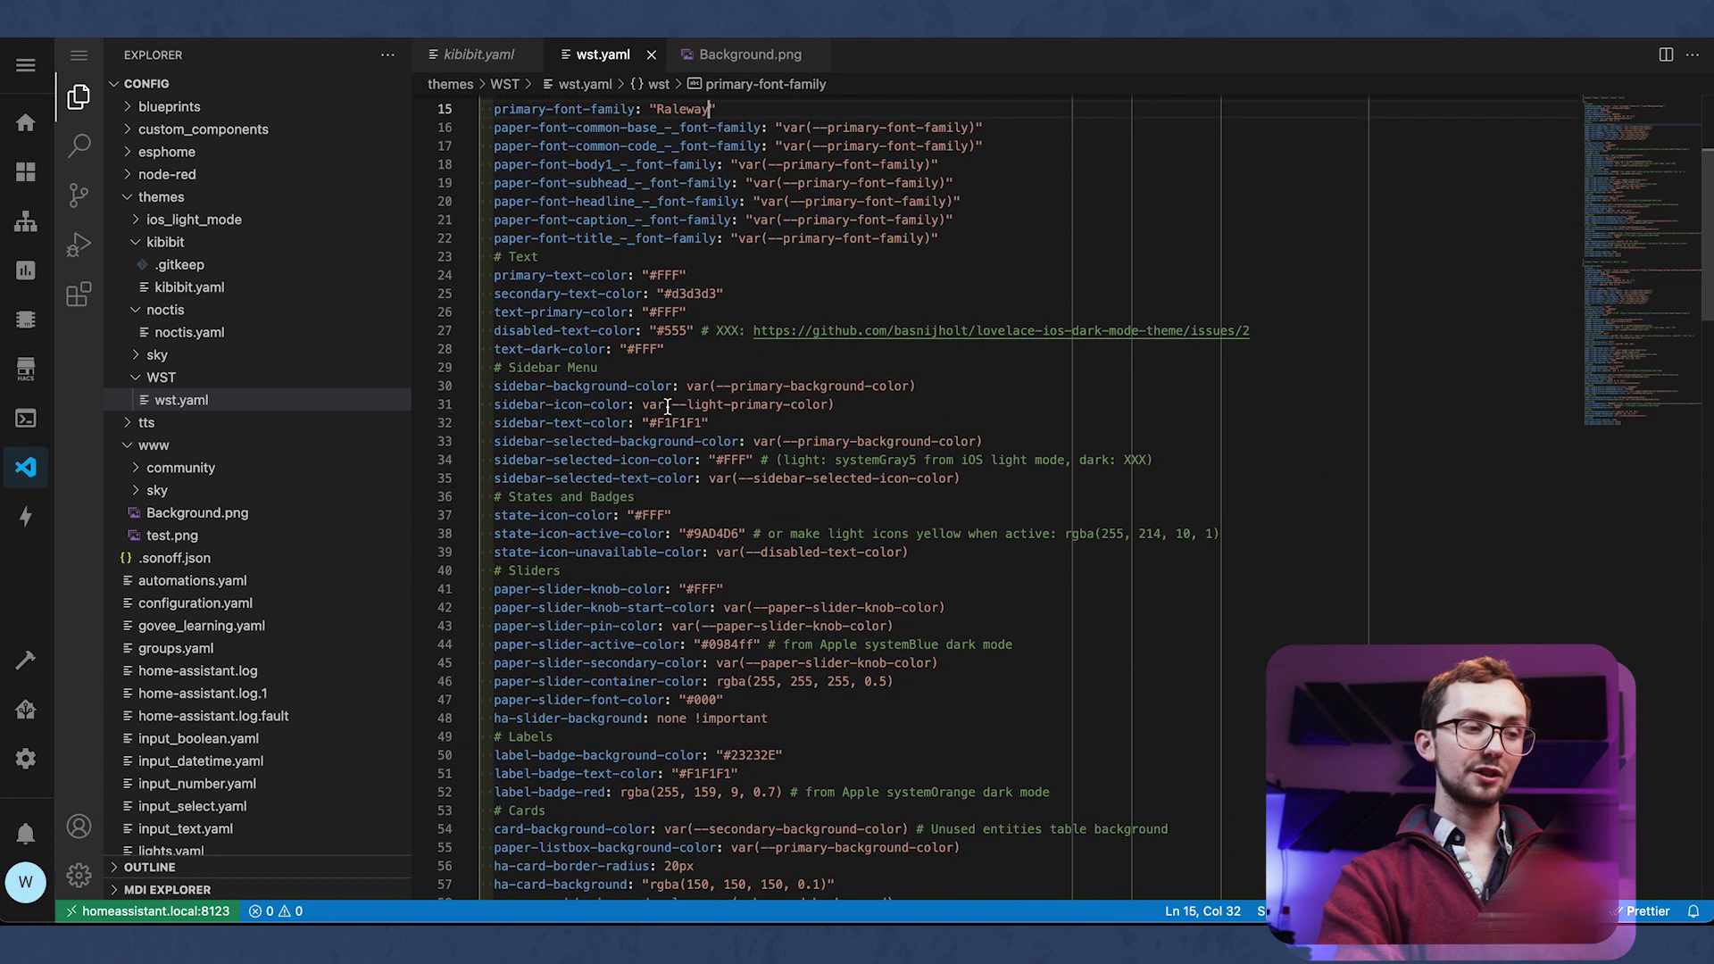
{"action": "scroll", "coordinate": [761, 480], "scroll_direction": "down", "scroll_amount": 9}
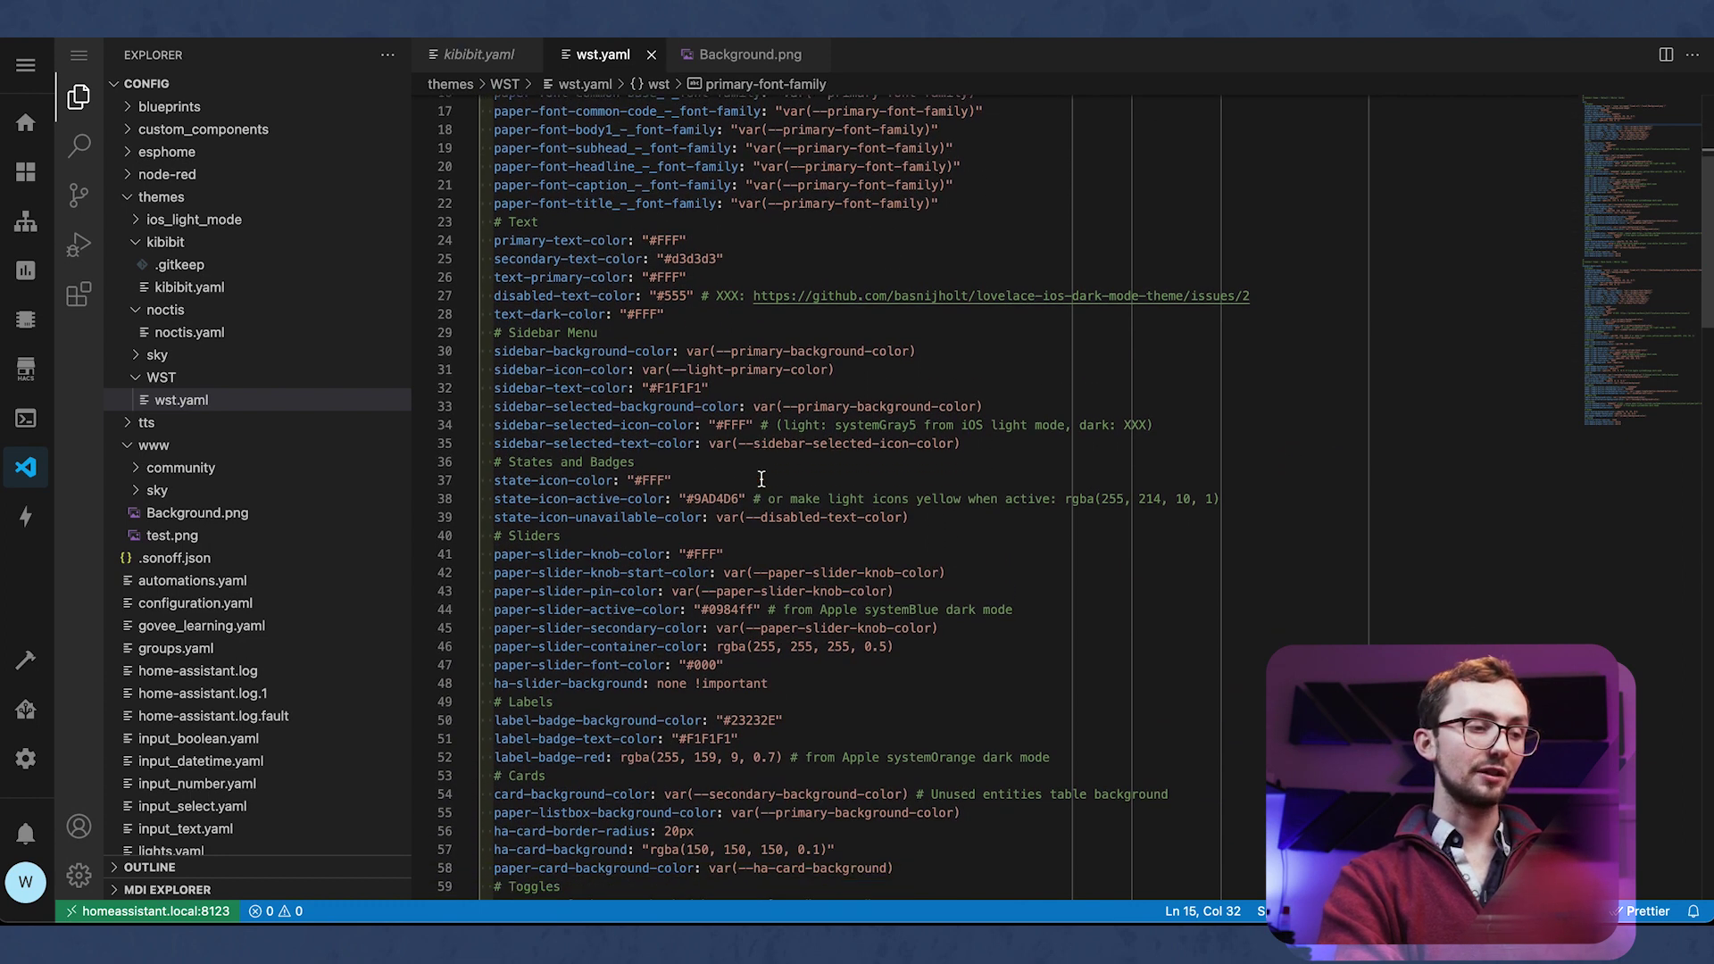
{"action": "scroll", "coordinate": [723, 584], "scroll_direction": "down", "scroll_amount": 5}
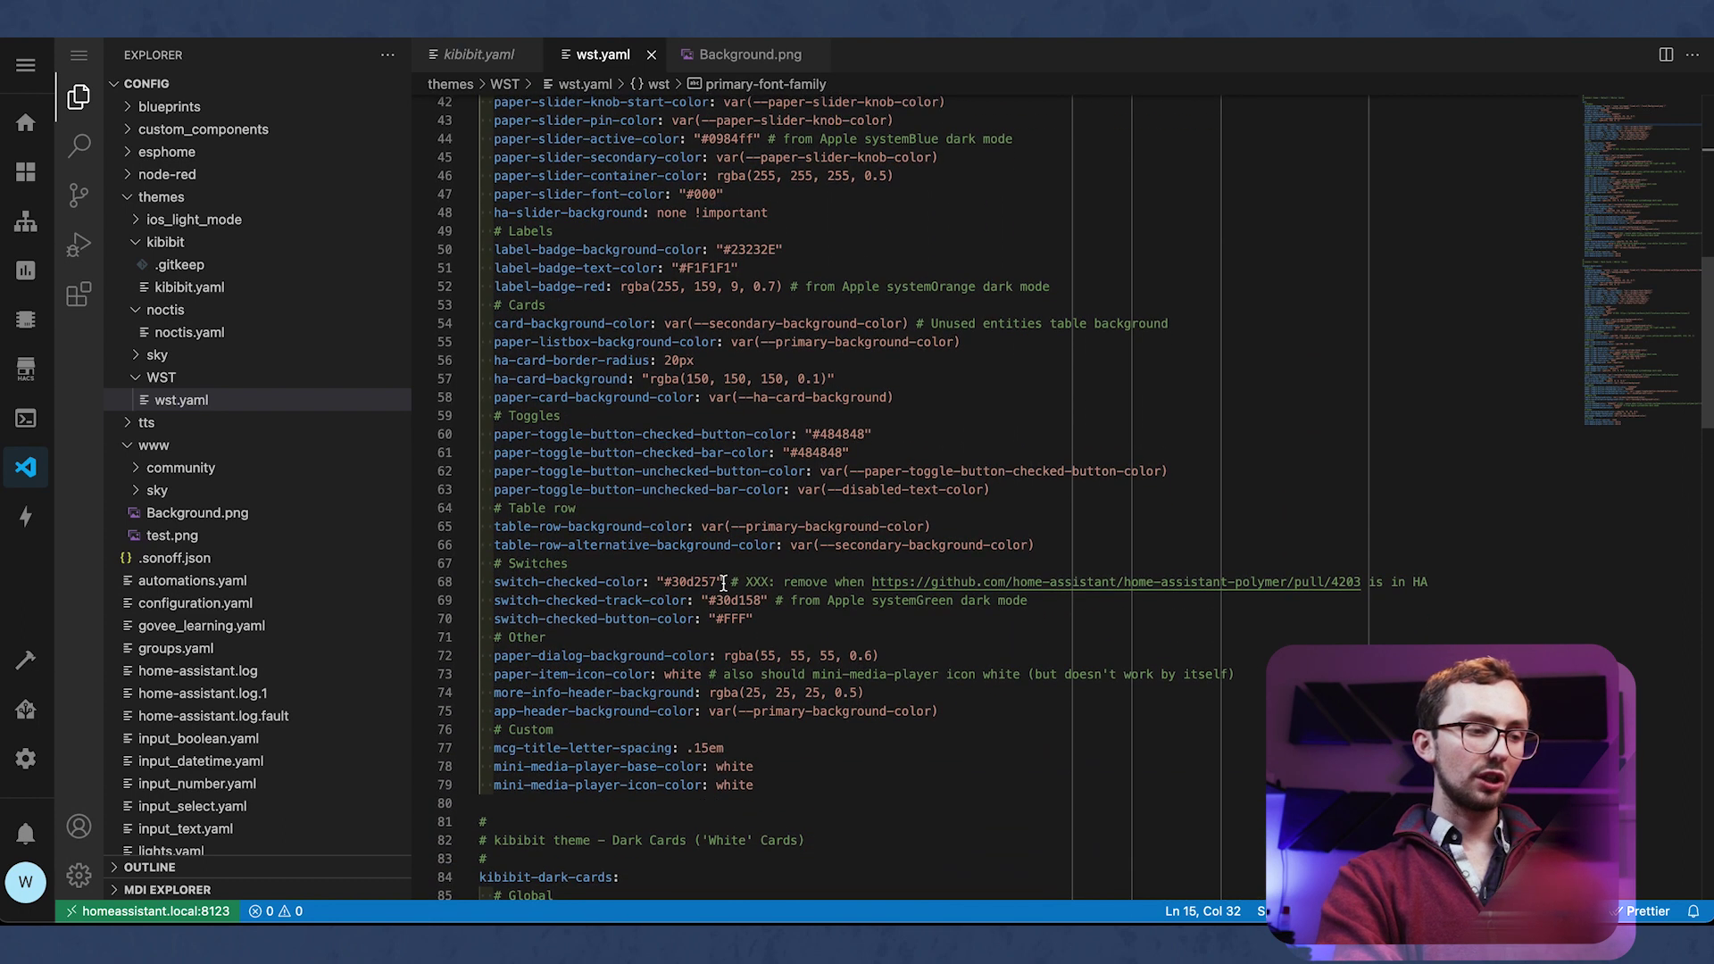
{"action": "left_click", "coordinate": [707, 356]}
{"action": "scroll", "coordinate": [706, 375], "scroll_direction": "up", "scroll_amount": 3}
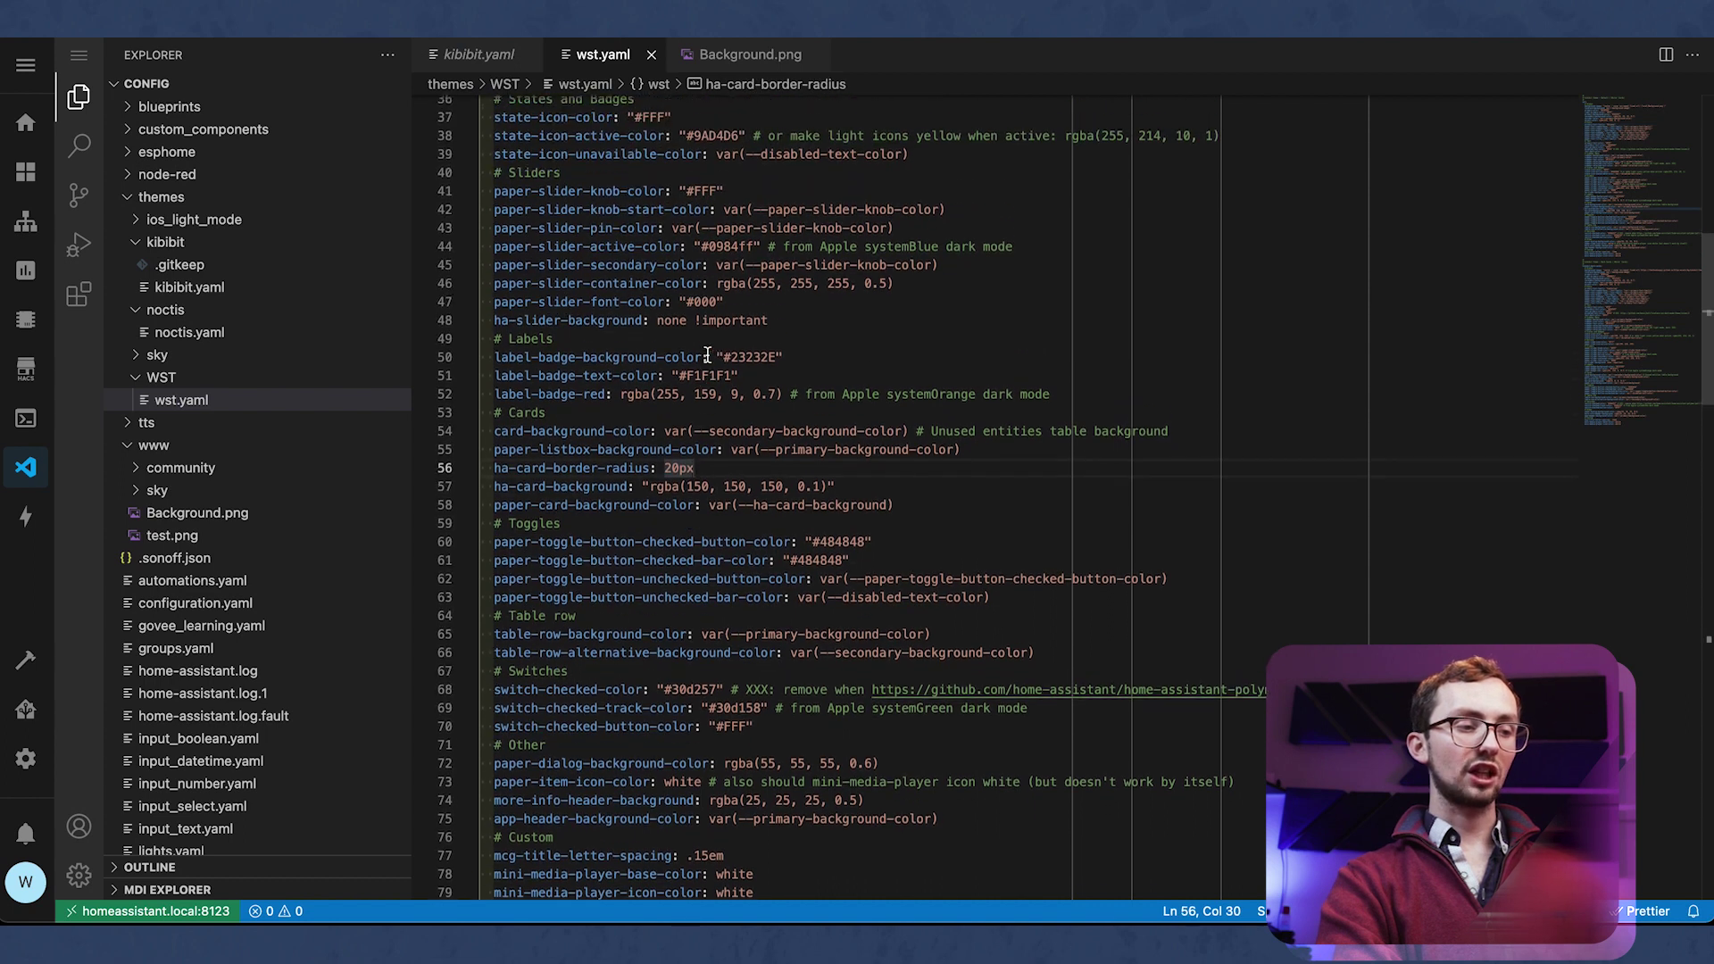
Step: Trace the card-background-color variable back to the secondary-background-color definition in the Global section
{"action": "mouse_move", "coordinate": [665, 440]}
{"action": "left_mouse_down"}
{"action": "mouse_move", "coordinate": [911, 440]}
{"action": "mouse_move", "coordinate": [665, 441]}
{"action": "left_mouse_up"}
{"action": "left_click", "coordinate": [907, 440]}
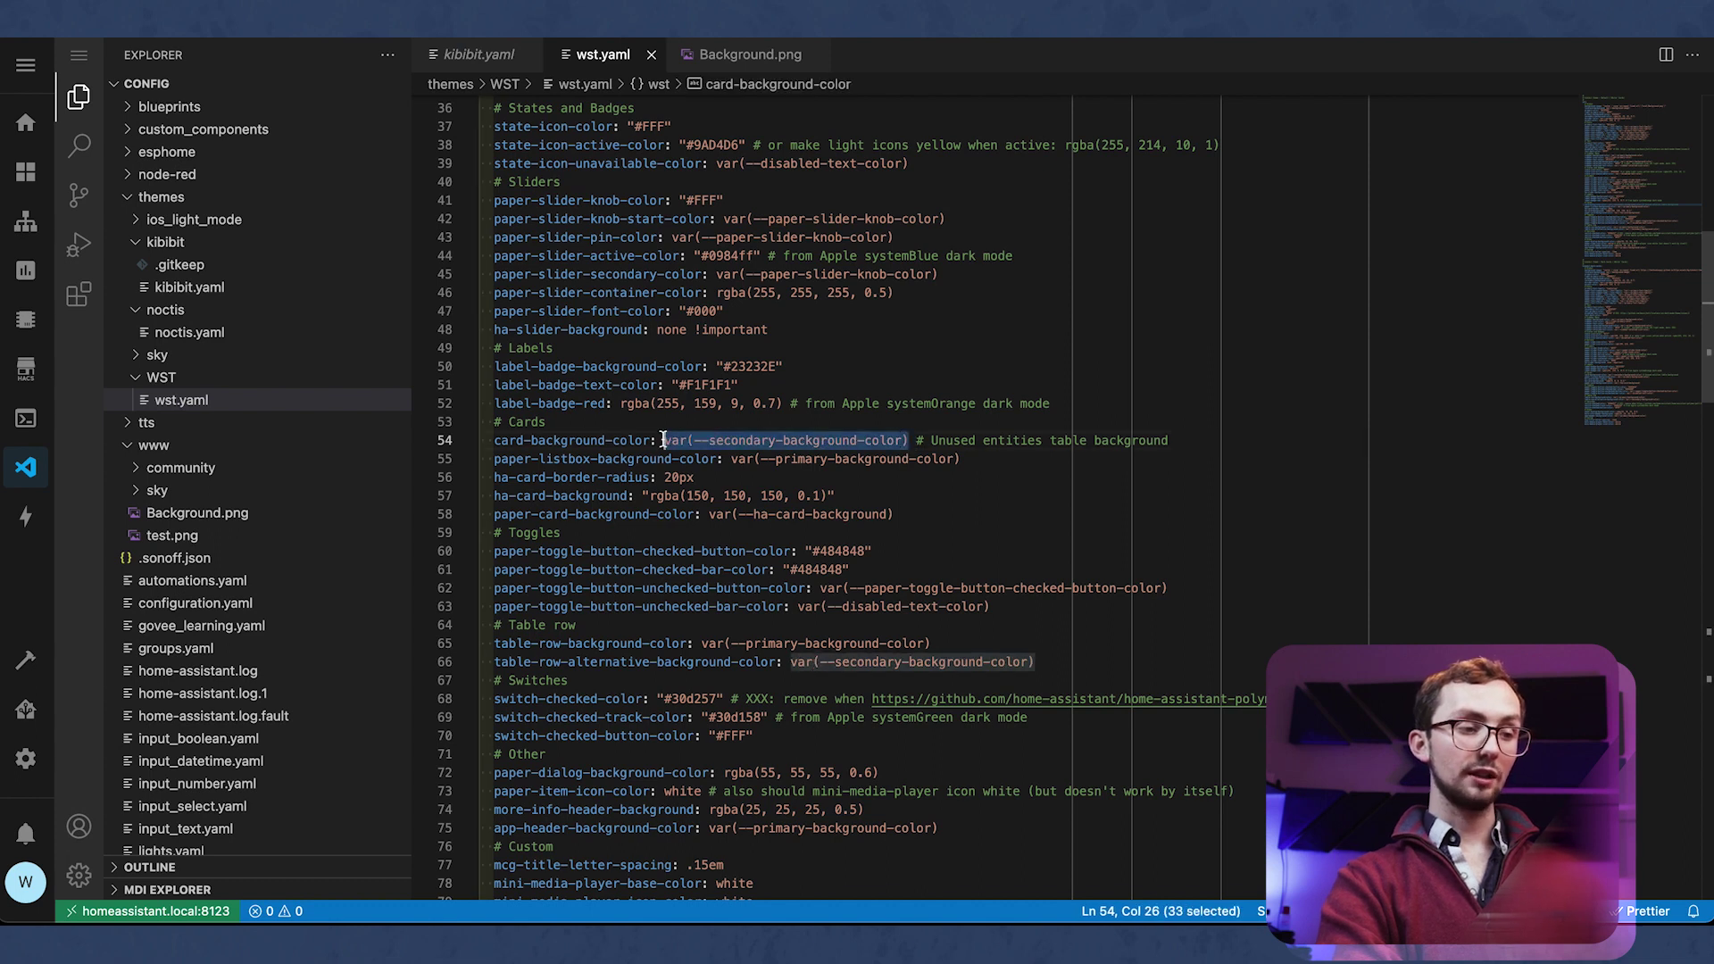
{"action": "scroll", "coordinate": [663, 437], "scroll_direction": "up", "scroll_amount": 10}
{"action": "left_click_drag", "start_coordinate": [712, 290], "coordinate": [855, 286]}
{"action": "left_click", "coordinate": [854, 289]}
{"action": "scroll", "coordinate": [925, 339], "scroll_direction": "down", "scroll_amount": 12}
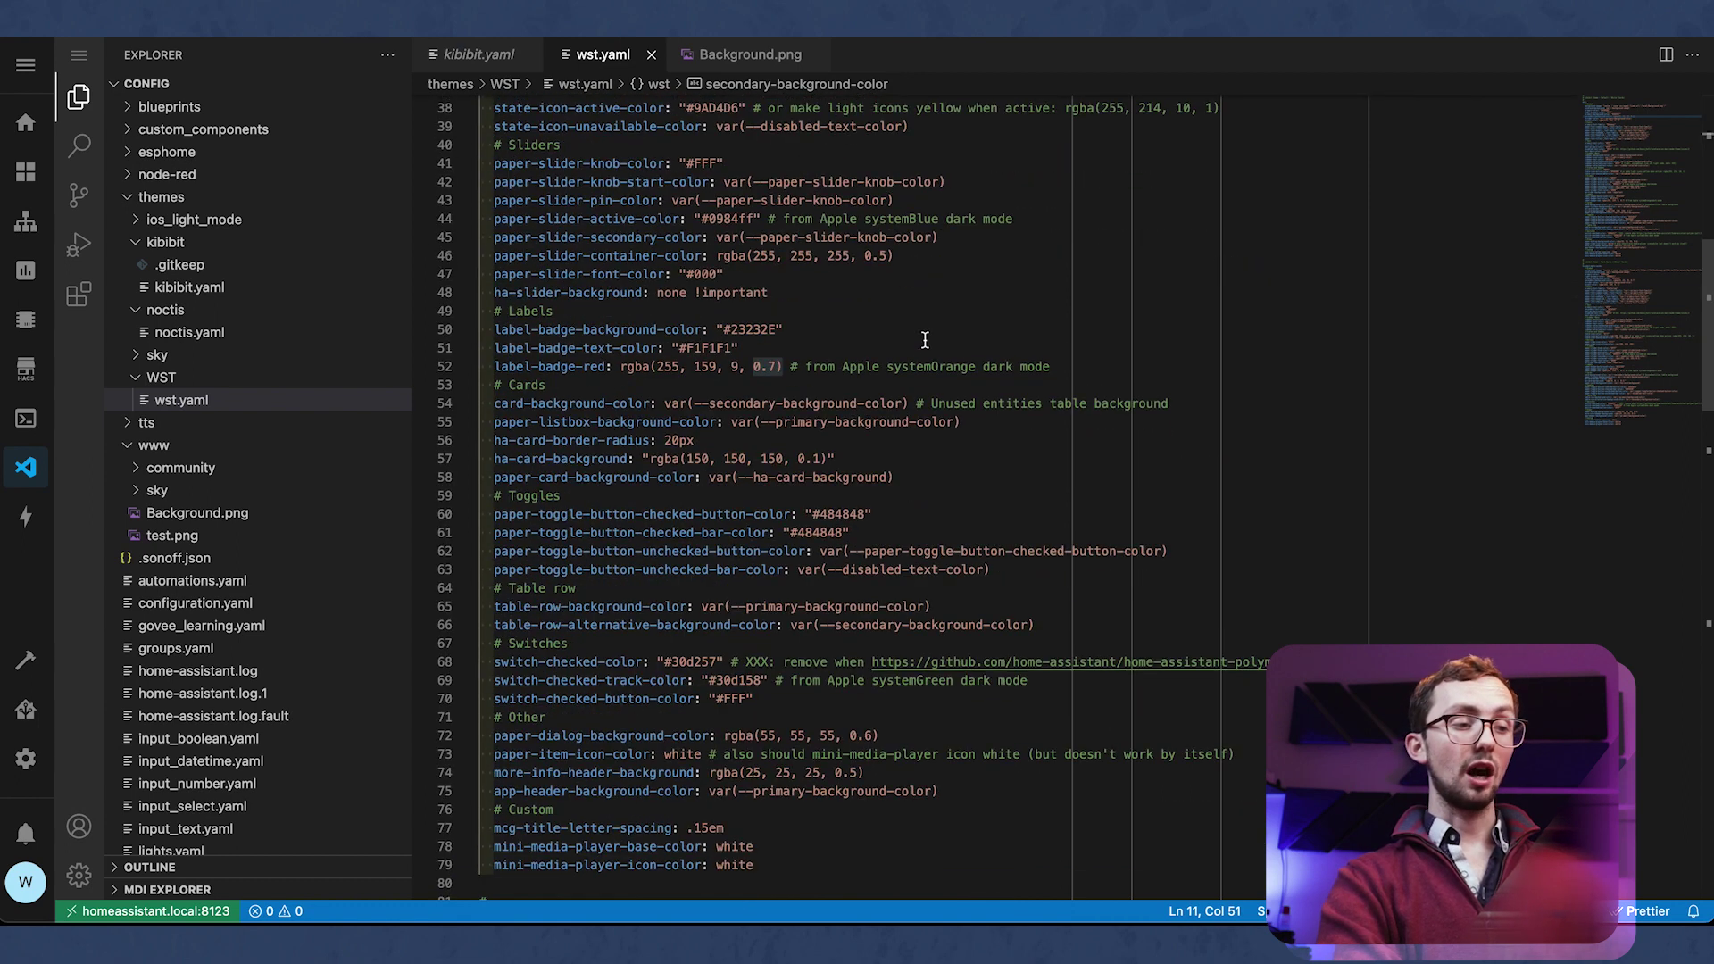
{"action": "scroll", "coordinate": [766, 371], "scroll_direction": "up", "scroll_amount": 5}
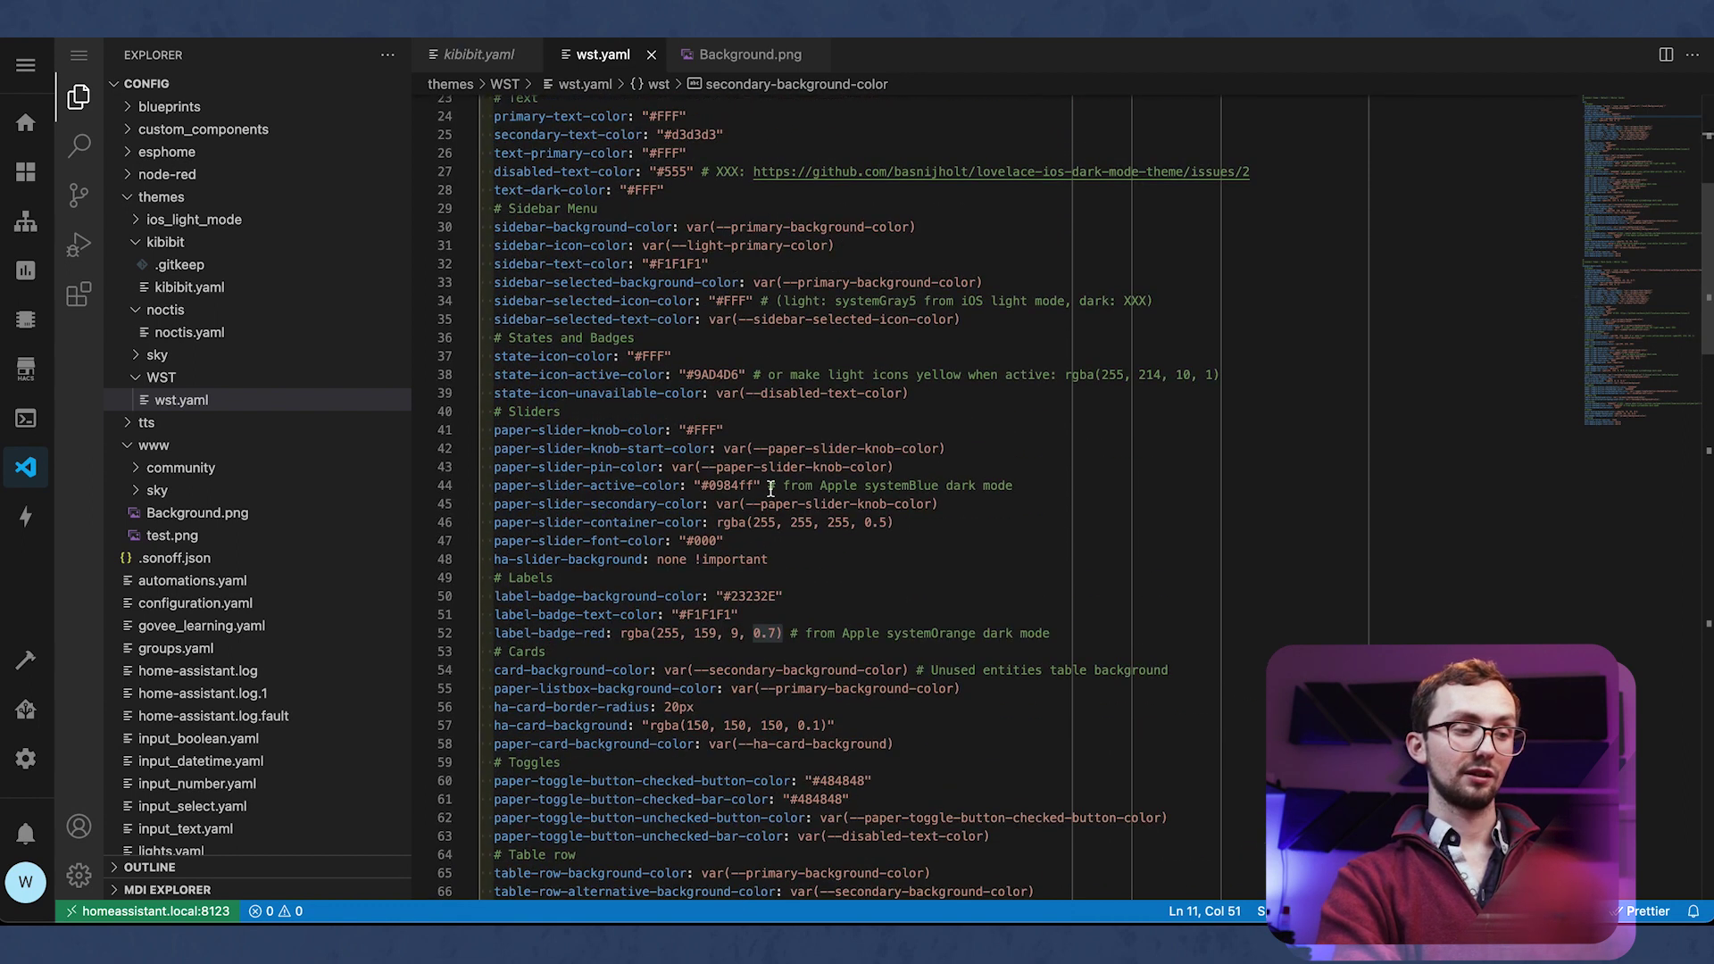
Step: Set ha-card-border-radius to 0px in the Cards section of wst.yaml
{"action": "double_click", "coordinate": [790, 679]}
{"action": "left_click", "coordinate": [796, 702]}
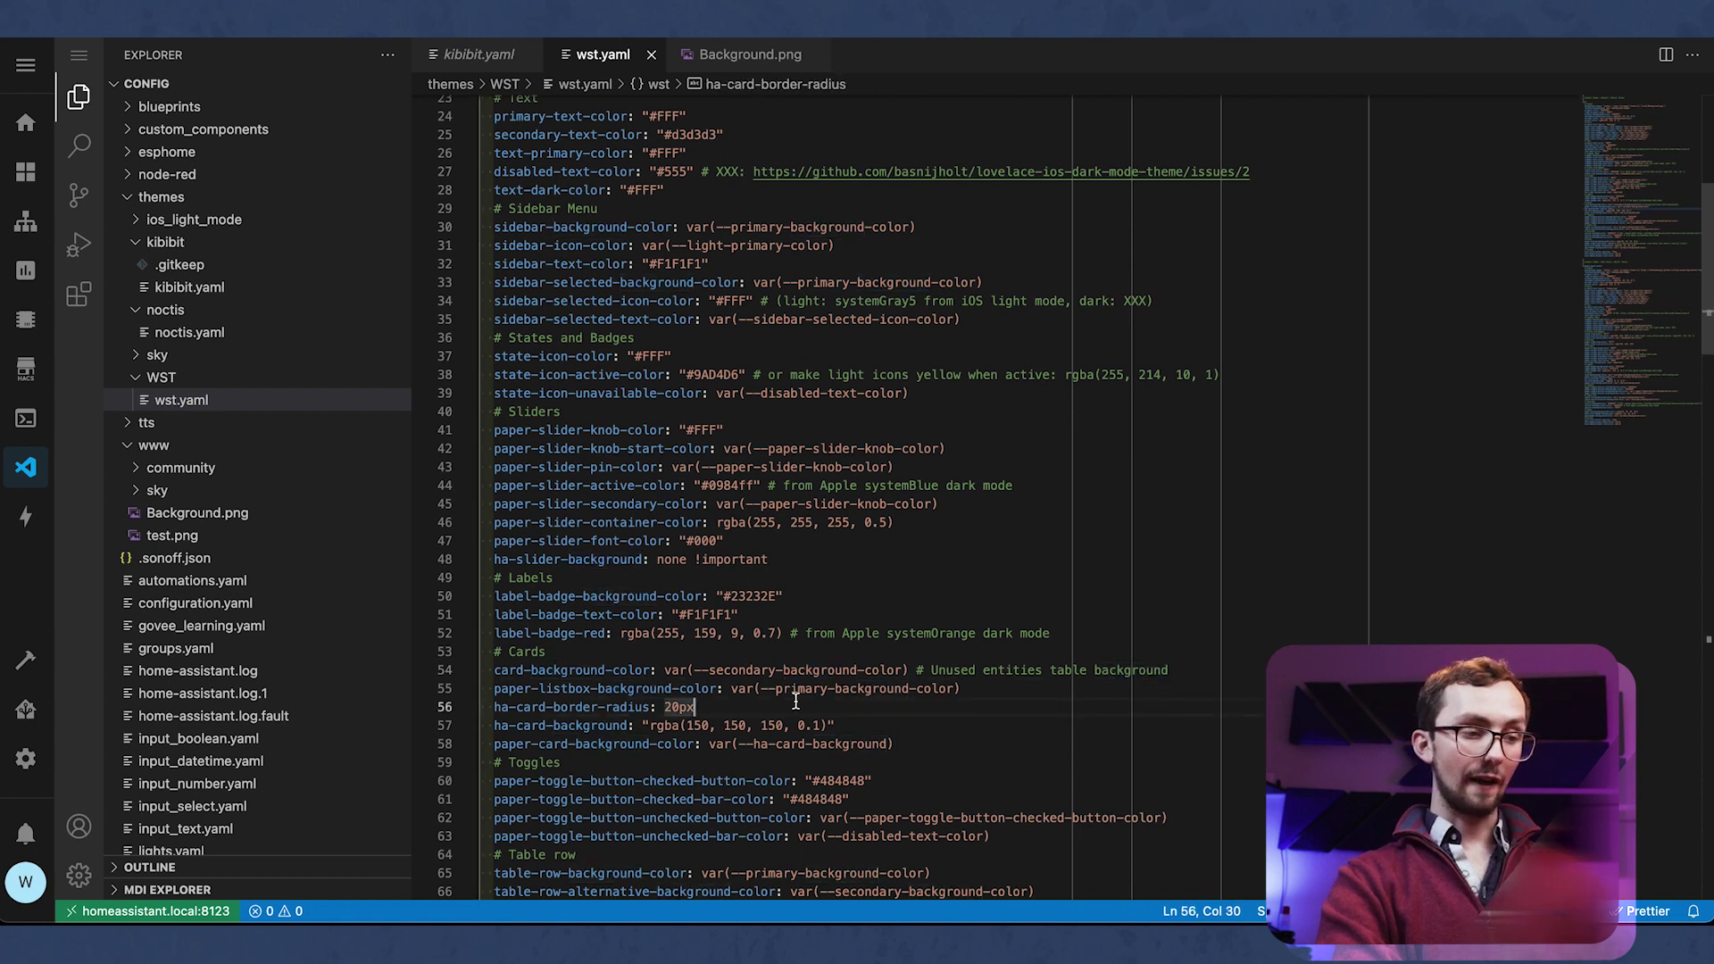
{"action": "scroll", "coordinate": [729, 701], "scroll_direction": "down", "scroll_amount": 2}
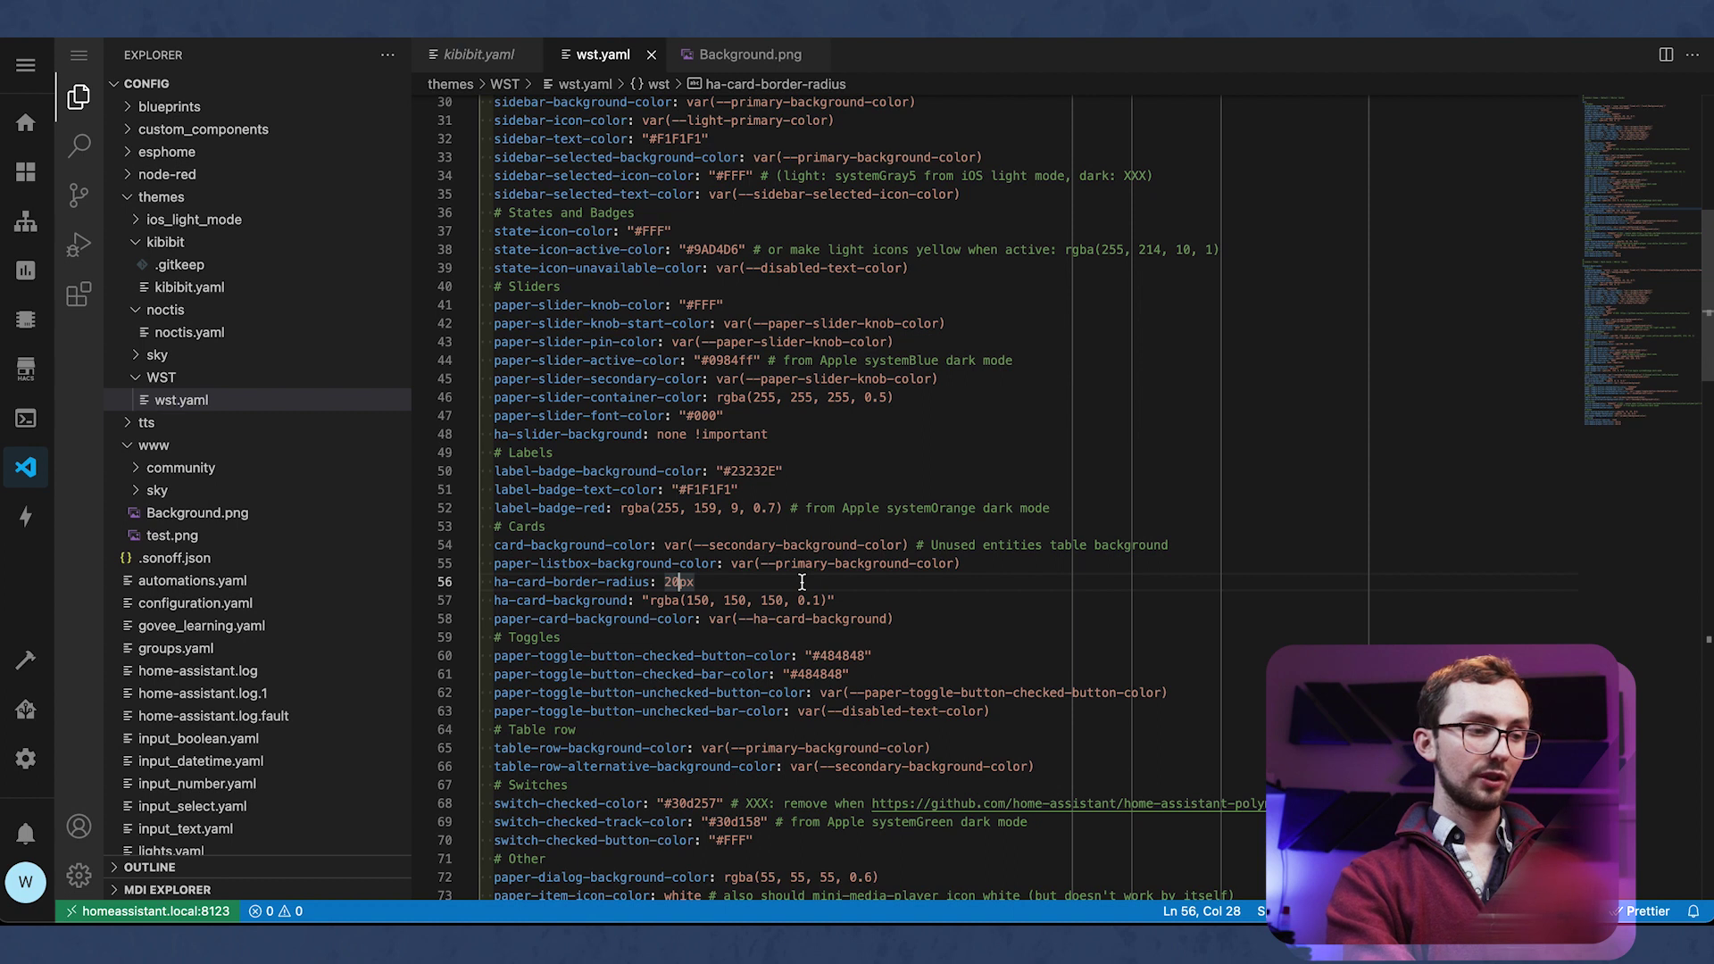
{"action": "key", "text": "Right"}
{"action": "key", "text": "BackSpace"}
{"action": "left_click", "coordinate": [810, 627]}
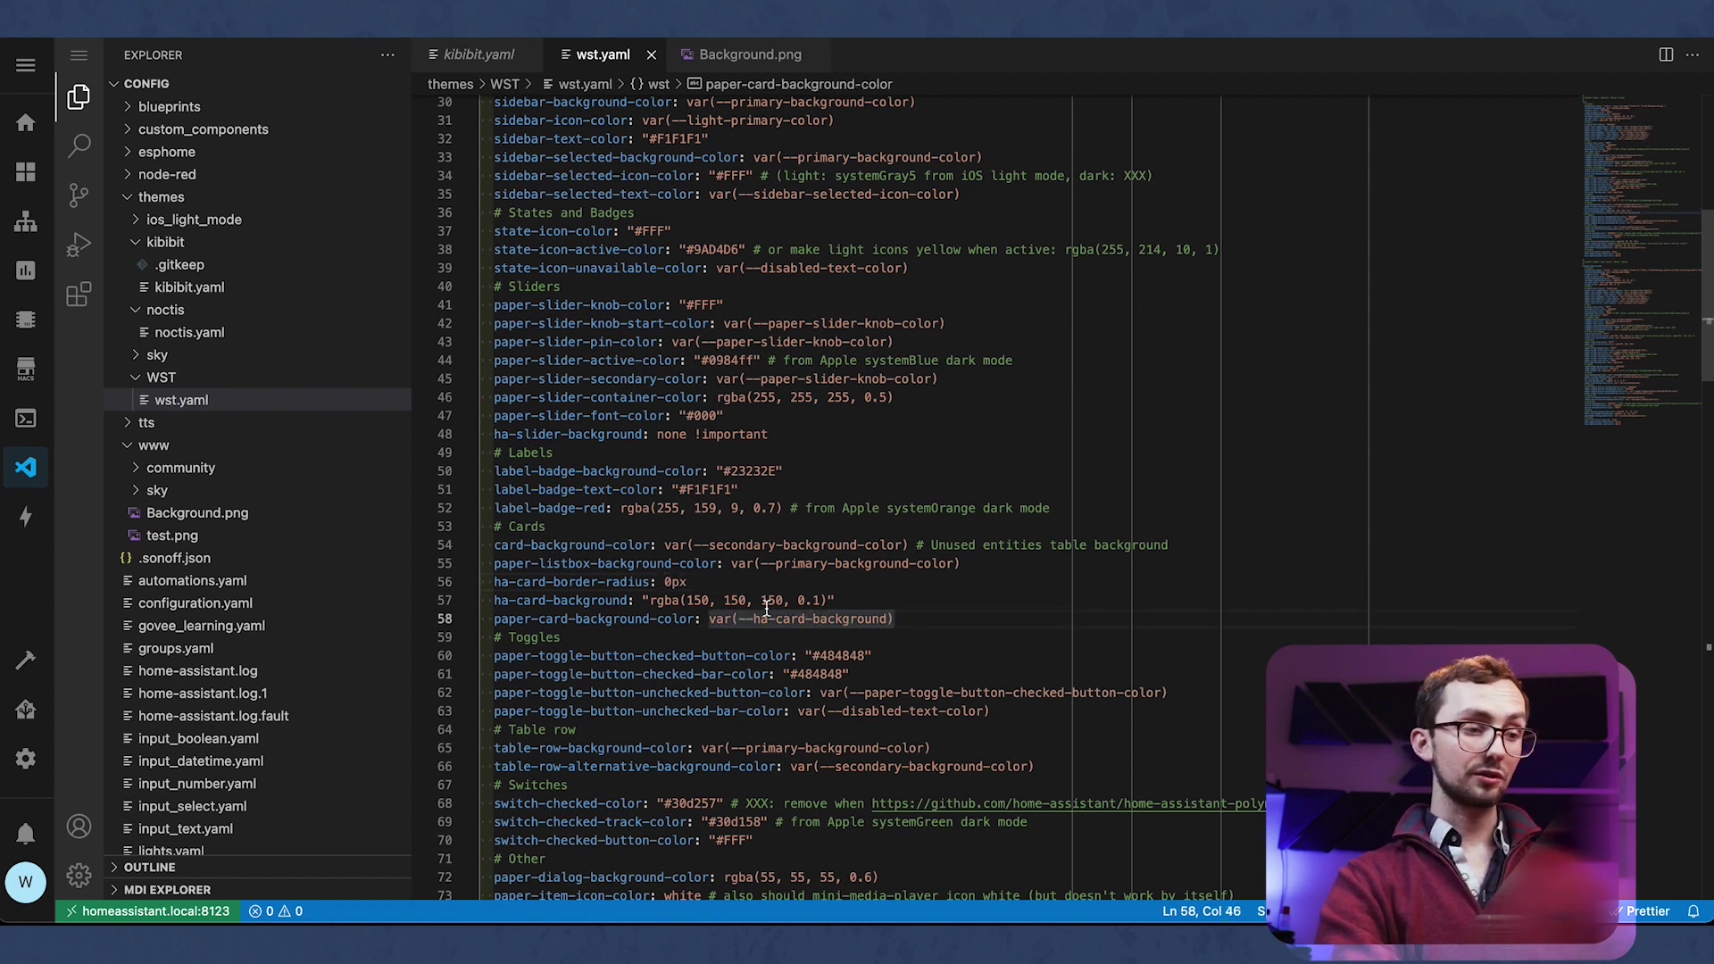
Step: Set the opacity of ha-card-background to 0.8 and reload the theme from the Test dashboard
{"action": "left_click", "coordinate": [775, 598]}
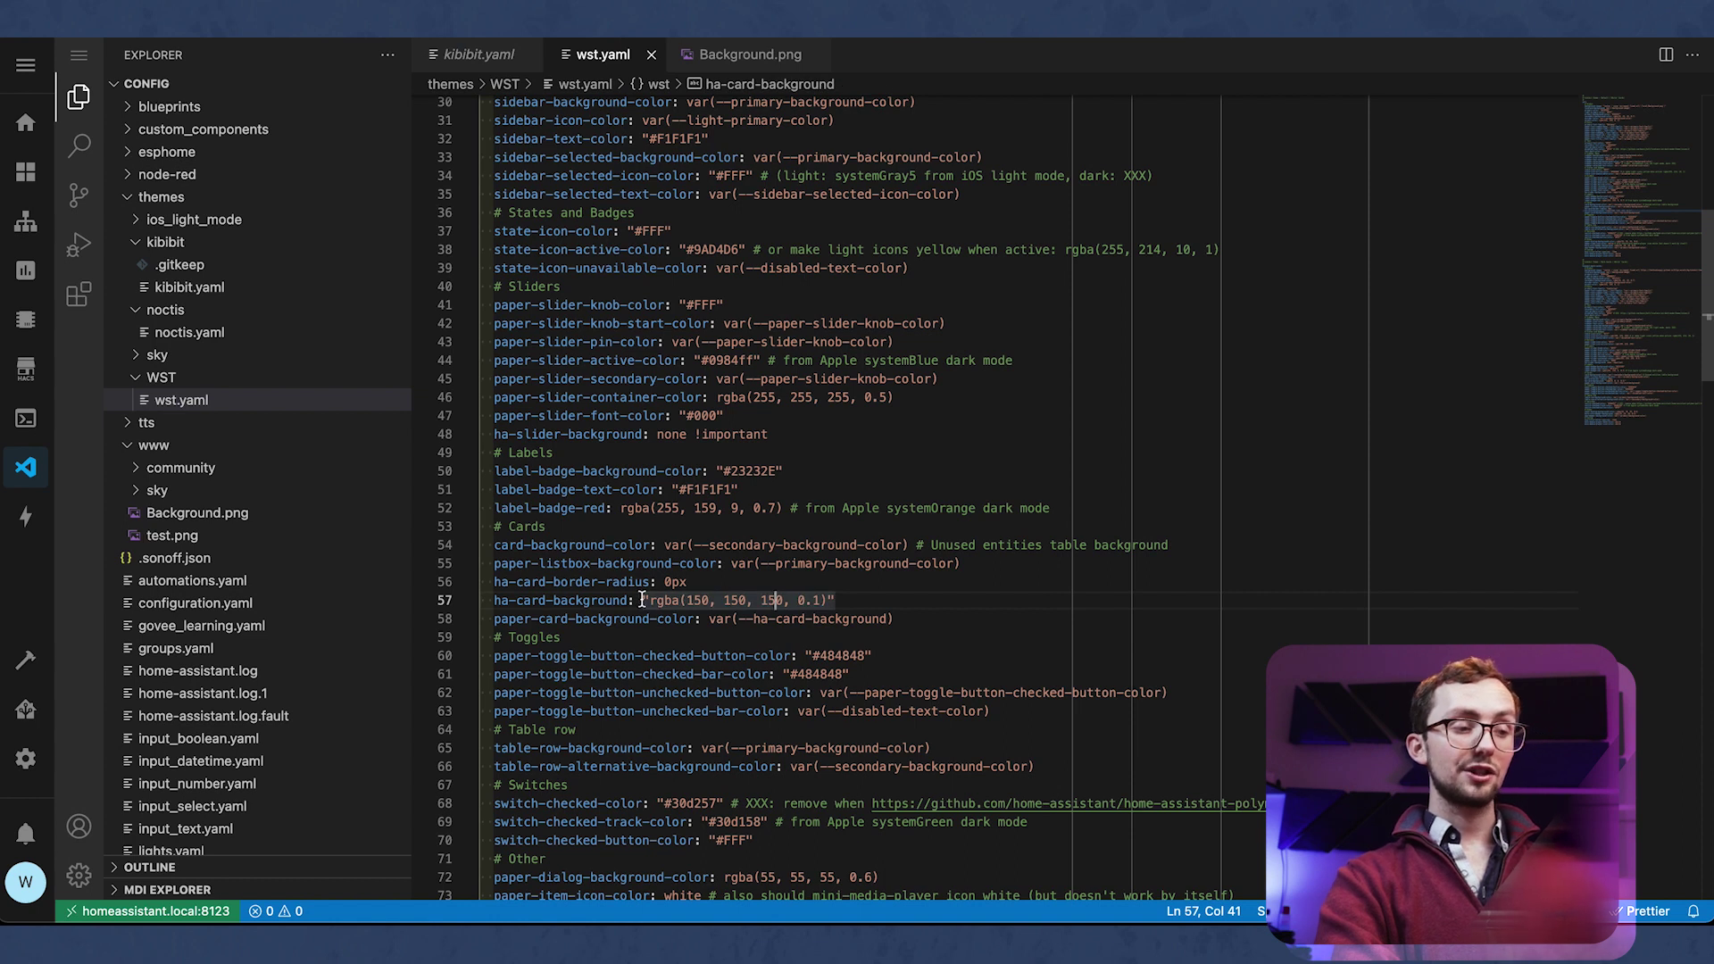
{"action": "left_click", "coordinate": [815, 598]}
{"action": "key", "text": "BackSpace"}
{"action": "type", "text": "6"}
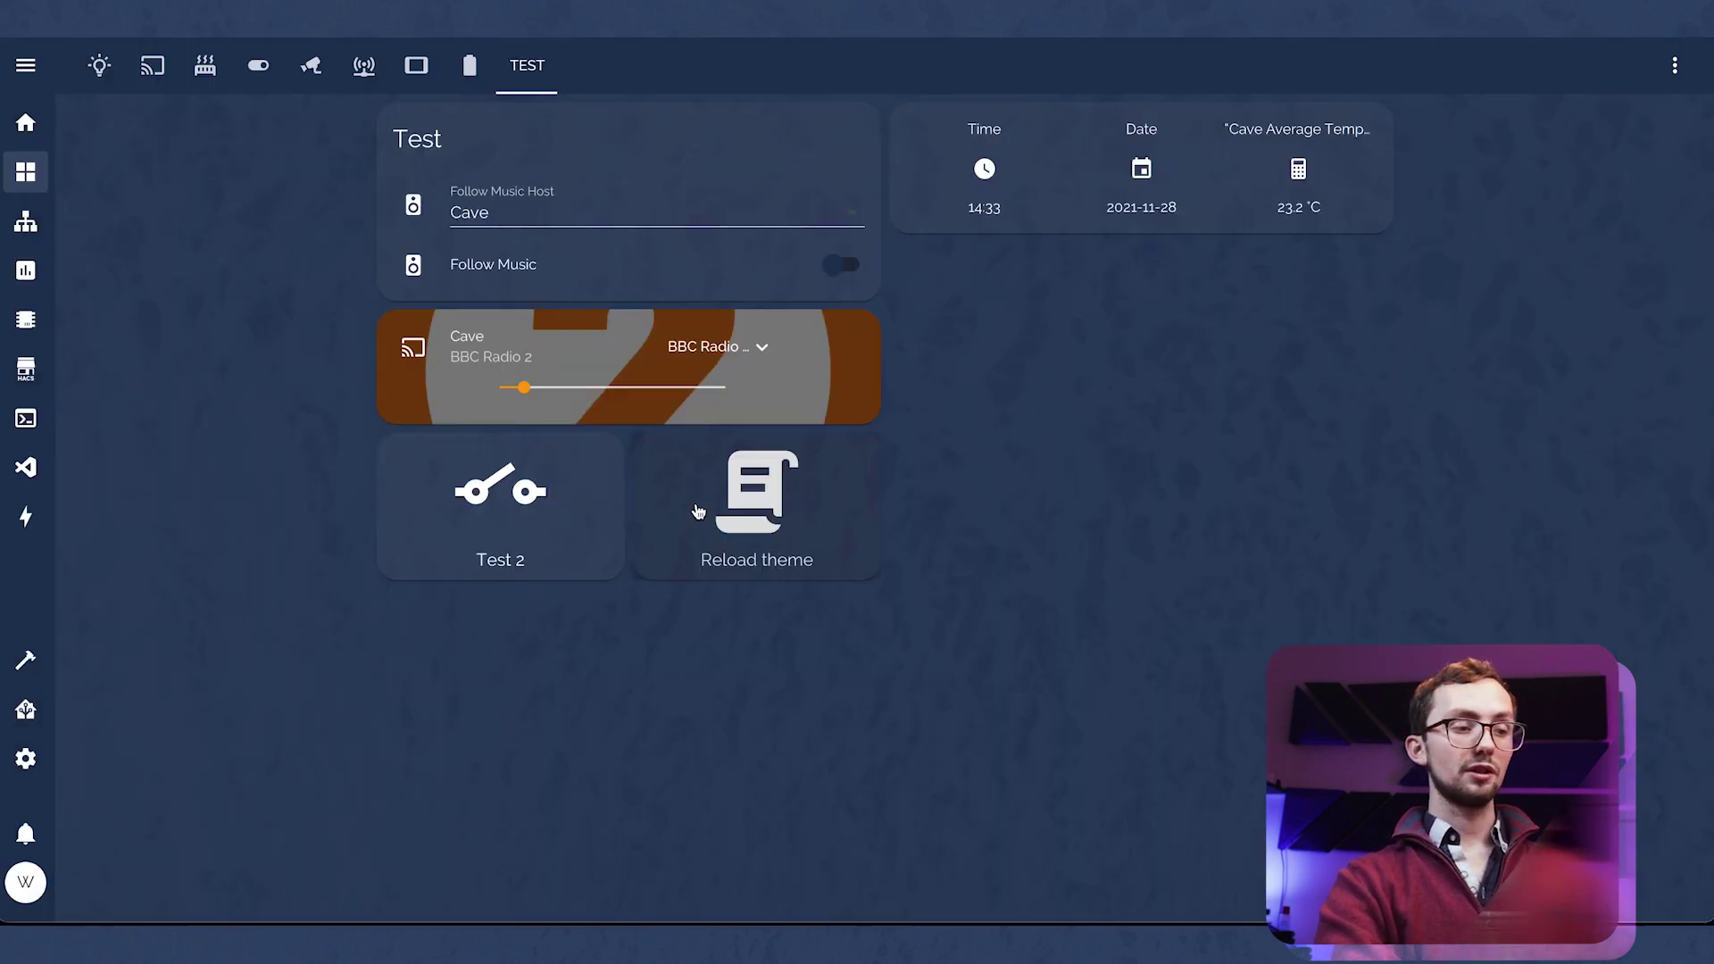
{"action": "left_click", "coordinate": [725, 547]}
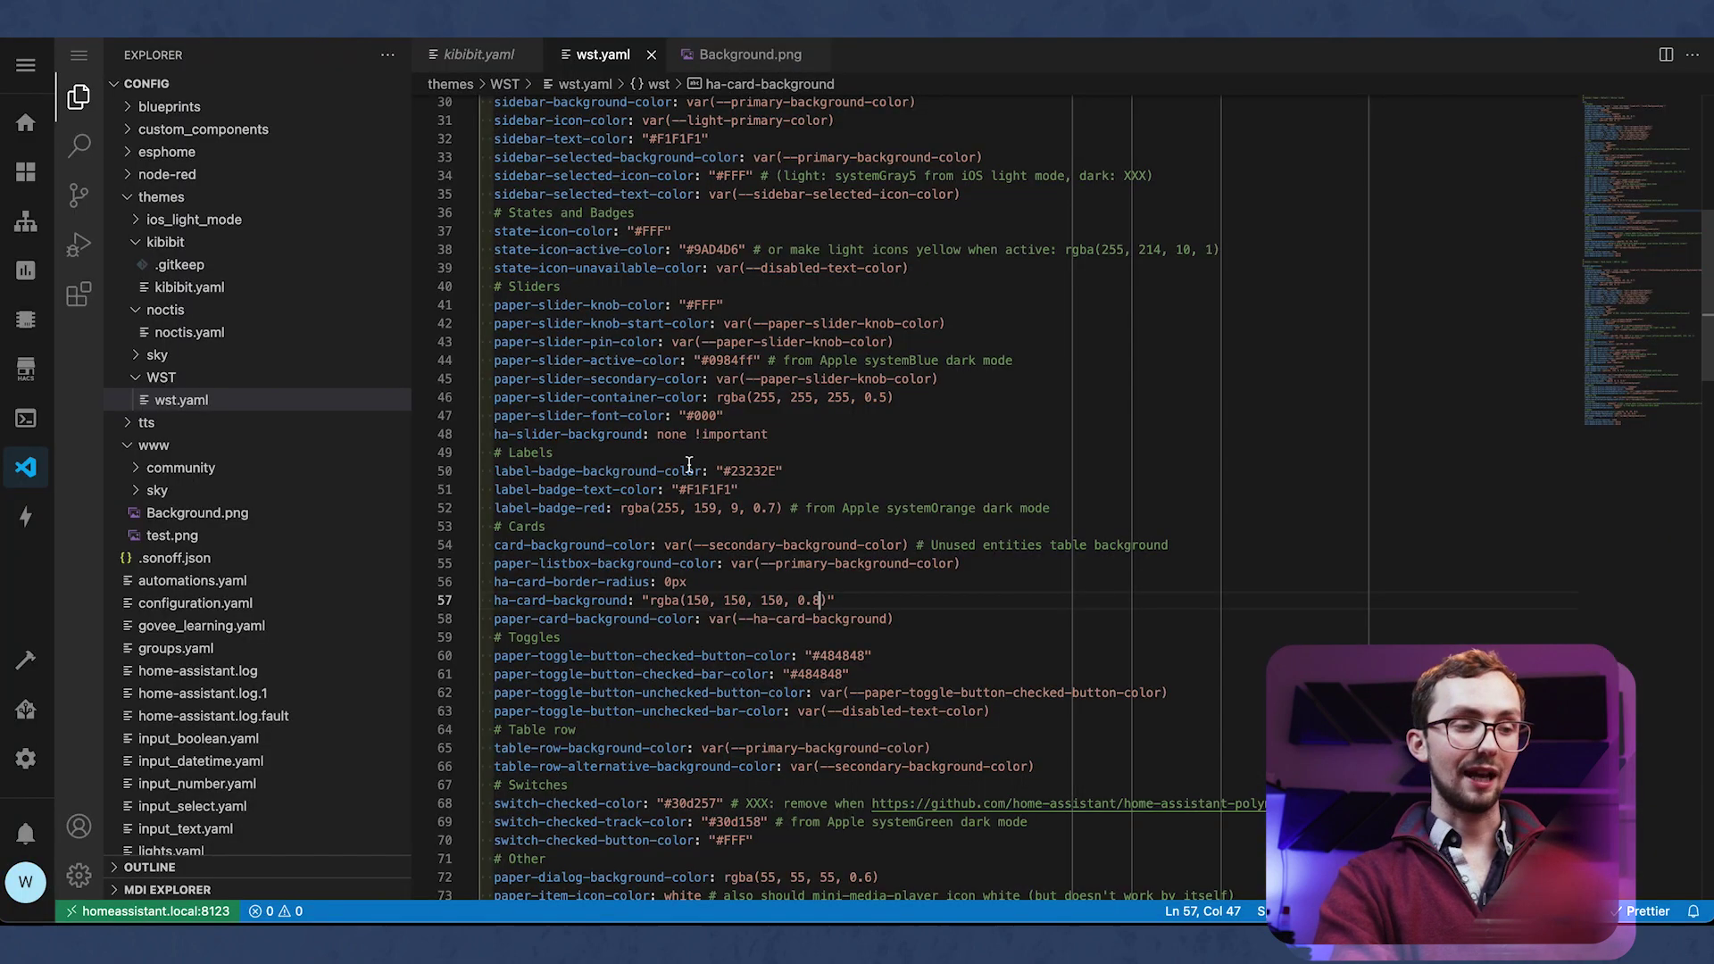
Step: Inspect the rgba value of ha-card-background and the accent, primary background and divider colors in the Global section
{"action": "left_click_drag", "start_coordinate": [846, 601], "coordinate": [686, 601]}
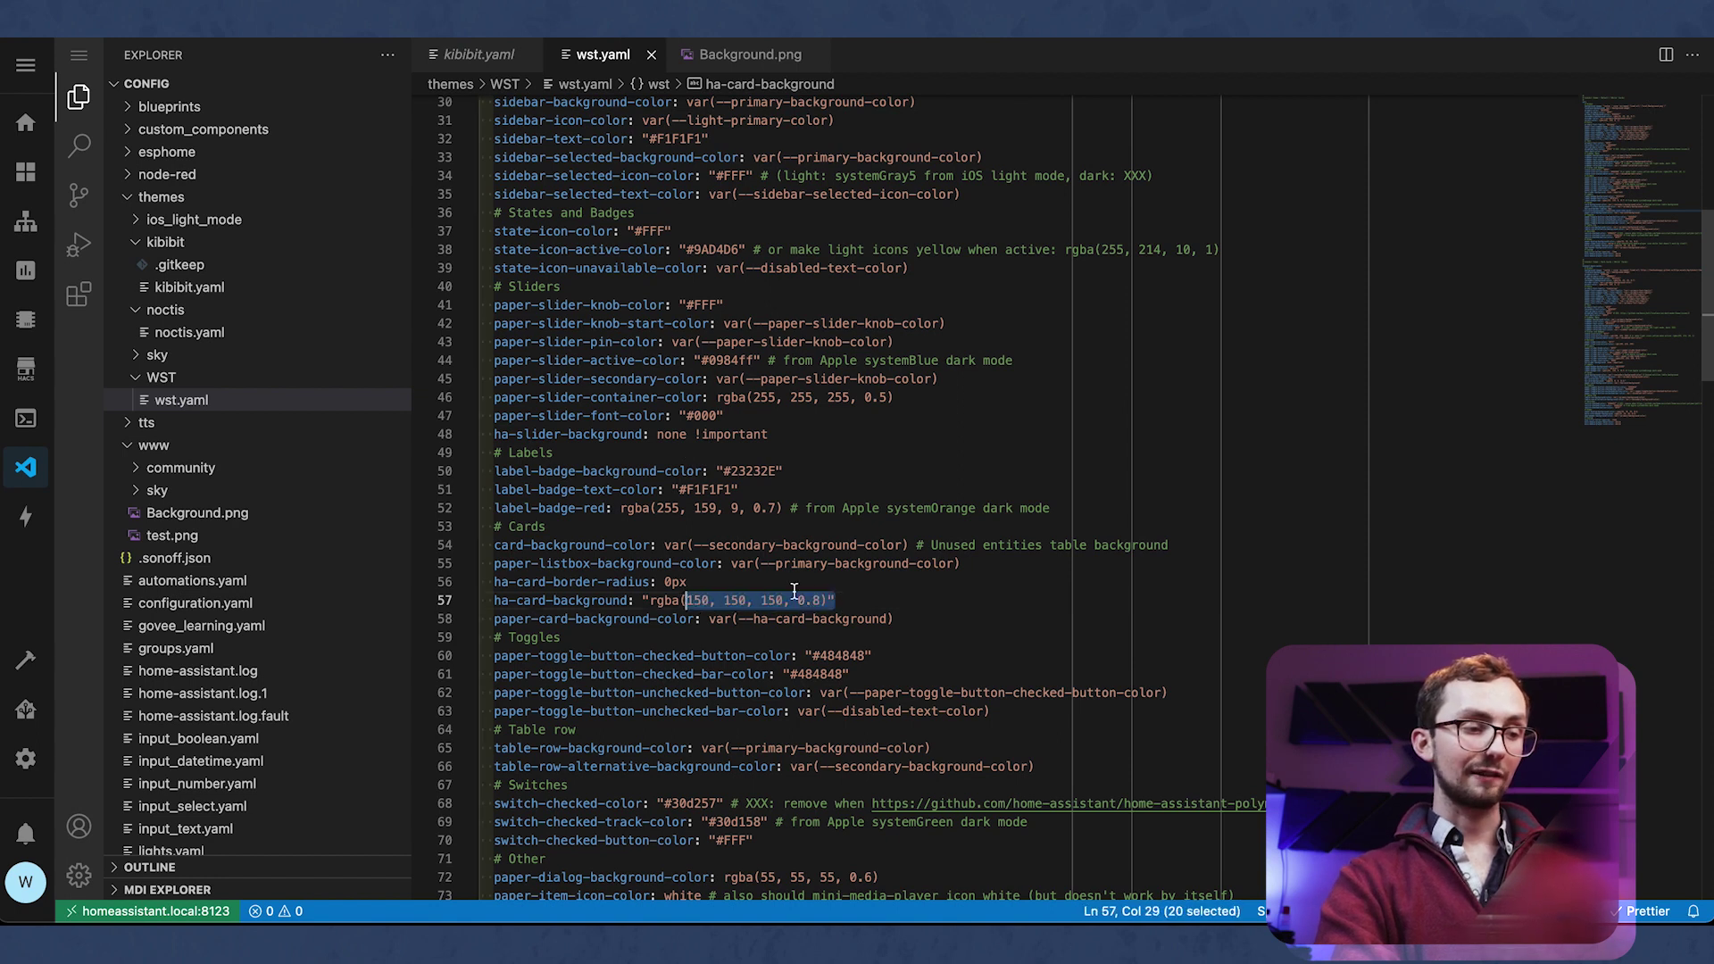
{"action": "left_click", "coordinate": [845, 600]}
{"action": "scroll", "coordinate": [846, 601], "scroll_direction": "up", "scroll_amount": 5}
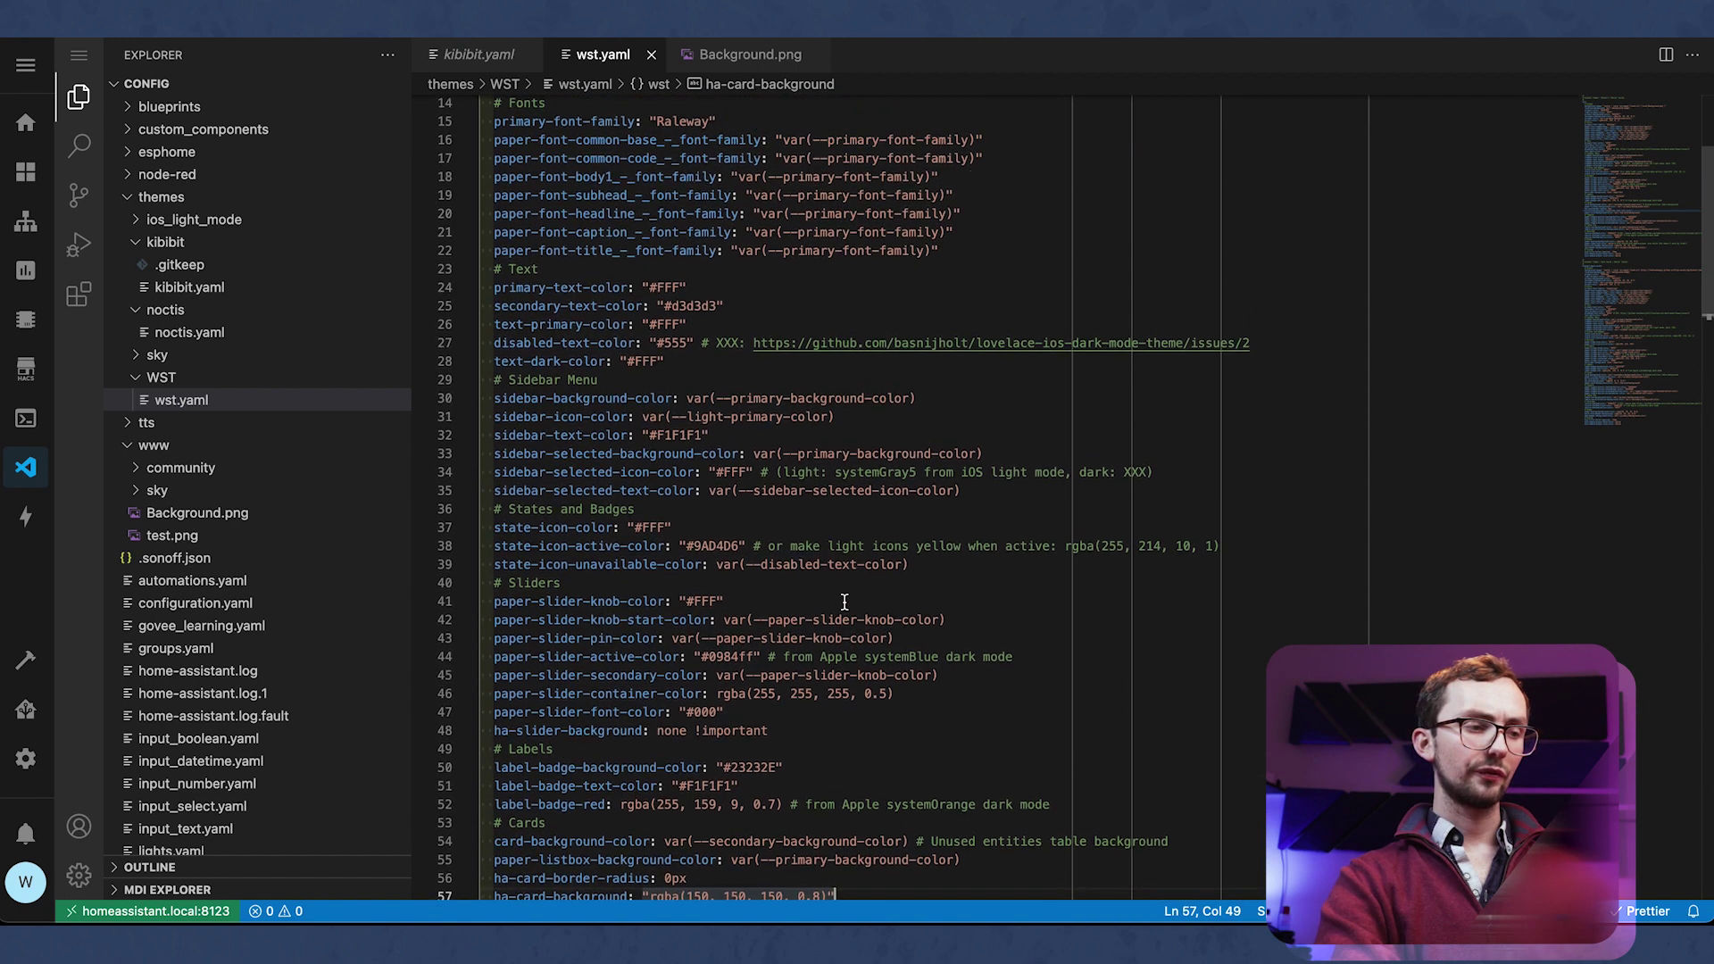
{"action": "scroll", "coordinate": [668, 342], "scroll_direction": "up", "scroll_amount": 4}
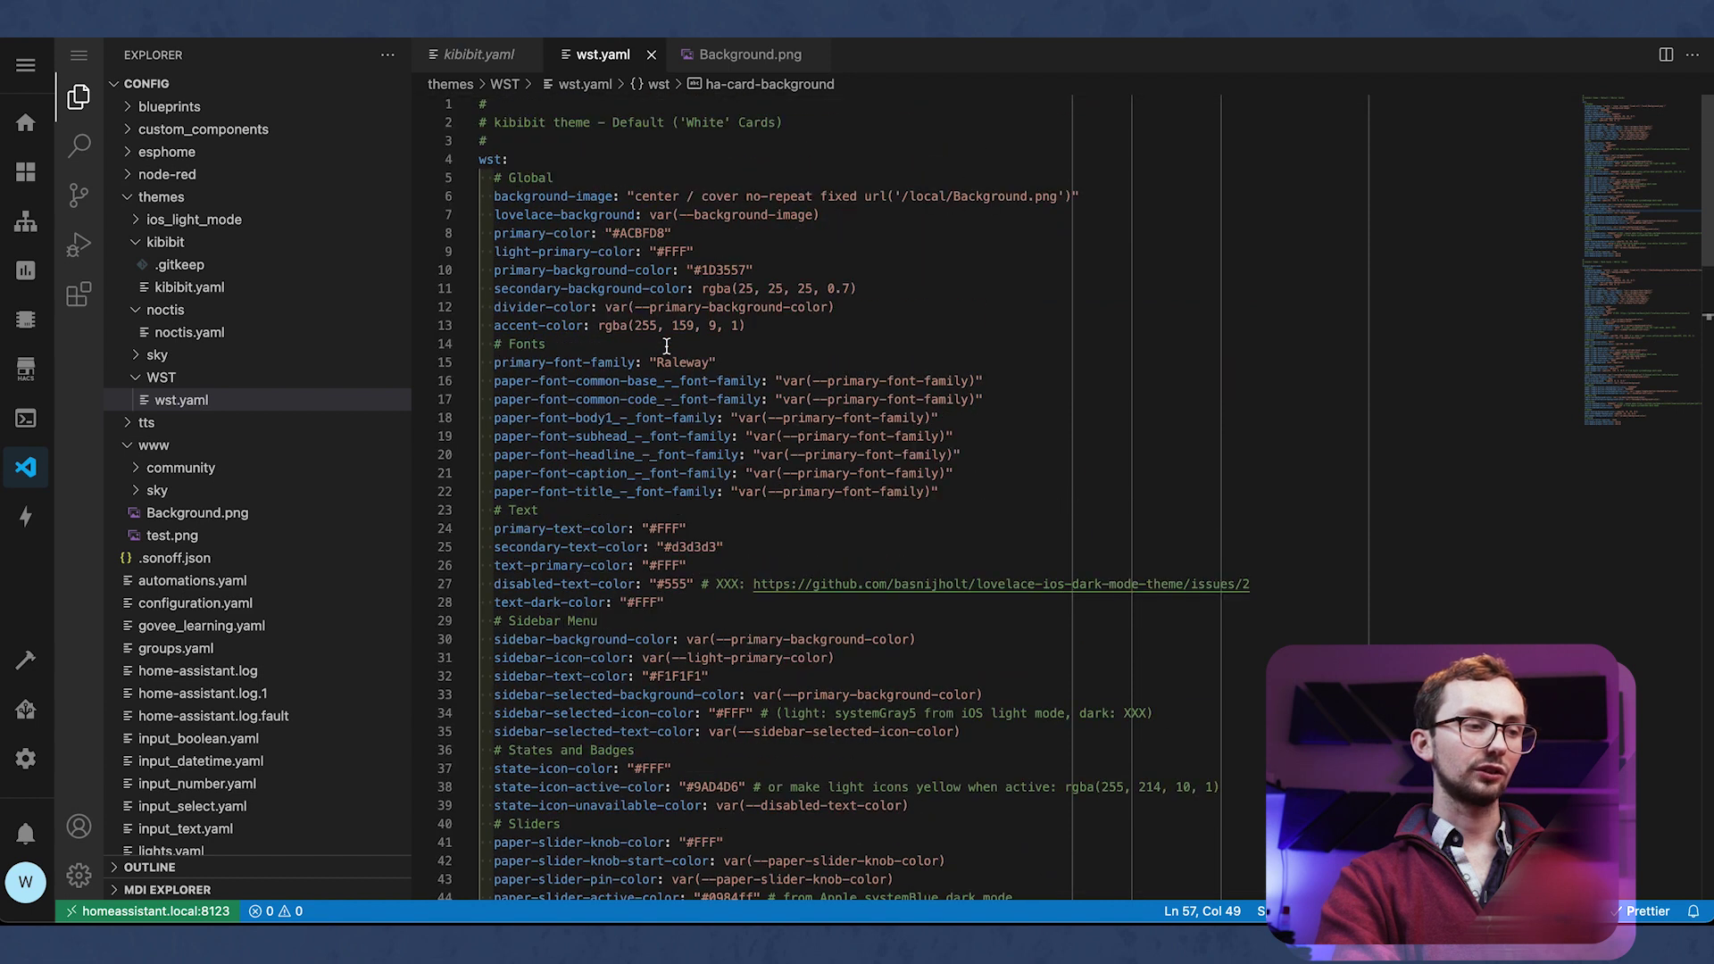
{"action": "left_click", "coordinate": [680, 327]}
{"action": "left_click", "coordinate": [717, 271]}
{"action": "left_click", "coordinate": [739, 307]}
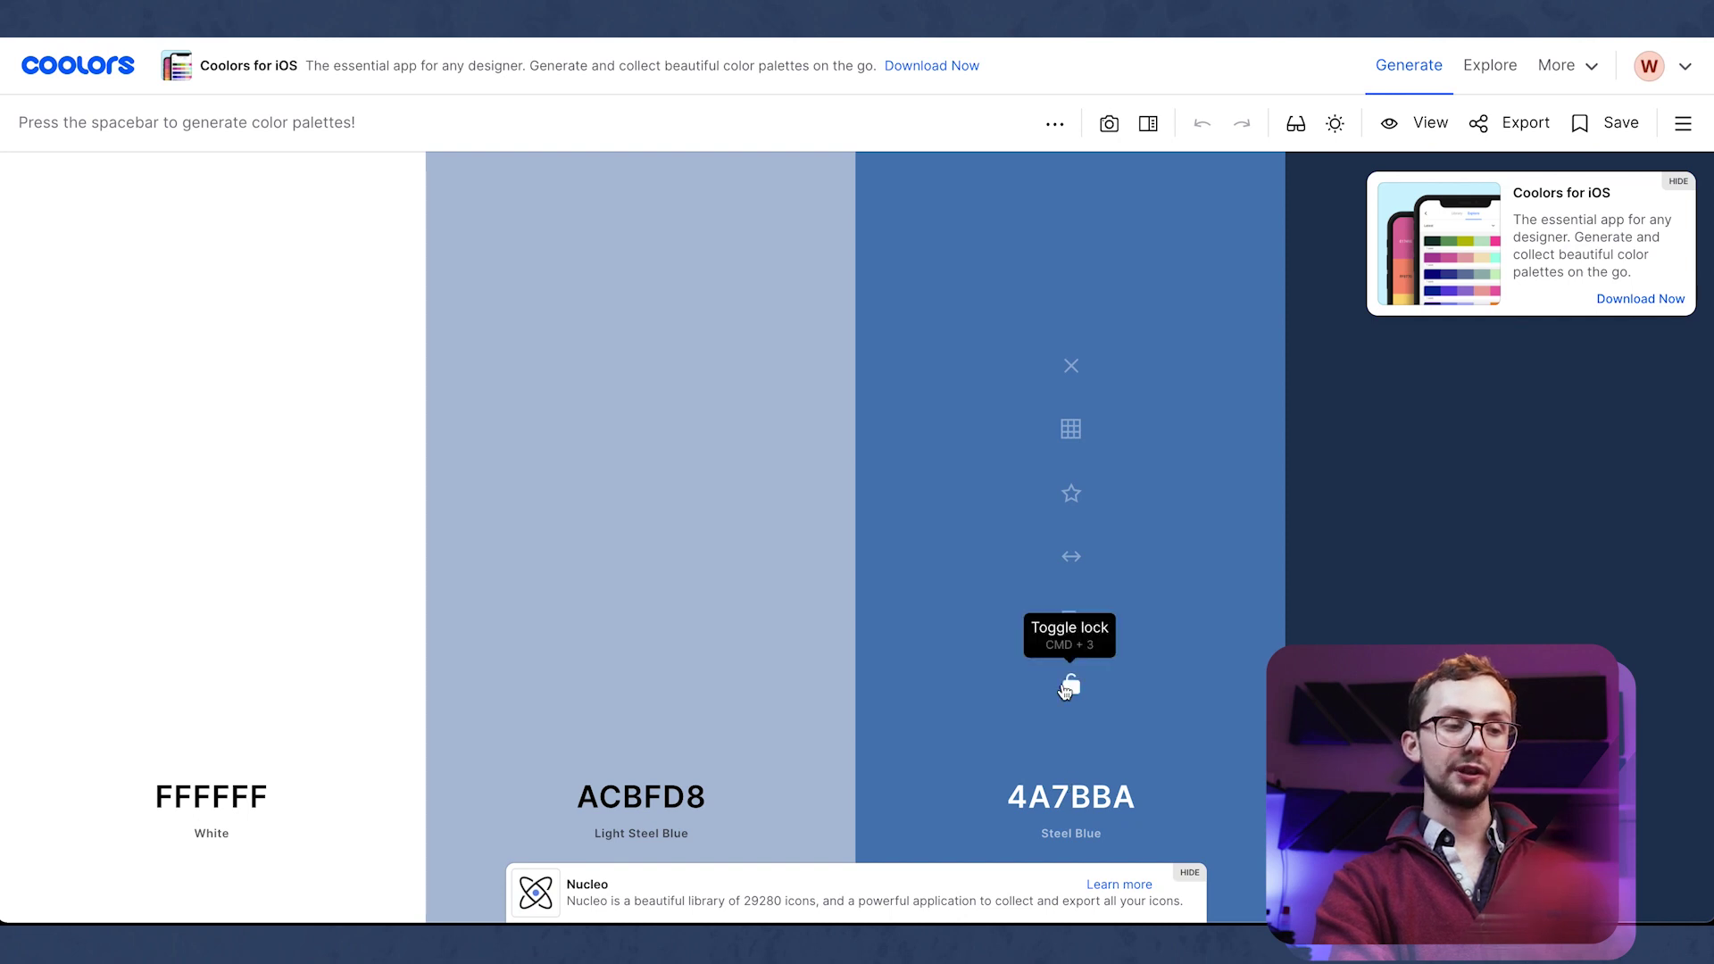
Step: Switch to the Coolors palette and show the 4A7BBA color as RGB values
{"action": "left_click", "coordinate": [1072, 794]}
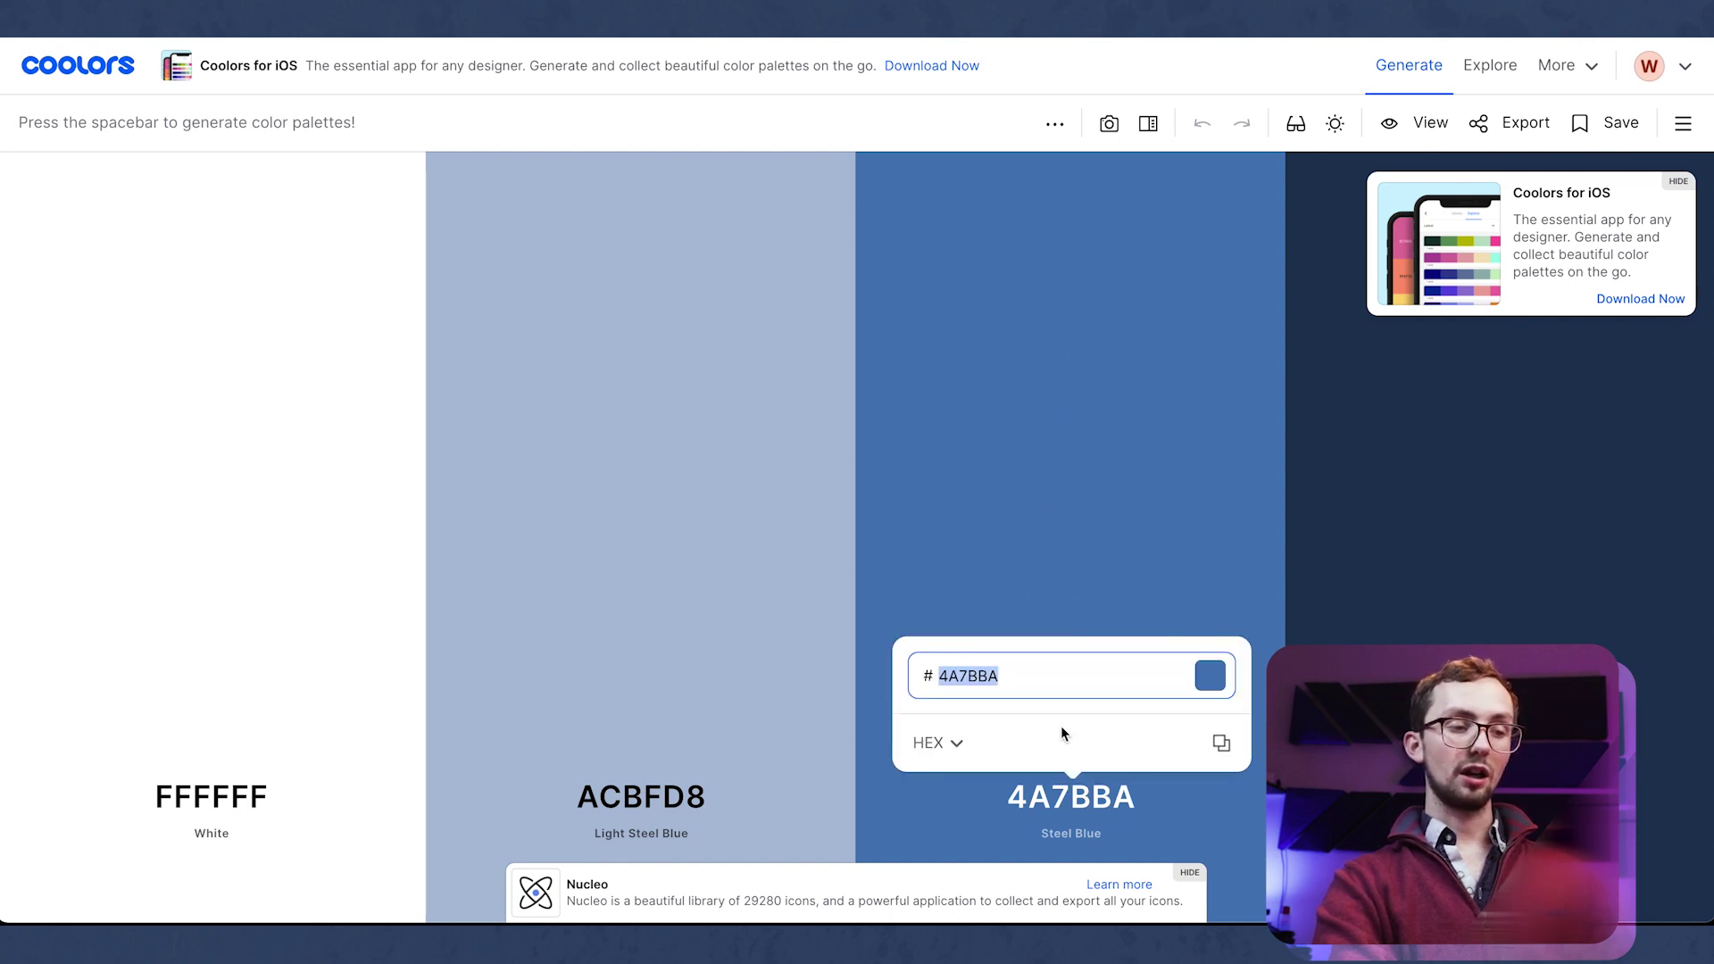
{"action": "left_click", "coordinate": [918, 747]}
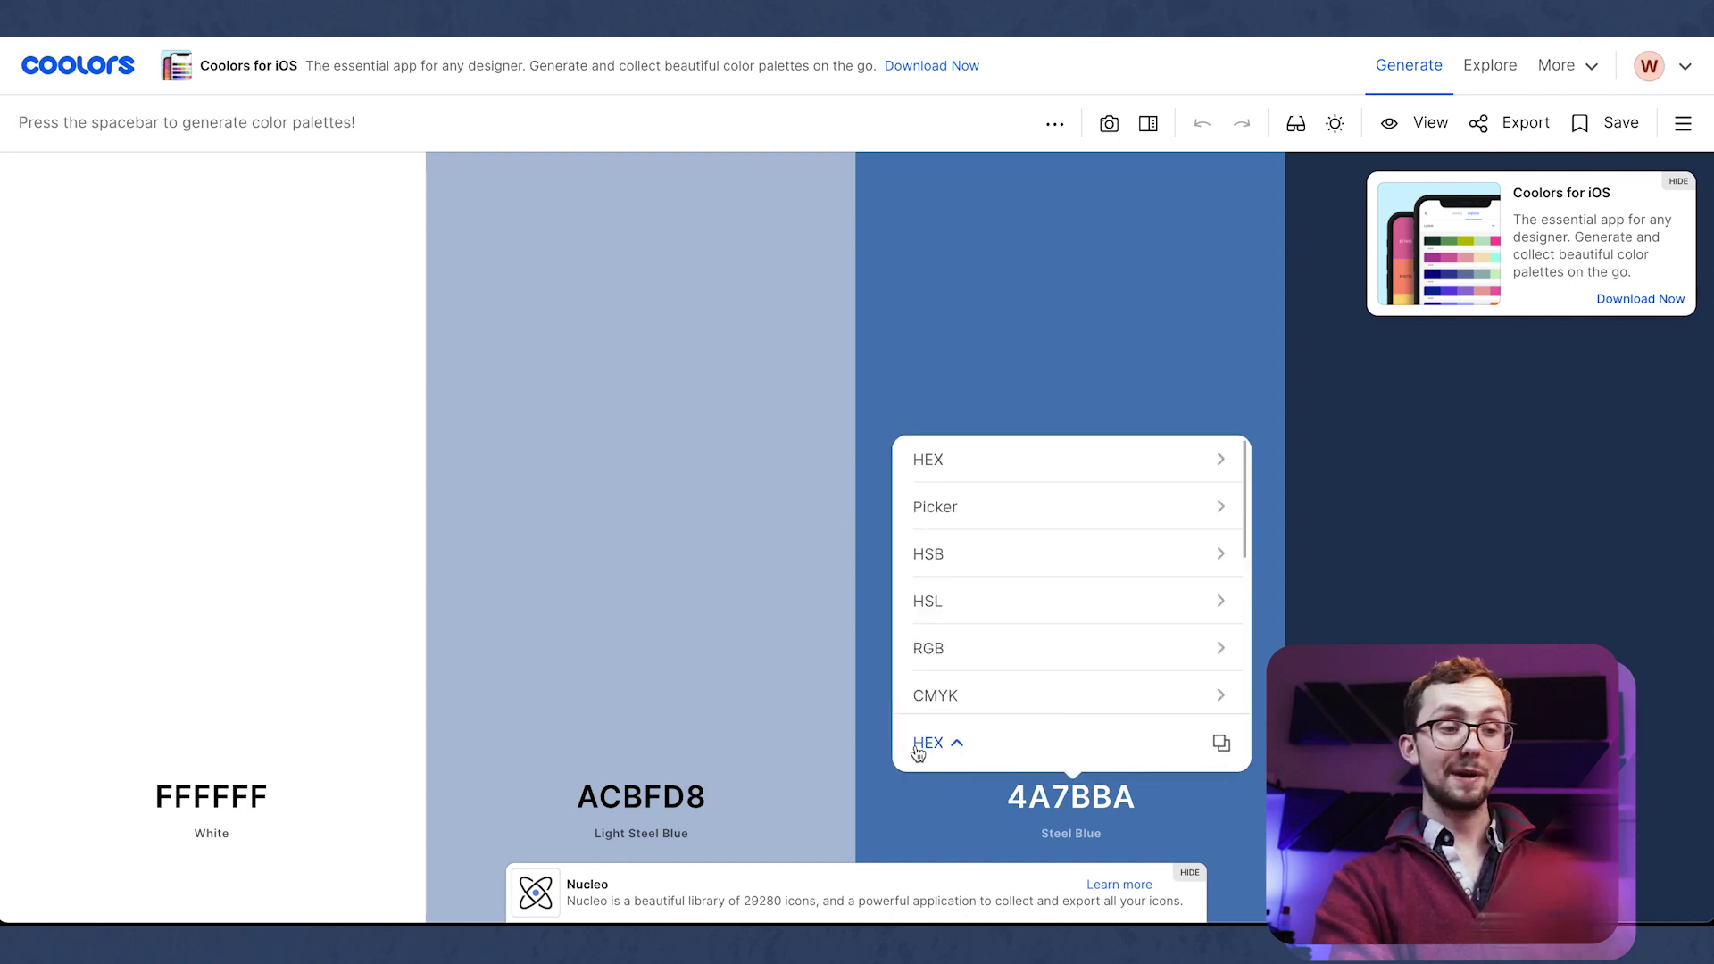
{"action": "left_click", "coordinate": [960, 659]}
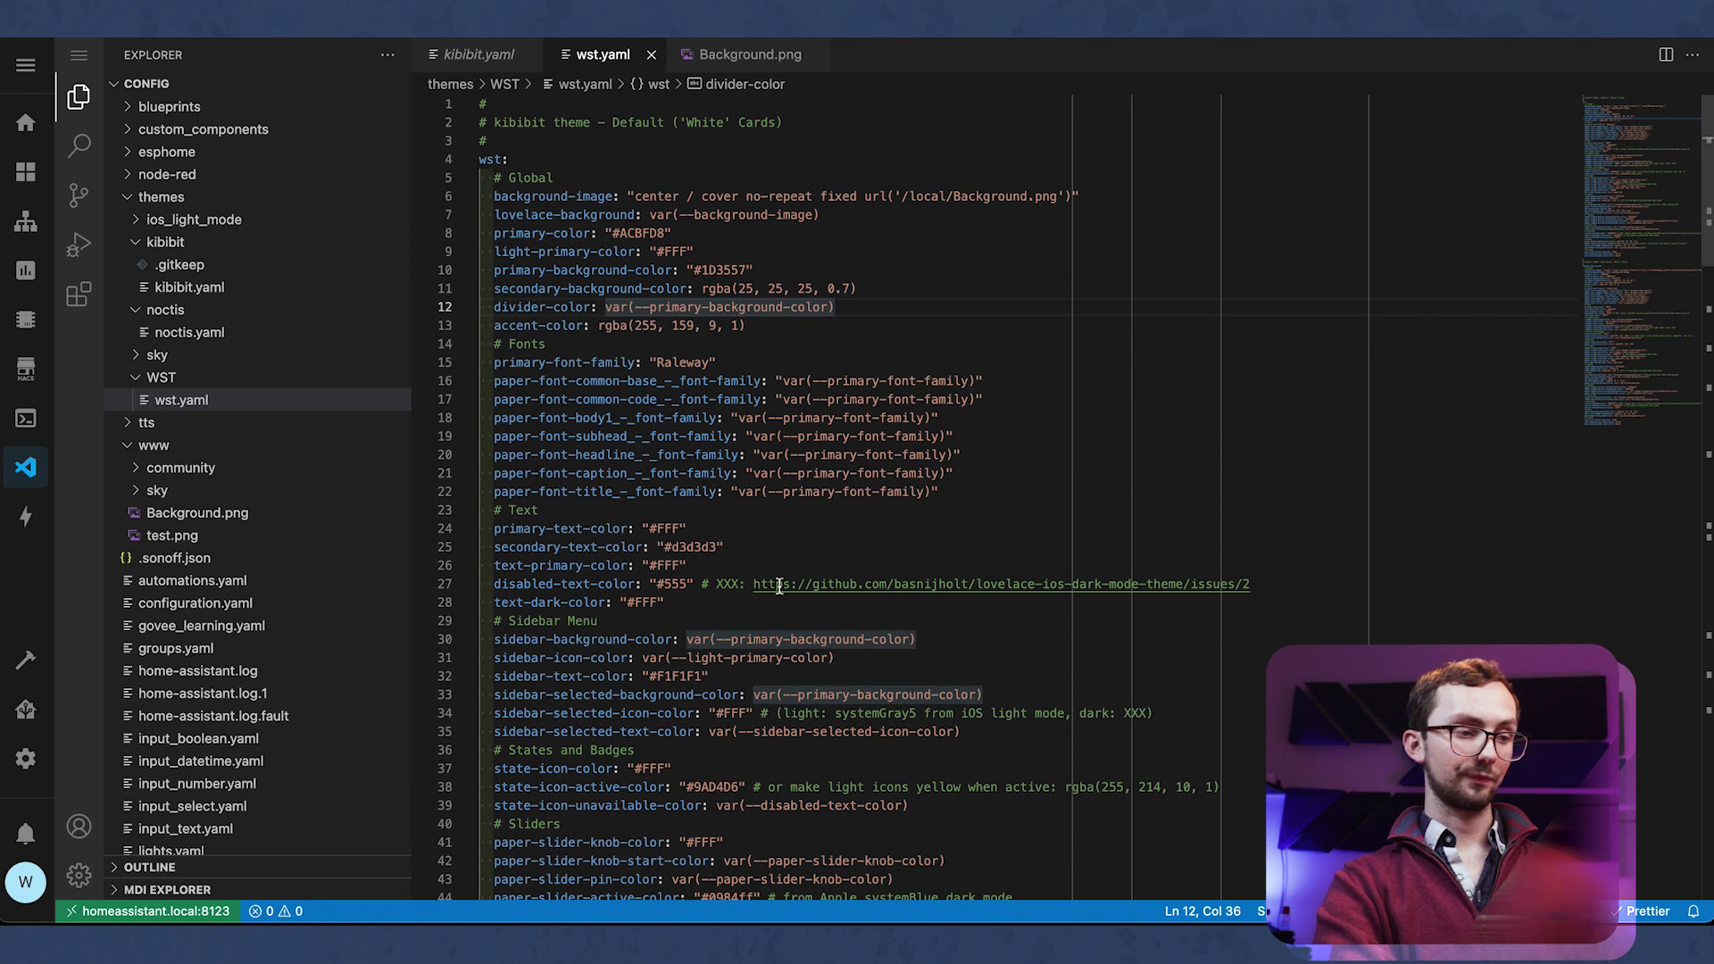
Step: Set the red and green components of ha-card-background to 74 and 123 in the Cards section of wst.yaml
{"action": "scroll", "coordinate": [778, 586], "scroll_direction": "down", "scroll_amount": 10}
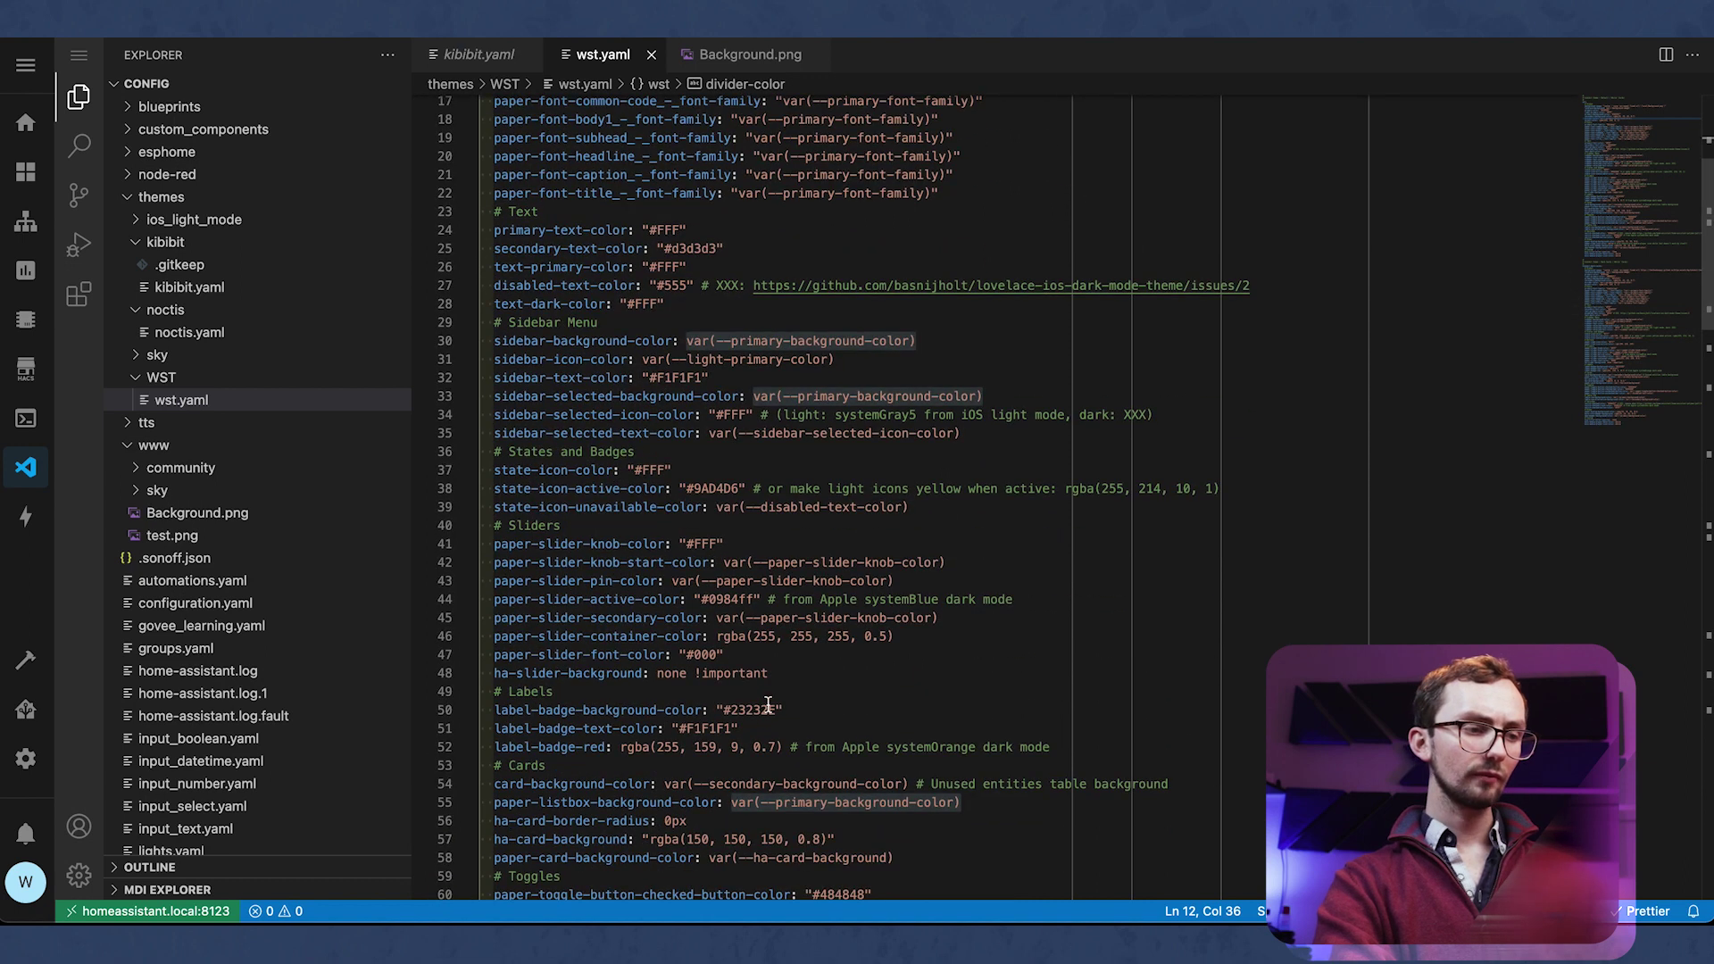
{"action": "left_click", "coordinate": [768, 568]}
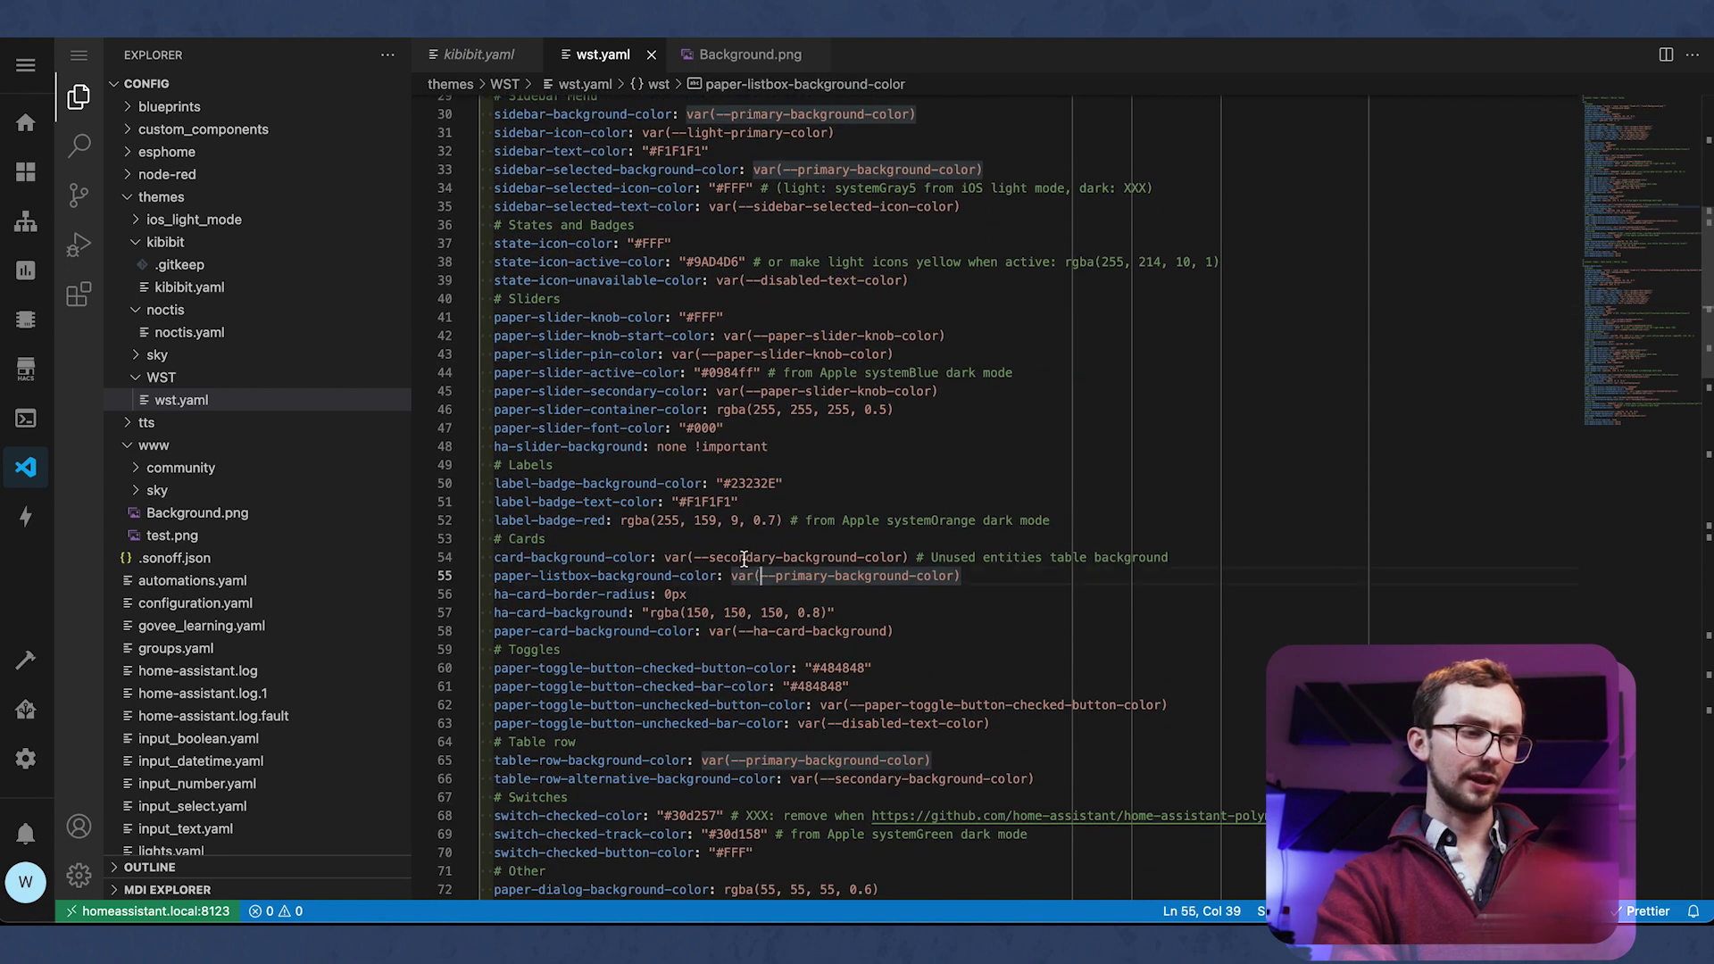
{"action": "left_click_drag", "start_coordinate": [664, 557], "coordinate": [902, 557]}
{"action": "left_click", "coordinate": [767, 613]}
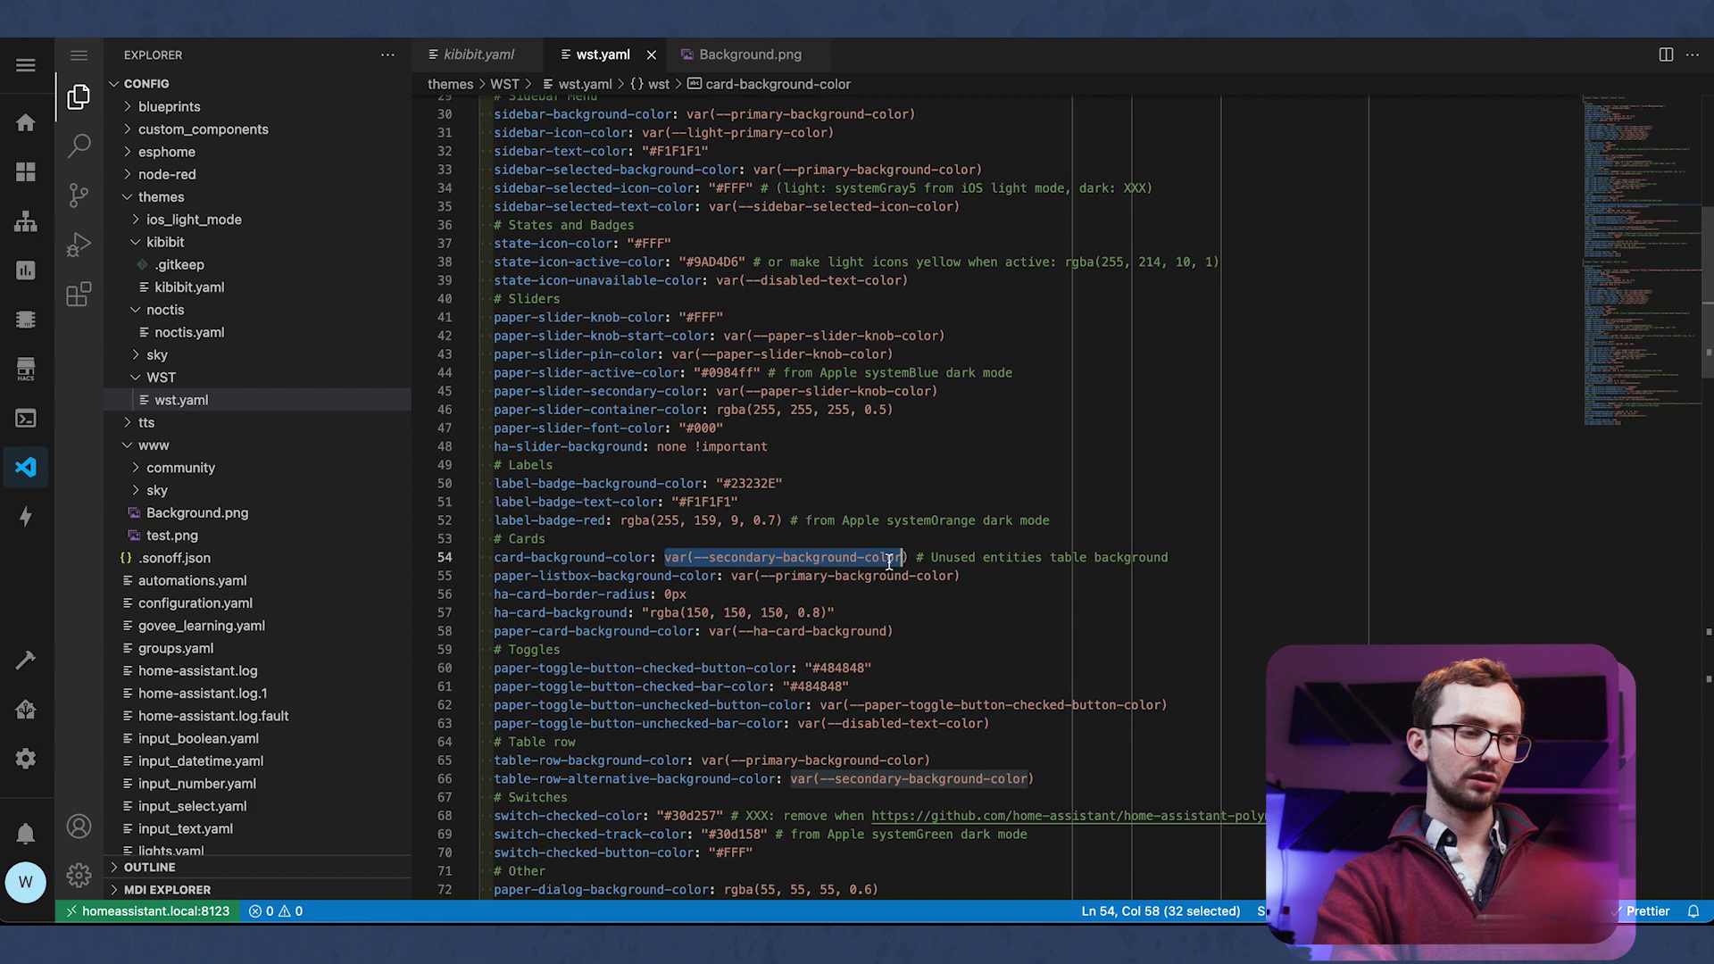
{"action": "double_click", "coordinate": [695, 612]}
{"action": "type", "text": "74"}
{"action": "double_click", "coordinate": [725, 612]}
{"action": "type", "text": "123"}
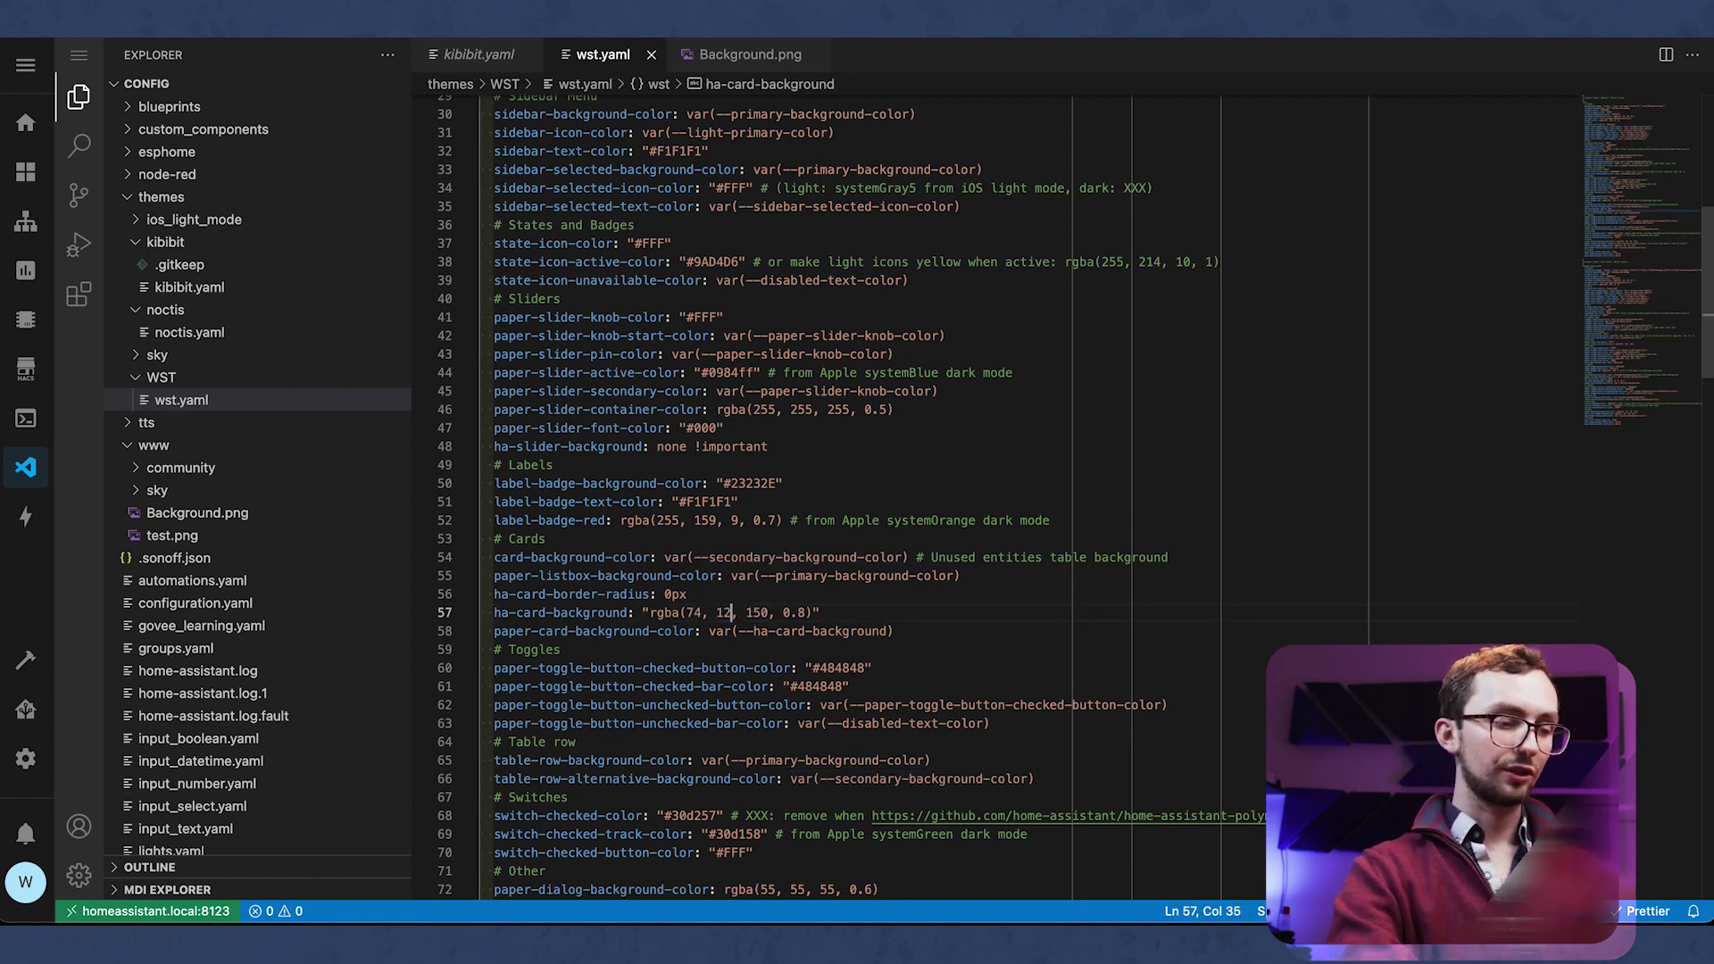
Step: Set the blue component of ha-card-background to 186, checking it against the RGB values of 4A7BBA in Coolors
{"action": "double_click", "coordinate": [766, 612]}
{"action": "type", "text": "106"}
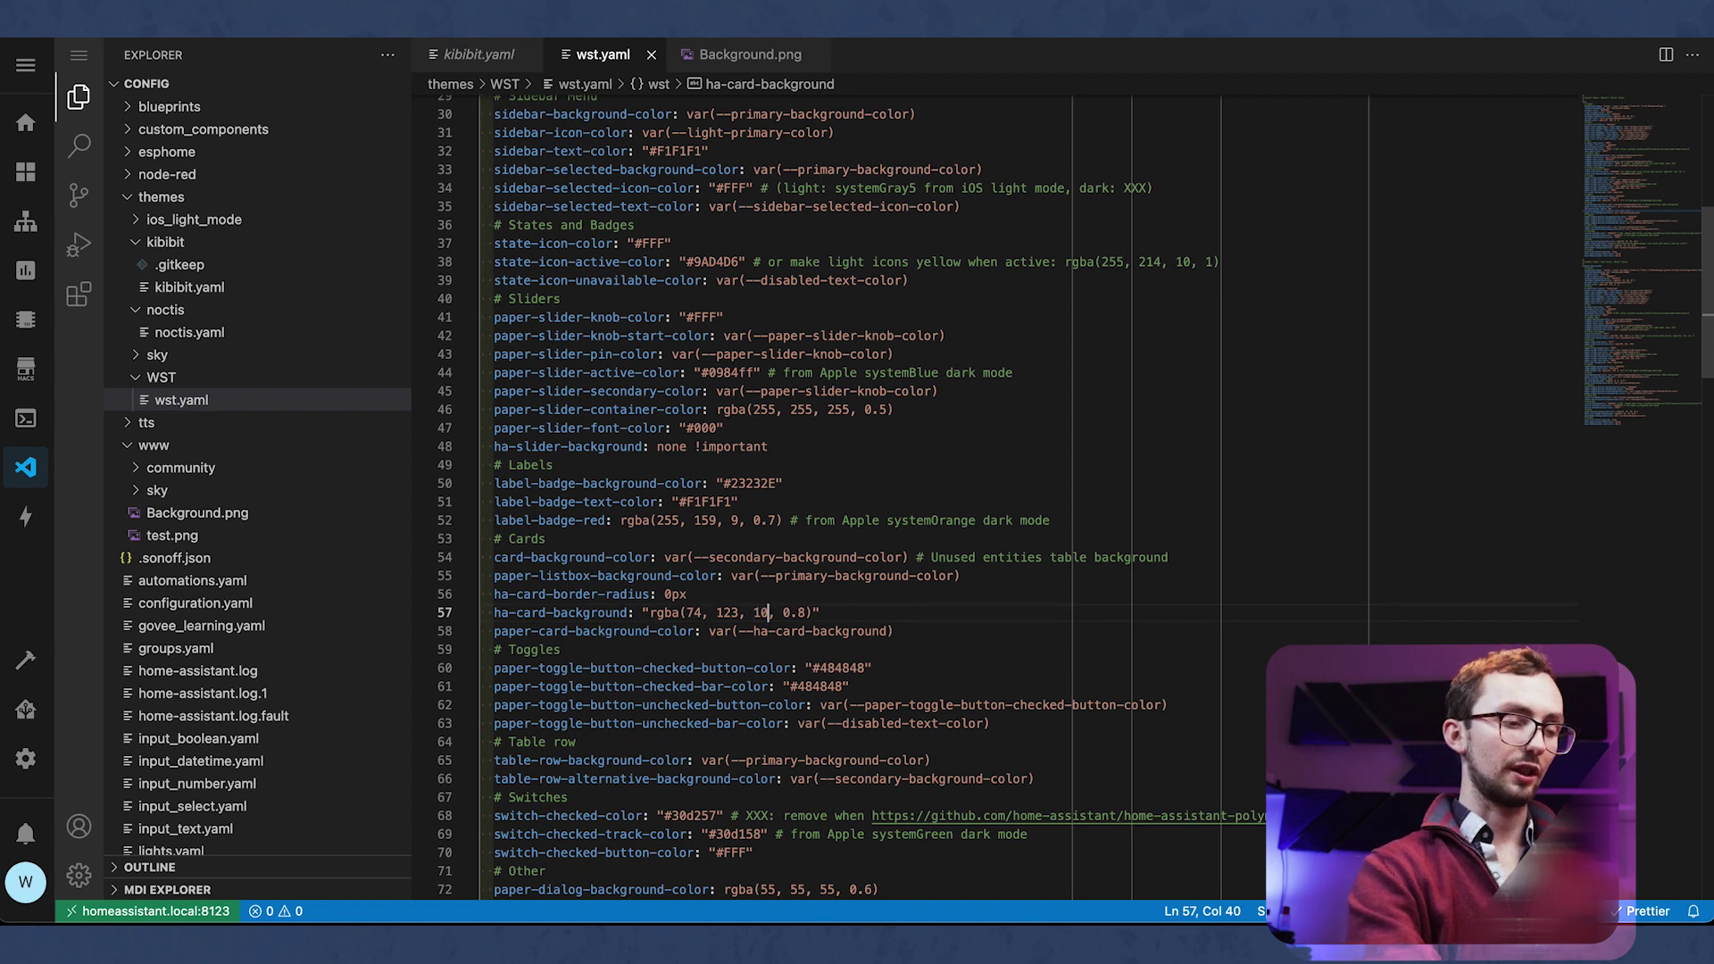
{"action": "key", "text": "super+Tab"}
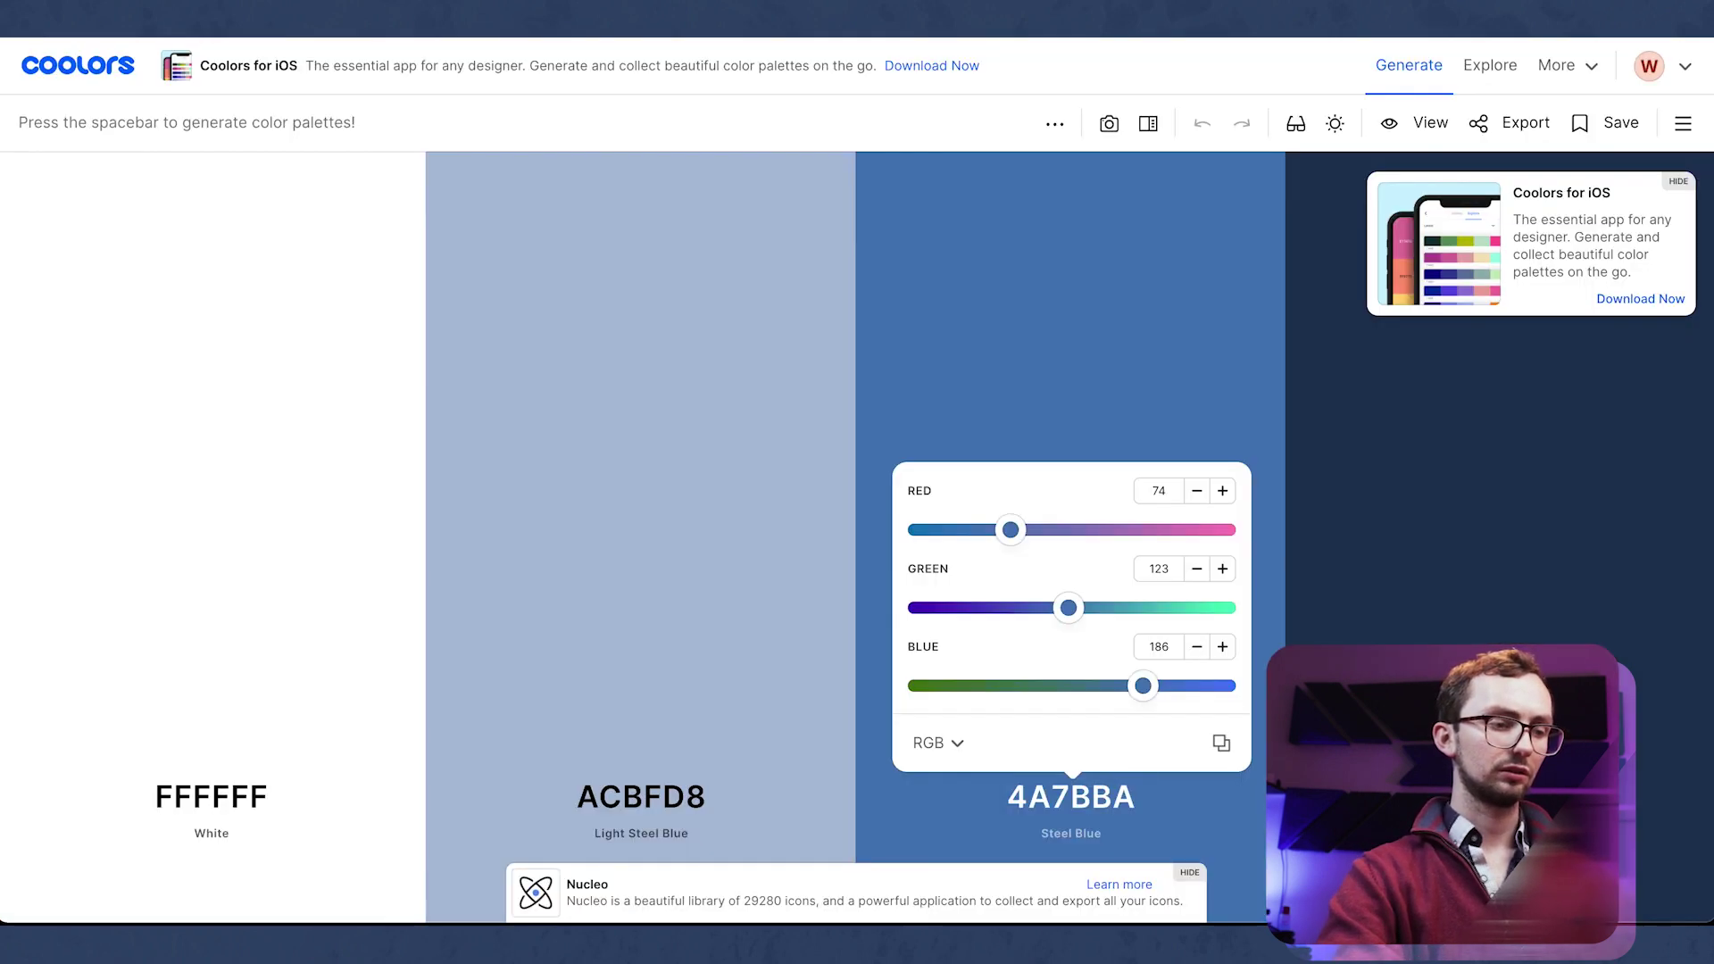
{"action": "key", "text": "super+Tab"}
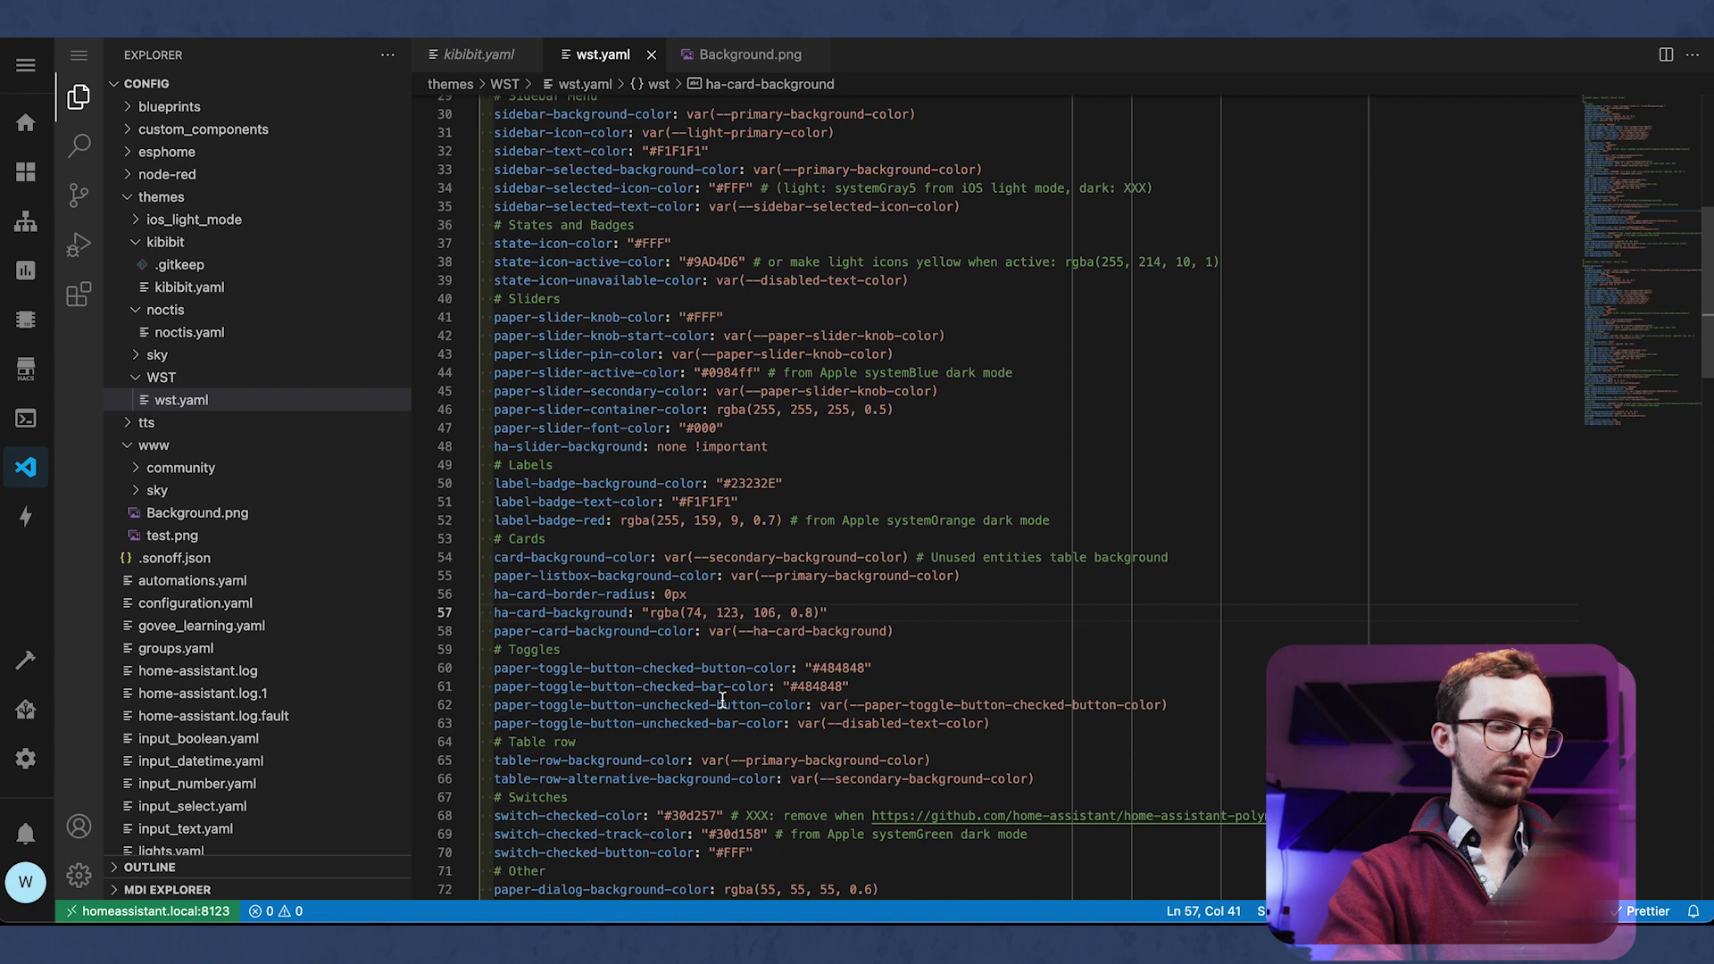
{"action": "double_click", "coordinate": [773, 613]}
{"action": "type", "text": "186"}
Step: Set the opacity of ha-card-background to 0.3 and reload the theme from the Test dashboard
{"action": "left_click", "coordinate": [813, 612]}
{"action": "key", "text": "BackSpace"}
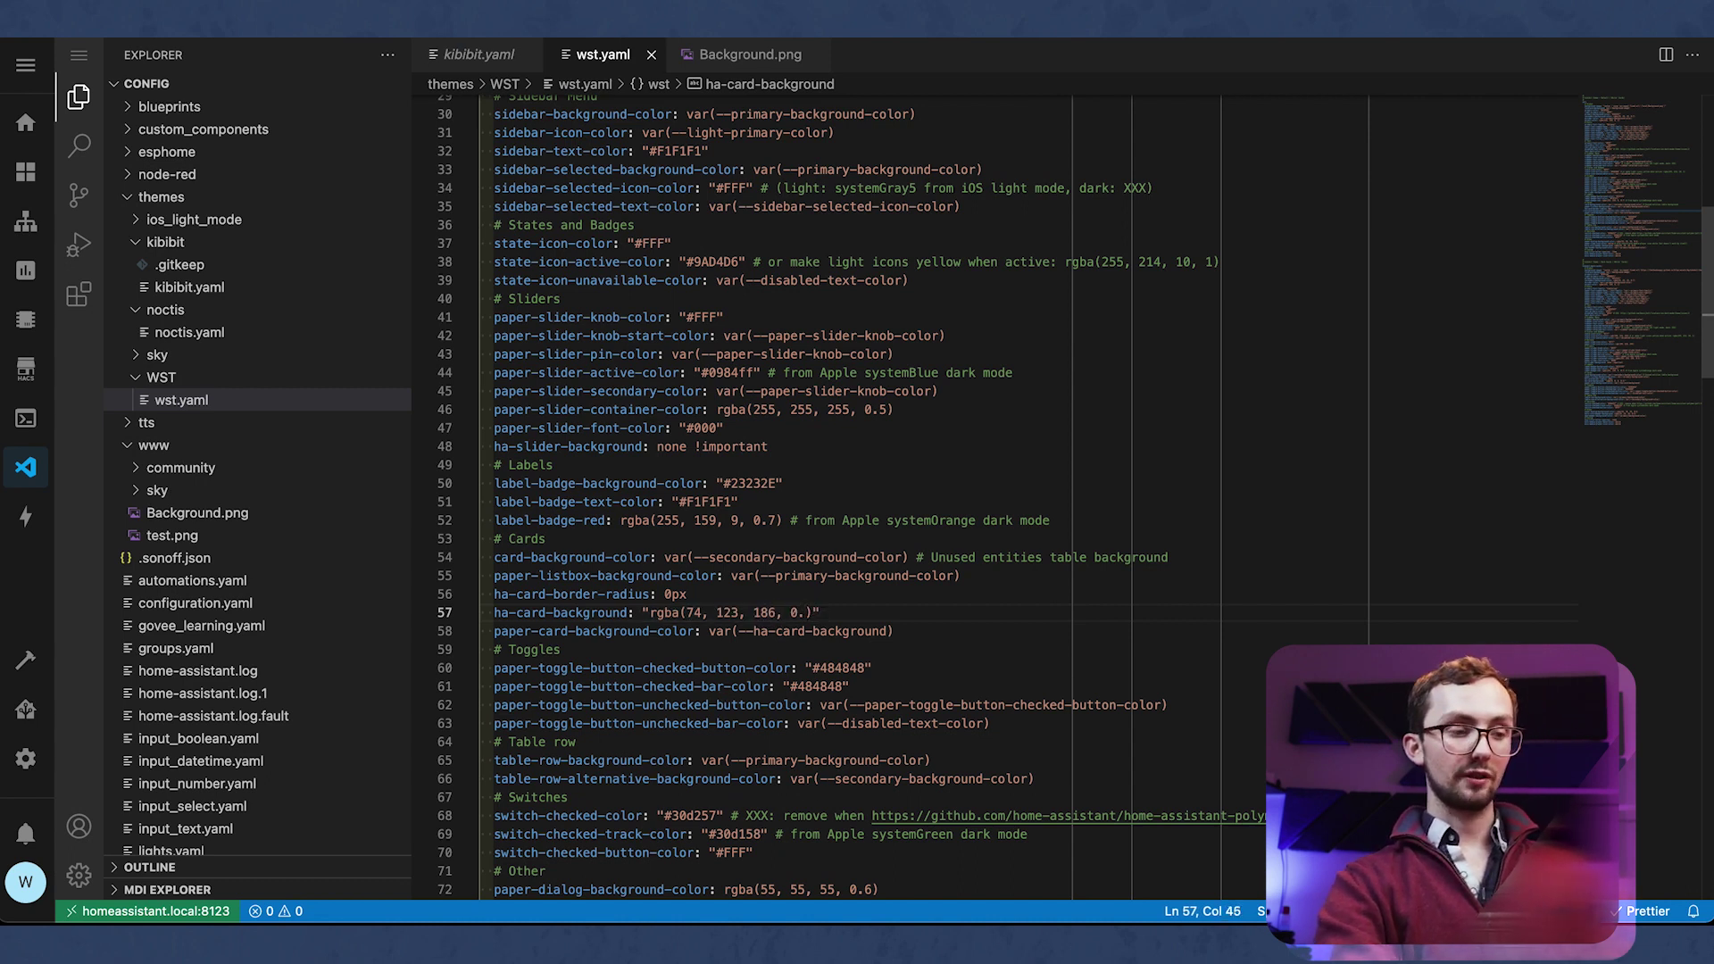
{"action": "left_click", "coordinate": [870, 630]}
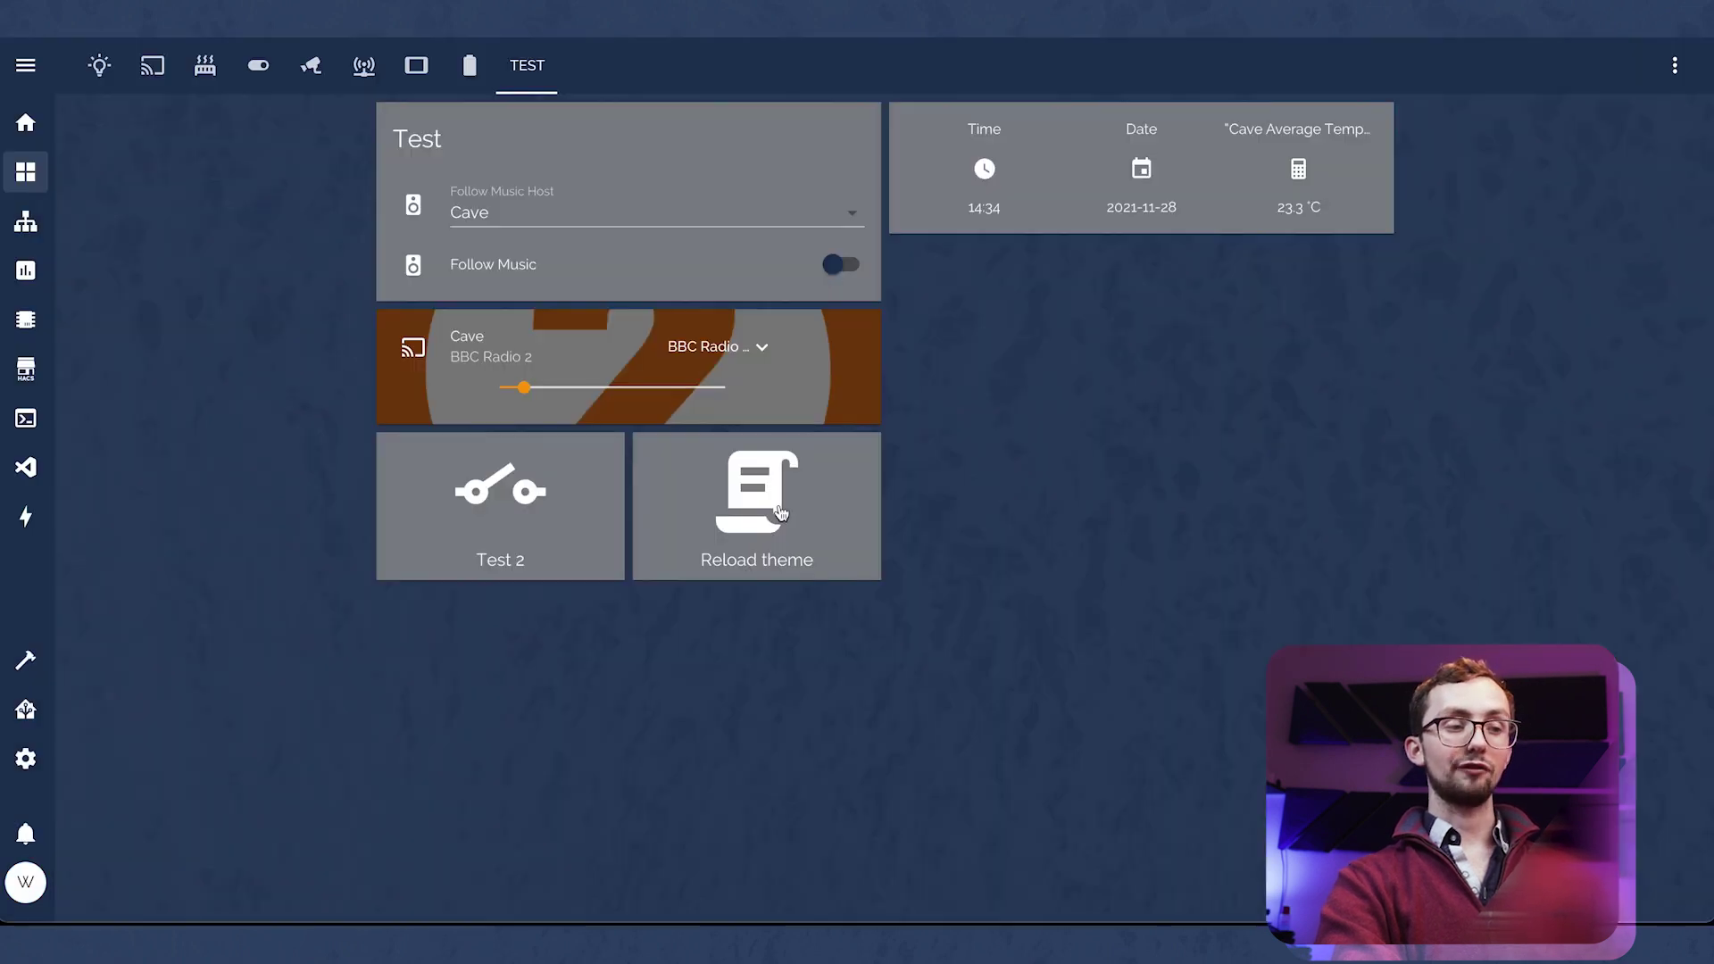
{"action": "left_click", "coordinate": [780, 513]}
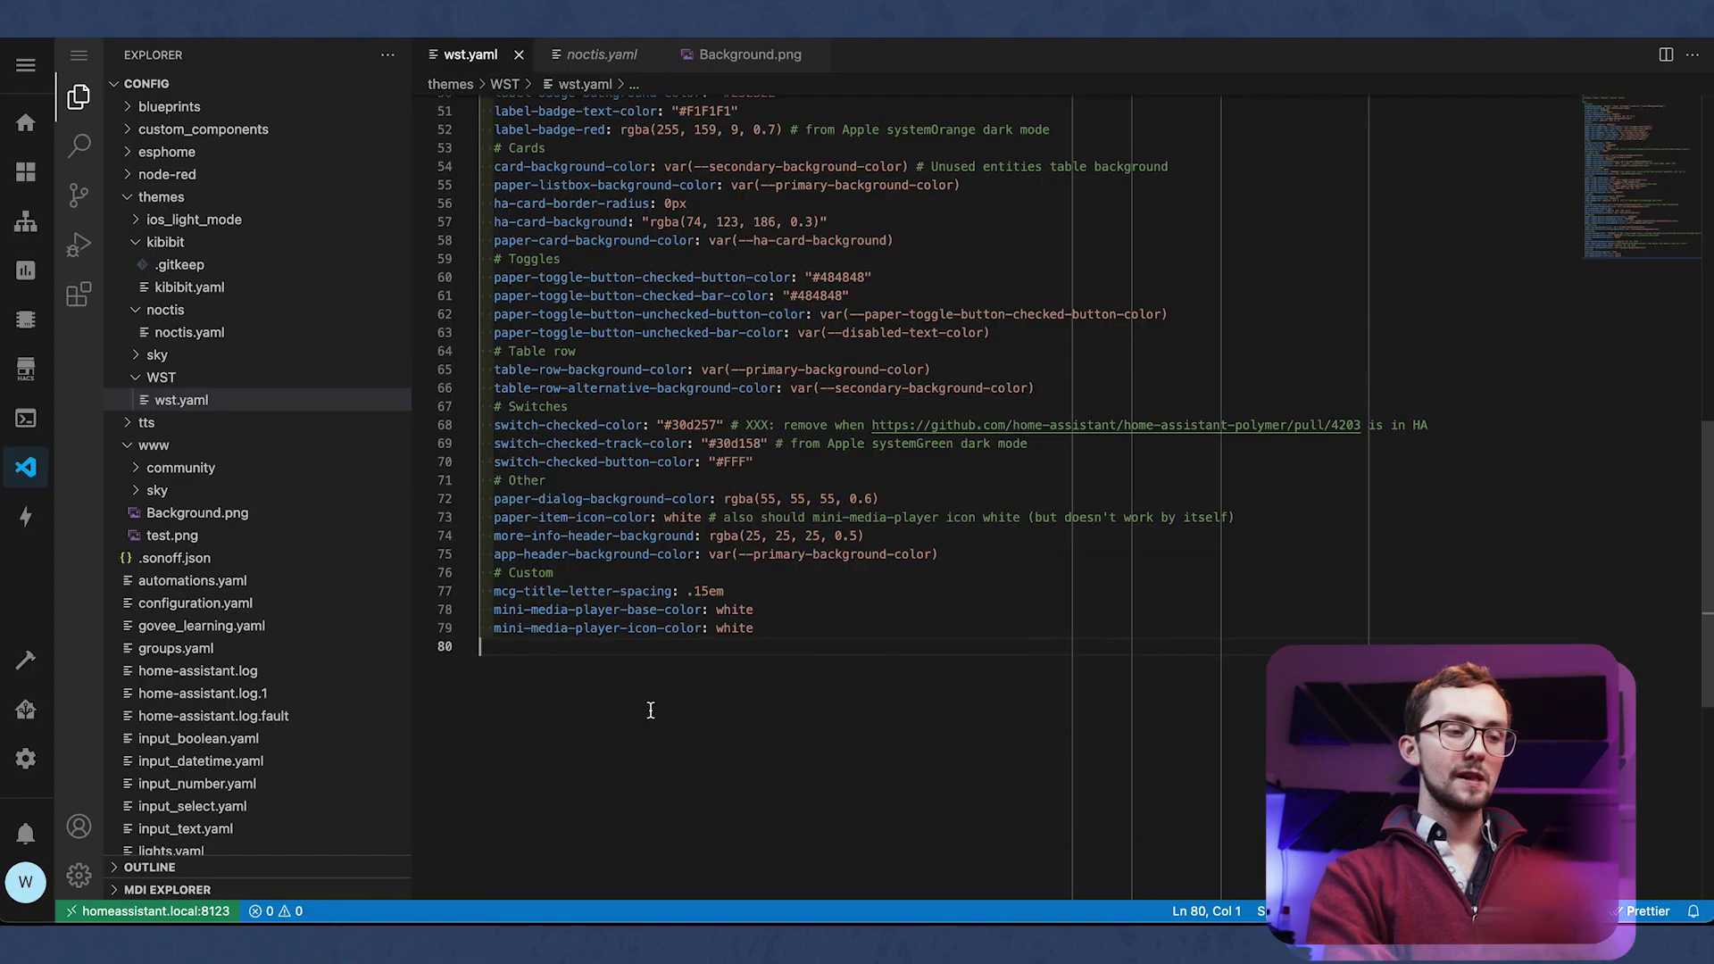
Step: Examine the mini-media-player variables in the Custom section at the end of wst.yaml
{"action": "scroll", "coordinate": [651, 710], "scroll_direction": "up", "scroll_amount": 1}
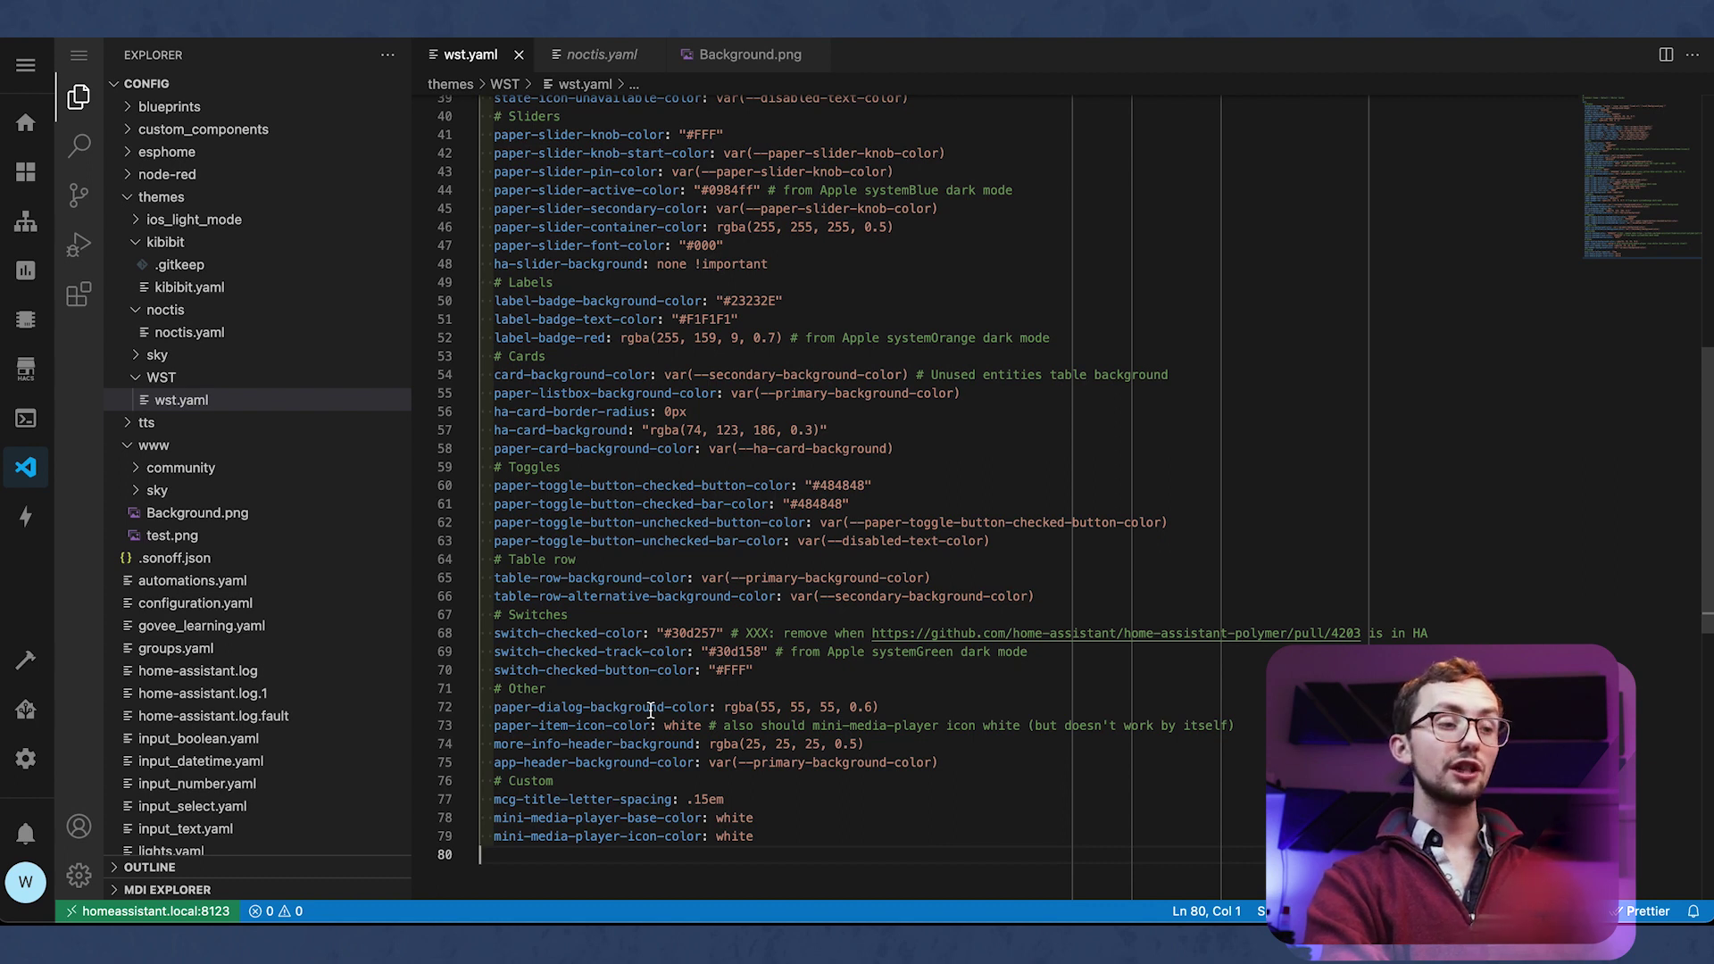
{"action": "scroll", "coordinate": [651, 710], "scroll_direction": "down", "scroll_amount": 5}
{"action": "left_click", "coordinate": [555, 627]}
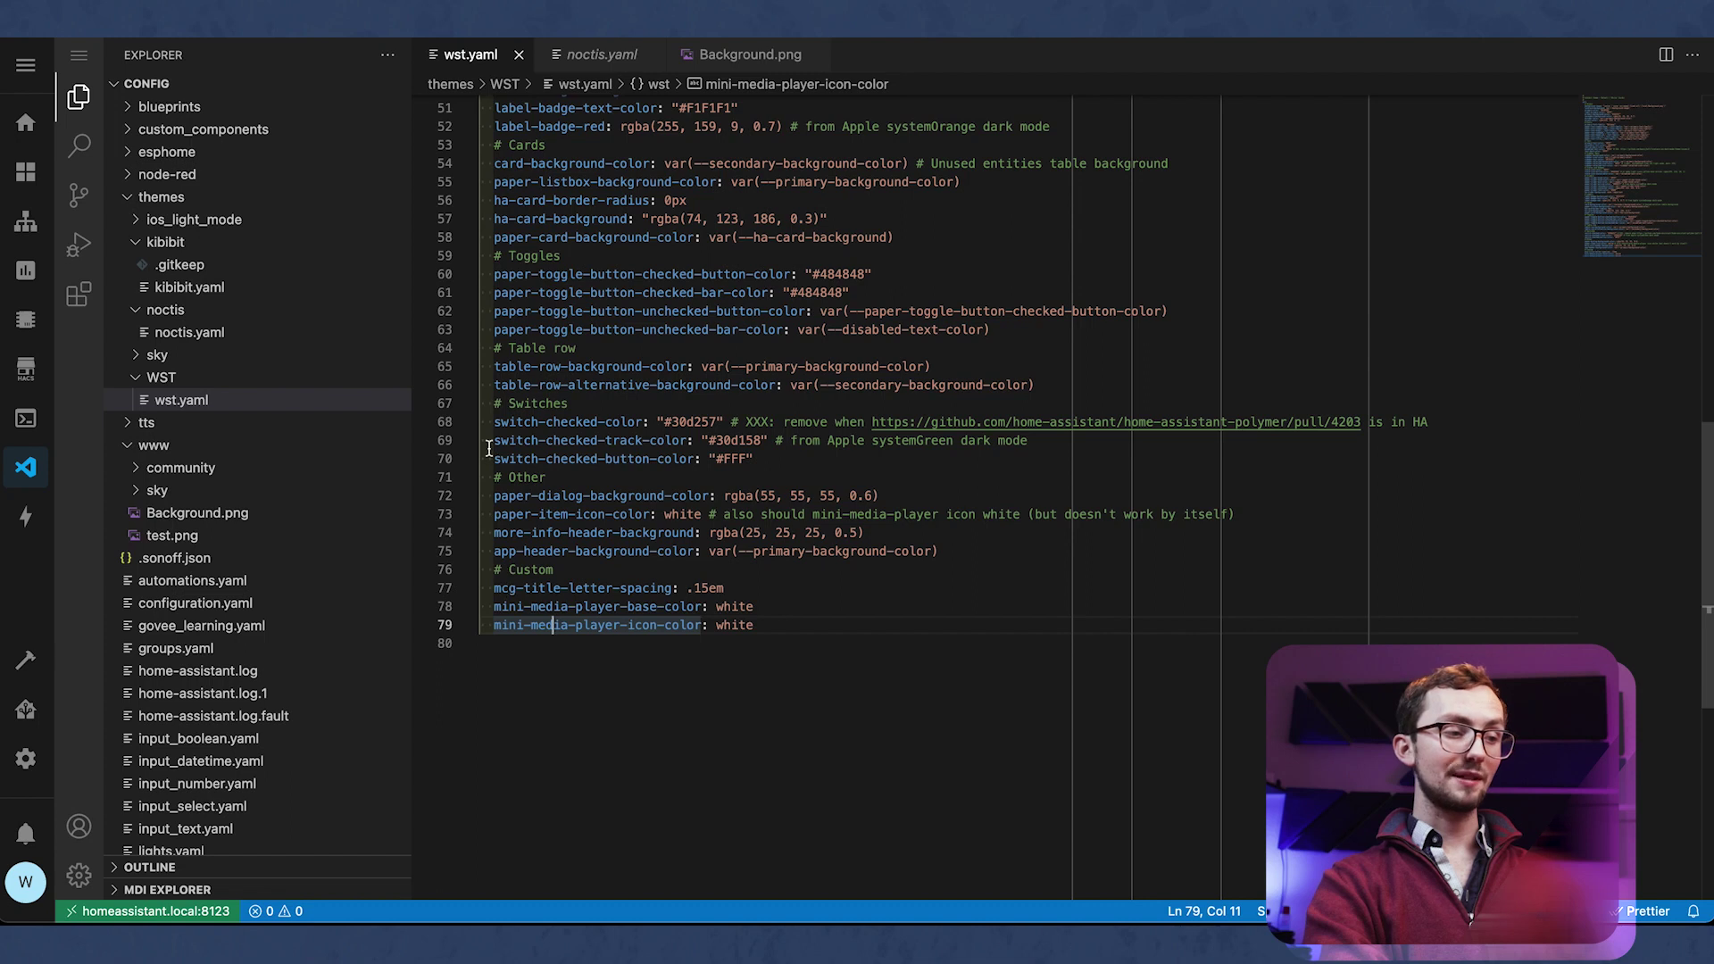
{"action": "left_click", "coordinate": [763, 625]}
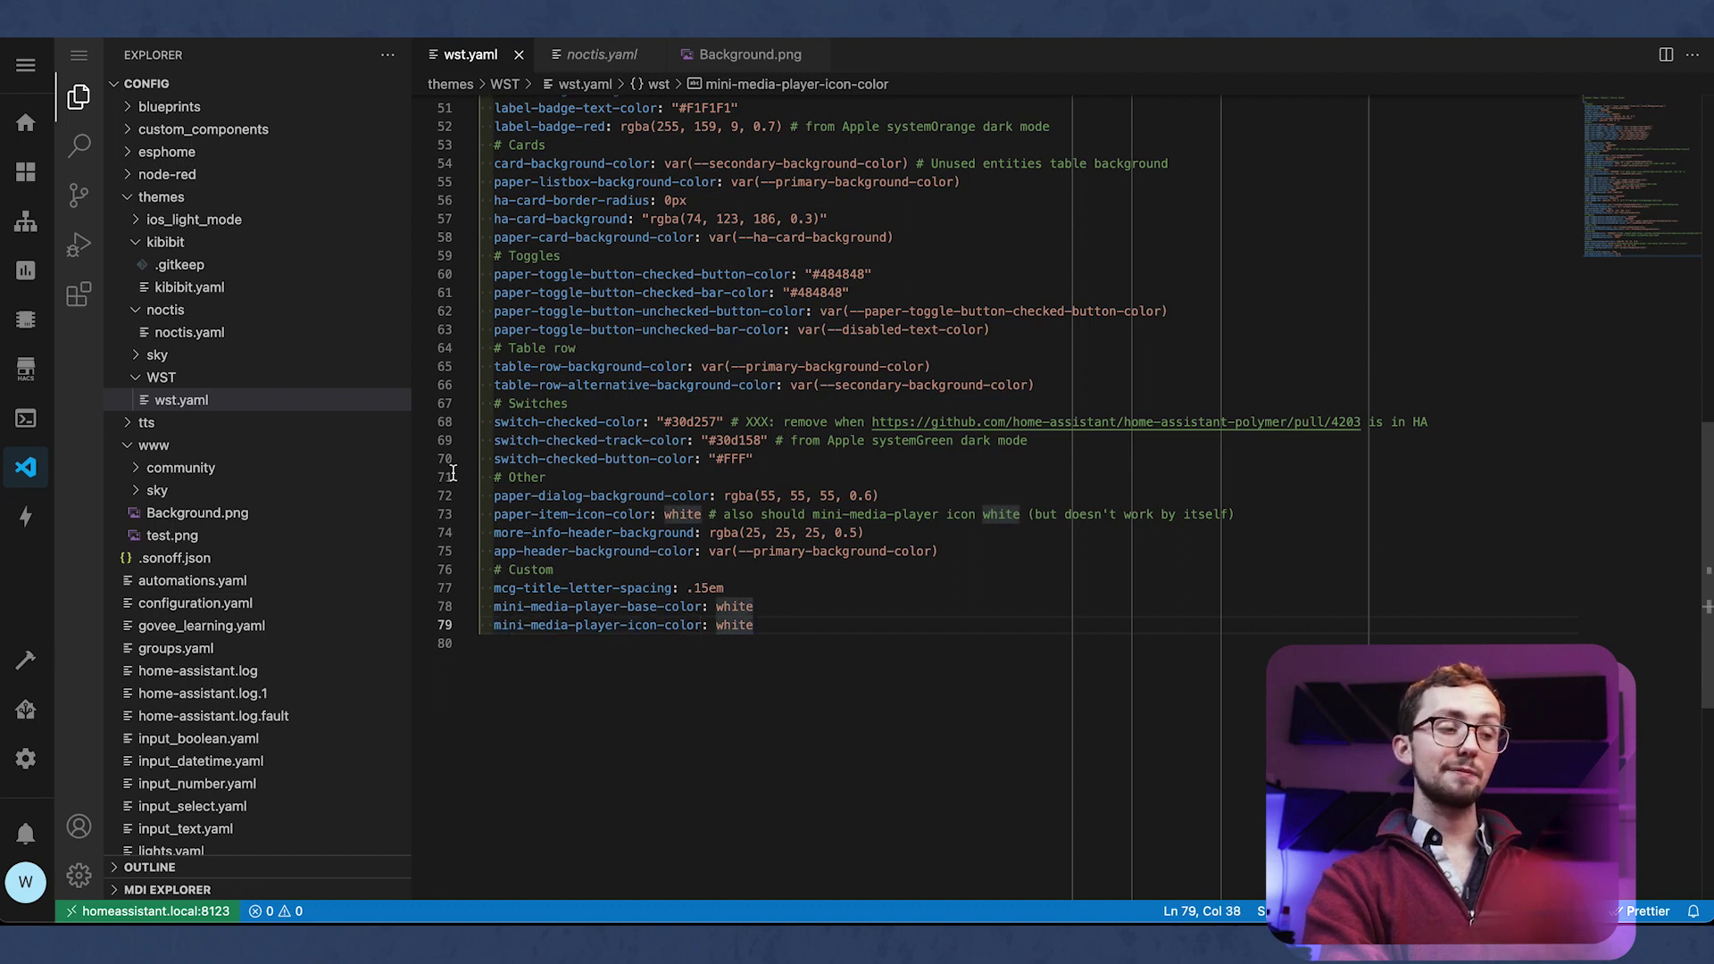
Step: Examine the alarm-color-armed entry in noctis.yaml and return to the Global section at the start of wst.yaml
{"action": "left_click", "coordinate": [264, 332]}
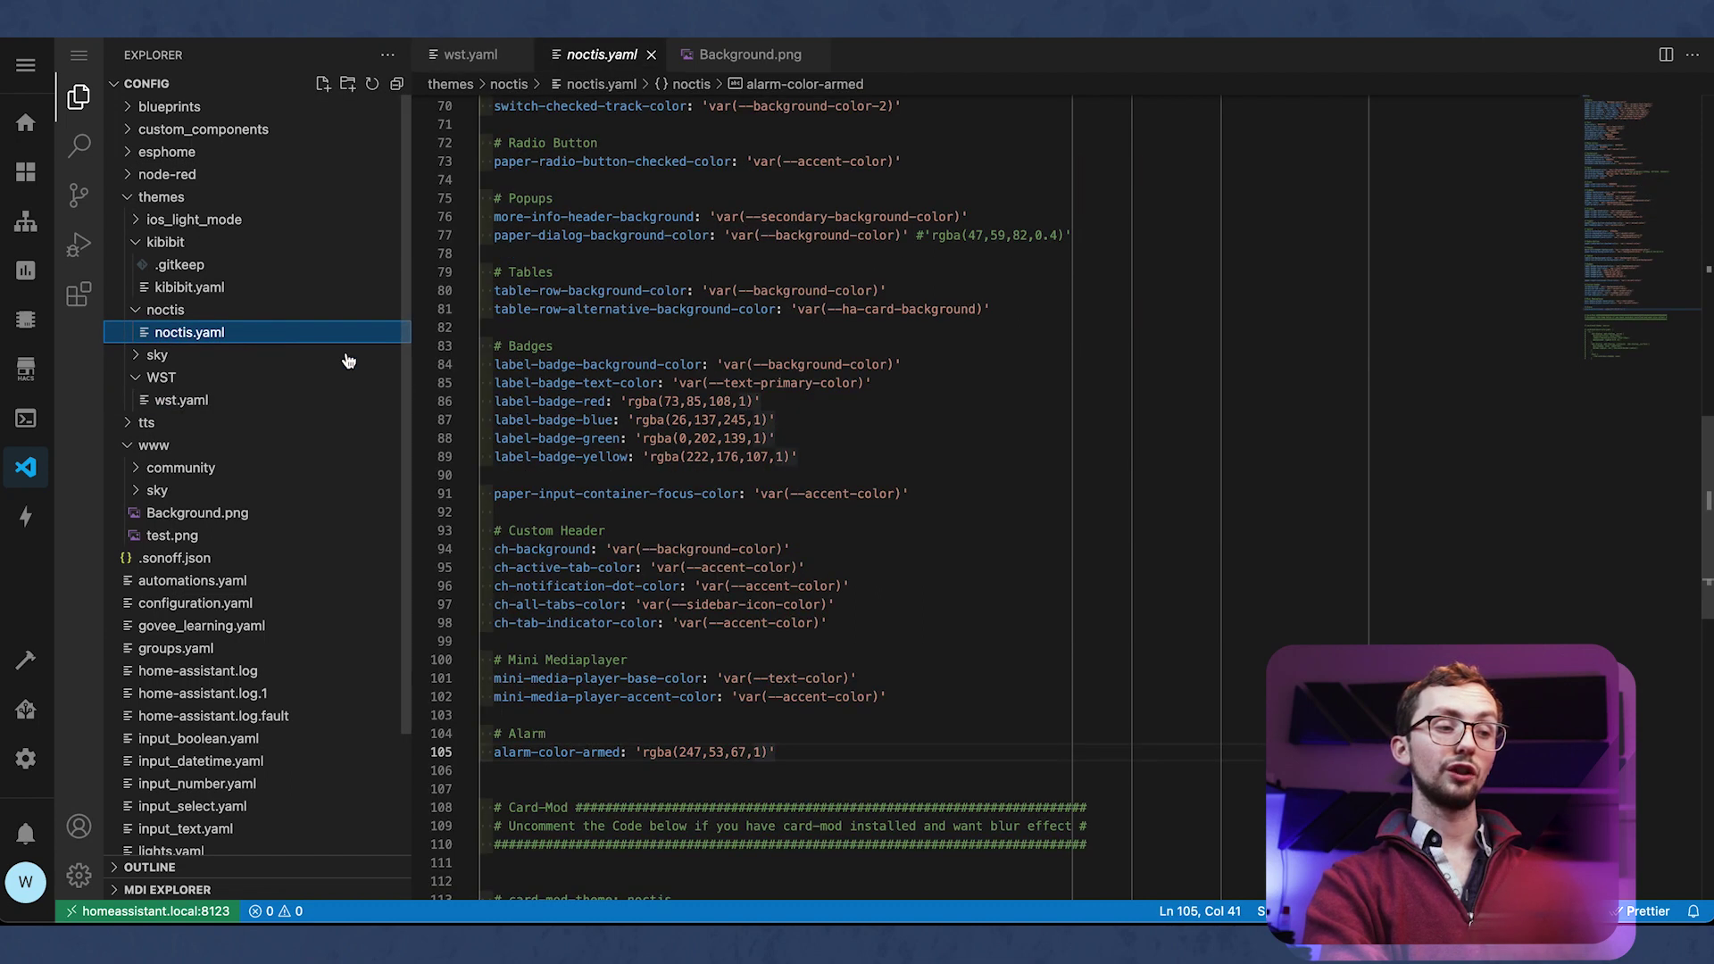
{"action": "left_click_drag", "start_coordinate": [497, 752], "coordinate": [753, 755]}
{"action": "left_click", "coordinate": [751, 759]}
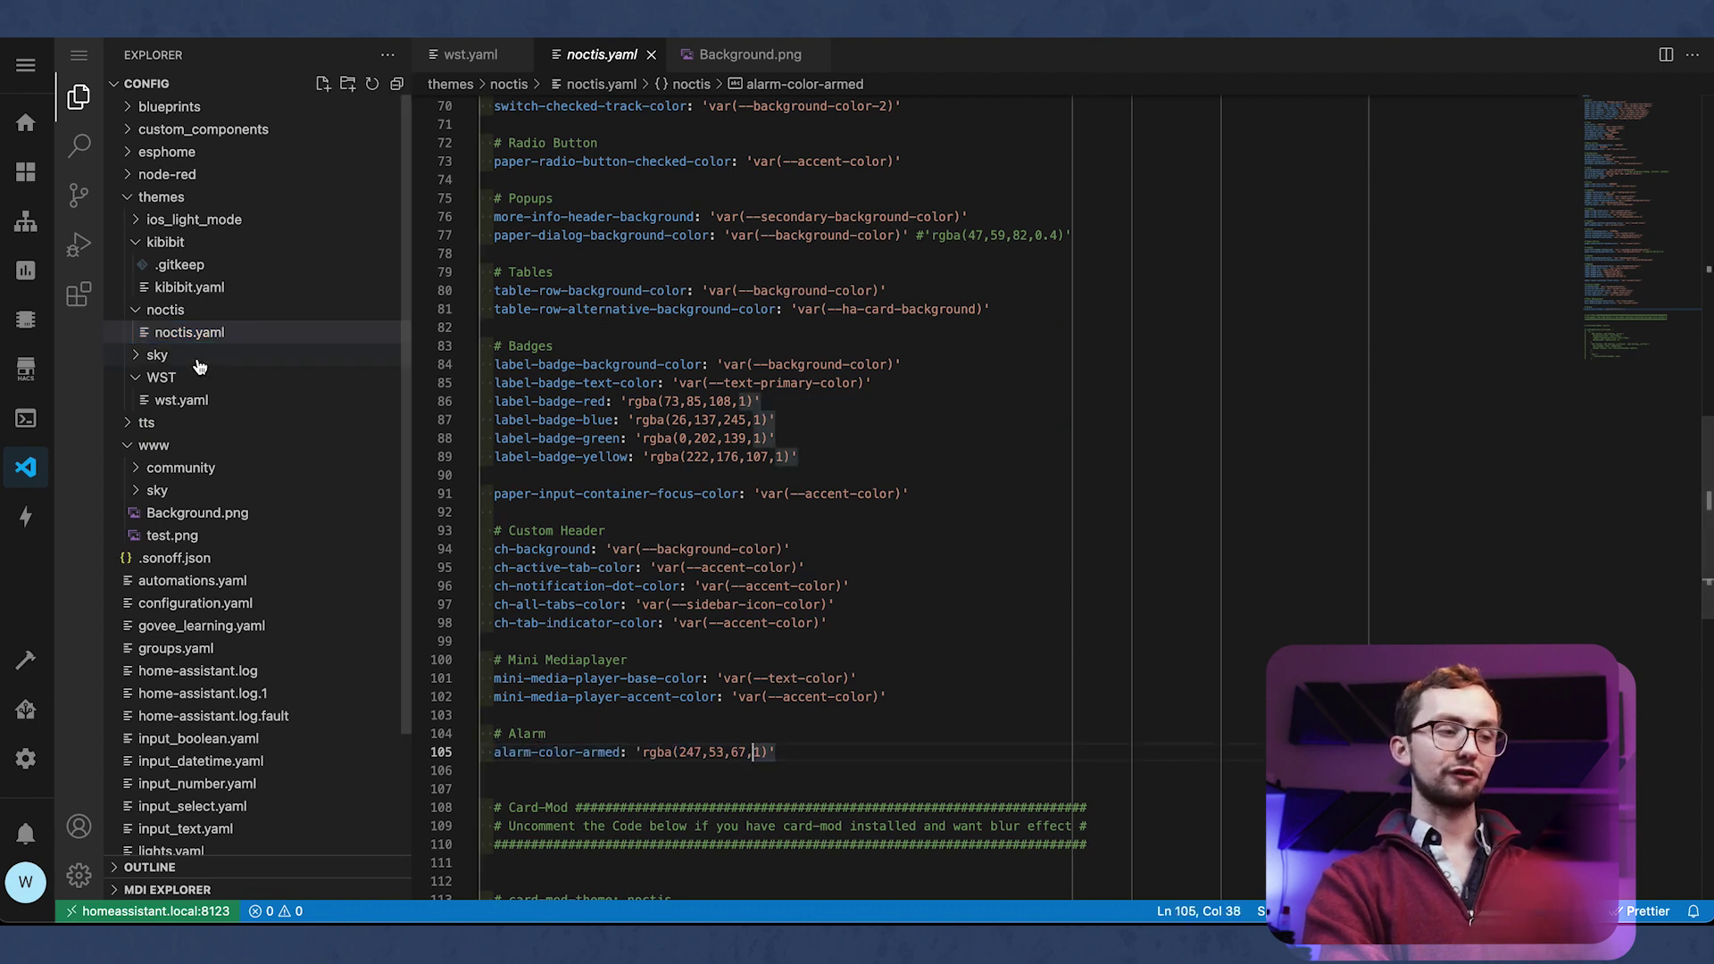
{"action": "left_click", "coordinate": [181, 401]}
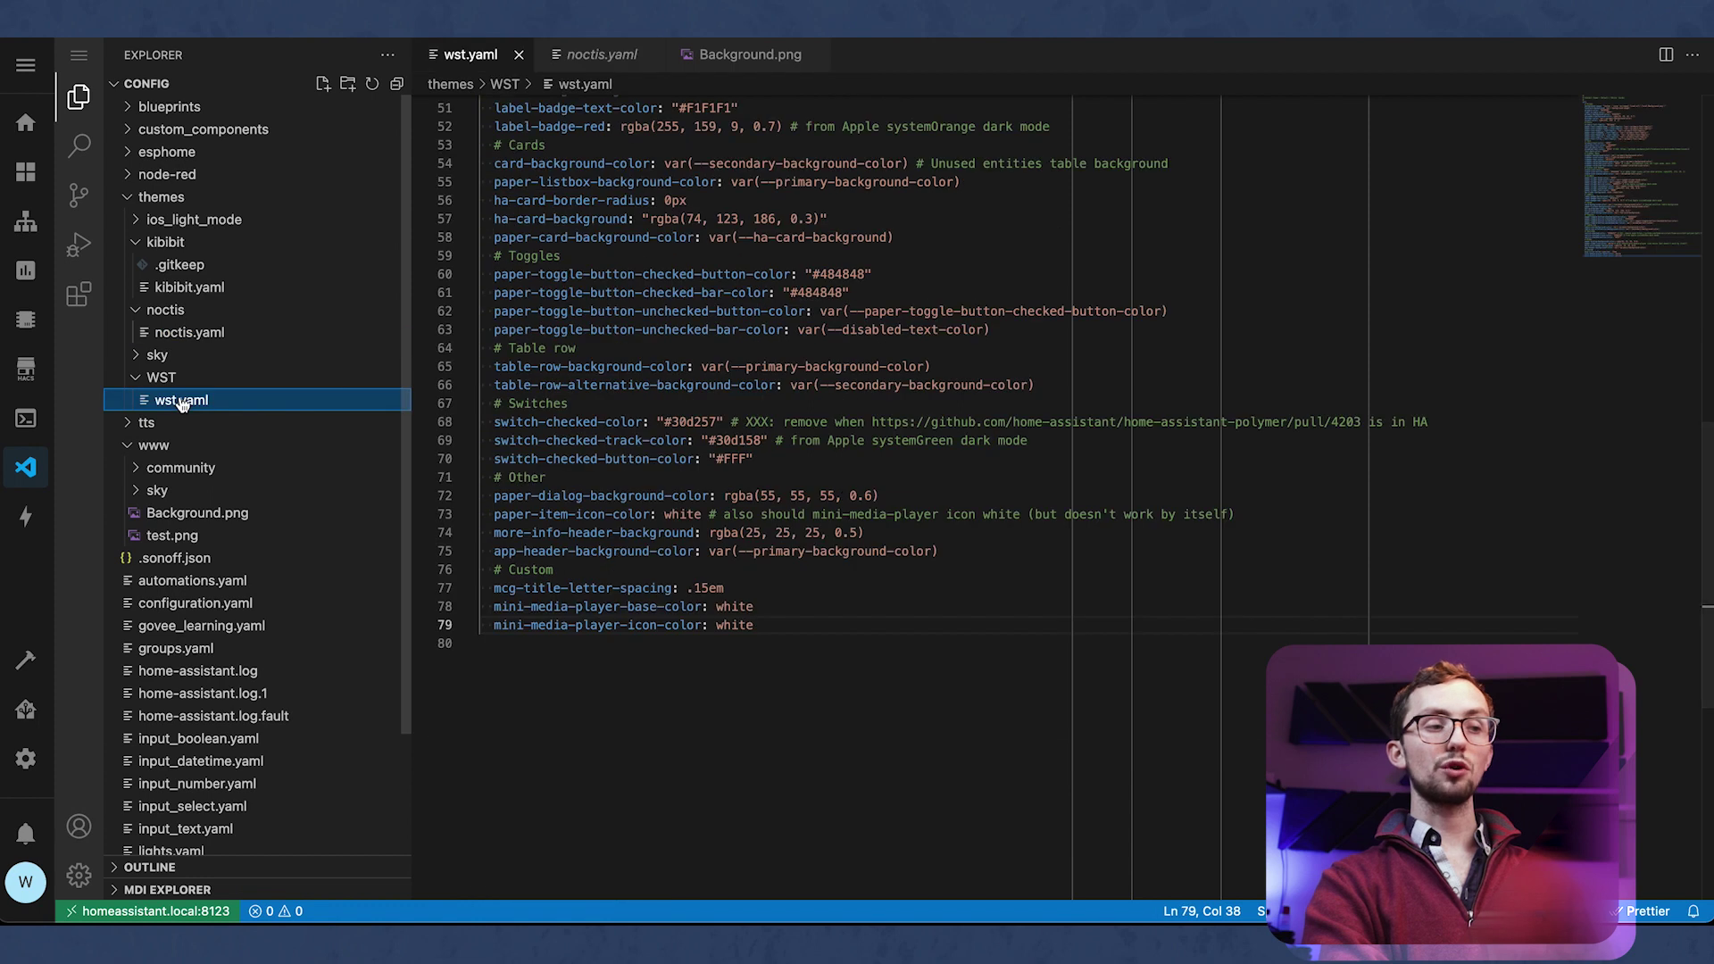
{"action": "left_click", "coordinate": [587, 686]}
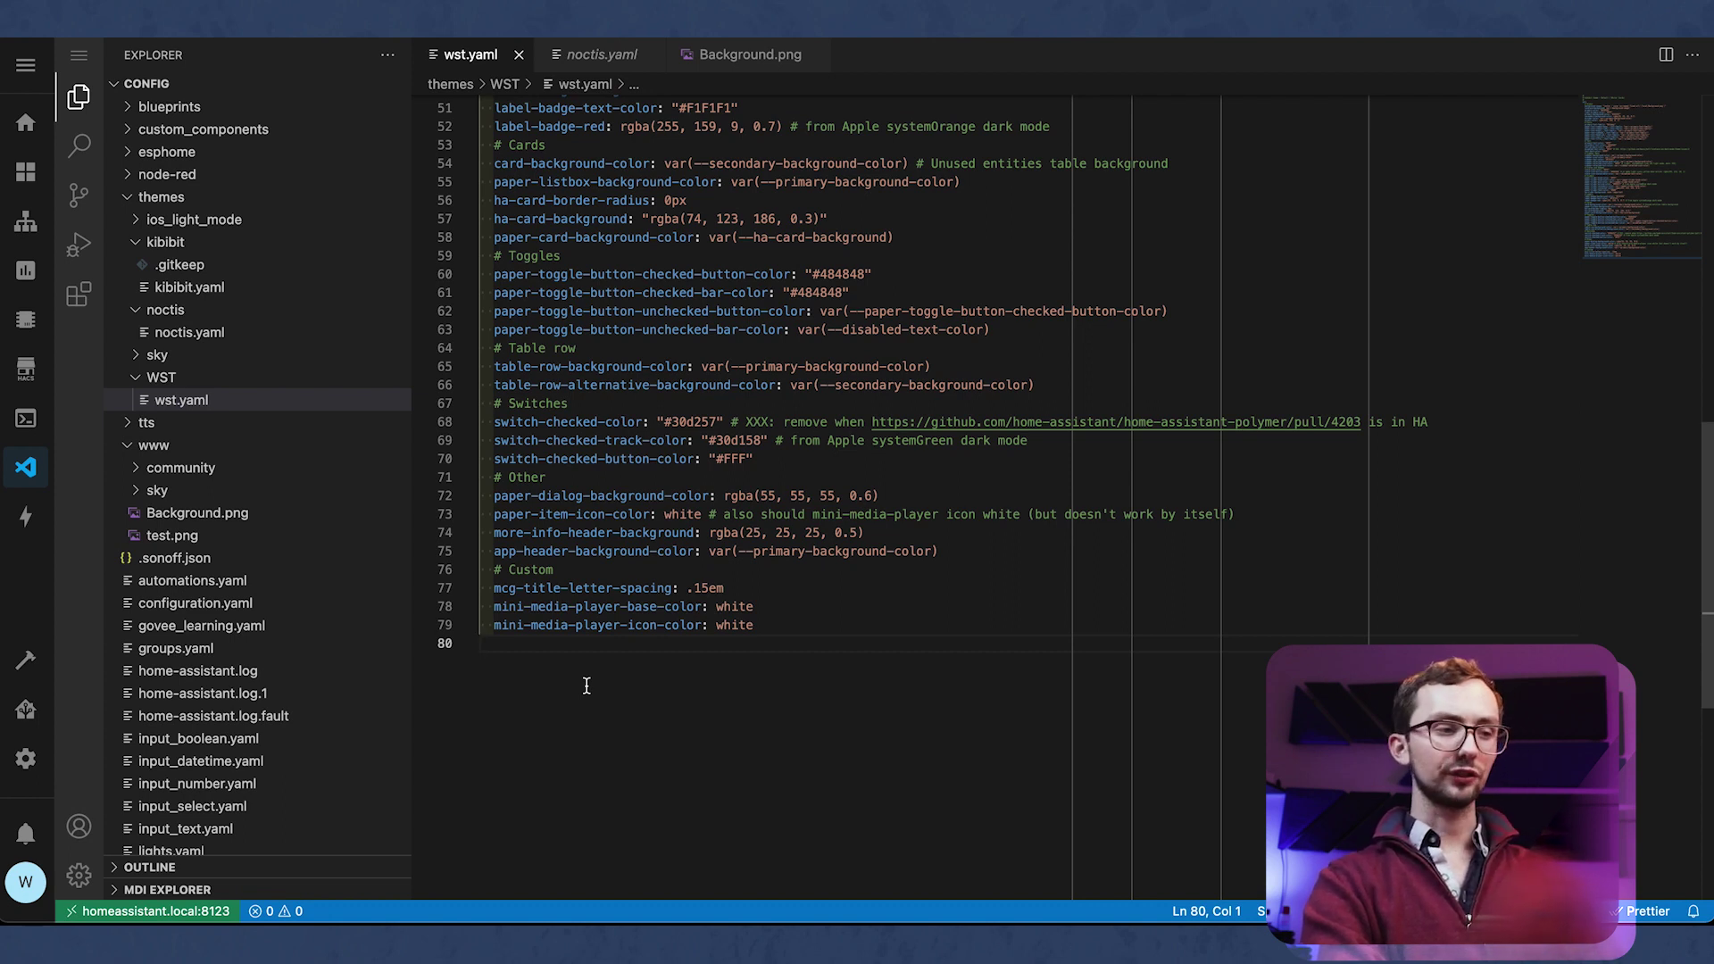
{"action": "scroll", "coordinate": [670, 531], "scroll_direction": "up", "scroll_amount": 15}
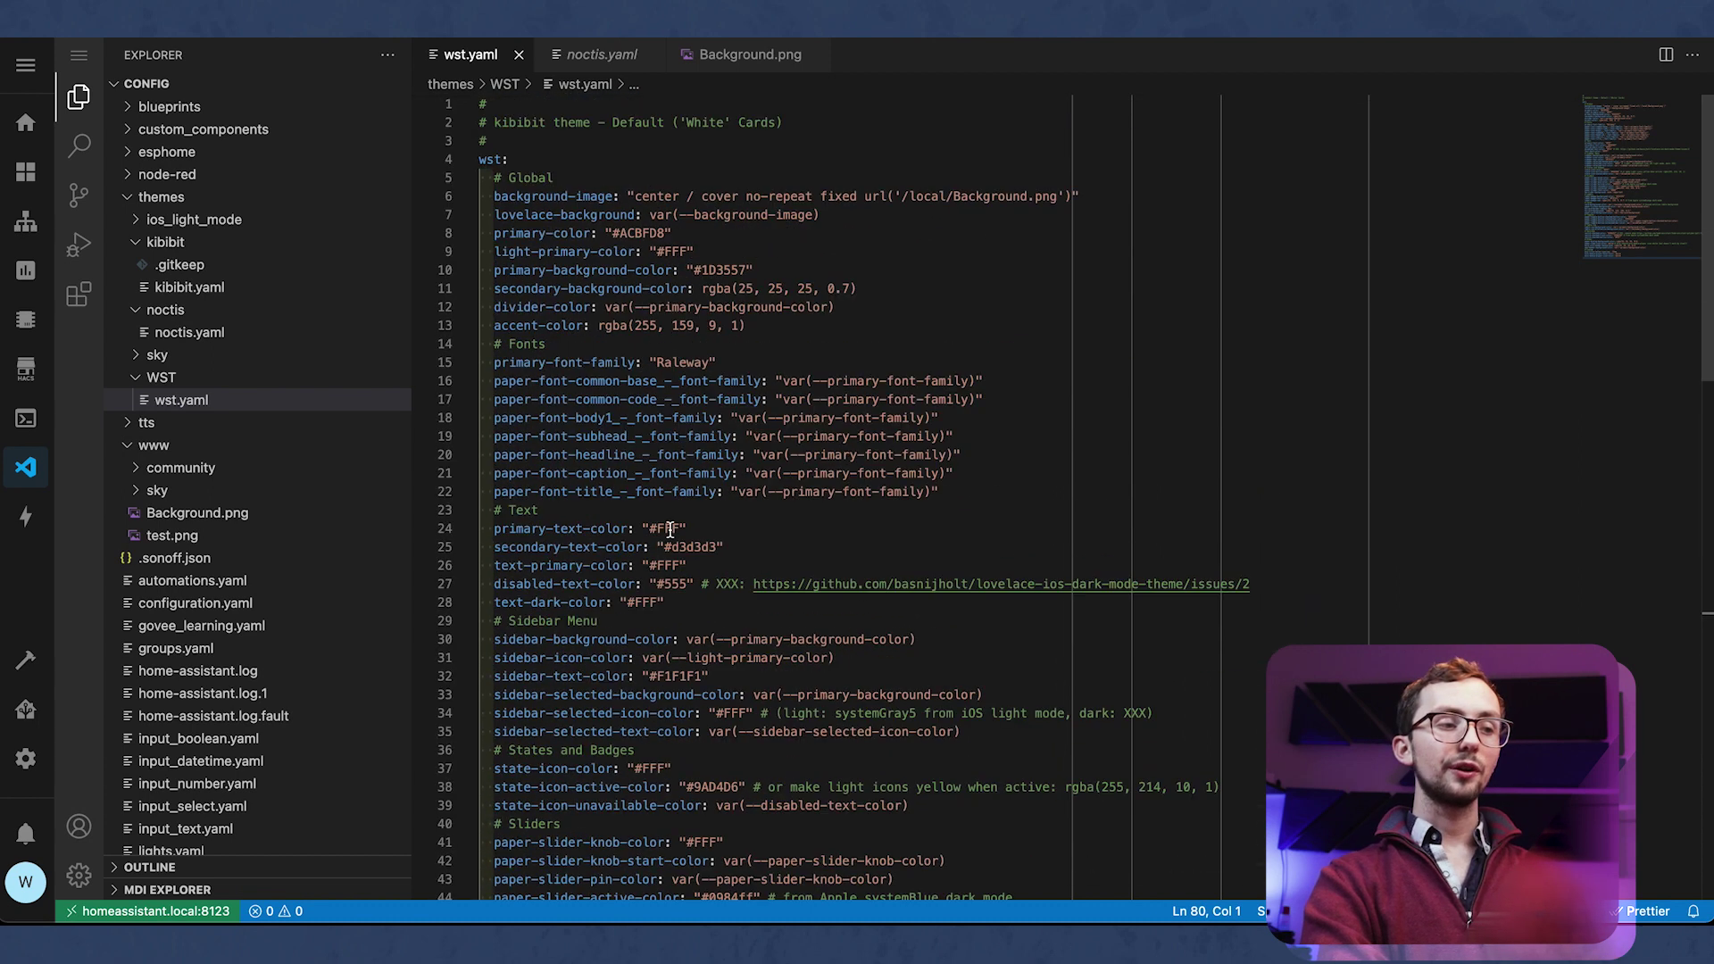